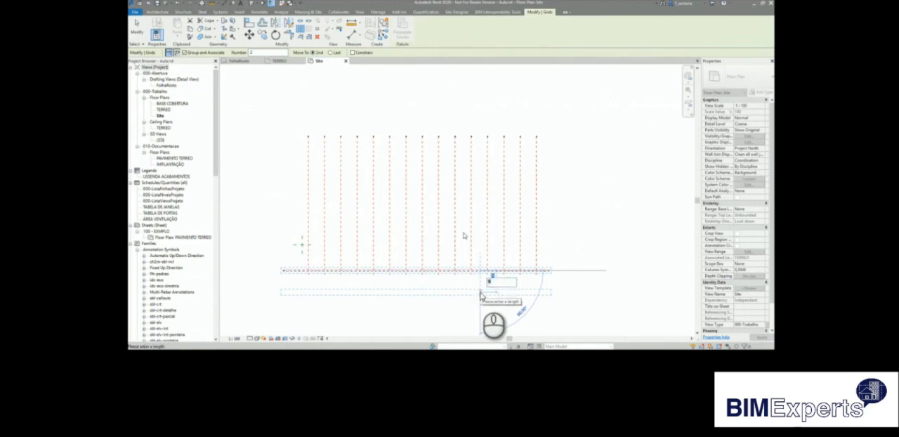
# Array the horizontal grid line downward and set the array count to 8.
pyautogui.press('Return')
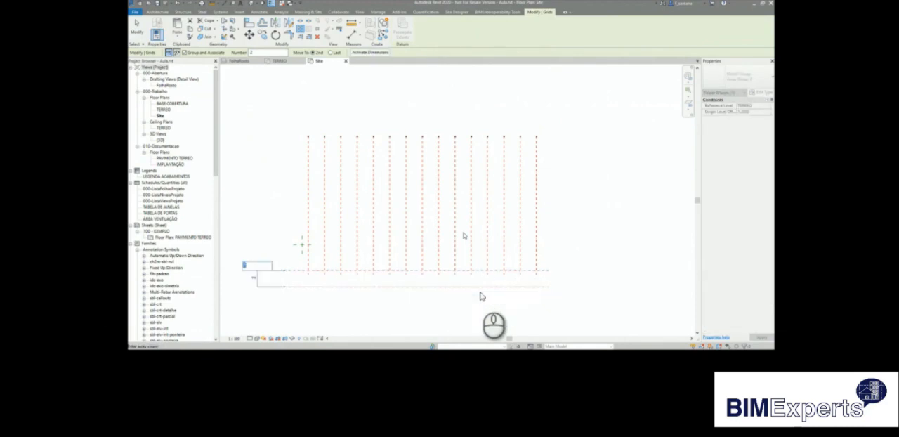
pyautogui.click(300, 286)
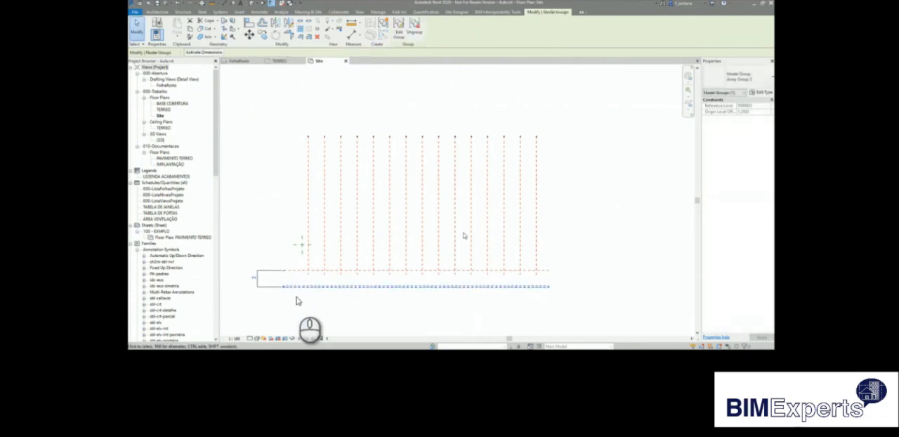
pyautogui.click(296, 298)
pyautogui.click(298, 287)
pyautogui.click(255, 277)
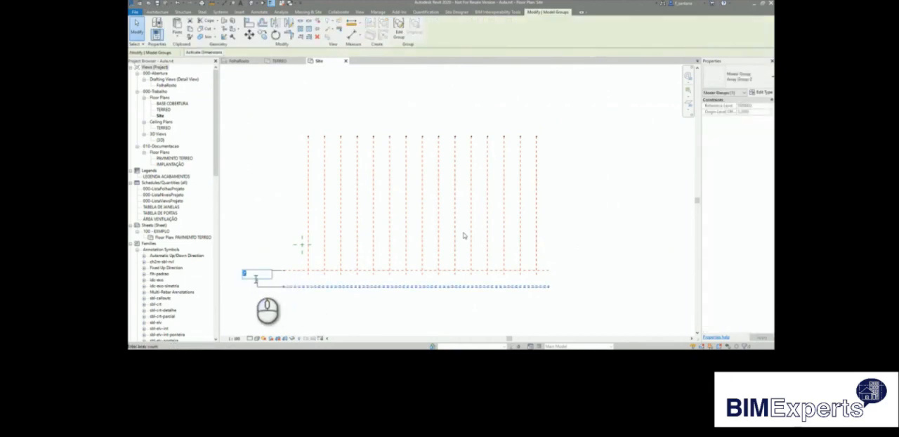
pyautogui.press('Return')
pyautogui.click(261, 237)
pyautogui.scroll(-3, 296, 221)
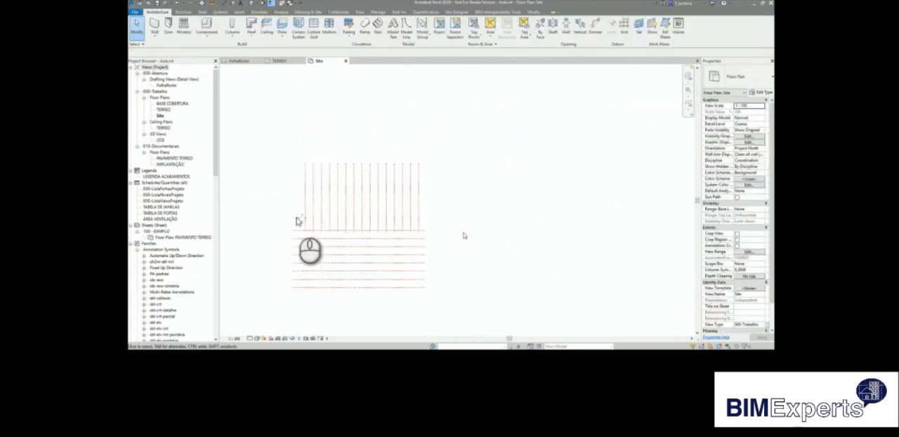
# Move all horizontal grid lines up so the first one aligns with the reference plane intersection.
pyautogui.moveTo(276, 227); pyautogui.dragTo(466, 287)
pyautogui.click(249, 32)
pyautogui.click(302, 231)
pyautogui.click(302, 217)
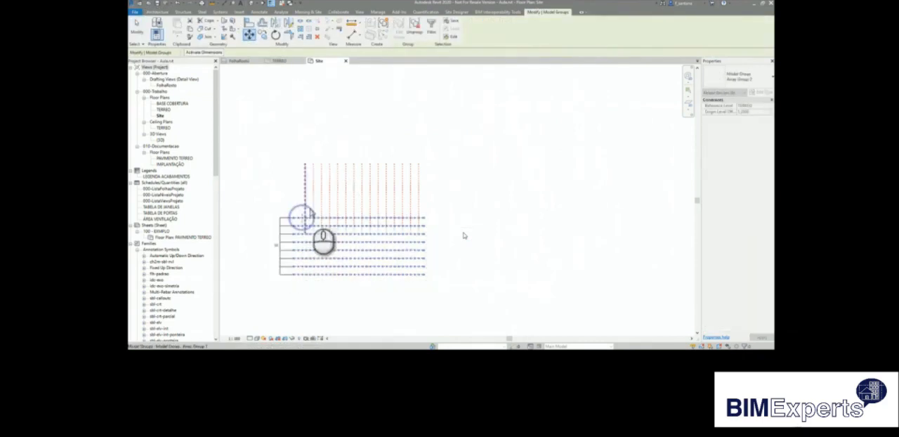
pyautogui.click(440, 159)
# Move all vertical grid lines down to the reference plane intersection so they cross the horizontal grid lines.
pyautogui.moveTo(458, 147); pyautogui.dragTo(287, 189)
pyautogui.click(250, 35)
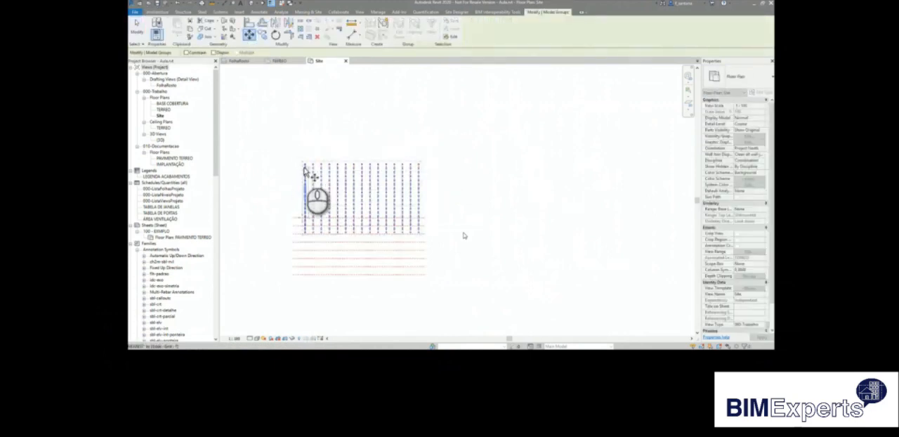
pyautogui.click(303, 166)
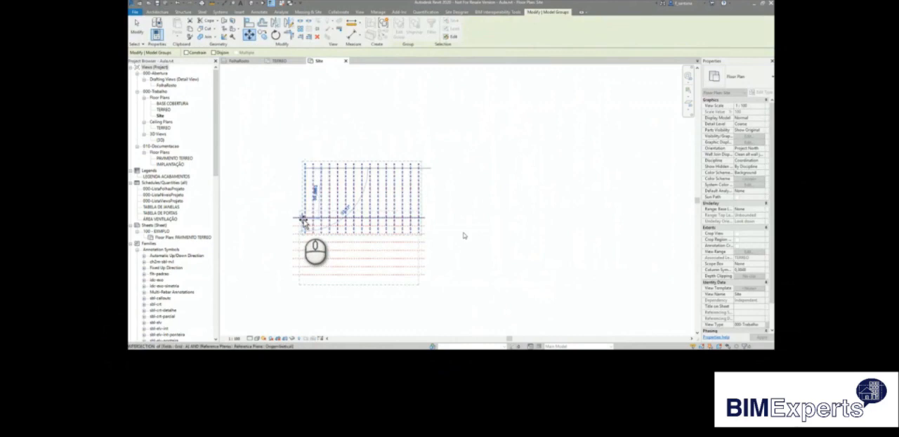
pyautogui.click(302, 218)
pyautogui.click(370, 172)
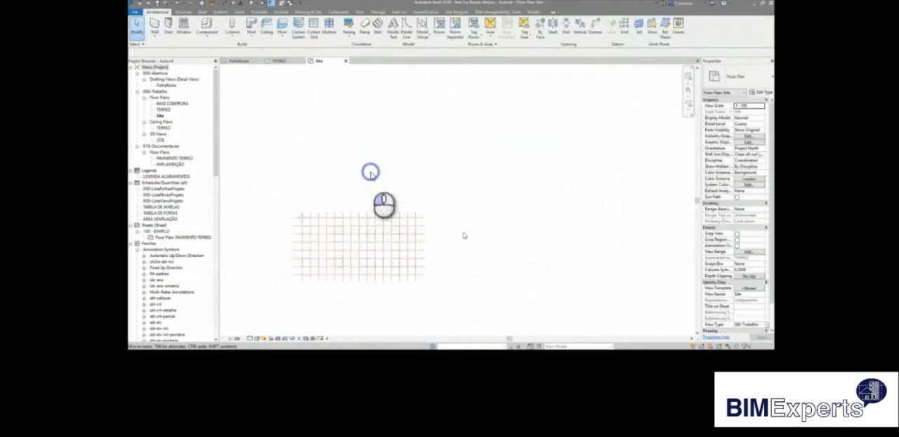
# Draw a scope box around the whole grid and name it Galpao.
pyautogui.scroll(3, 279, 287)
pyautogui.scroll(3, 279, 289)
pyautogui.scroll(-2, 321, 199)
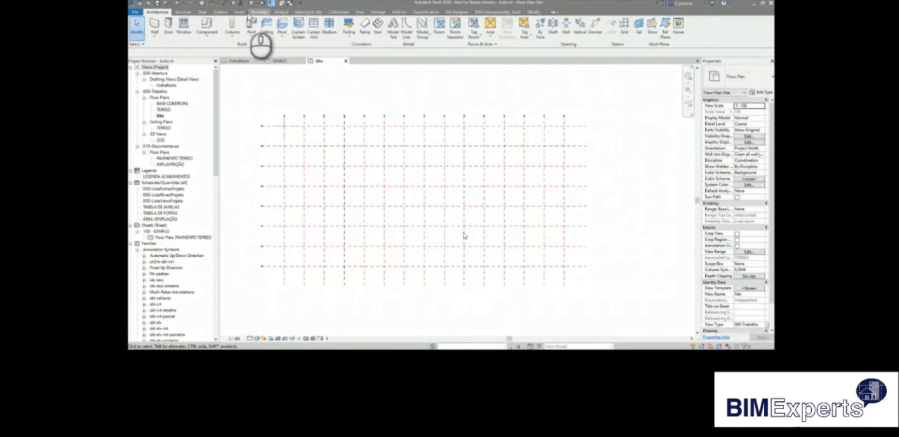
pyautogui.click(359, 12)
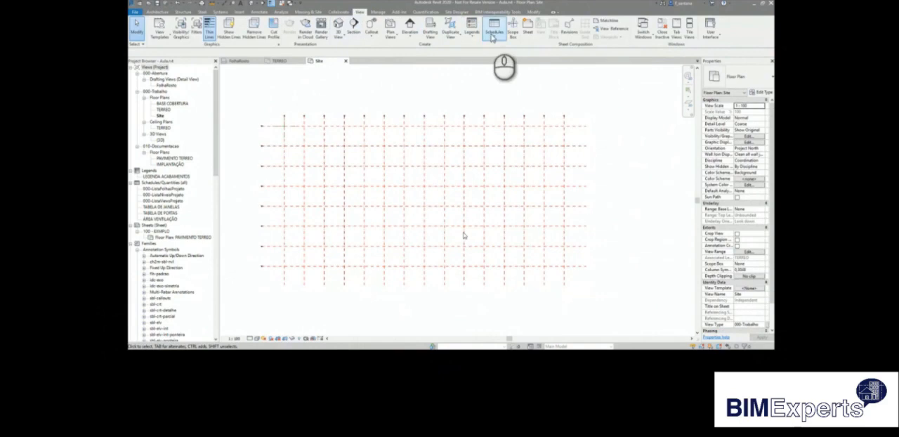
pyautogui.click(512, 31)
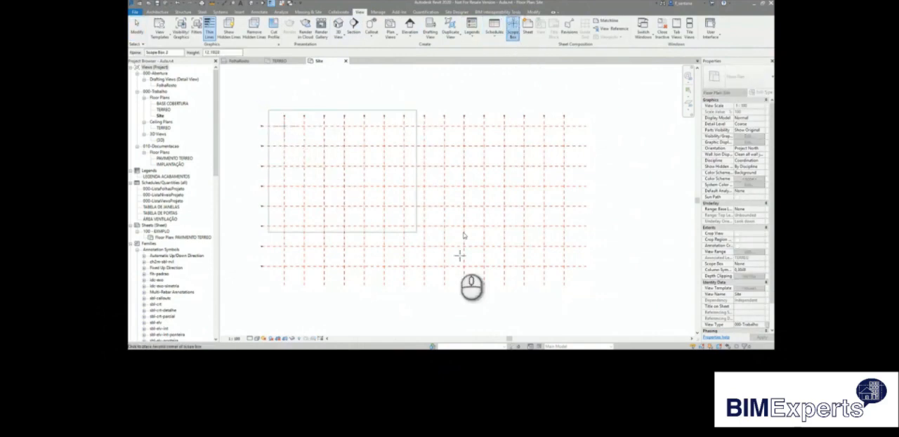
pyautogui.click(580, 284)
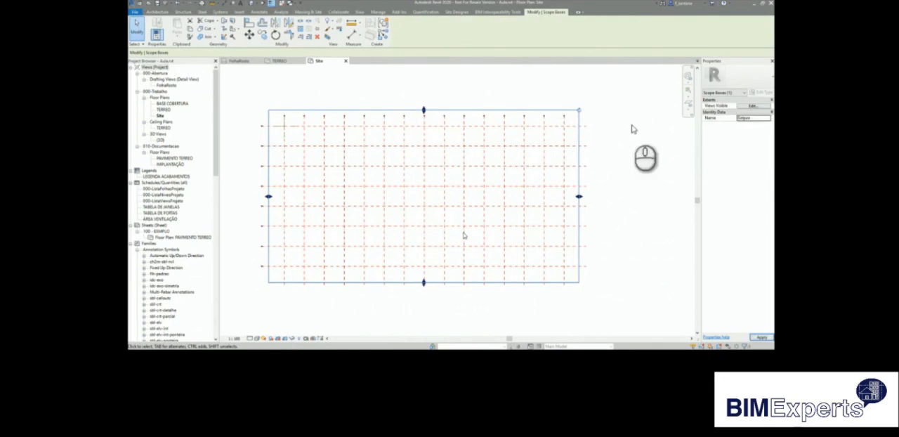
pyautogui.click(408, 95)
# Edit the vertical grid array group and assign its grid line to the Galpao scope box.
pyautogui.moveTo(569, 119); pyautogui.dragTo(284, 271)
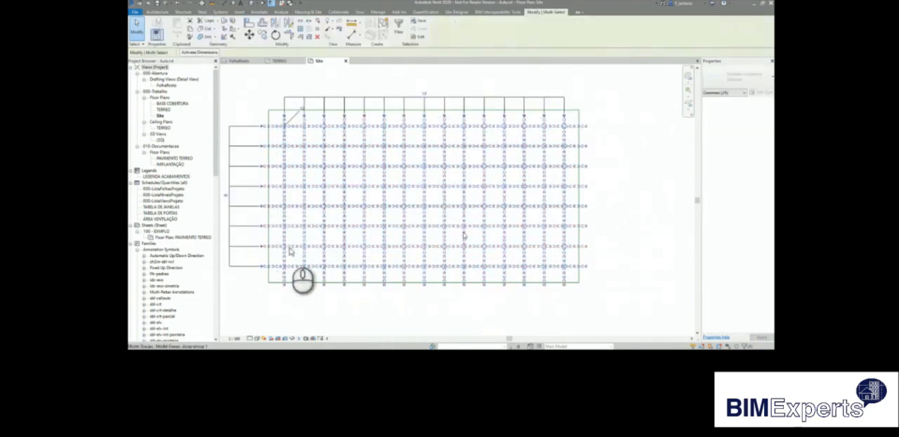
pyautogui.click(634, 109)
pyautogui.click(564, 125)
pyautogui.click(394, 31)
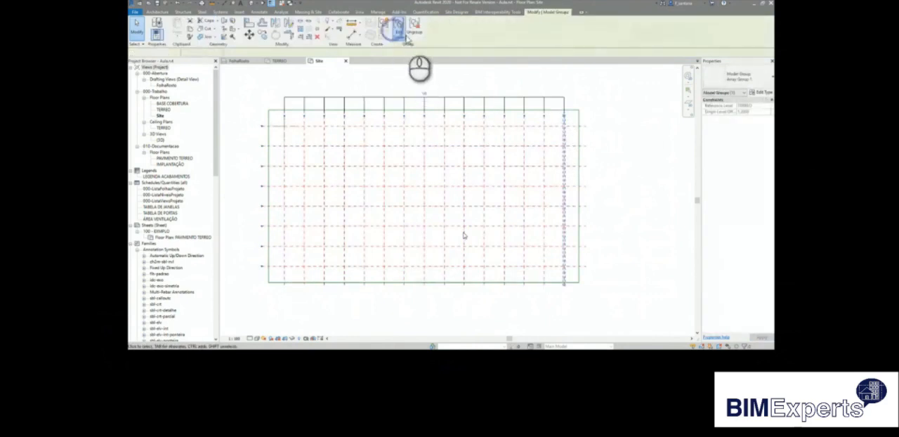
pyautogui.click(565, 137)
pyautogui.click(768, 105)
pyautogui.click(274, 70)
pyautogui.click(503, 80)
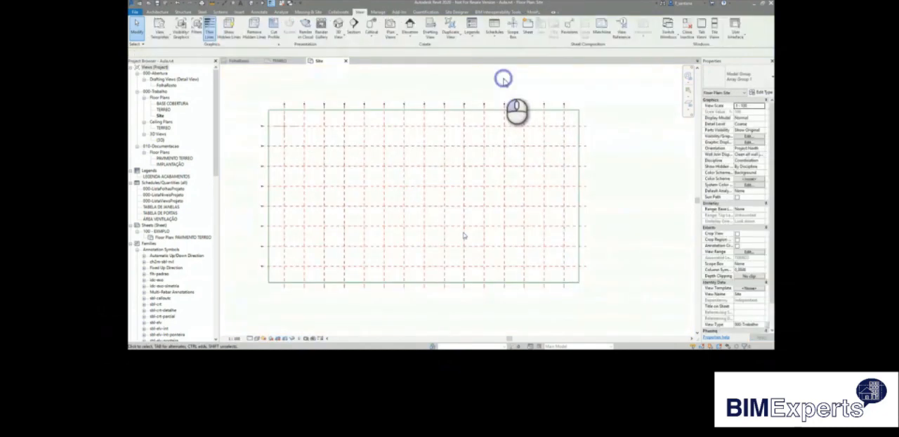
# Edit the horizontal grid array group and assign its grid line to the Galpao scope box.
pyautogui.click(498, 128)
pyautogui.click(398, 27)
pyautogui.click(492, 126)
pyautogui.click(758, 106)
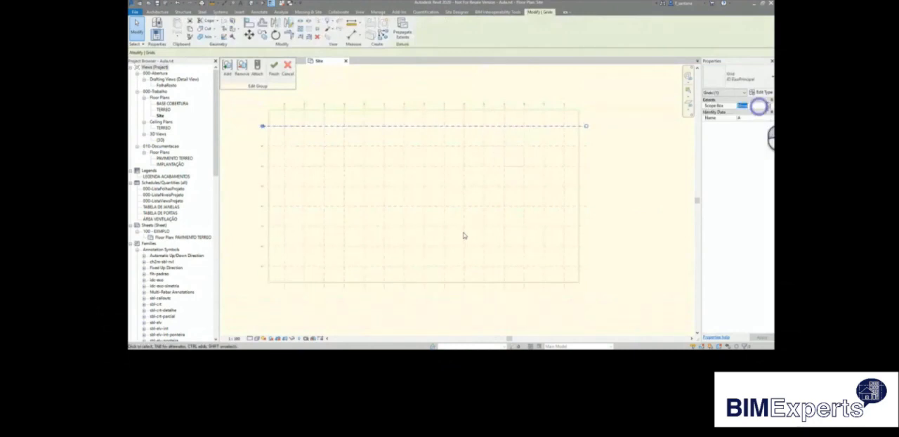
pyautogui.click(768, 106)
pyautogui.click(754, 117)
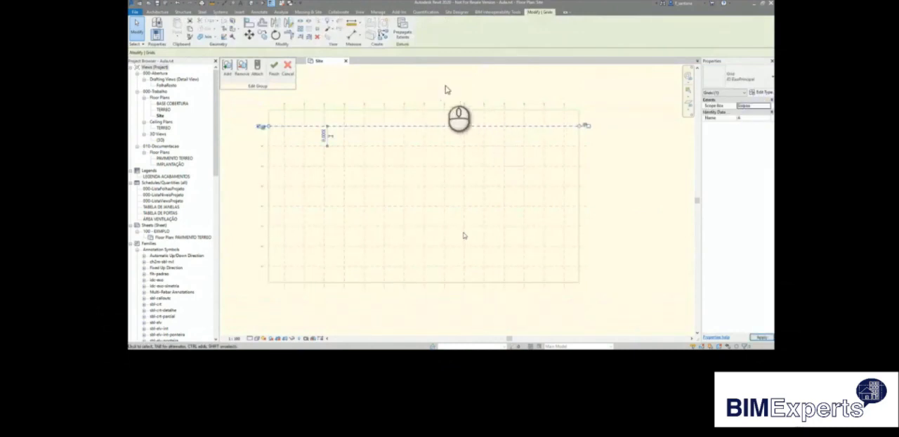
pyautogui.click(274, 66)
pyautogui.click(382, 79)
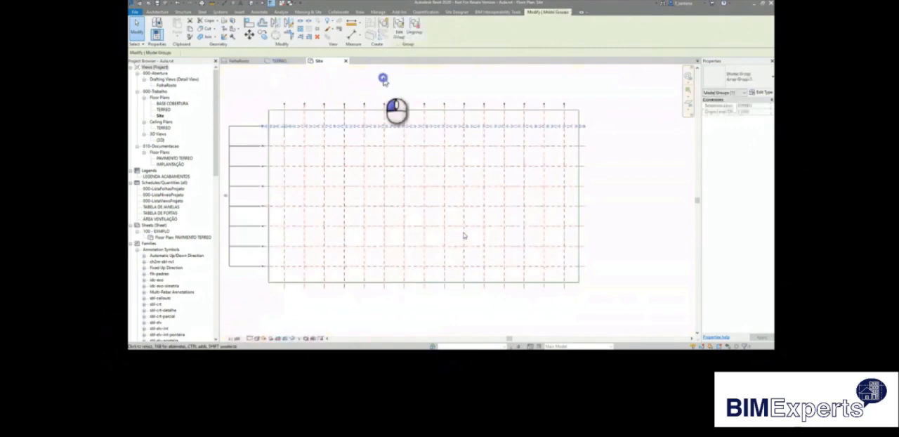
# Place 450 x 450 mm concrete square structural columns at all grid intersections, with their height reaching BASE COBERTURA.
pyautogui.middleClick(583, 267)
pyautogui.middleClick(584, 267)
pyautogui.click(183, 12)
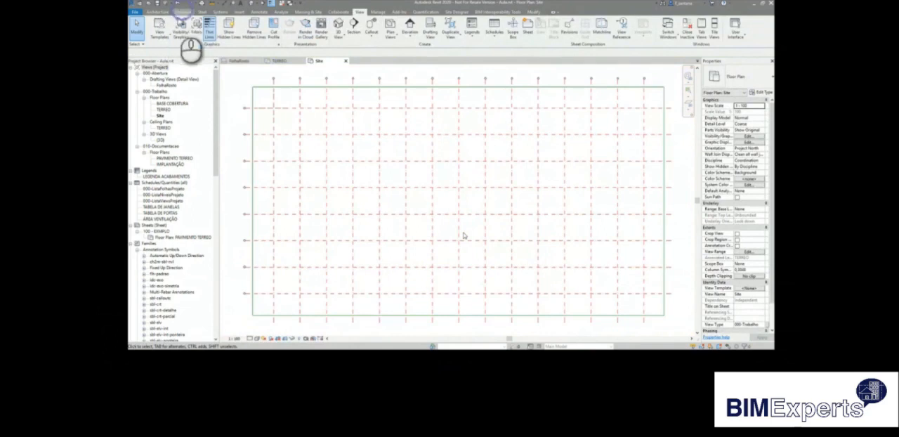
pyautogui.click(184, 28)
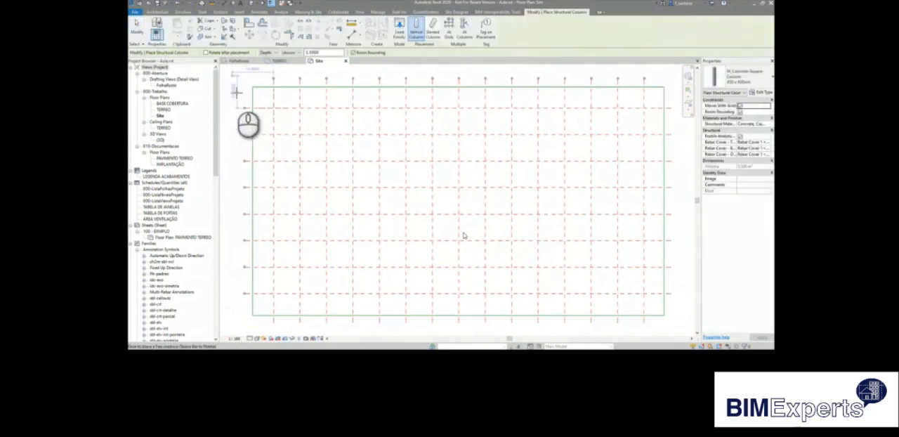
pyautogui.click(274, 53)
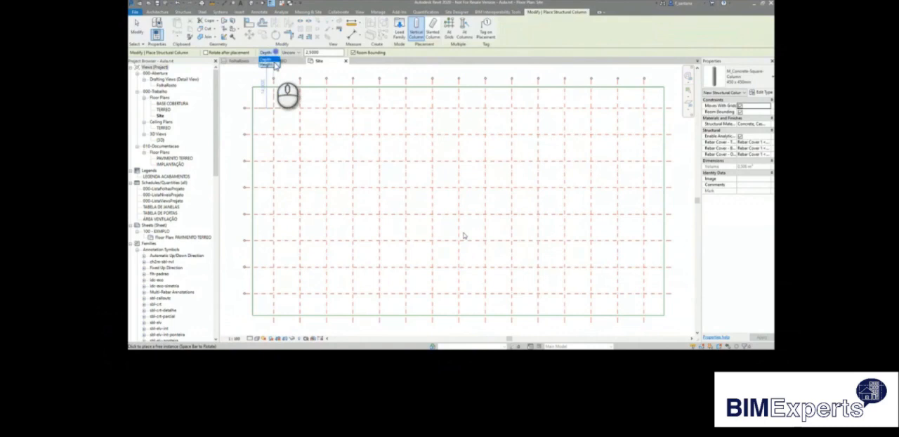
pyautogui.click(273, 64)
pyautogui.click(290, 53)
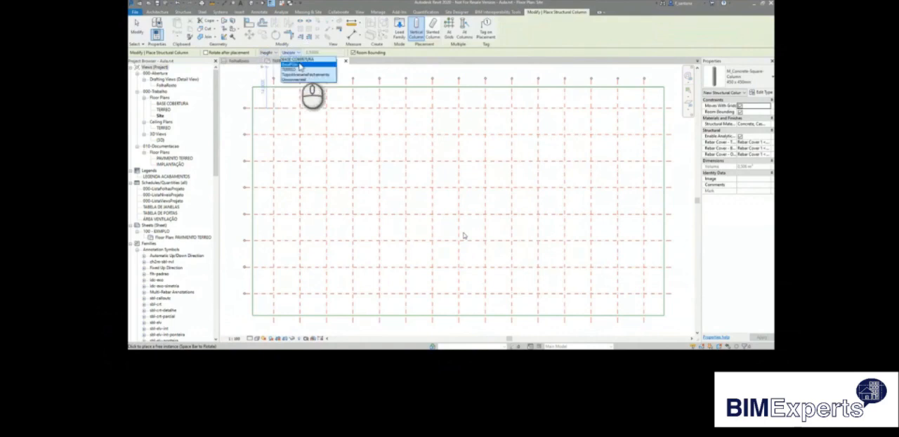
pyautogui.click(302, 60)
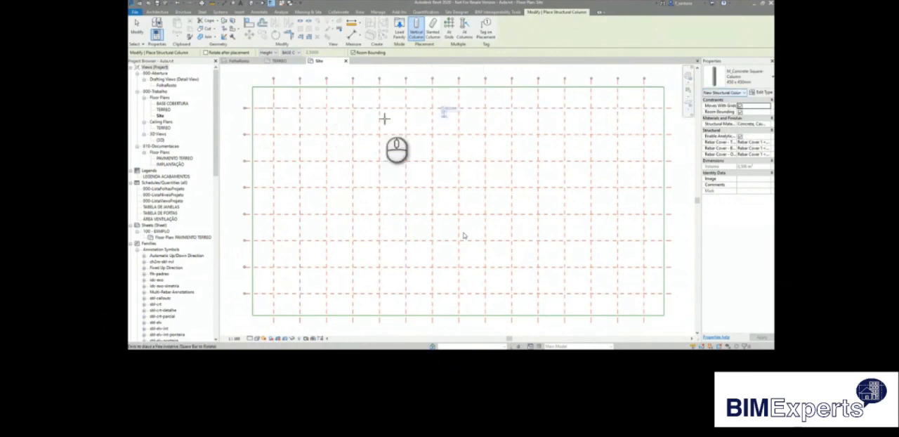
pyautogui.click(449, 30)
pyautogui.moveTo(649, 96); pyautogui.dragTo(257, 313)
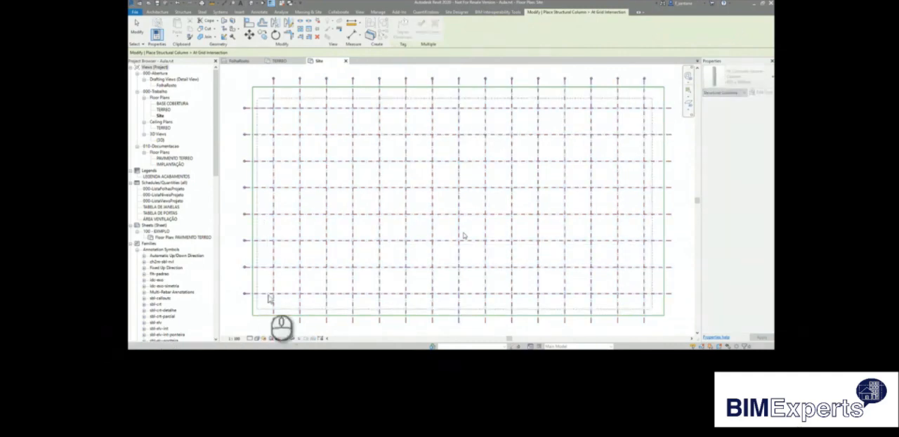
pyautogui.click(420, 28)
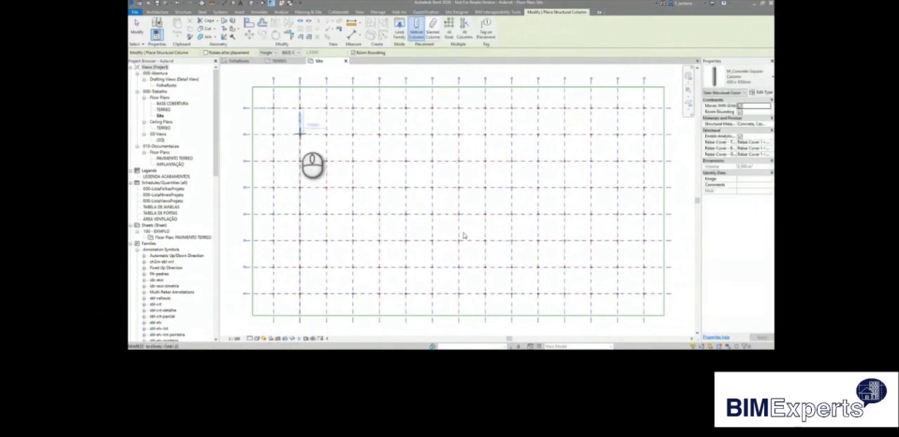
pyautogui.press('Escape')
# Delete the interior columns along the second, fourth and sixth horizontal grid lines, keeping the outer column at each end.
pyautogui.moveTo(289, 131); pyautogui.dragTo(623, 137)
pyautogui.press('Delete')
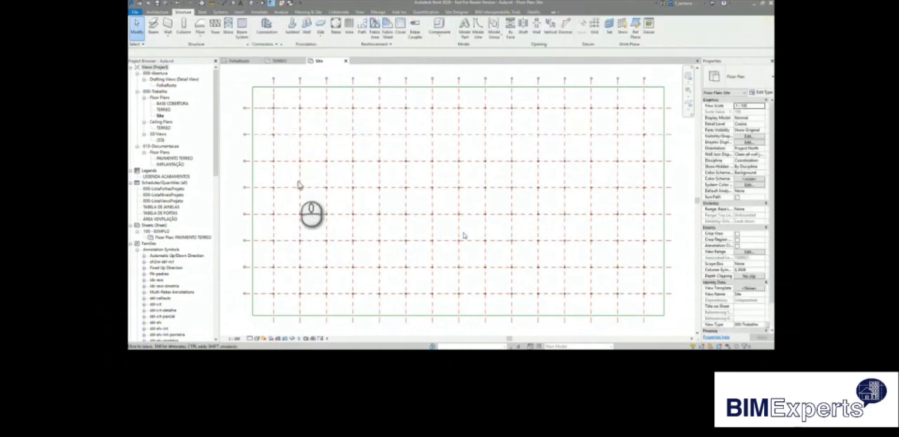
pyautogui.moveTo(291, 184); pyautogui.dragTo(626, 195)
pyautogui.press('Delete')
pyautogui.moveTo(287, 234); pyautogui.dragTo(626, 251)
pyautogui.press('Delete')
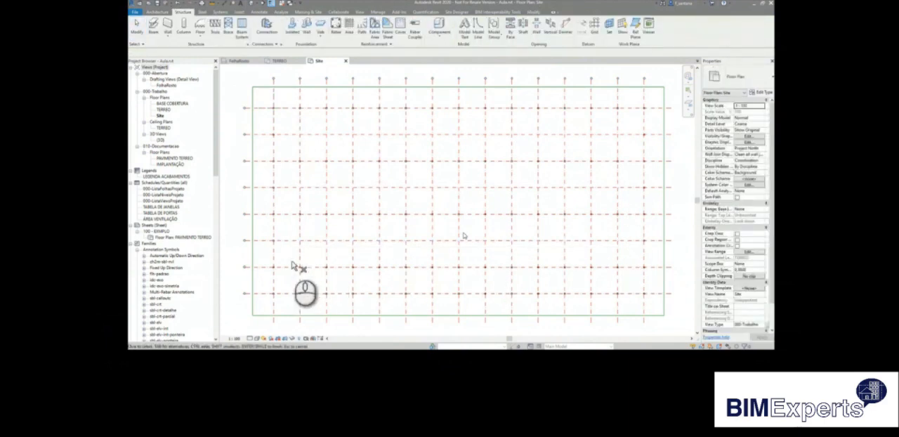
# Stretch the lower edge of the Galpao scope box downward to make room for another horizontal grid line.
pyautogui.scroll(-1, 467, 307)
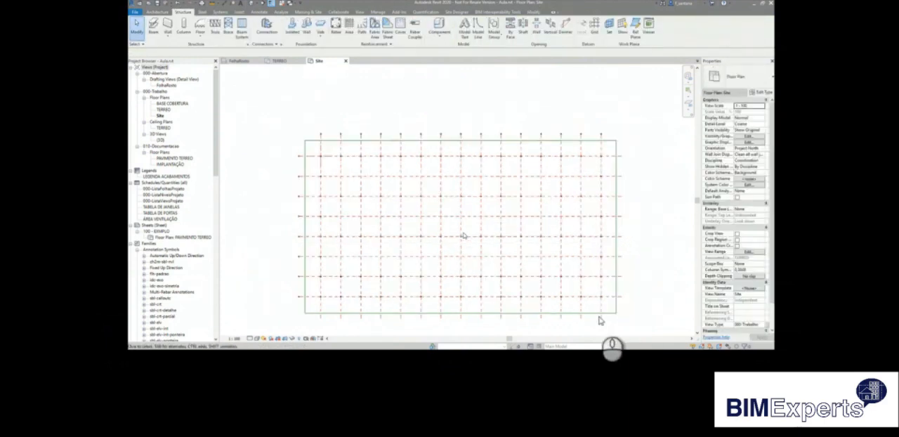
pyautogui.click(586, 313)
pyautogui.moveTo(460, 313); pyautogui.dragTo(461, 334)
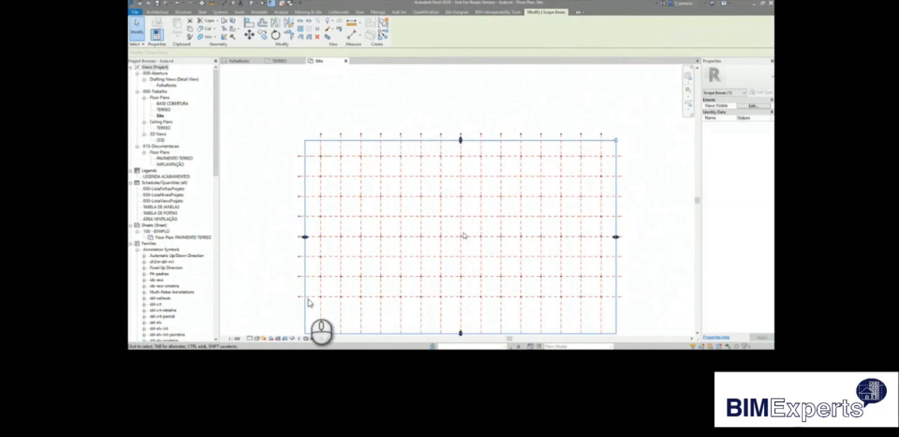
# Set the horizontal grid array count to 9.
pyautogui.click(308, 297)
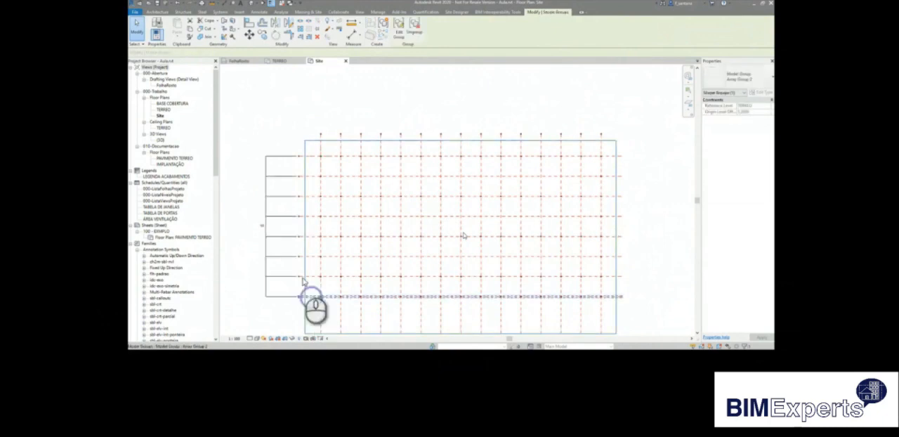
pyautogui.click(260, 225)
pyautogui.click(333, 236)
pyautogui.click(262, 226)
pyautogui.press('Return')
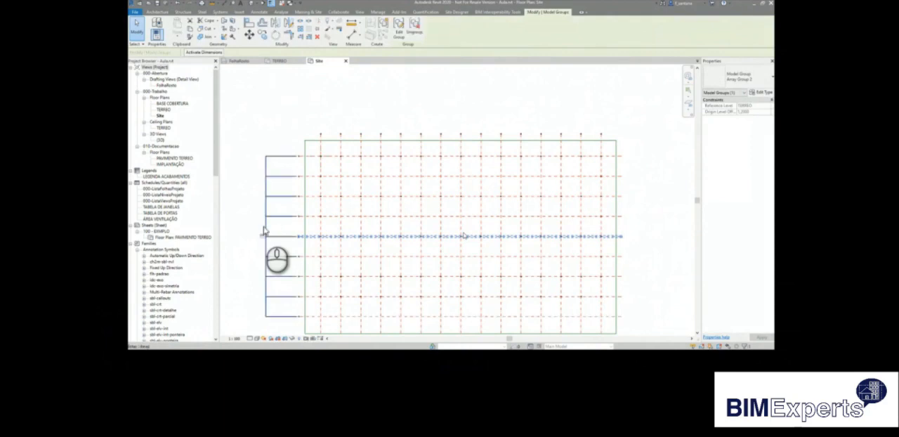
pyautogui.scroll(-1, 429, 226)
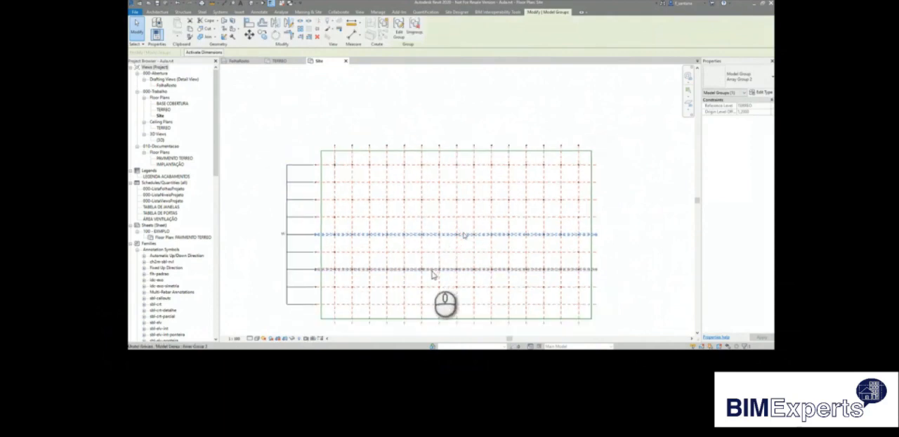
pyautogui.scroll(1, 431, 275)
pyautogui.click(230, 282)
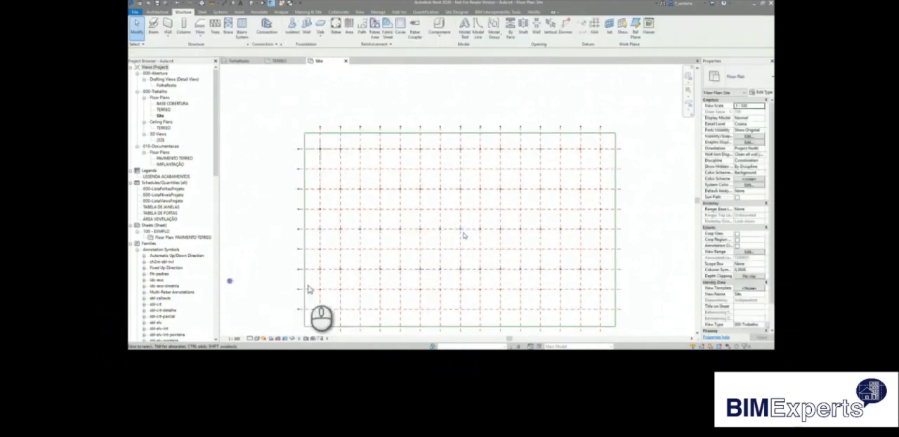
# Copy the column row on the eighth horizontal grid line down onto the ninth grid line.
pyautogui.moveTo(311, 283); pyautogui.dragTo(624, 315)
pyautogui.click(263, 37)
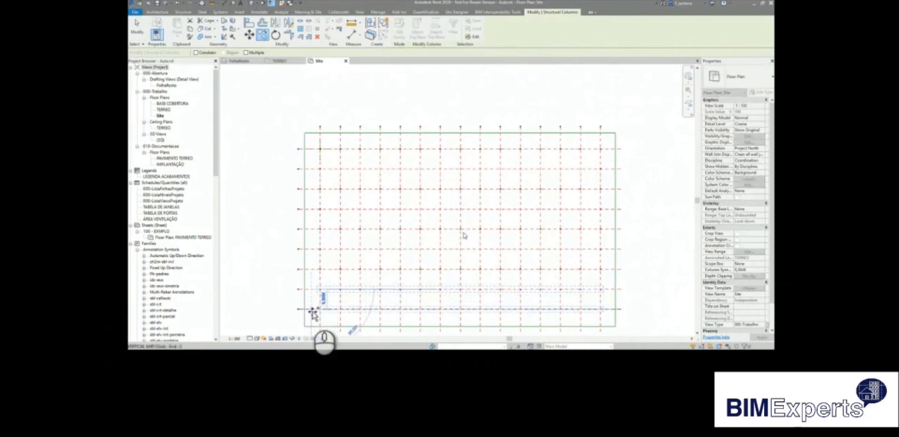
pyautogui.click(311, 310)
pyautogui.click(329, 298)
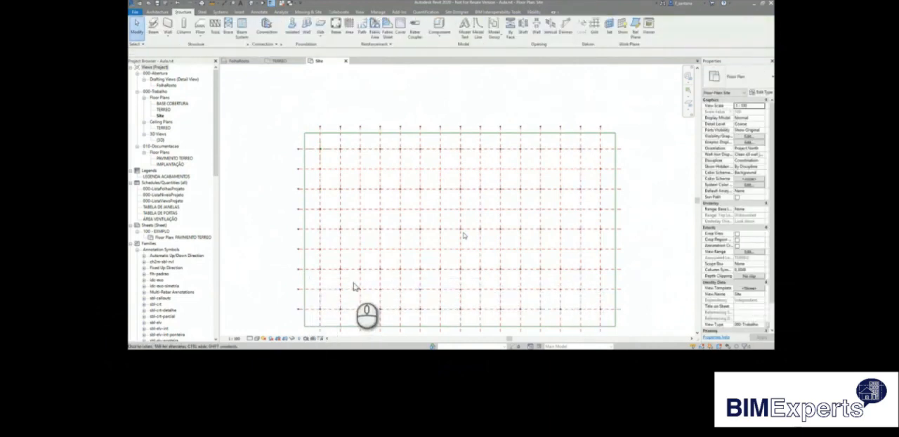
# Delete the interior columns along the eighth horizontal grid line, keeping the outer column at each end.
pyautogui.moveTo(333, 284); pyautogui.dragTo(595, 297)
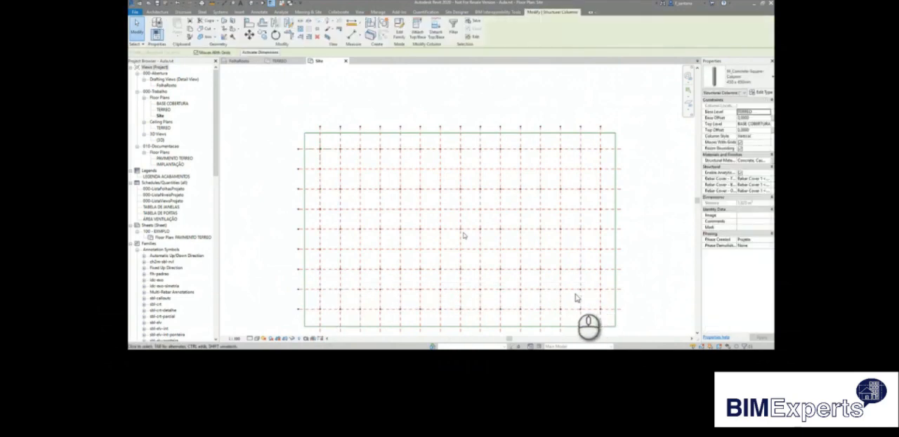
pyautogui.moveTo(333, 284); pyautogui.dragTo(587, 299)
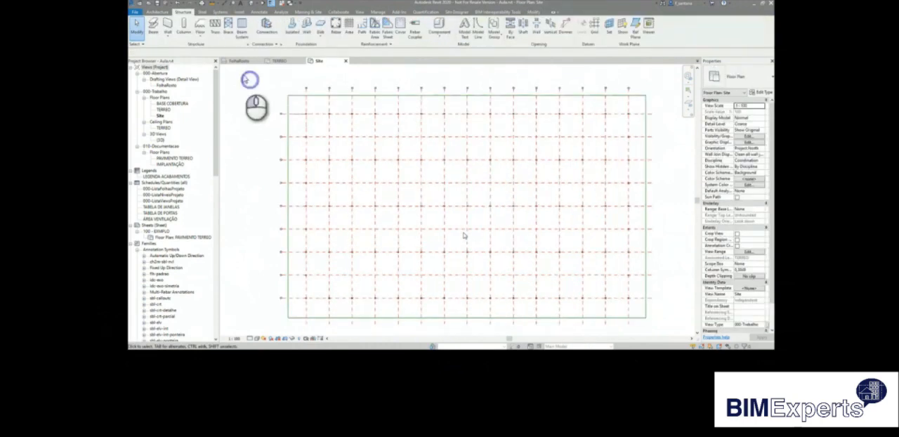
# Set up a rectangular wall of type fch-blc-0190 with the location line at Core Face: Exterior.
pyautogui.click(168, 34)
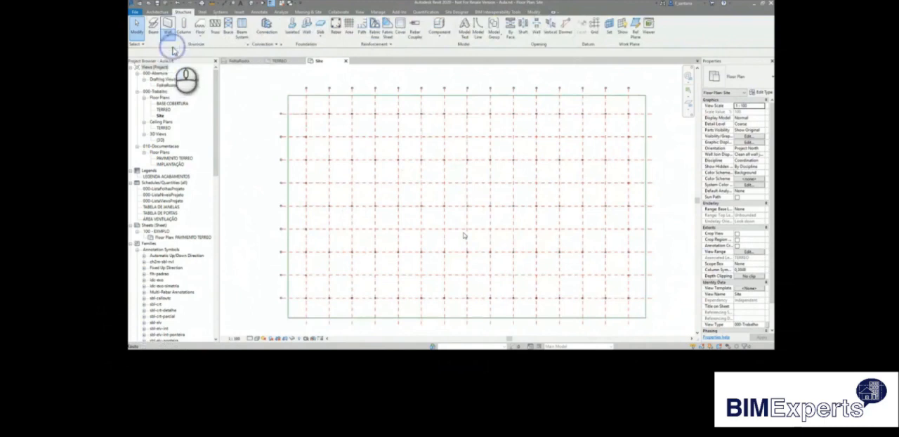
pyautogui.click(176, 47)
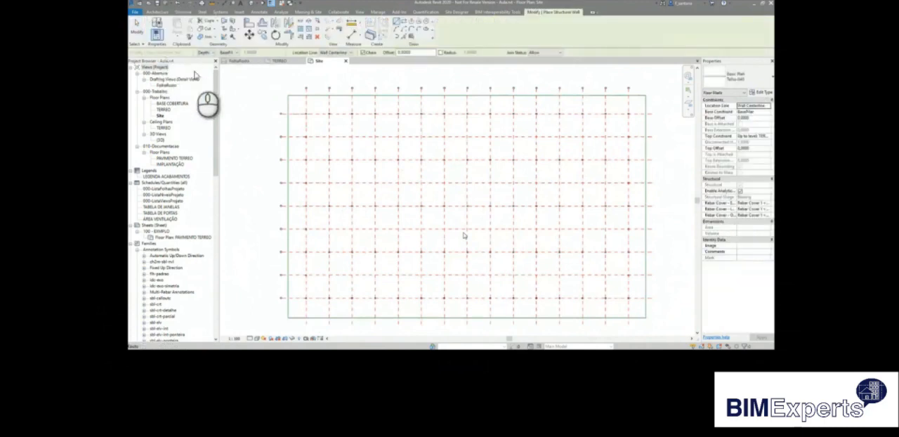
pyautogui.click(352, 52)
pyautogui.click(344, 79)
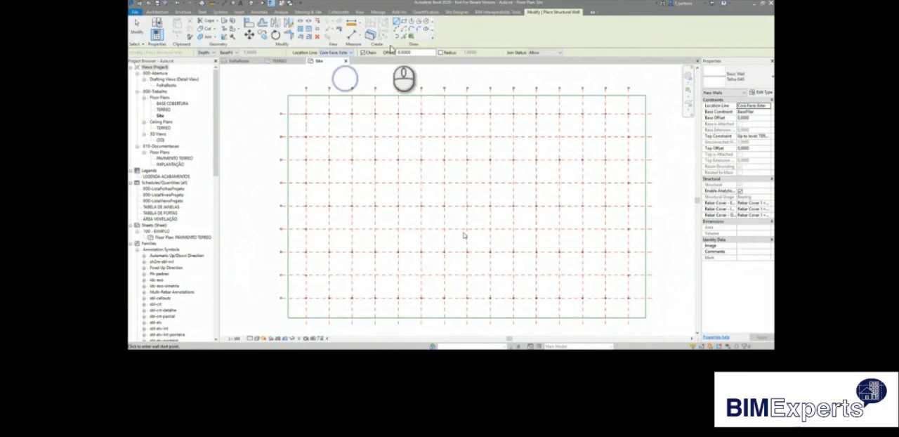
pyautogui.click(737, 77)
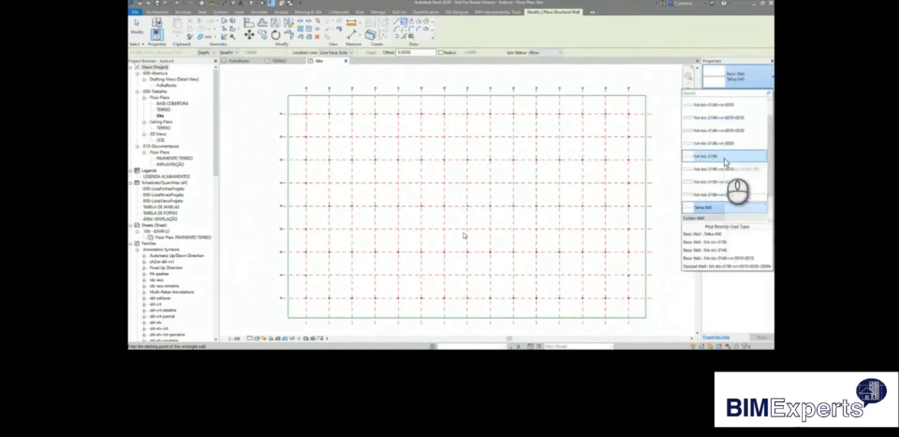
pyautogui.click(724, 158)
# Draw the rectangular wall from the outer corner of the upper-left column to the outer corner of the lower-right column.
pyautogui.scroll(6, 326, 114)
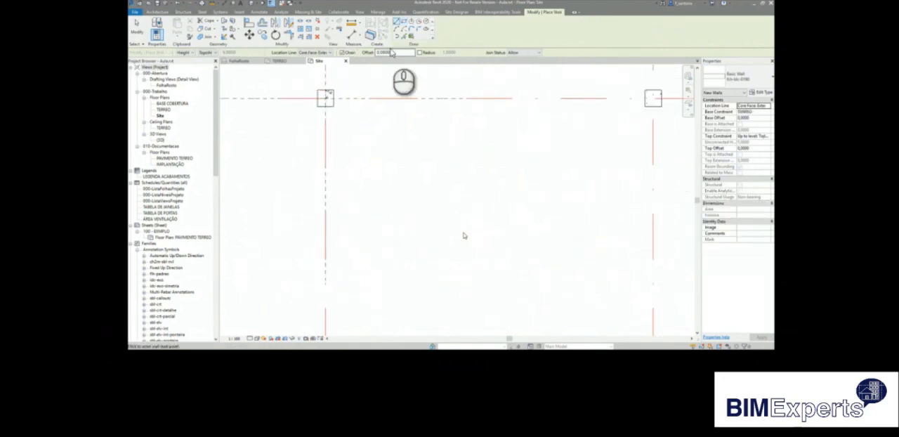
pyautogui.click(325, 98)
pyautogui.scroll(-4, 403, 168)
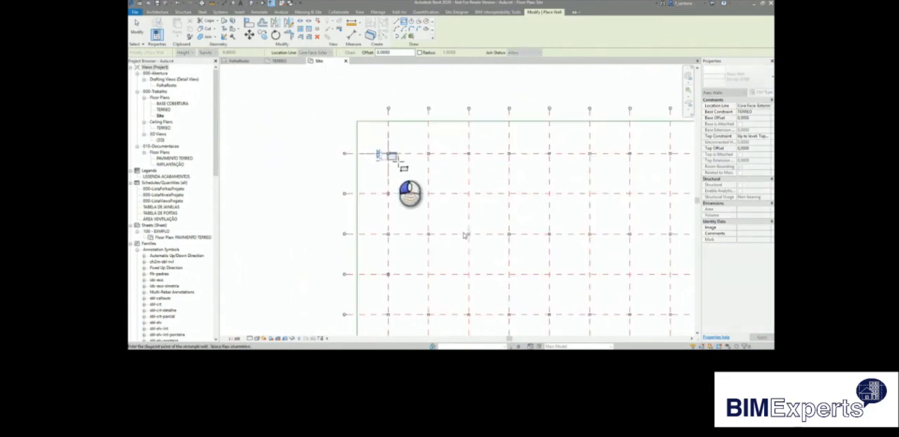
pyautogui.scroll(-4, 393, 156)
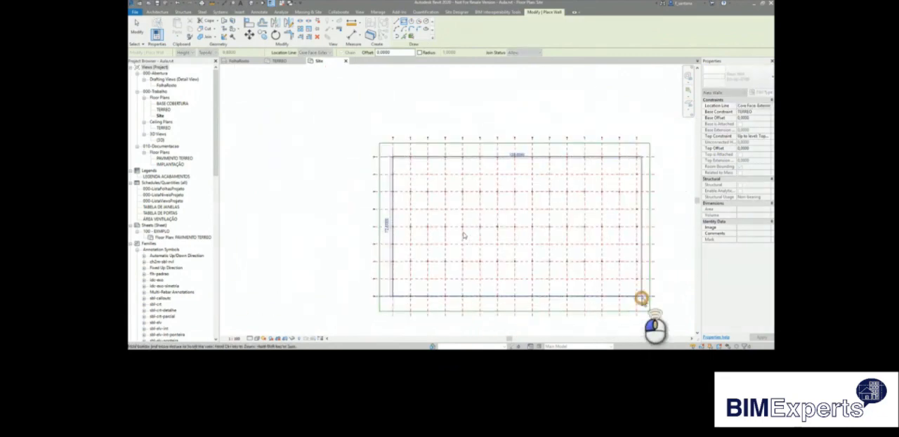
pyautogui.scroll(6, 641, 299)
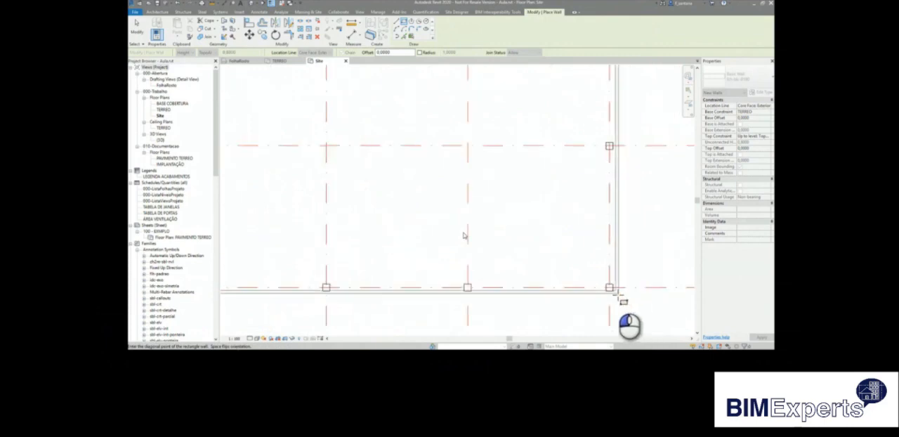
pyautogui.click(611, 288)
pyautogui.scroll(-4, 500, 247)
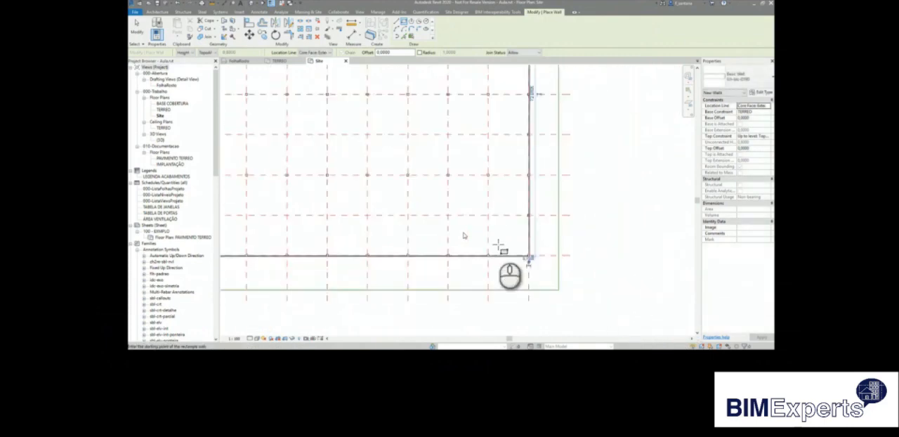
pyautogui.scroll(-4, 498, 244)
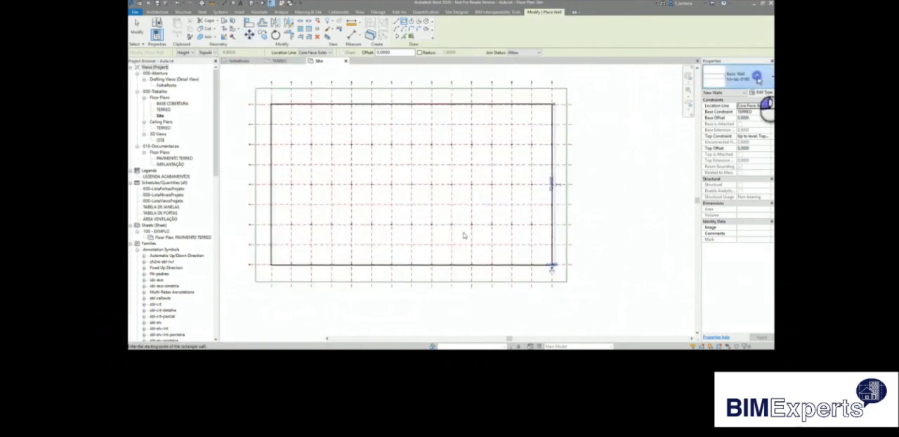
# Draw a rectangle of Telha-040 walls around the block walls, with the location line at Core Face: Interior.
pyautogui.click(756, 77)
pyautogui.click(725, 208)
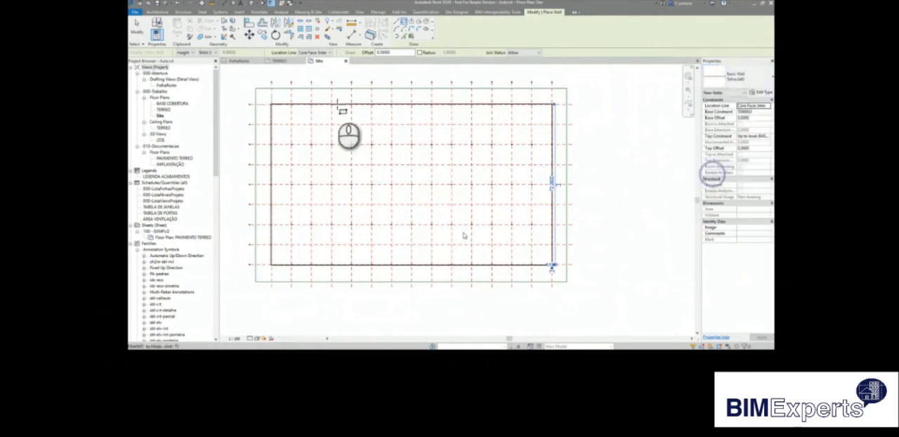
pyautogui.scroll(2, 273, 104)
pyautogui.scroll(-2, 274, 103)
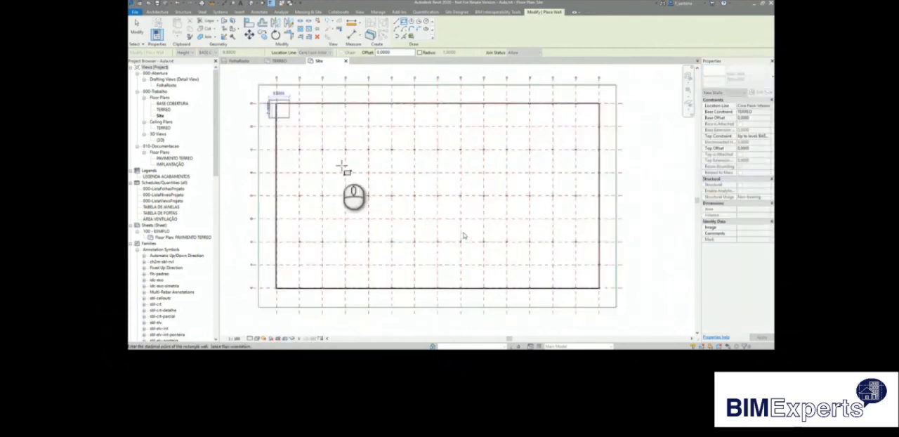
pyautogui.click(605, 294)
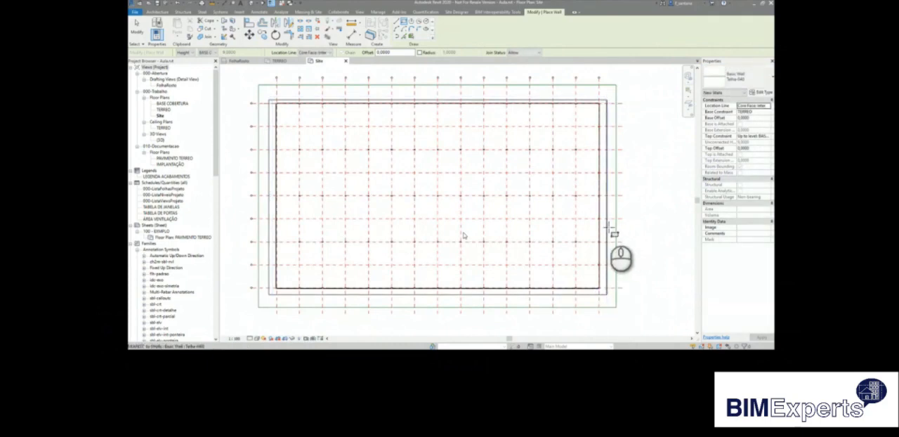
pyautogui.press('Escape')
pyautogui.press('Escape')
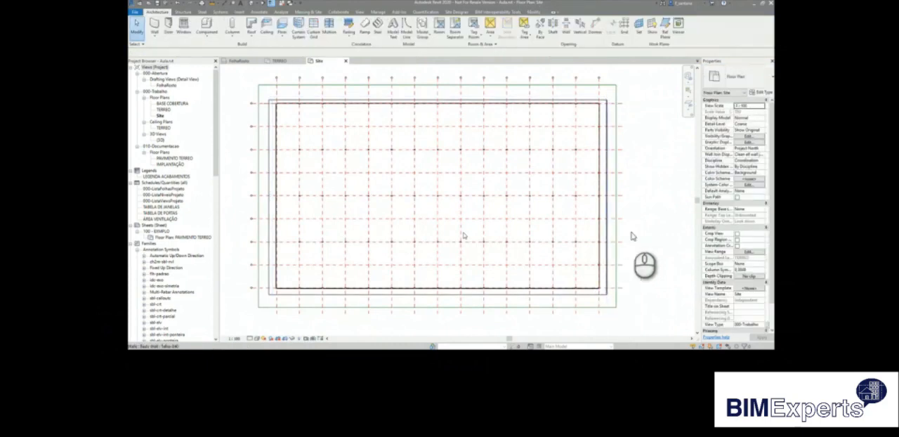
# Set the right-hand Telha-040 wall's base constraint to TopoAlvenariaFechamento, base offset to -0.2 and top constraint to BASE COBERTURA.
pyautogui.press('Tab')
pyautogui.click(608, 239)
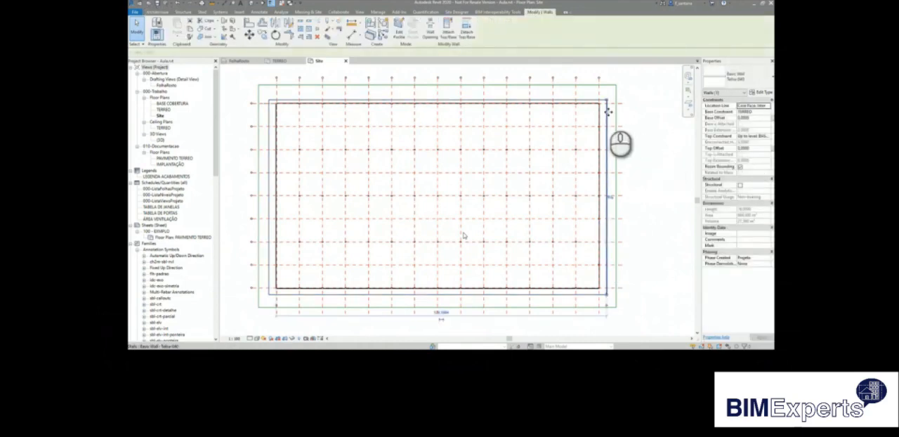
pyautogui.press('Escape')
pyautogui.press('Tab')
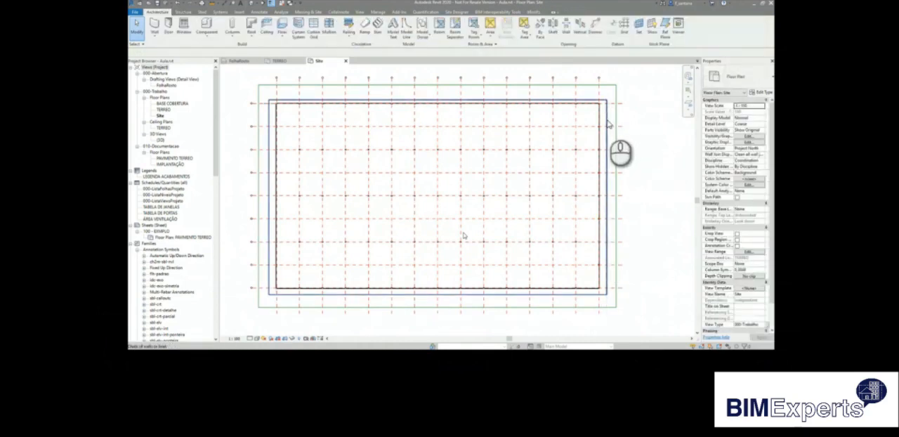
pyautogui.scroll(-3, 608, 124)
pyautogui.moveTo(608, 124); pyautogui.dragTo(584, 173, button='middle')
pyautogui.click(583, 173)
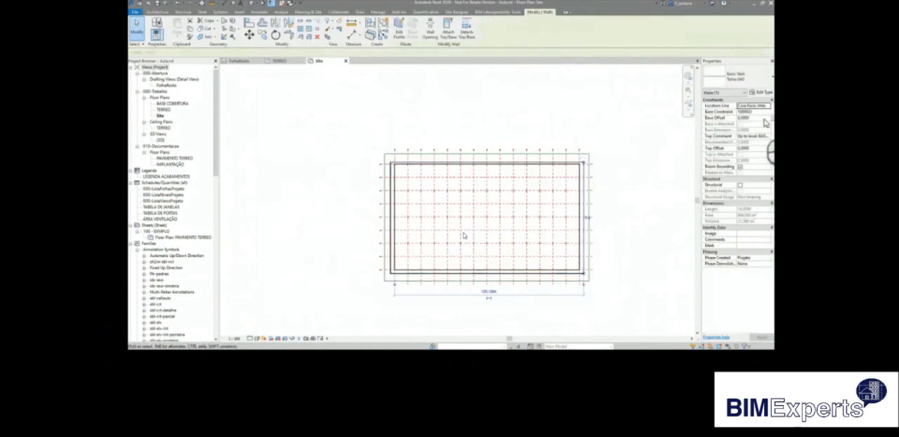
pyautogui.click(767, 112)
pyautogui.click(757, 128)
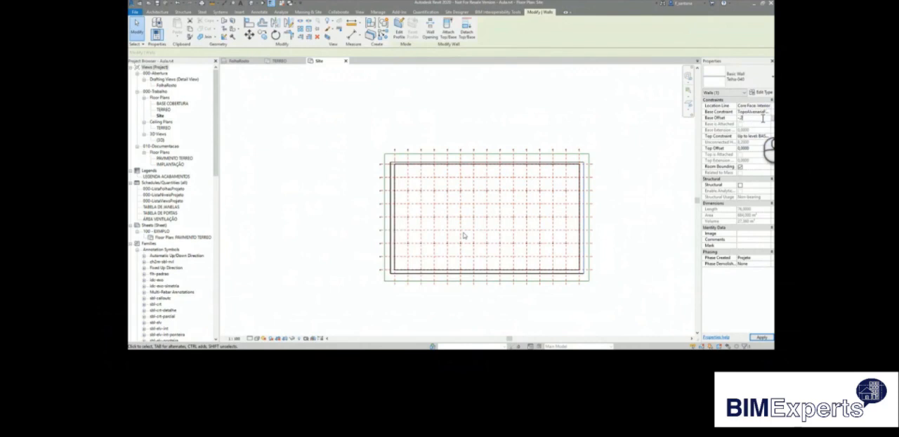
pyautogui.click(768, 136)
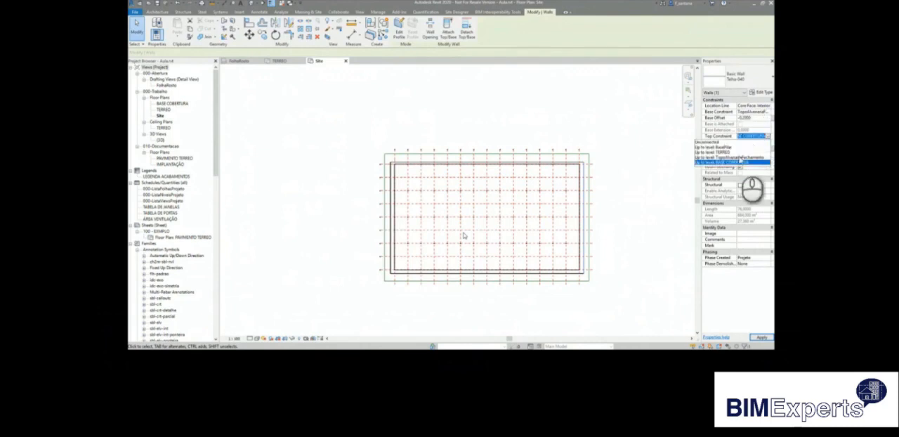
pyautogui.click(737, 162)
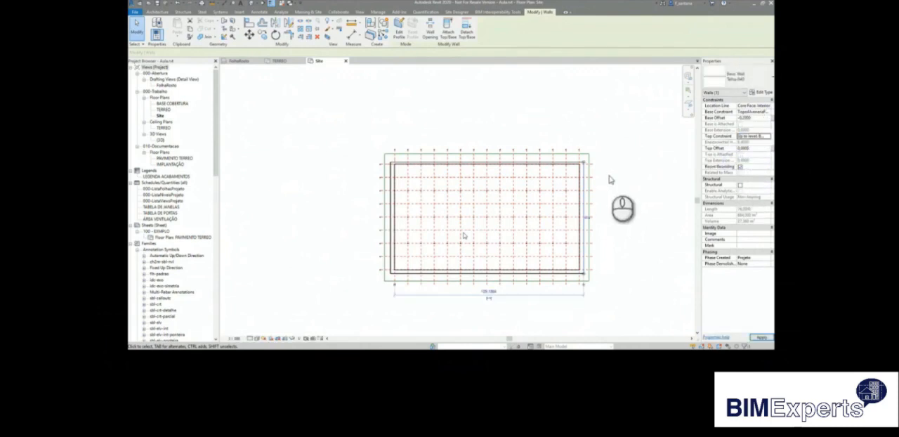
pyautogui.click(610, 180)
# Add an aligned dimension between the outer face of the left block wall and the left Telha-040 wall.
pyautogui.scroll(5, 415, 209)
pyautogui.moveTo(415, 209); pyautogui.dragTo(354, 243, button='middle')
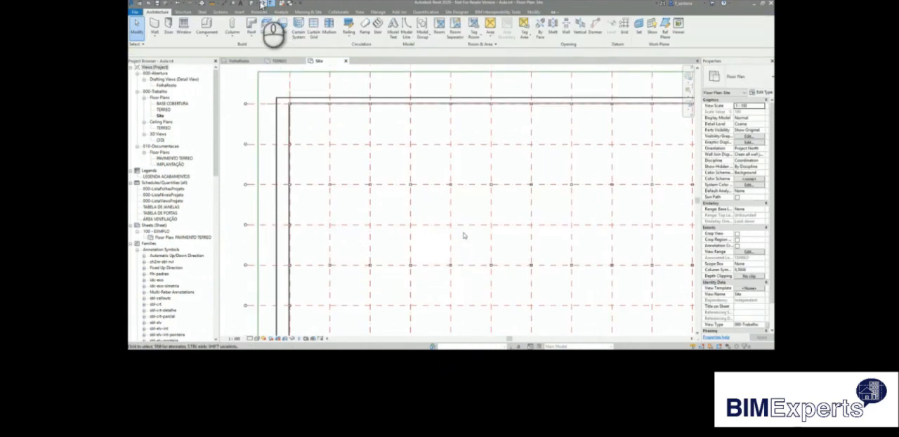
pyautogui.click(225, 4)
pyautogui.scroll(5, 281, 131)
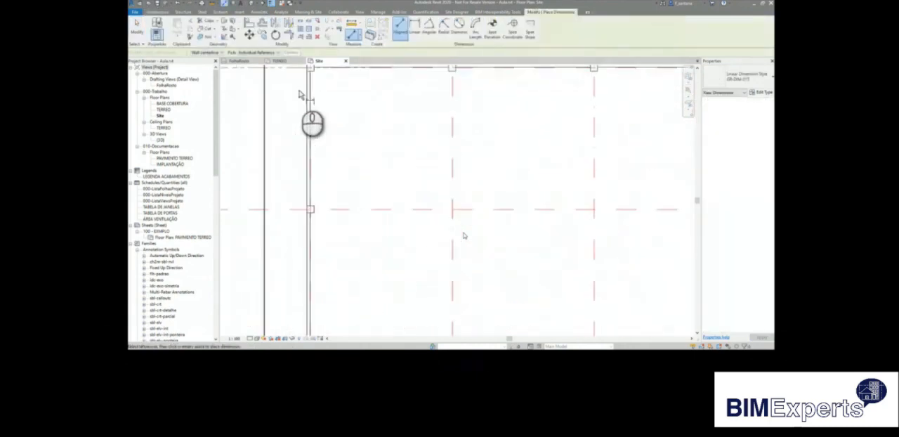
pyautogui.scroll(1, 305, 85)
pyautogui.moveTo(306, 85); pyautogui.dragTo(375, 236, button='middle')
pyautogui.scroll(3, 373, 230)
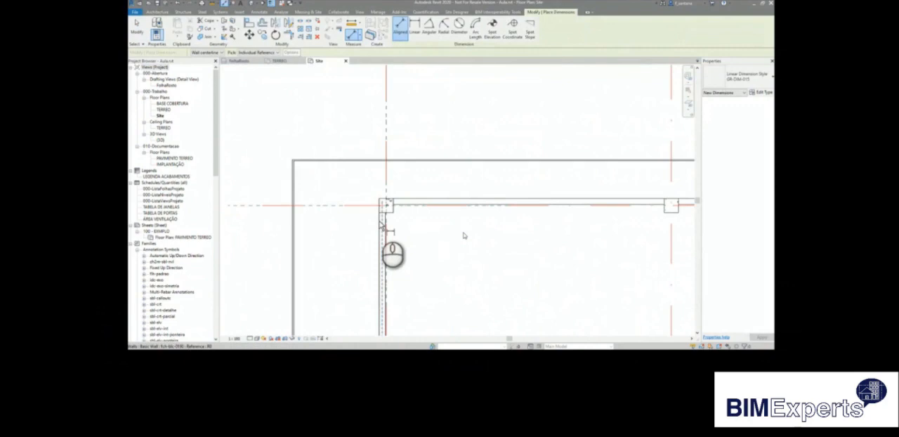
pyautogui.click(378, 220)
pyautogui.click(295, 167)
pyautogui.click(309, 113)
# Add an aligned dimension between the outer face of the upper block wall and the upper Telha-040 wall.
pyautogui.moveTo(421, 202); pyautogui.dragTo(365, 133, button='middle')
pyautogui.scroll(-1, 365, 134)
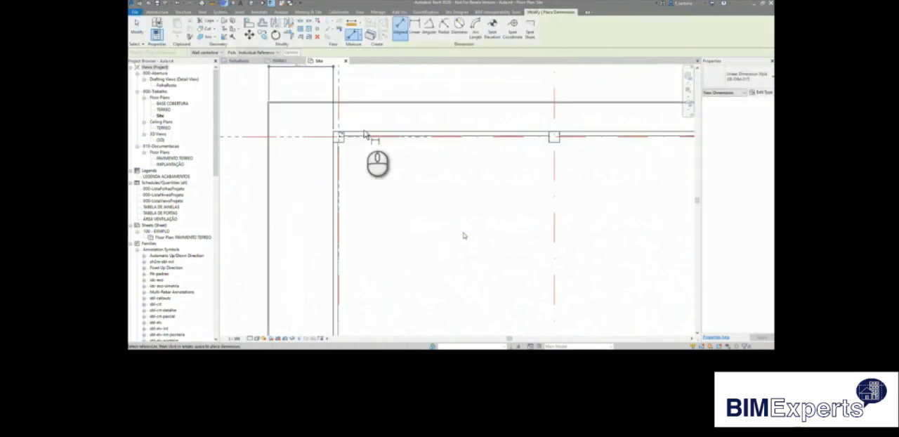
pyautogui.click(364, 135)
pyautogui.click(356, 106)
pyautogui.scroll(-1, 327, 138)
pyautogui.click(261, 122)
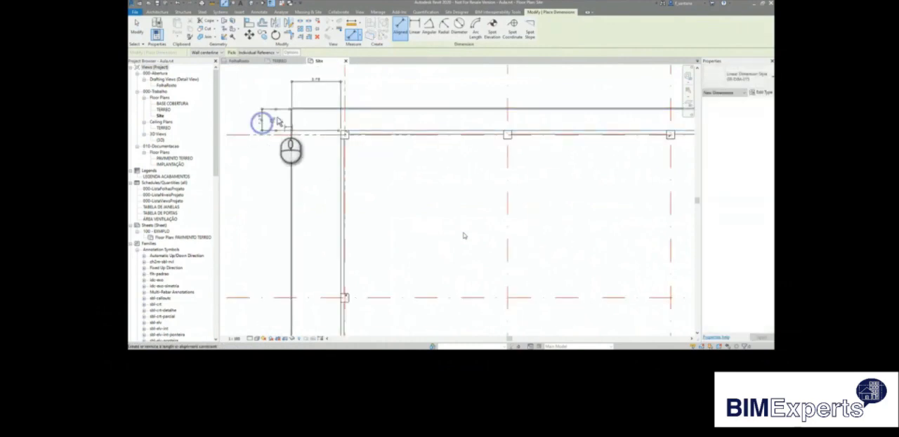
pyautogui.press('Escape')
# Set the distance between the left Telha-040 wall and the left block wall to 0.20.
pyautogui.scroll(-1, 279, 121)
pyautogui.click(295, 134)
pyautogui.click(327, 76)
pyautogui.scroll(4, 327, 76)
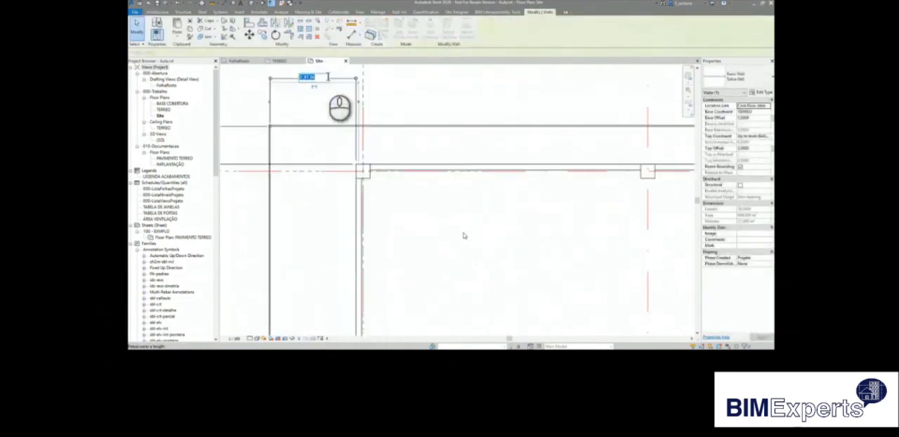
pyautogui.scroll(3, 327, 77)
pyautogui.click(319, 102)
pyautogui.scroll(-1, 287, 144)
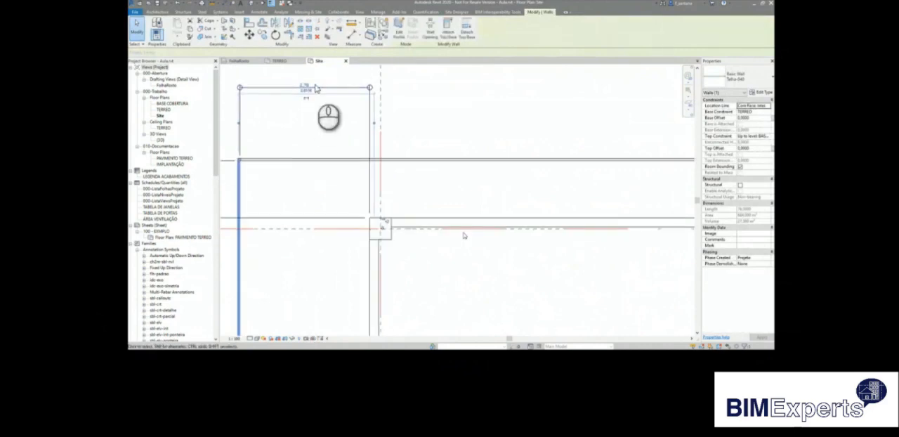
pyautogui.click(308, 82)
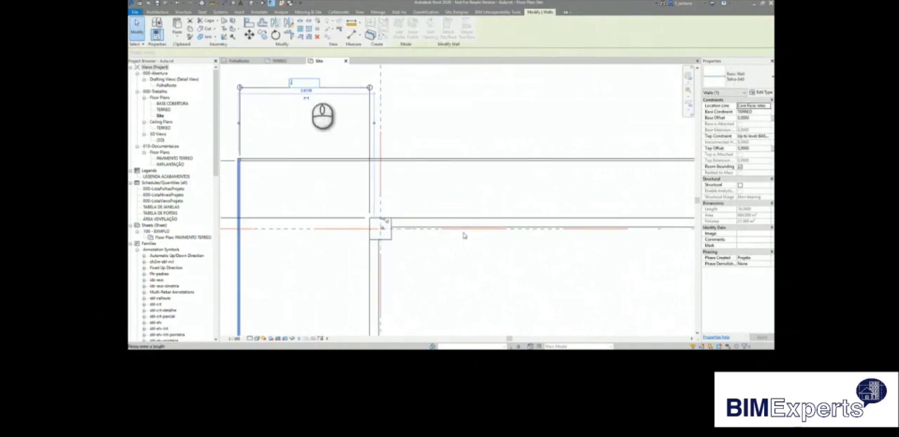
pyautogui.write(',282')
pyautogui.press('Return')
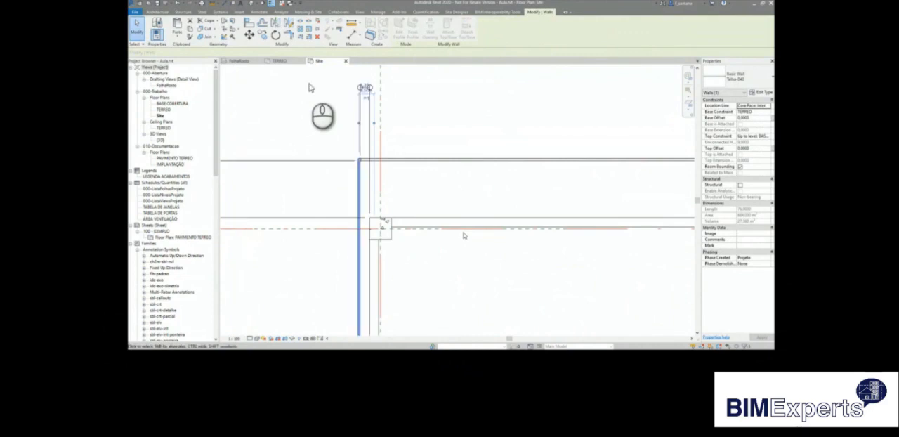
pyautogui.press('c')
pyautogui.press('s')
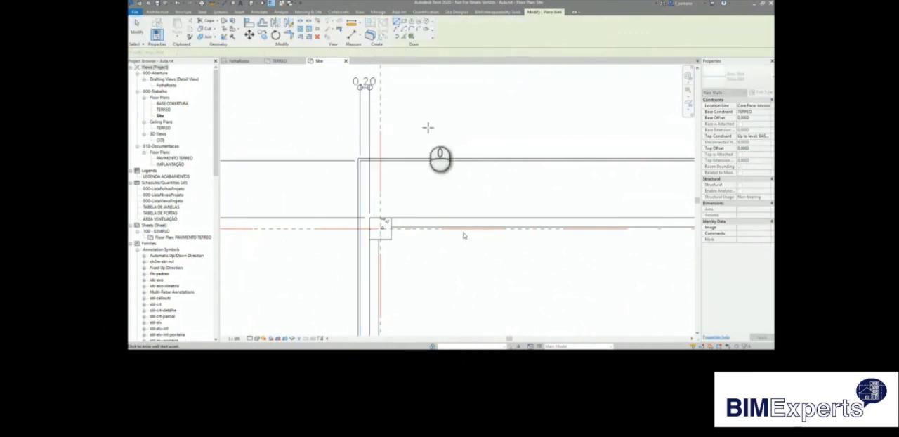
pyautogui.scroll(-3, 453, 137)
pyautogui.press('Escape')
# Set the distance between the upper Telha-040 wall and the upper block wall to 0.2.
pyautogui.click(445, 143)
pyautogui.scroll(3, 379, 151)
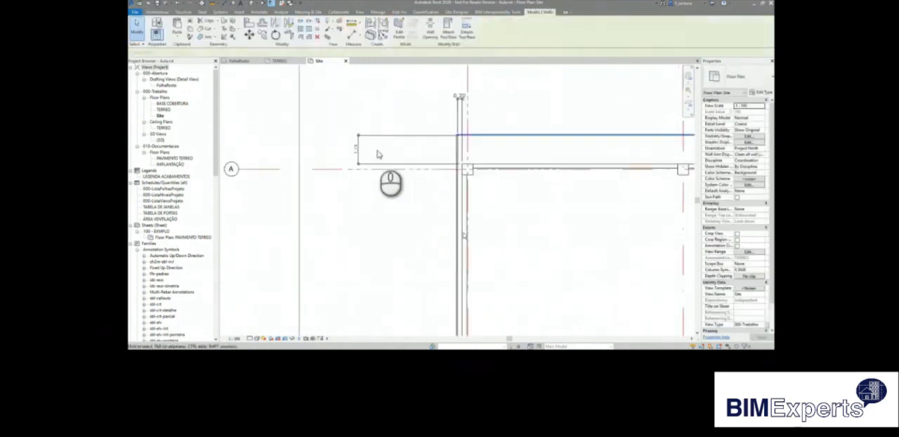
pyautogui.click(354, 148)
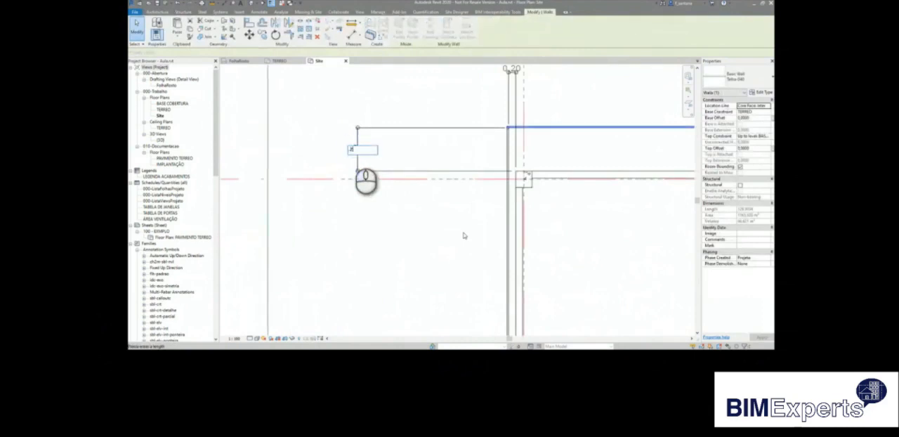
pyautogui.press('Return')
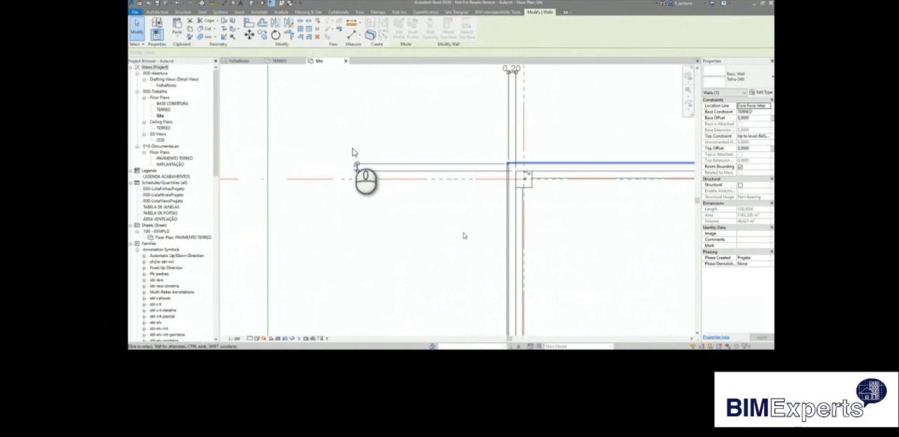
# Dimension the gap between the lower block wall's outer face and the lower Telha-040 wall, and reduce it to match the other sides.
pyautogui.click(401, 132)
pyautogui.scroll(-5, 401, 130)
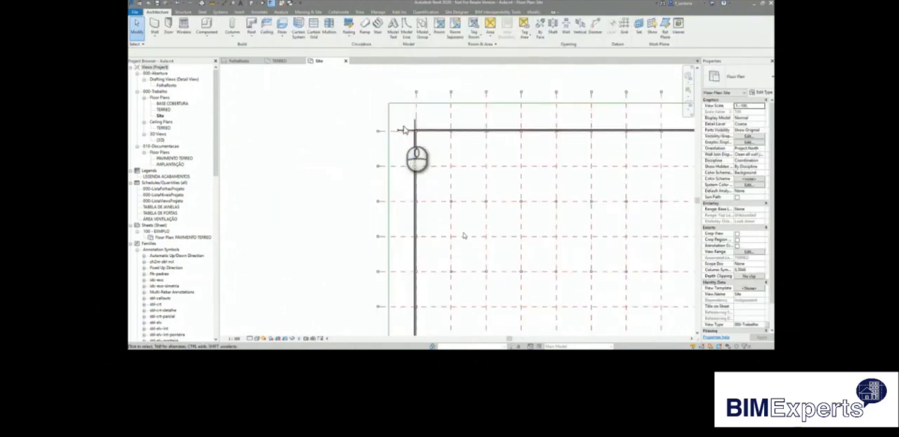
pyautogui.scroll(2, 407, 141)
pyautogui.scroll(-3, 411, 161)
pyautogui.scroll(4, 408, 259)
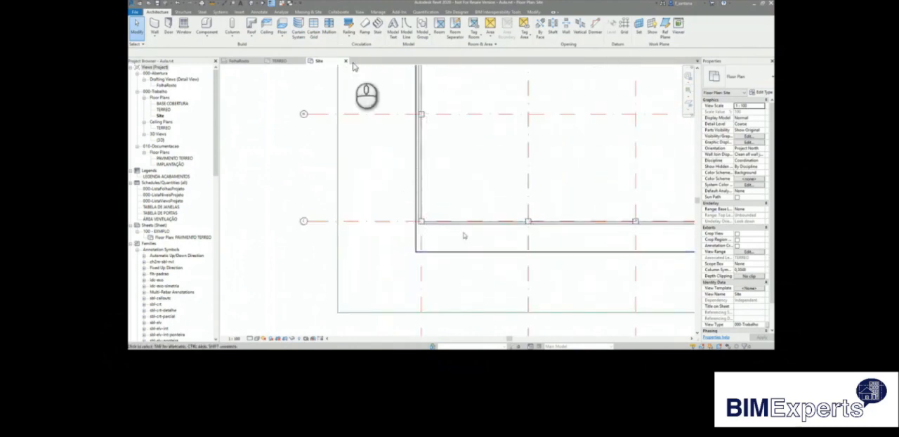
pyautogui.press('d')
pyautogui.press('i')
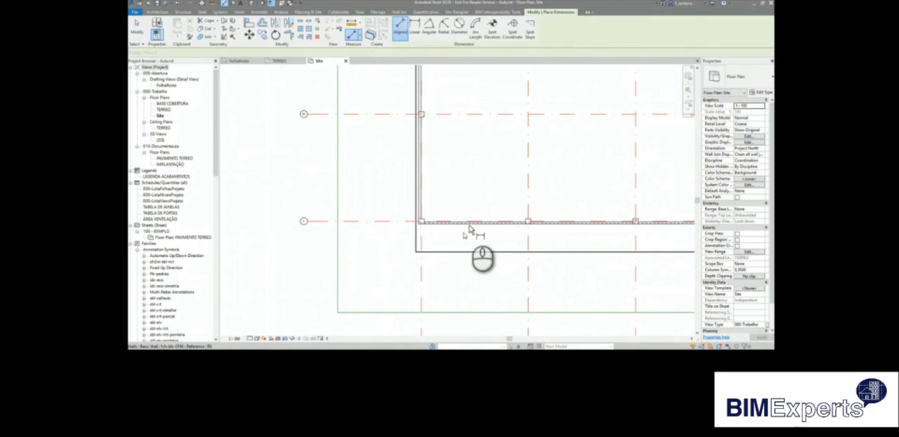
pyautogui.click(466, 226)
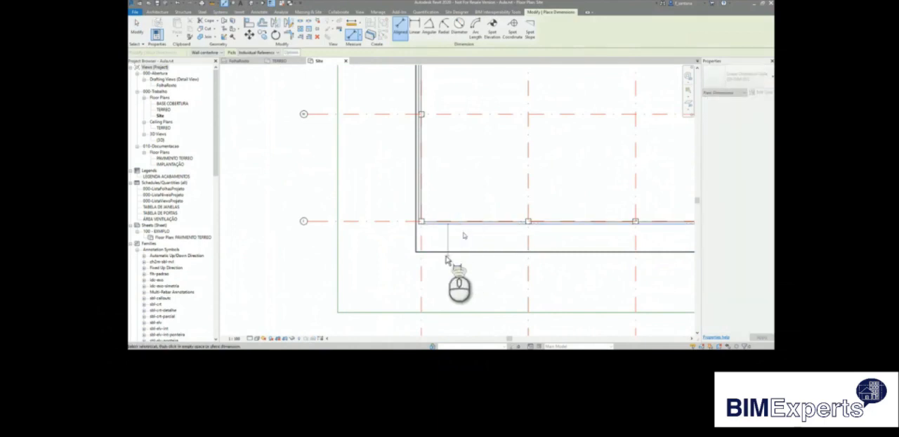
pyautogui.scroll(4, 432, 254)
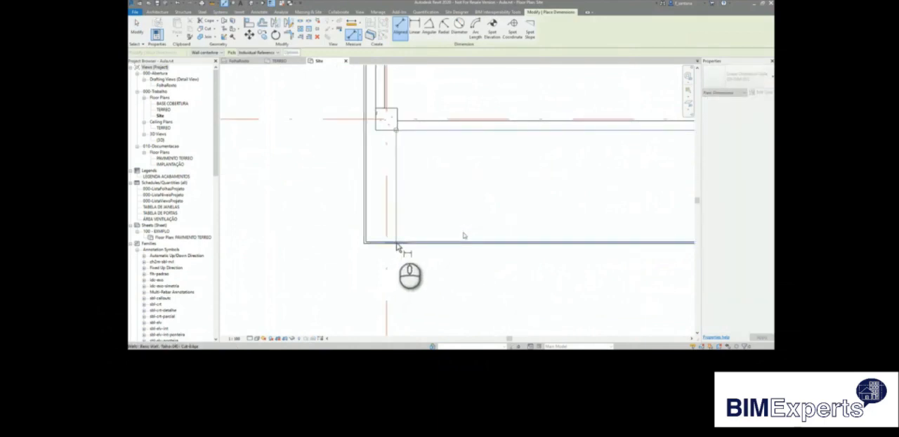
pyautogui.click(396, 243)
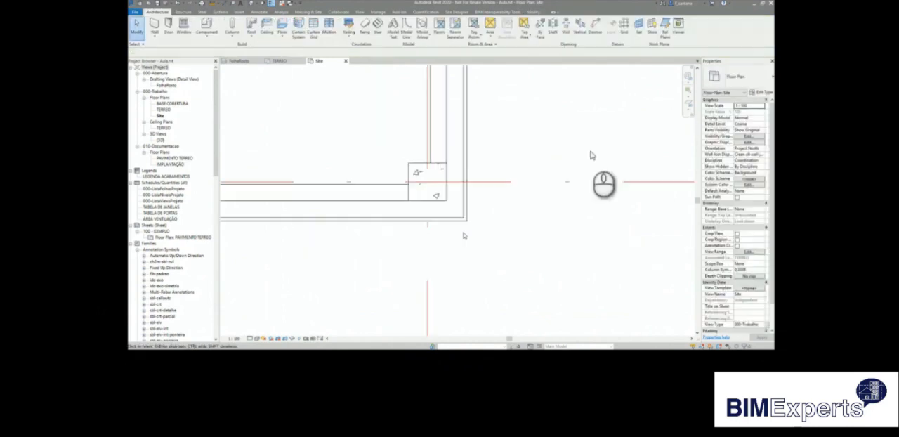
pyautogui.scroll(-7, 607, 201)
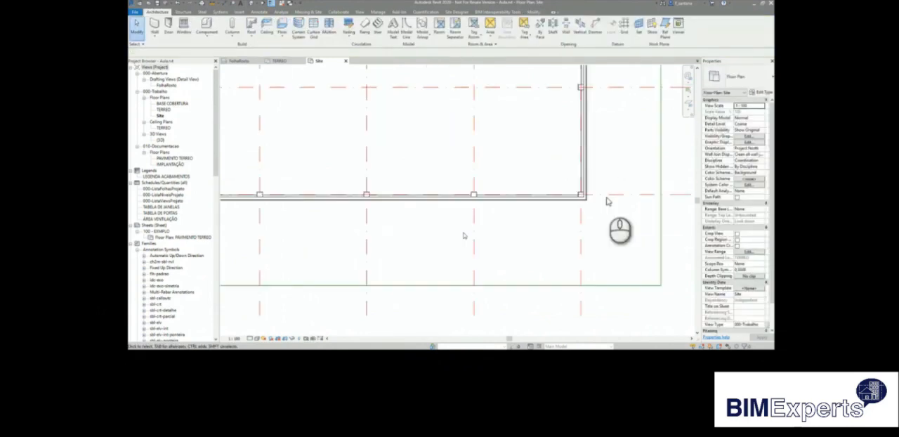
# Align the lower boundary of the lateral purlin beam system with the Telha-040 wall's bottom edge and finish the sketch.
pyautogui.scroll(-2, 607, 200)
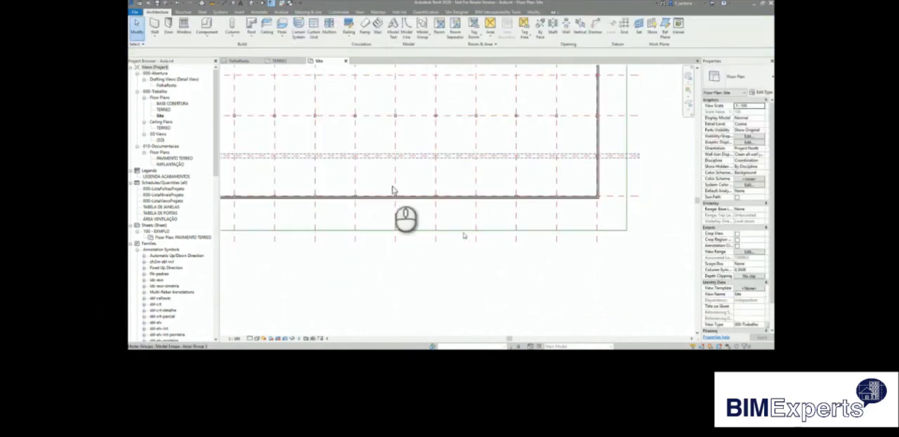
pyautogui.scroll(-4, 533, 256)
pyautogui.scroll(1, 501, 236)
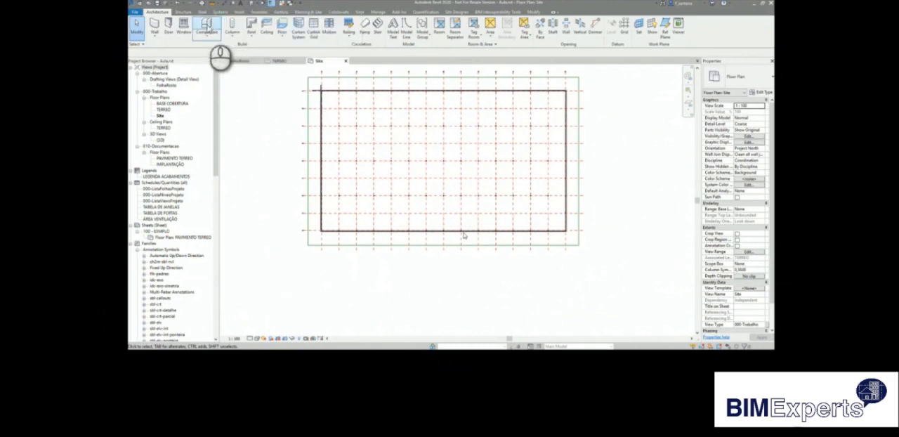
pyautogui.click(184, 13)
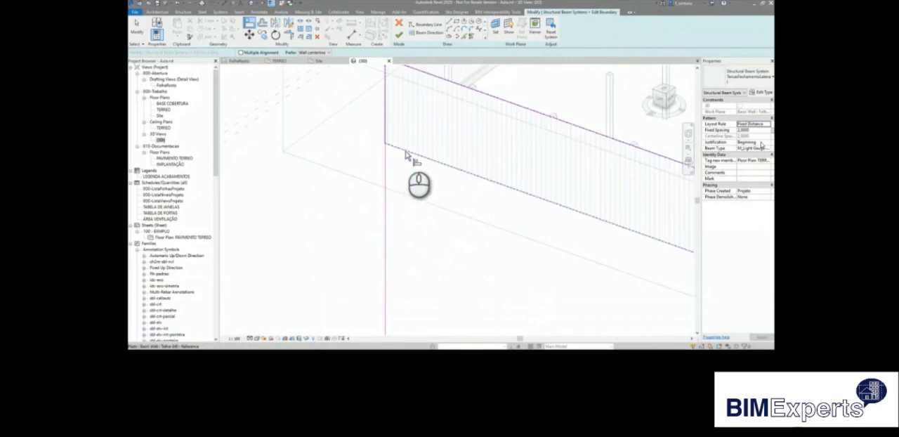
pyautogui.press('Tab')
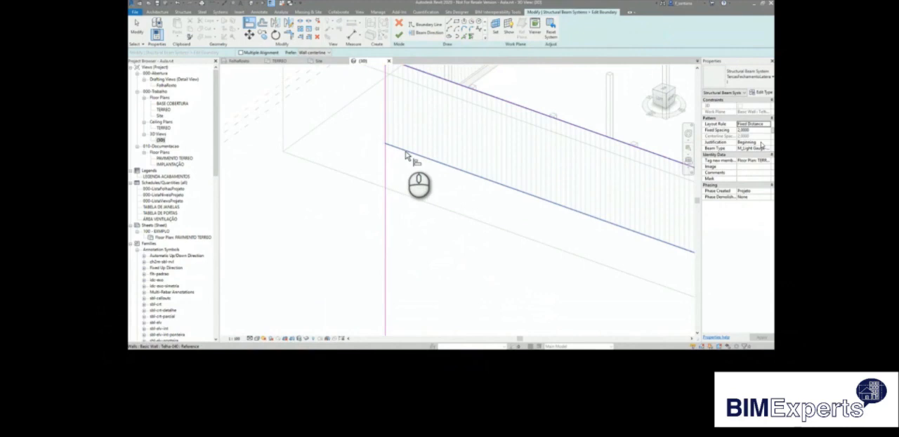
pyautogui.click(406, 153)
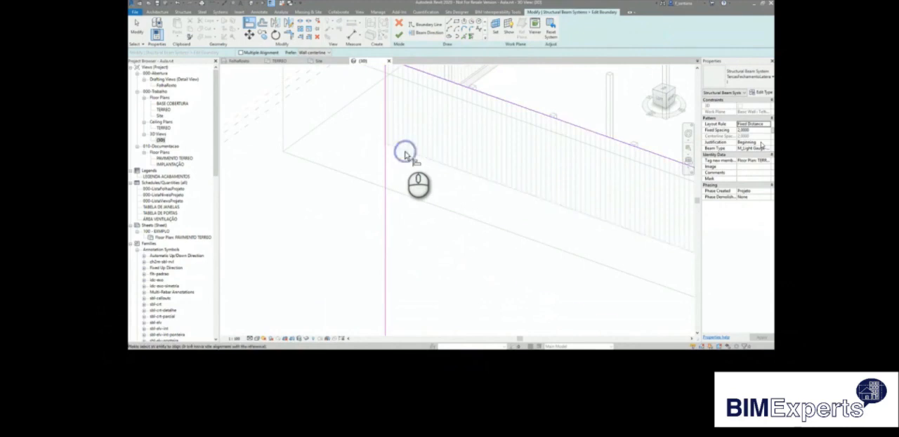
pyautogui.scroll(-3, 405, 153)
pyautogui.click(441, 252)
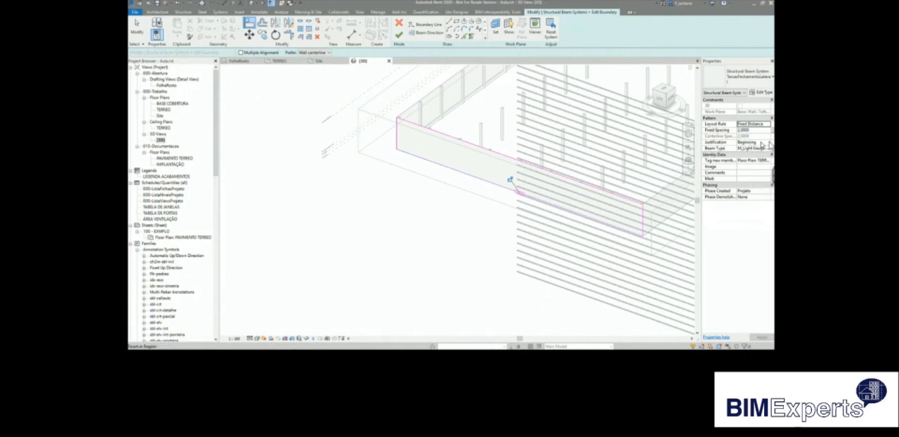
pyautogui.click(398, 34)
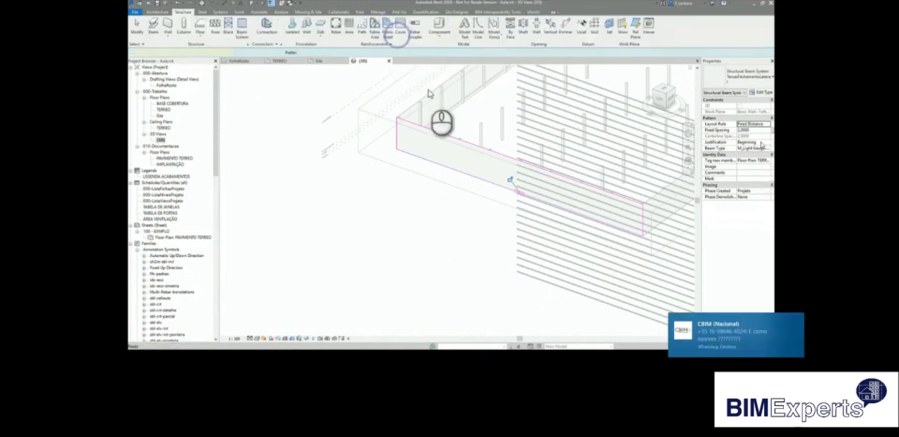
pyautogui.scroll(3, 642, 254)
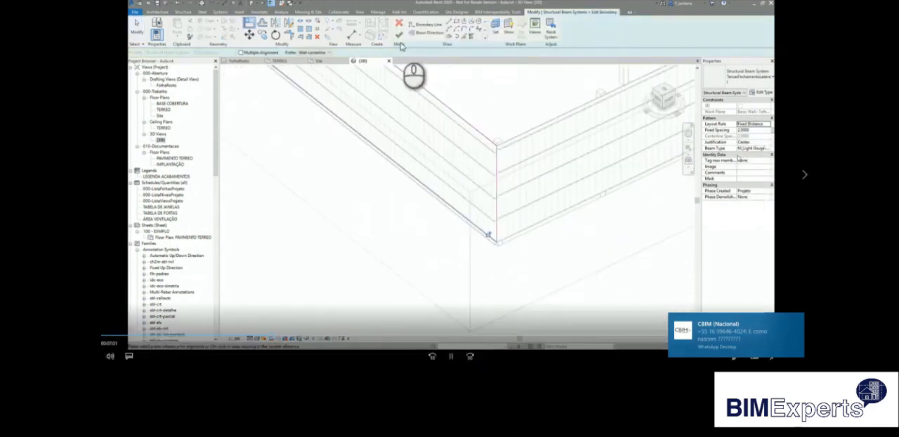
pyautogui.click(538, 258)
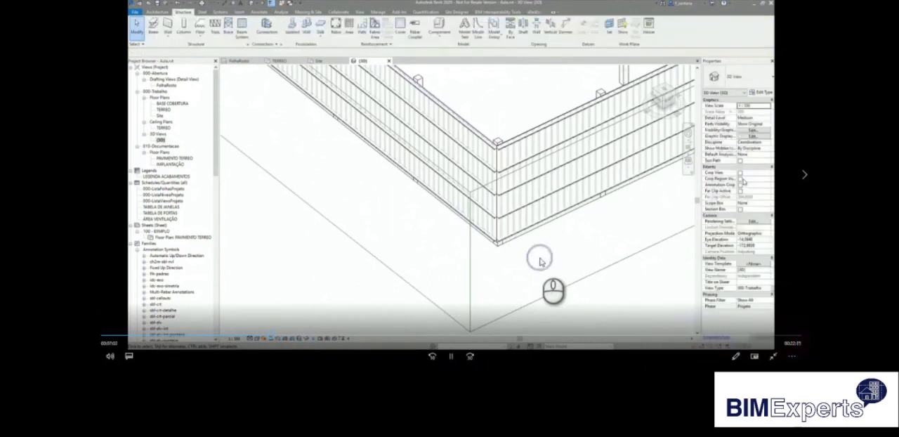
# Set the cross-section rotation of all visible light gauge Z purlins to 180°.
pyautogui.scroll(3, 517, 259)
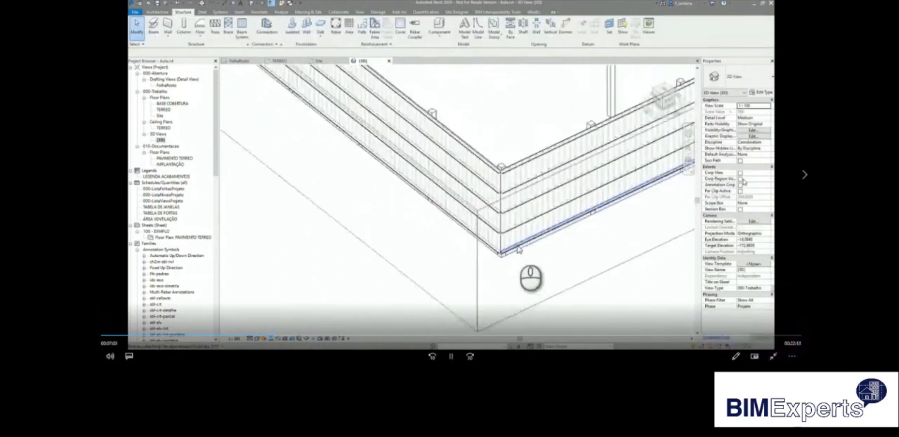
pyautogui.rightClick(518, 249)
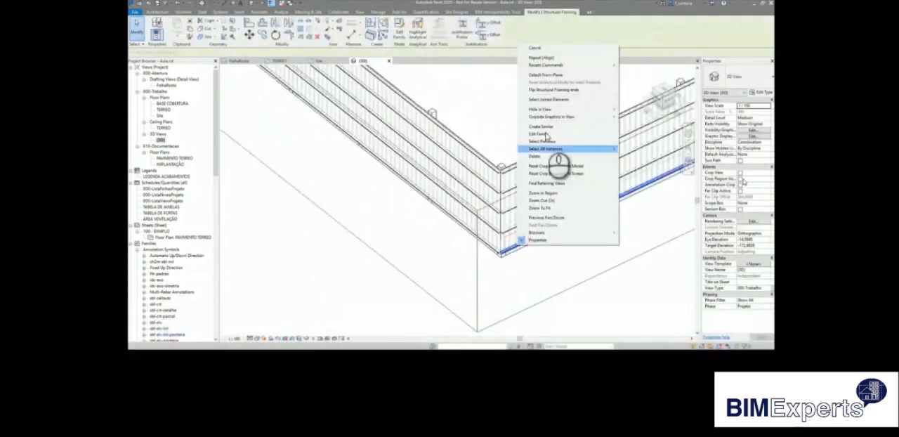
pyautogui.moveTo(560, 150)
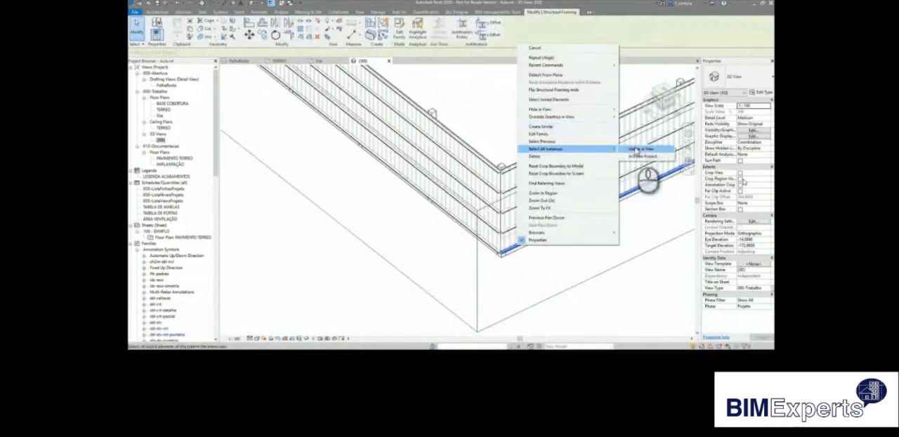
pyautogui.click(636, 150)
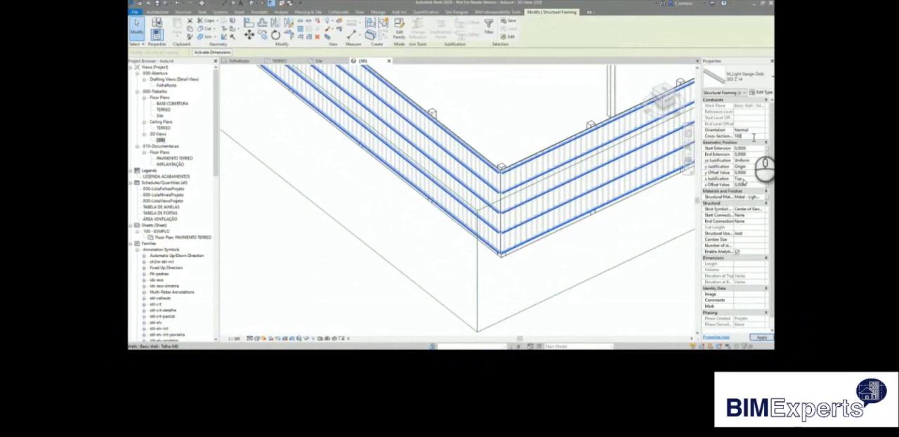
pyautogui.click(575, 269)
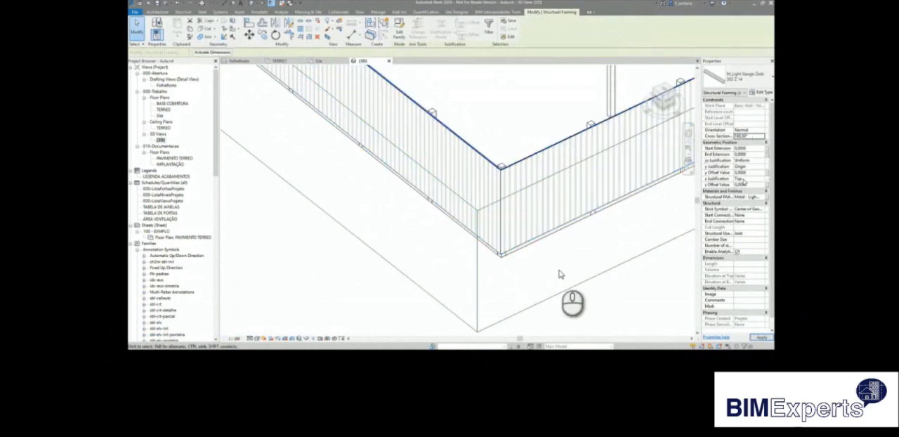
pyautogui.click(559, 273)
pyautogui.keyDown('shift'); pyautogui.moveTo(560, 269); pyautogui.dragTo(624, 255, button='middle'); pyautogui.keyUp('shift')
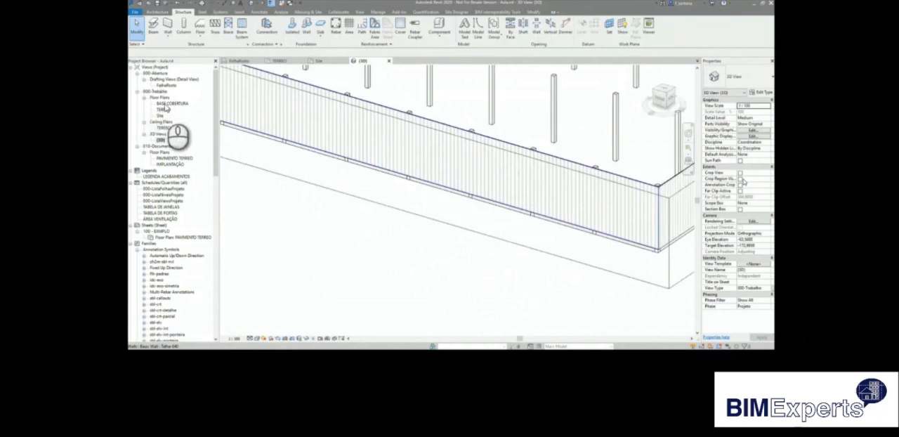
# In the TERREO floor plan, use Join Geometry with Multiple Join to join the upper block wall with the columns near its left end.
pyautogui.doubleClick(162, 110)
pyautogui.scroll(4, 370, 166)
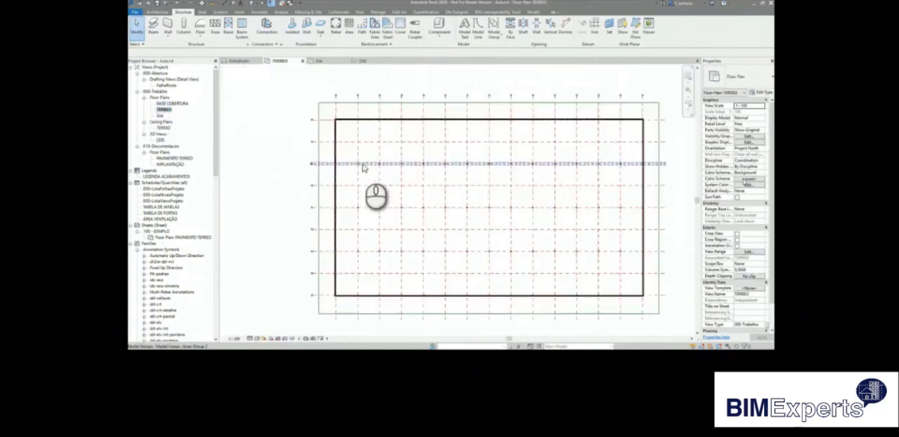
pyautogui.scroll(5, 337, 118)
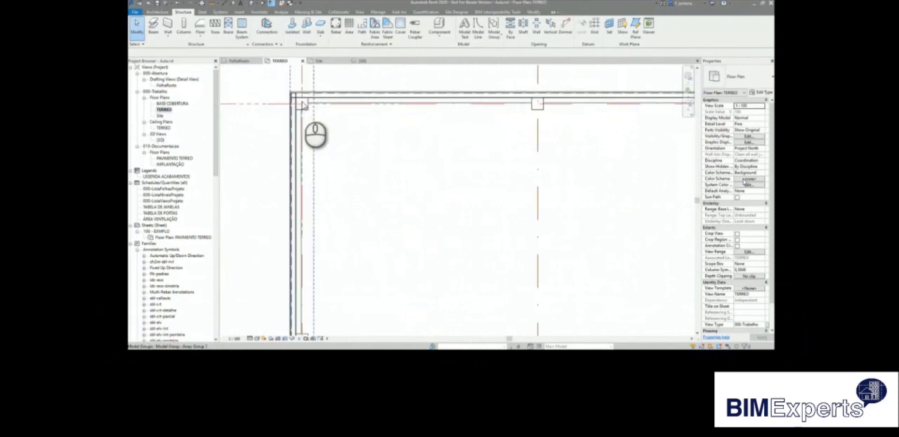
pyautogui.scroll(-5, 297, 105)
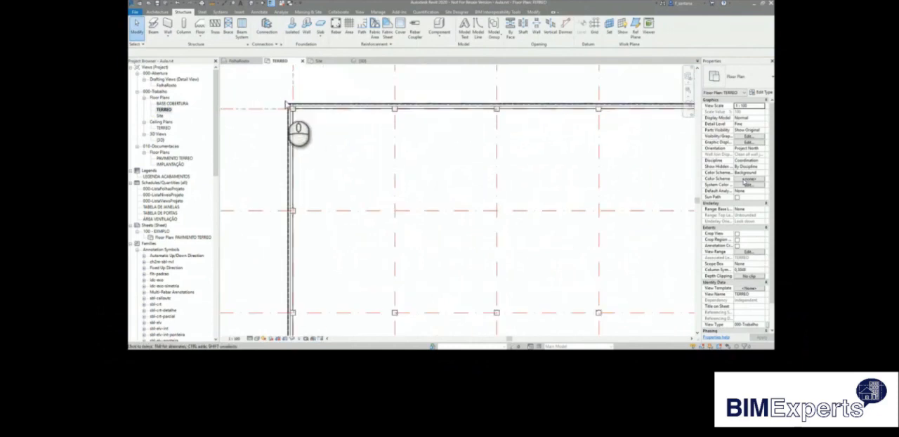
pyautogui.click(534, 12)
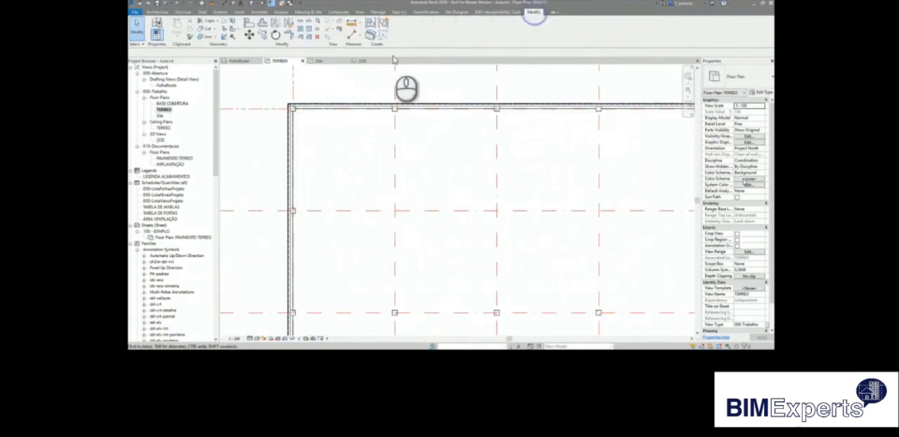
pyautogui.click(205, 37)
pyautogui.click(150, 52)
pyautogui.click(300, 113)
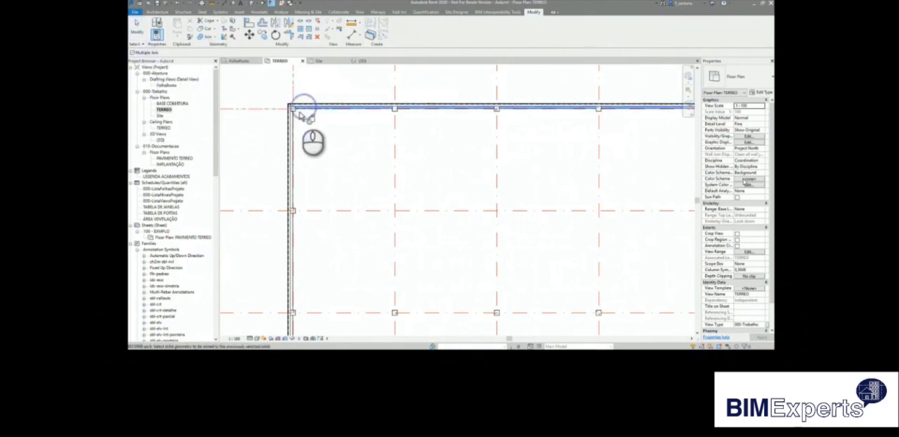
pyautogui.click(398, 110)
pyautogui.click(498, 109)
pyautogui.click(597, 110)
# Join the upper block wall with the remaining columns along it, up to the upper-right corner of the building.
pyautogui.moveTo(639, 141); pyautogui.dragTo(294, 171, button='middle')
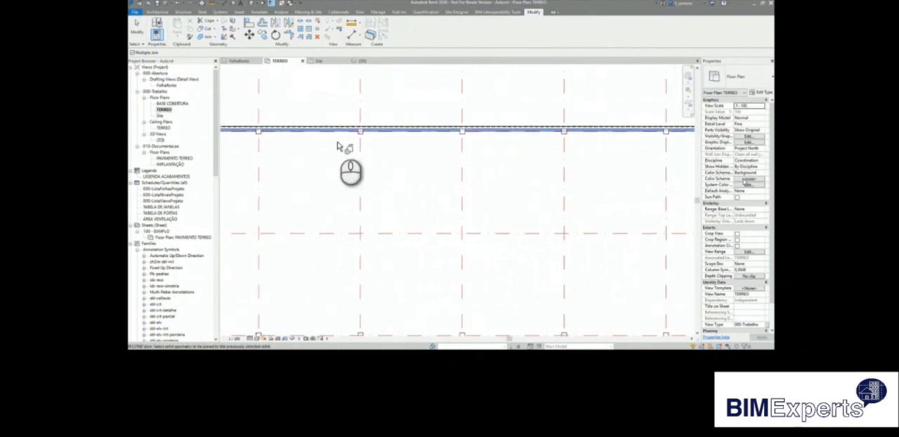
pyautogui.click(360, 133)
pyautogui.click(461, 132)
pyautogui.click(563, 133)
pyautogui.moveTo(623, 164); pyautogui.dragTo(268, 185, button='middle')
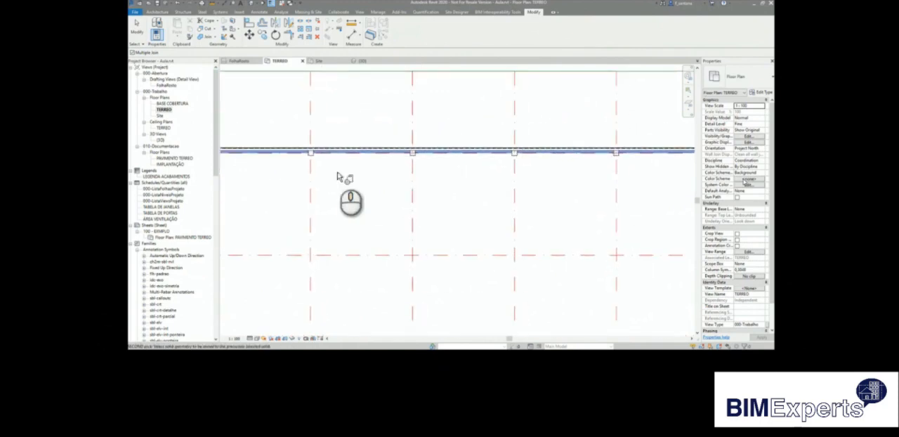
pyautogui.click(421, 164)
pyautogui.click(519, 161)
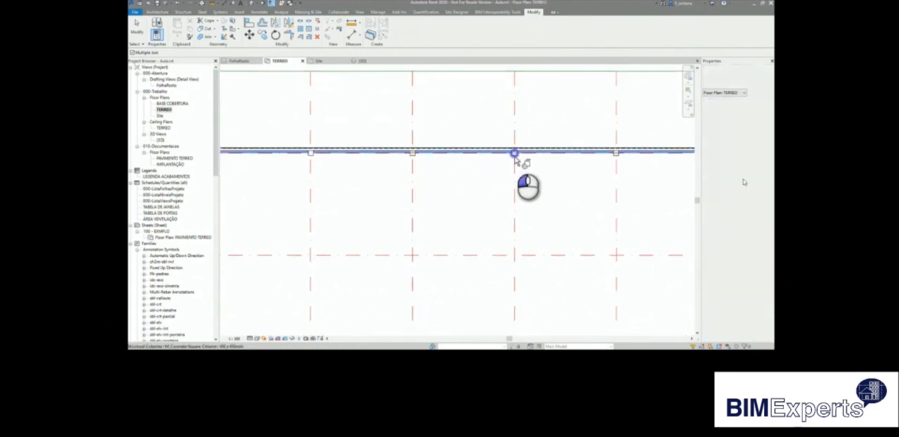
pyautogui.click(617, 156)
pyautogui.moveTo(643, 176); pyautogui.dragTo(304, 182, button='middle')
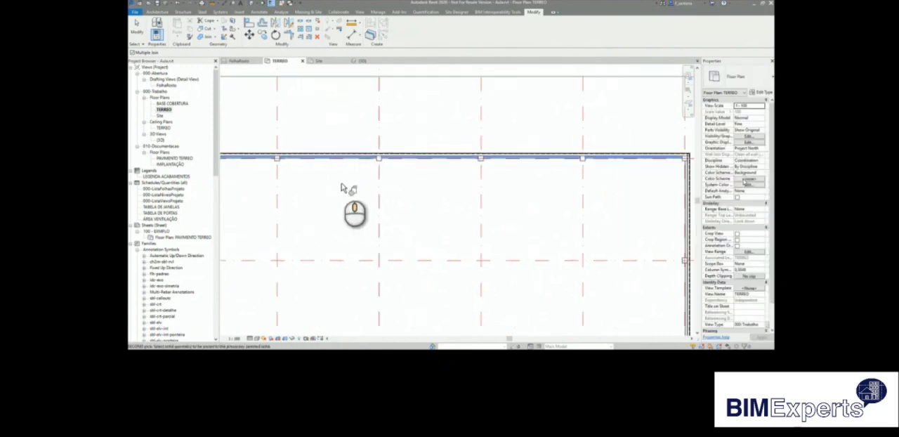
pyautogui.click(378, 161)
pyautogui.click(482, 161)
pyautogui.click(583, 159)
pyautogui.click(684, 156)
pyautogui.press('Escape')
pyautogui.press('Escape')
pyautogui.scroll(-7, 464, 161)
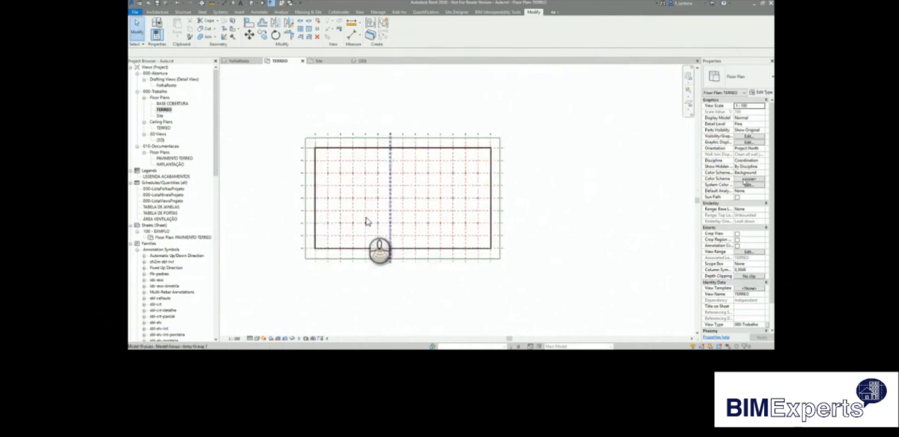
# In the BASE COBERTURA floor plan, start a roof by footprint and sketch a rectangular boundary slightly outside the building's outer walls.
pyautogui.doubleClick(181, 105)
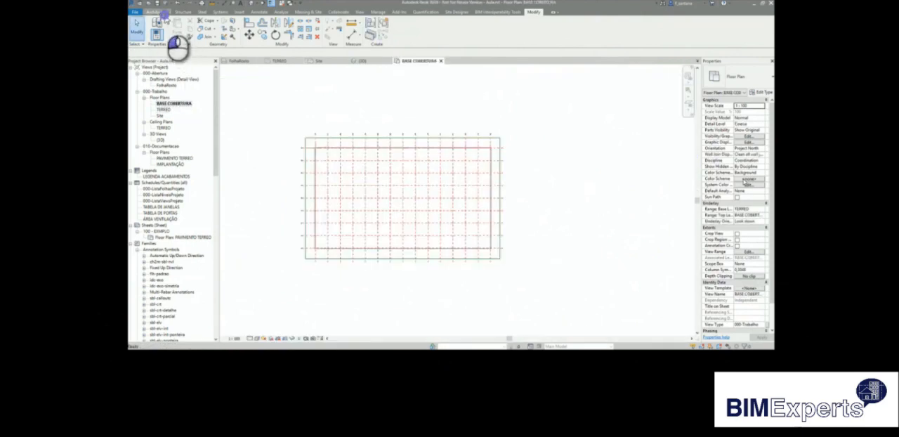
pyautogui.click(159, 11)
pyautogui.click(253, 40)
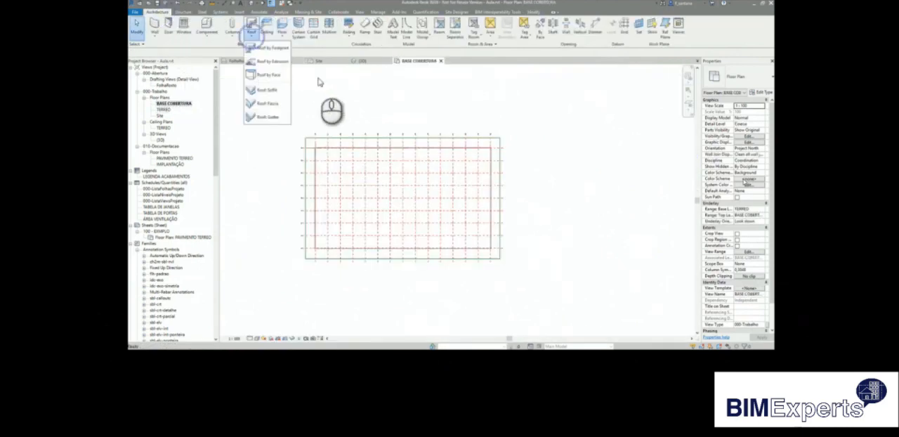
pyautogui.click(271, 49)
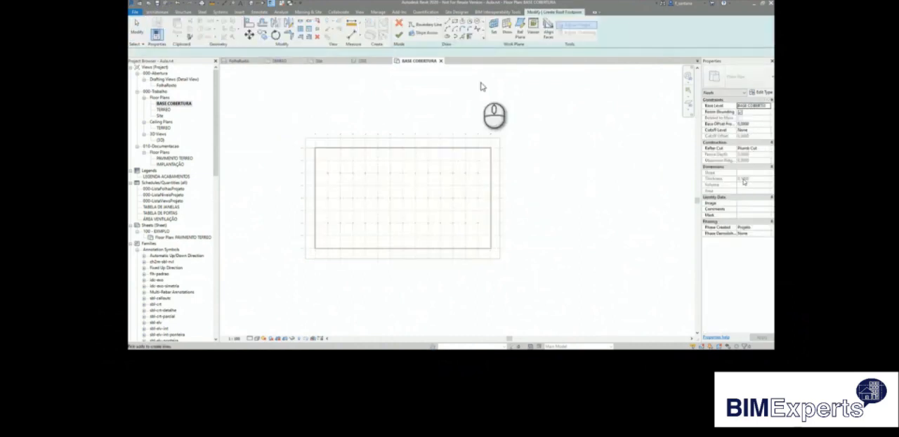
pyautogui.click(455, 23)
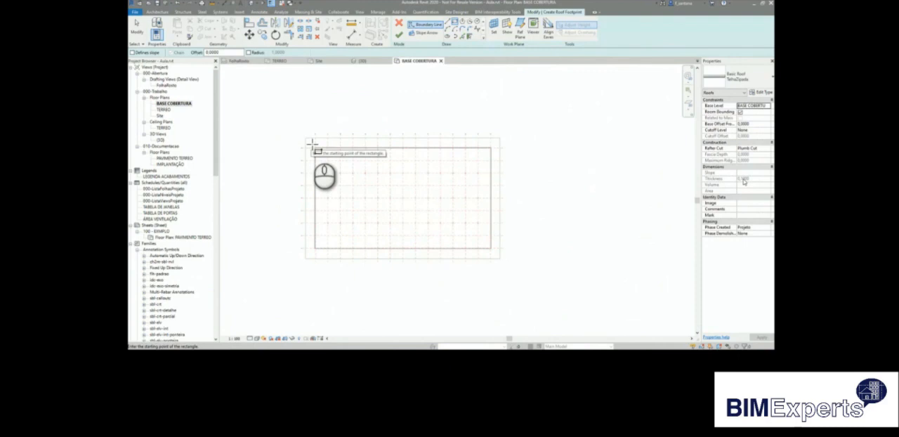
pyautogui.click(311, 143)
pyautogui.click(496, 257)
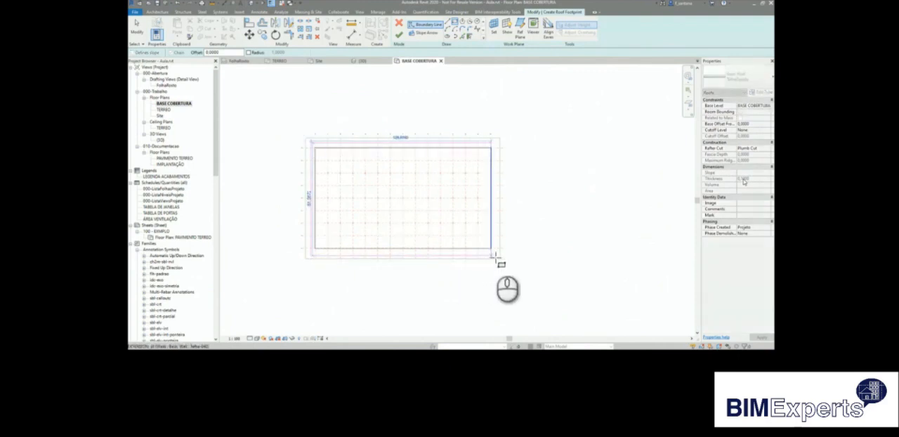
pyautogui.press('Escape')
pyautogui.press('Escape')
# Make the upper and lower boundary lines of the roof footprint slope-defining.
pyautogui.click(485, 255)
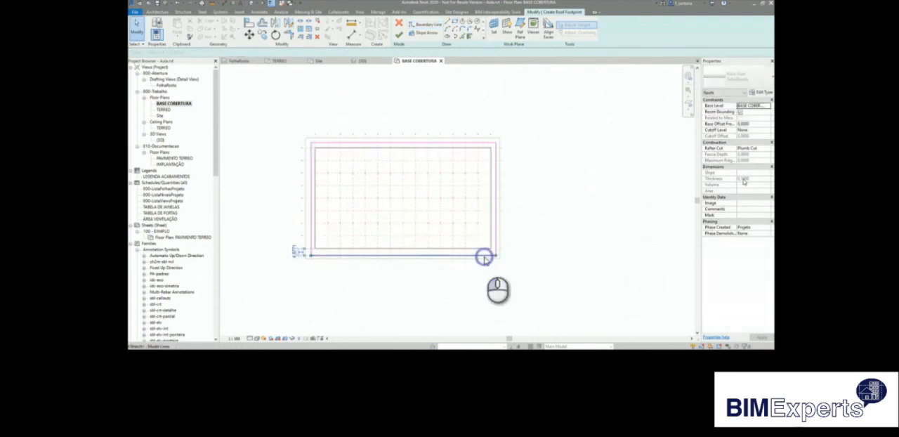
pyautogui.keyDown('ctrl'); pyautogui.click(485, 146); pyautogui.keyUp('ctrl')
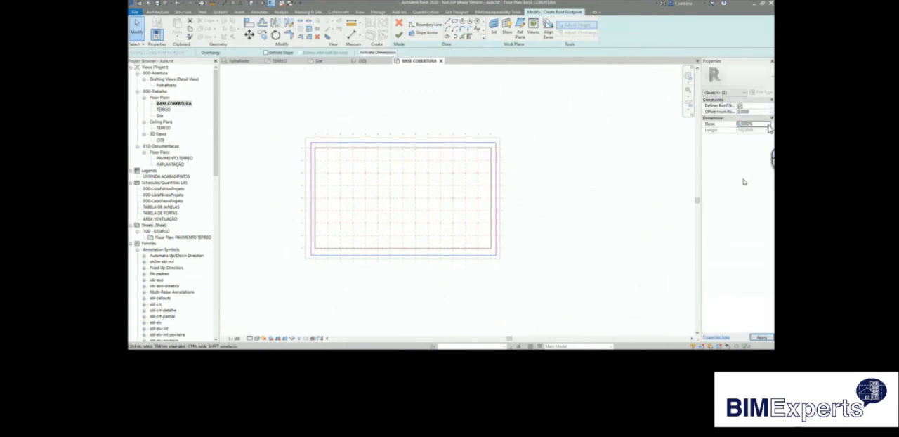
# Align the left boundary line of the roof footprint with the outer face of the left Telha-040 wall.
pyautogui.click(250, 23)
pyautogui.scroll(6, 316, 153)
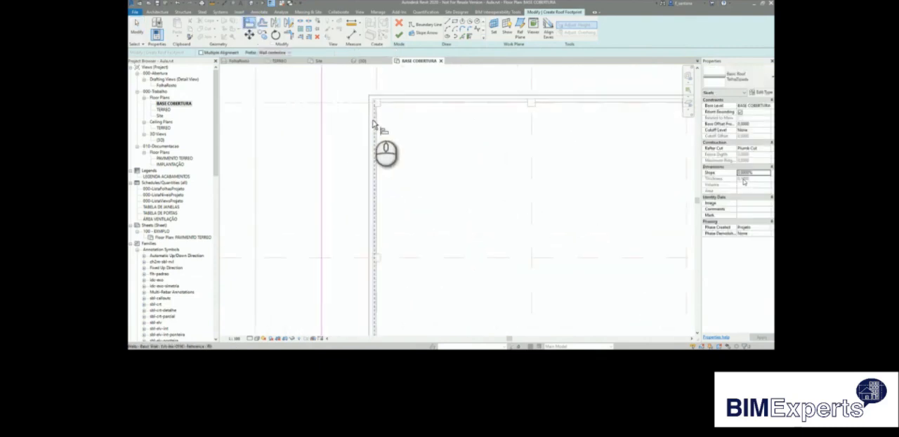
pyautogui.scroll(4, 368, 124)
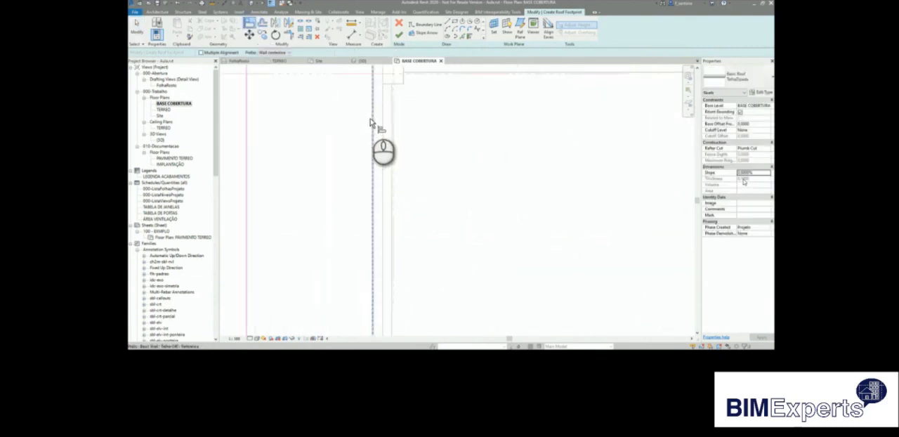
pyautogui.click(244, 173)
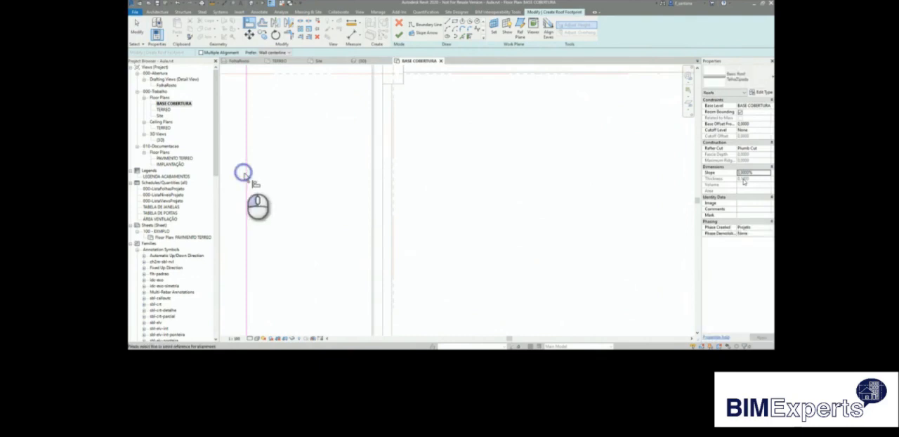
pyautogui.click(373, 172)
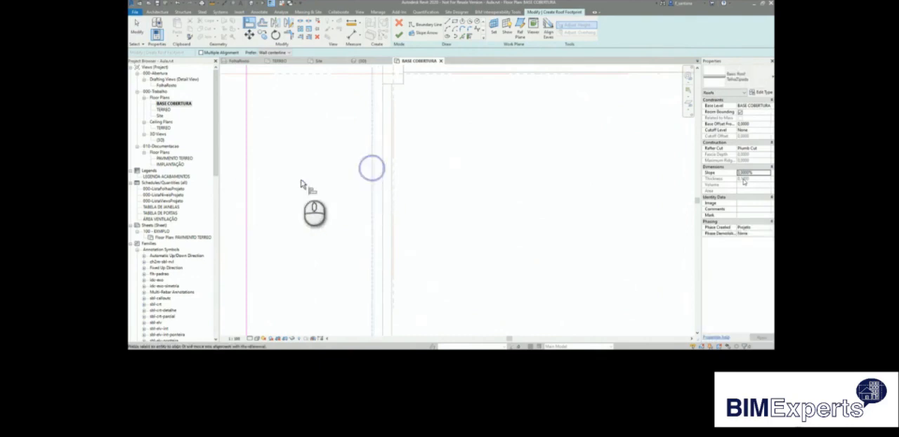
pyautogui.click(246, 198)
pyautogui.scroll(-5, 272, 202)
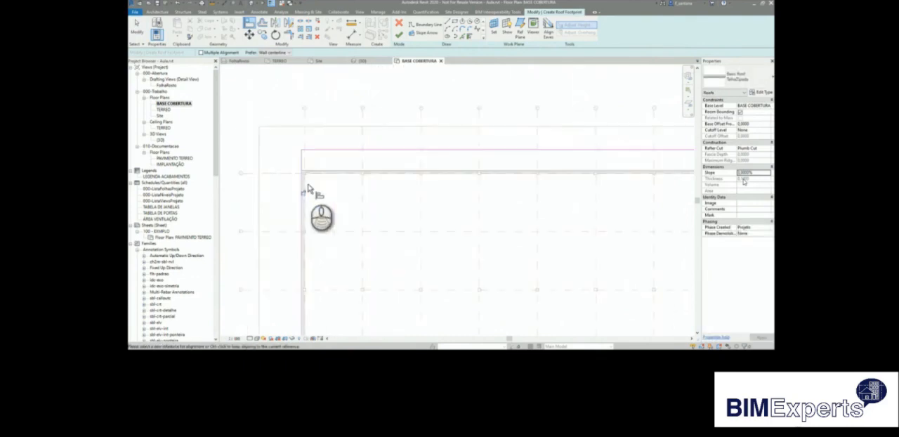
# Align the right boundary line of the roof footprint with the outer face of the right Telha-040 wall.
pyautogui.scroll(2, 600, 179)
pyautogui.scroll(3, 600, 179)
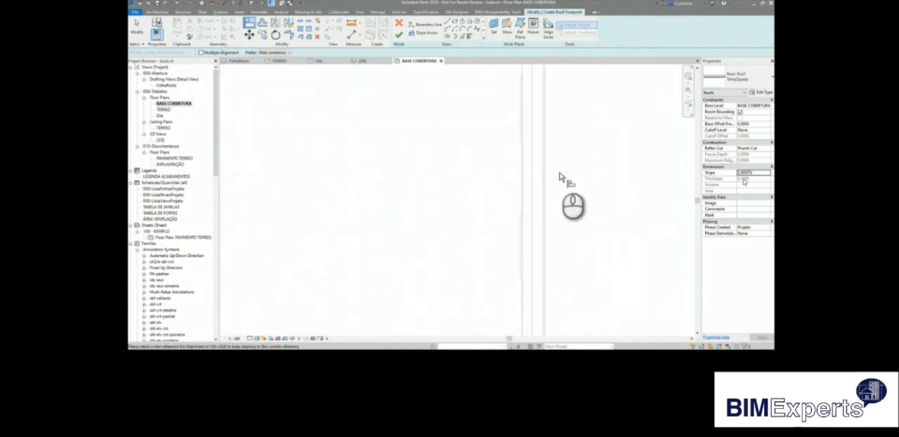
pyautogui.scroll(-2, 541, 198)
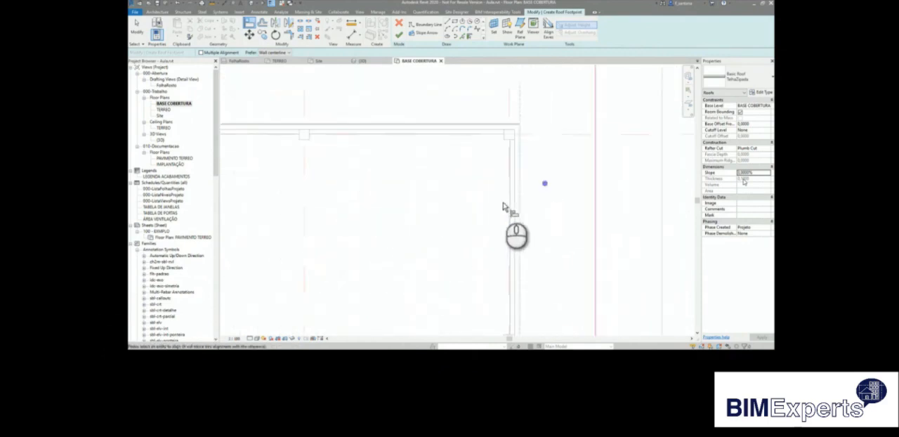
pyautogui.click(596, 200)
pyautogui.scroll(3, 596, 198)
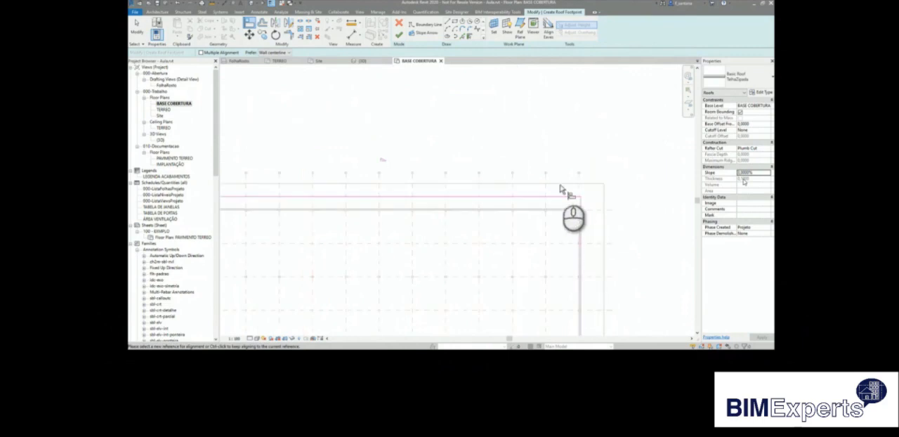
# Set the distance between the roof's upper boundary line and the upper Telha-040 wall to 0.2 m.
pyautogui.click(565, 195)
pyautogui.scroll(3, 594, 204)
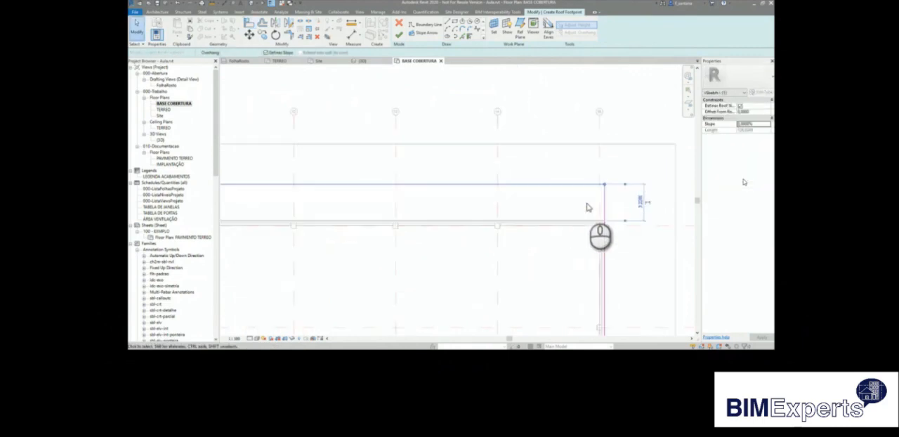
pyautogui.scroll(2, 632, 229)
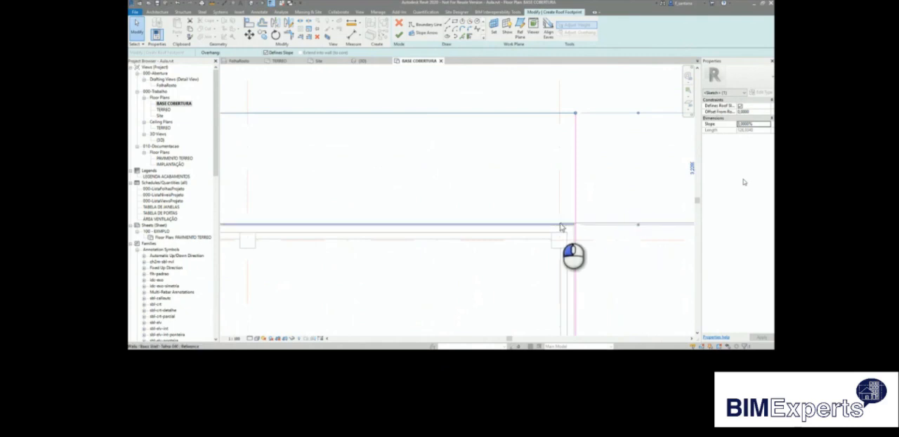
pyautogui.scroll(-1, 590, 211)
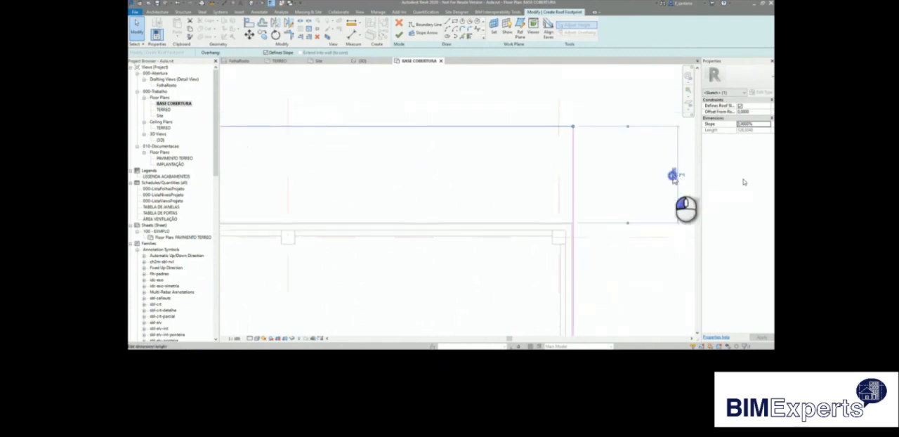
pyautogui.press('Return')
pyautogui.click(642, 180)
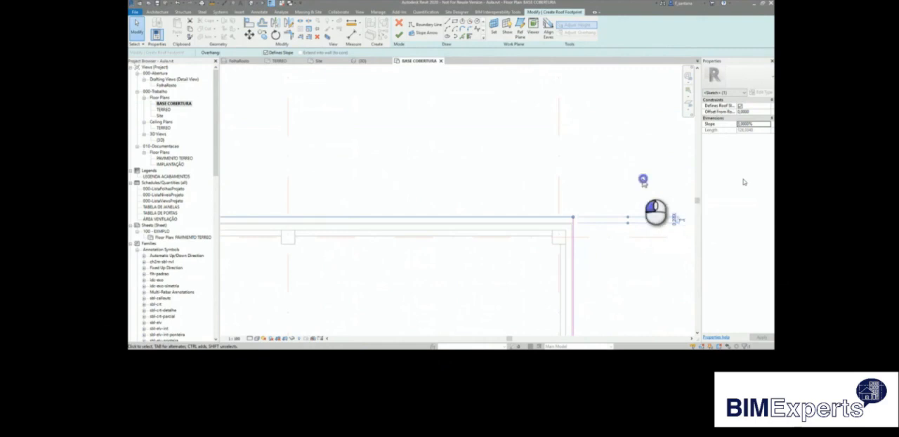
# Reduce the lower boundary line's distance from the lower Telha-040 wall to a small overhang and finish the roof footprint.
pyautogui.scroll(-8, 387, 91)
pyautogui.scroll(-2, 395, 179)
pyautogui.scroll(7, 395, 179)
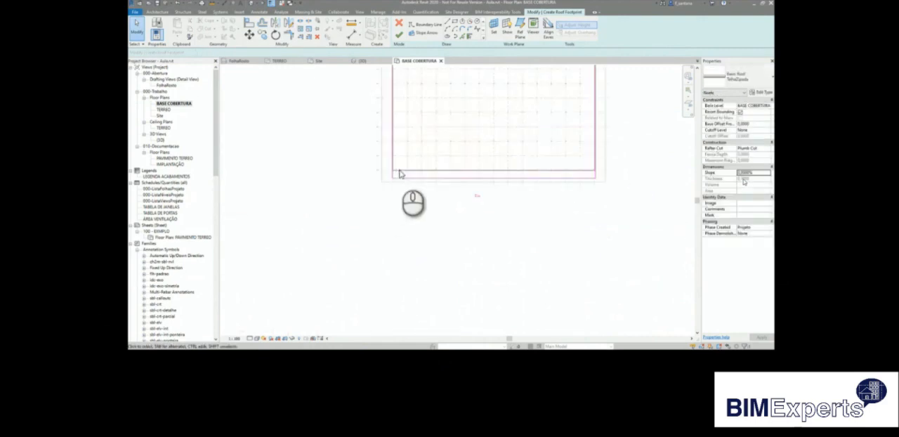
pyautogui.click(396, 185)
pyautogui.scroll(6, 370, 190)
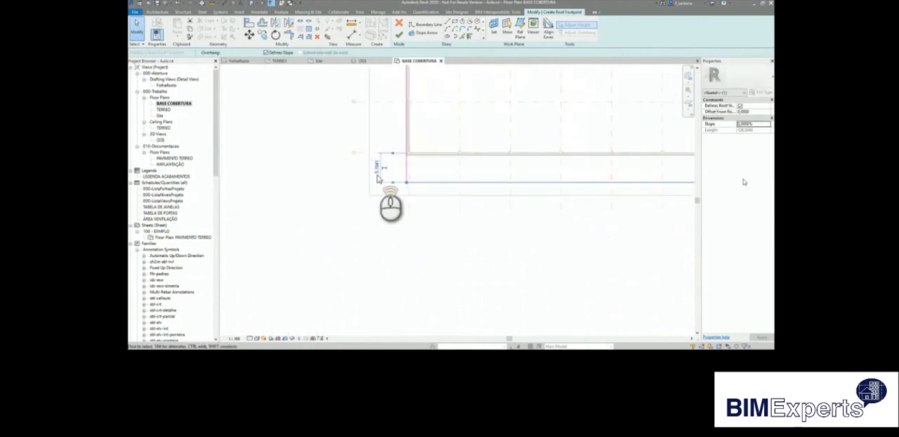
pyautogui.moveTo(420, 119)
pyautogui.mouseDown()
pyautogui.moveTo(449, 134)
pyautogui.moveTo(503, 133)
pyautogui.mouseUp()
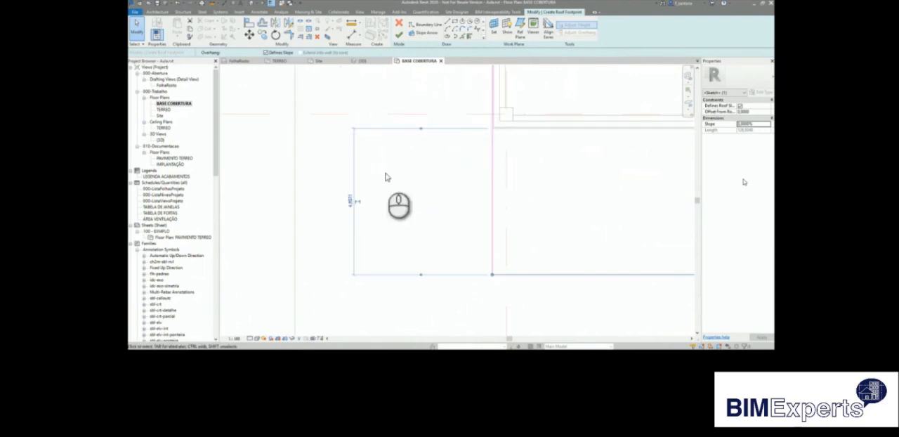
pyautogui.click(344, 202)
pyautogui.press('Return')
pyautogui.click(353, 203)
pyautogui.scroll(-5, 353, 207)
pyautogui.scroll(-6, 353, 215)
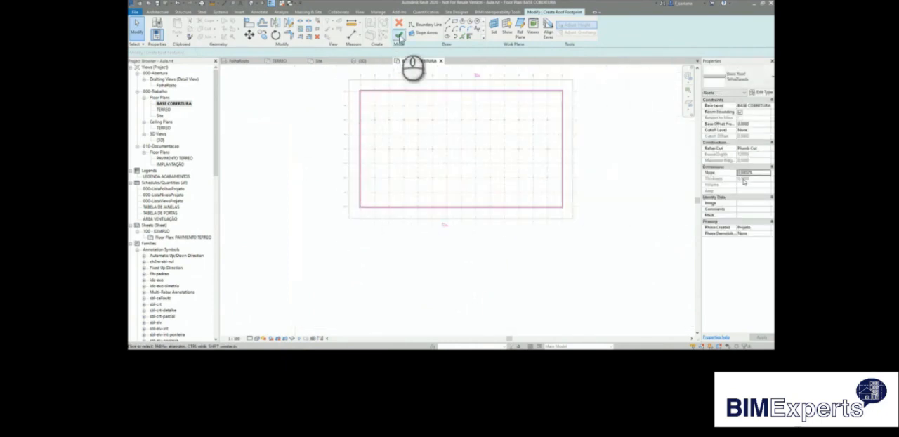
pyautogui.click(398, 35)
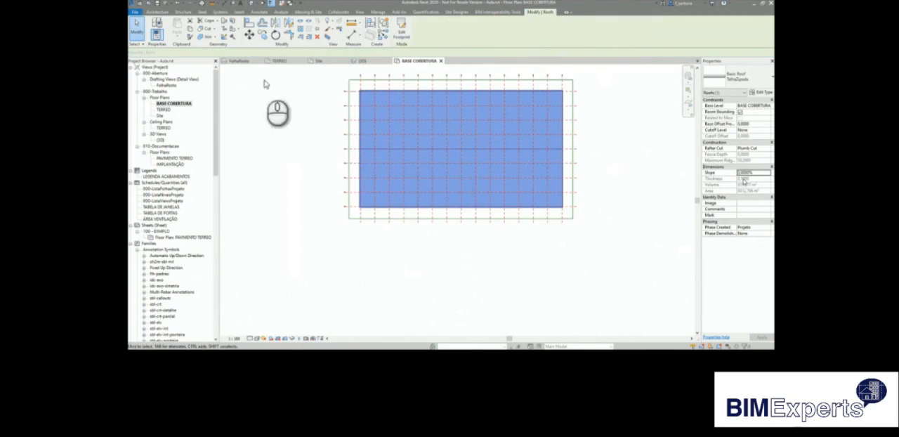
# In the 3D view, select the chain of four Telha-040 walls and attach their tops to the roof.
pyautogui.click(379, 62)
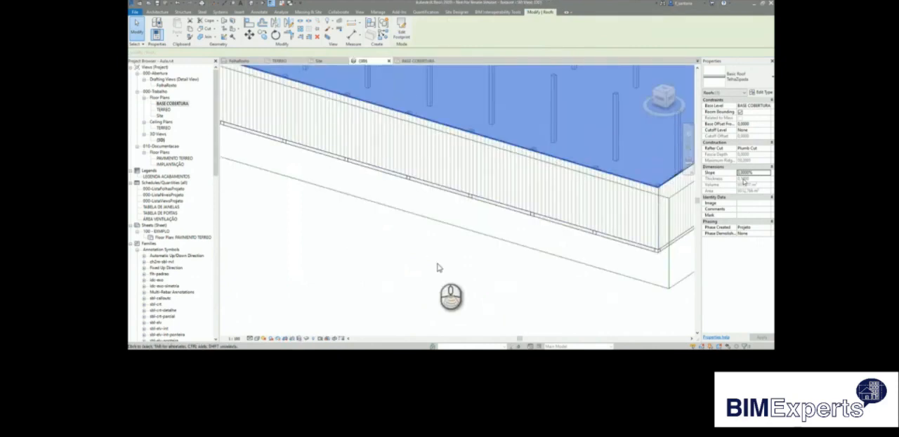
pyautogui.scroll(-4, 438, 264)
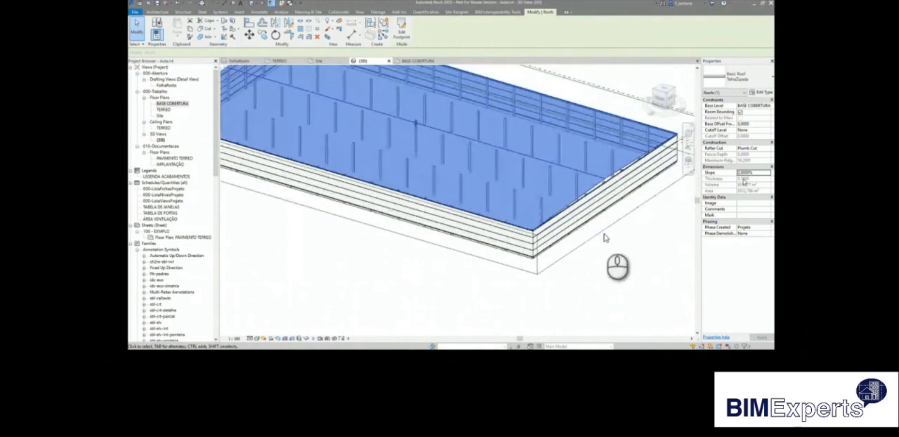
pyautogui.click(615, 209)
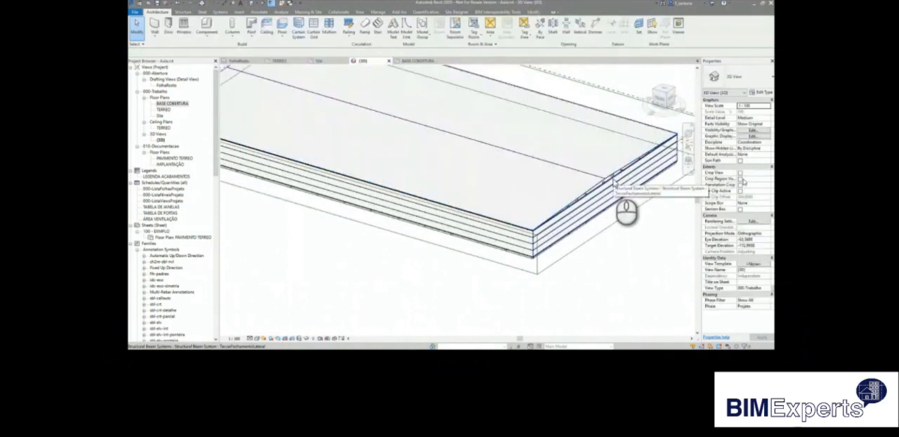
pyautogui.press('Tab')
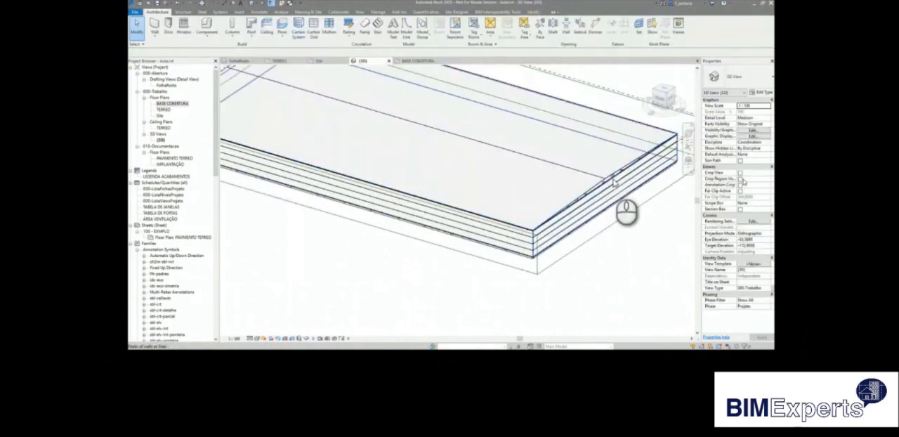
pyautogui.click(613, 181)
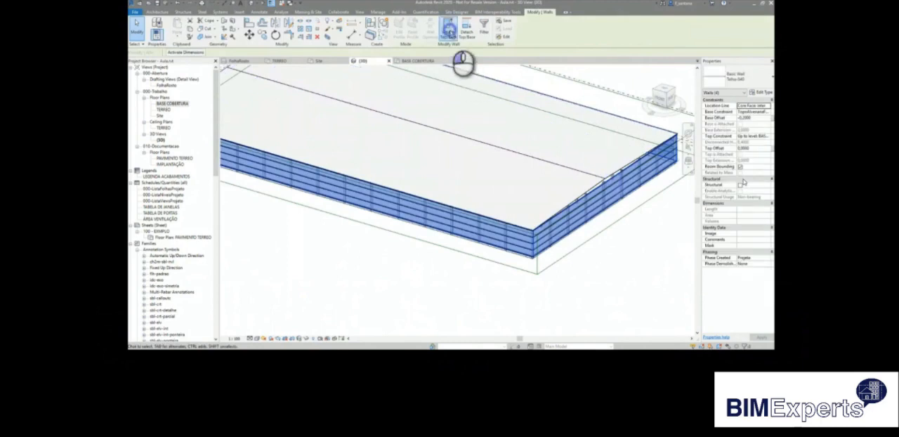
pyautogui.click(450, 32)
pyautogui.click(595, 186)
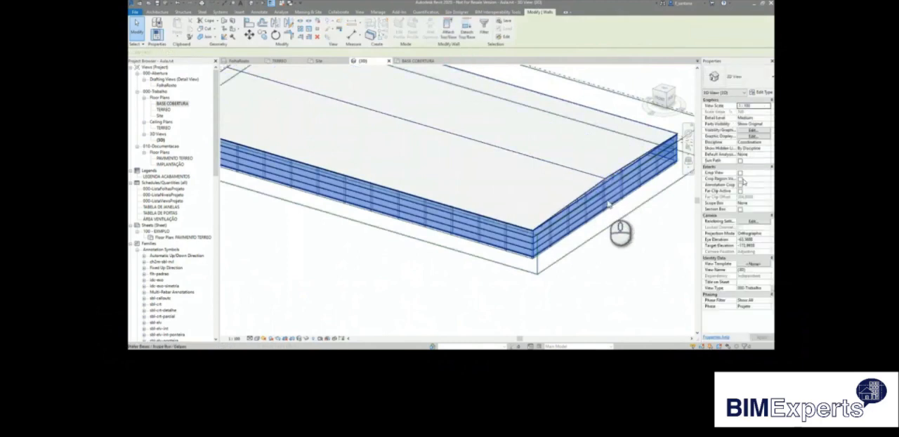
pyautogui.click(632, 254)
# In the TERREO floor plan, start a structural floor with the type laje-lisa-0150mm.
pyautogui.scroll(4, 610, 184)
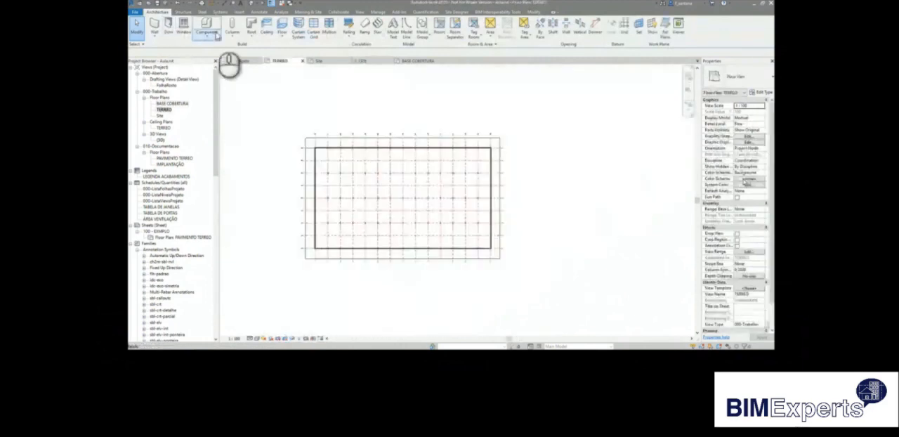
pyautogui.click(280, 39)
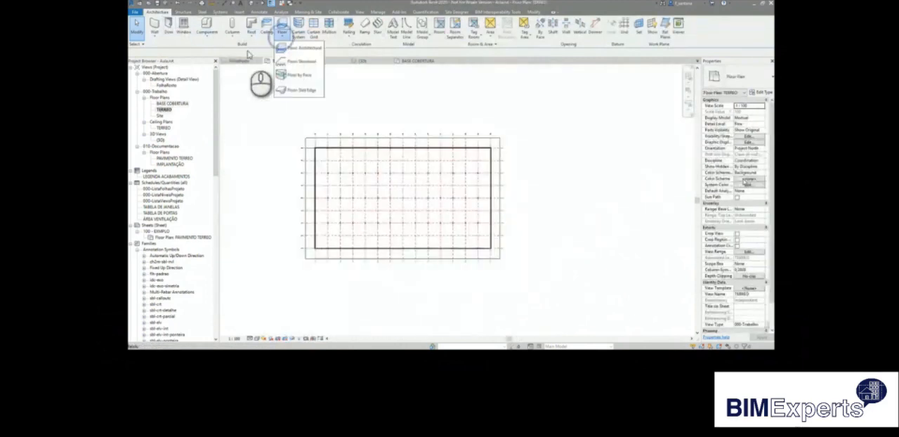
pyautogui.click(292, 62)
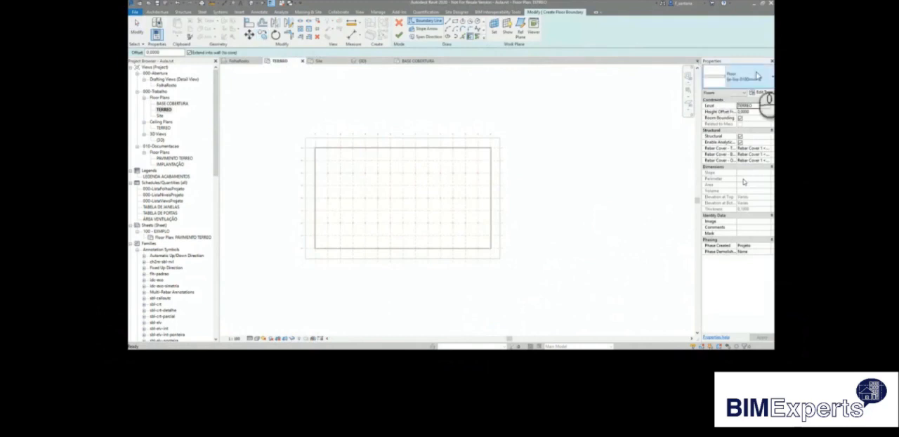
pyautogui.click(759, 81)
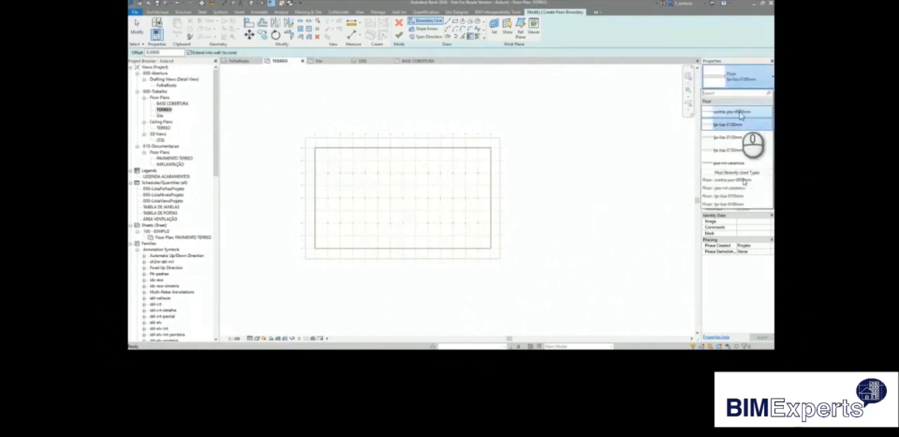
pyautogui.click(739, 153)
# Draw the rectangular floor boundary between the upper-left and lower-right intersections of the lateral purlins.
pyautogui.scroll(1, 309, 176)
pyautogui.click(447, 25)
pyautogui.scroll(3, 324, 169)
pyautogui.scroll(4, 308, 156)
pyautogui.scroll(4, 344, 117)
pyautogui.scroll(-2, 338, 87)
pyautogui.scroll(-2, 338, 87)
pyautogui.scroll(2, 338, 88)
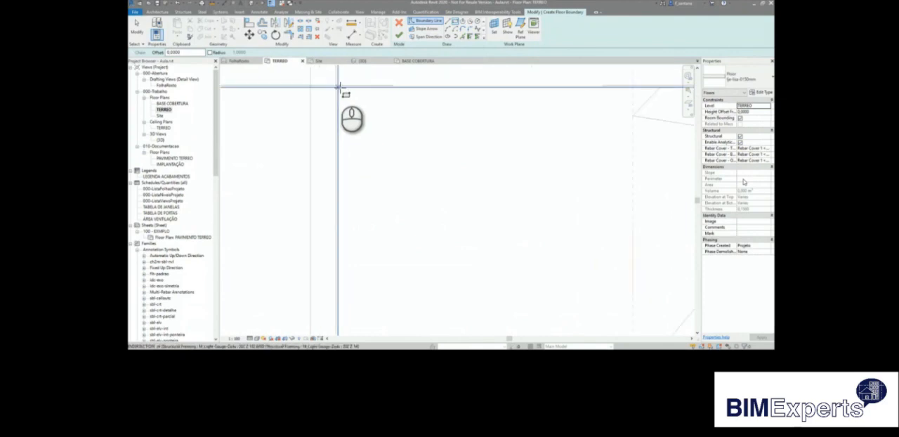
pyautogui.click(338, 85)
pyautogui.scroll(-6, 314, 111)
pyautogui.scroll(-5, 314, 110)
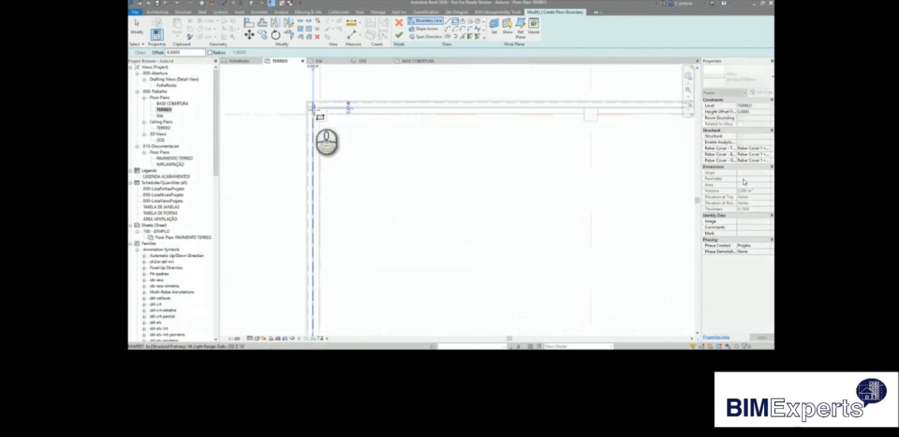
pyautogui.scroll(5, 615, 266)
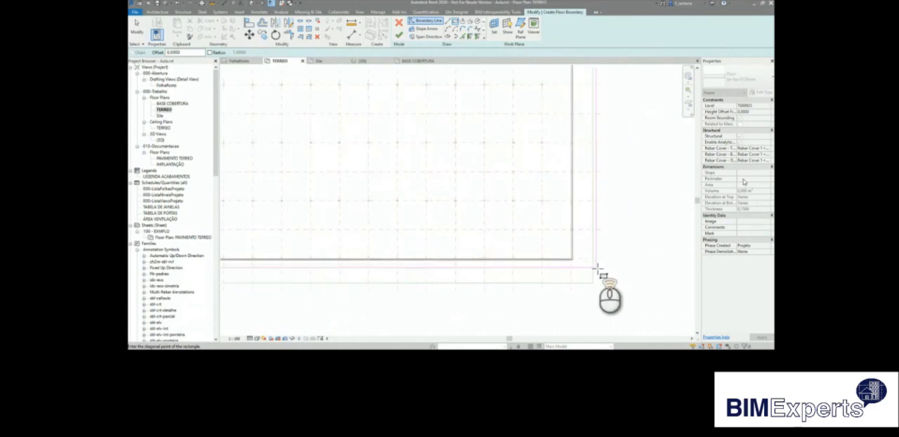
pyautogui.scroll(5, 497, 232)
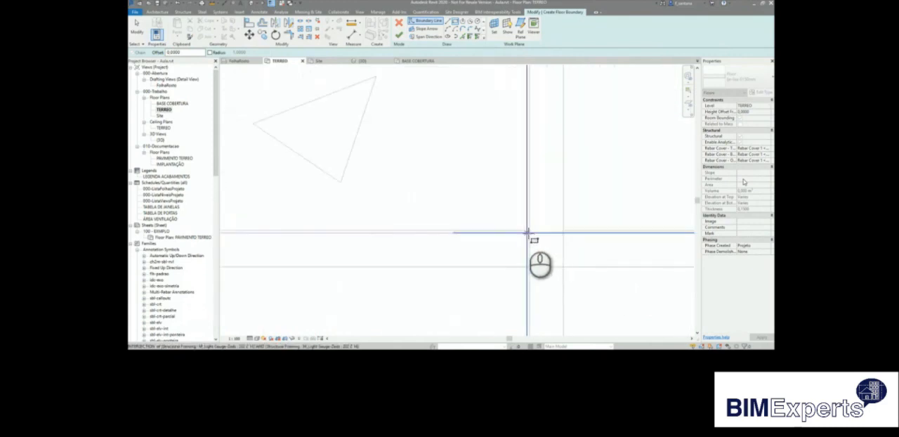
pyautogui.scroll(3, 598, 244)
pyautogui.scroll(-6, 602, 244)
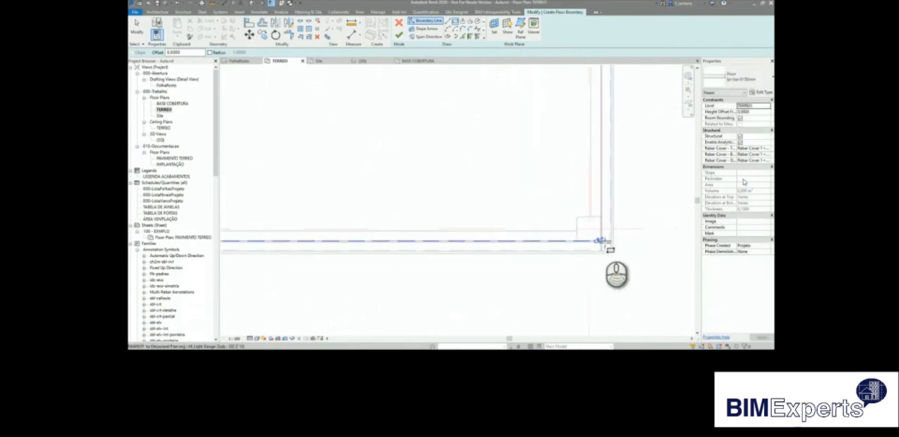
# Choose the span direction option for the slab and finish the structural floor sketch.
pyautogui.click(430, 37)
pyautogui.scroll(-3, 482, 209)
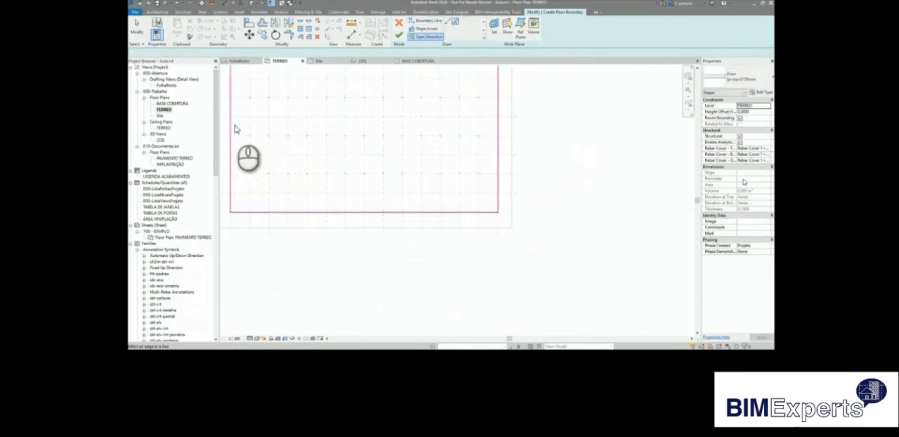
pyautogui.moveTo(233, 124); pyautogui.dragTo(400, 199, button='middle')
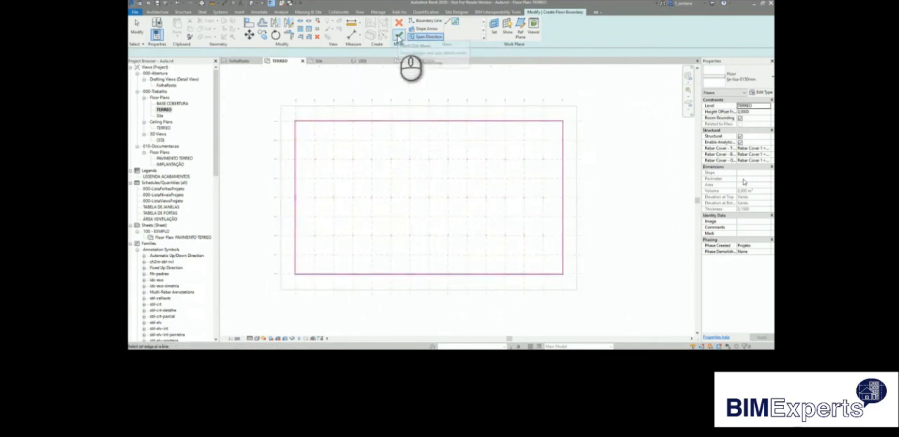
pyautogui.click(398, 36)
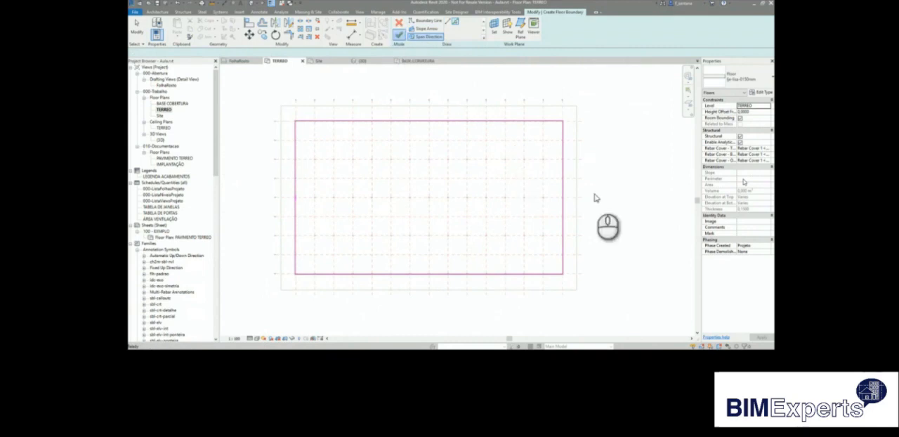
pyautogui.click(618, 217)
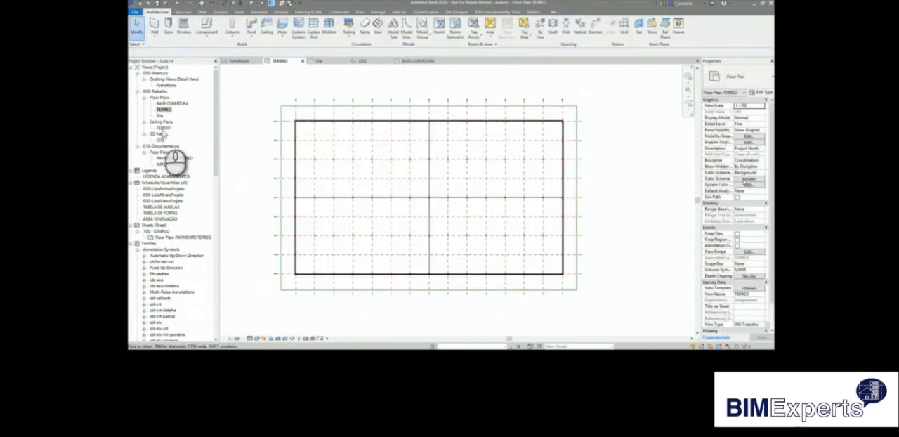
# In the BASE COBERTURA floor plan, start a structural beam system and rename its type to TercasCobertura.
pyautogui.doubleClick(172, 103)
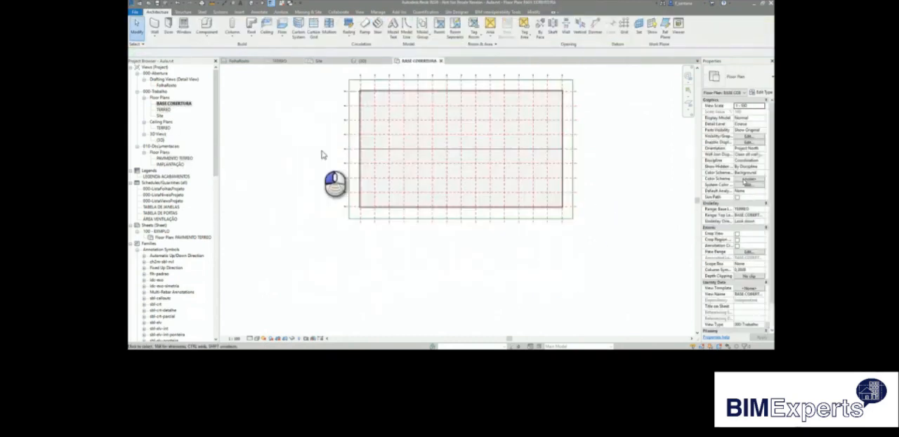
pyautogui.click(182, 12)
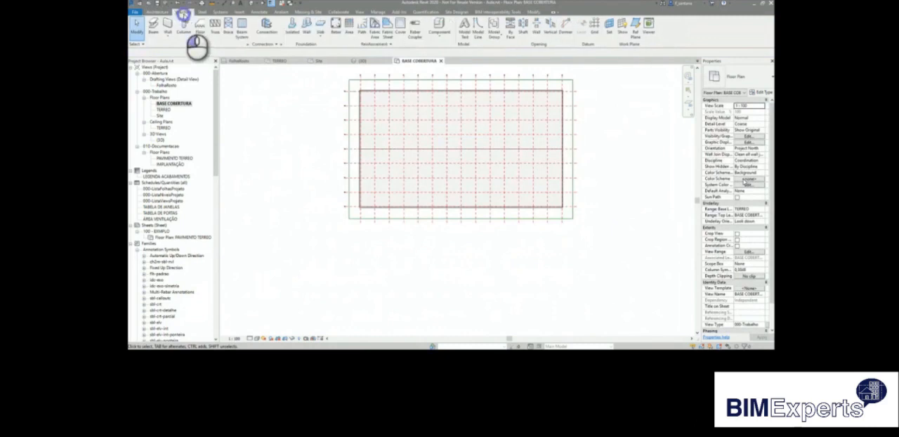
pyautogui.click(242, 29)
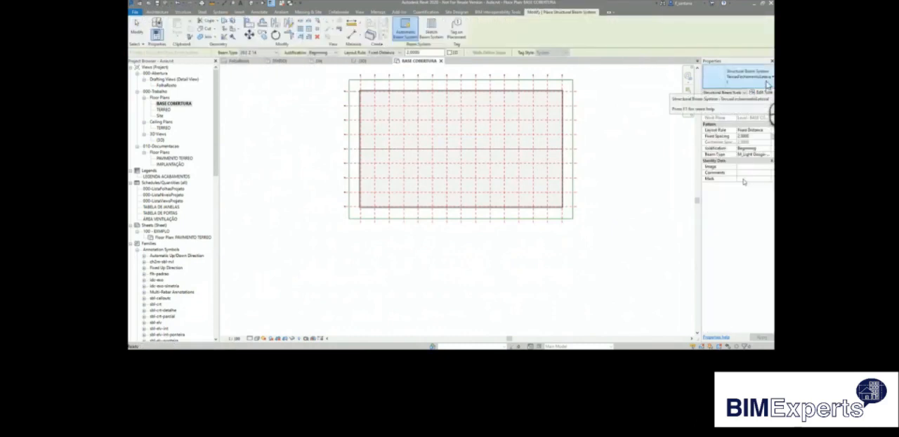
pyautogui.click(763, 92)
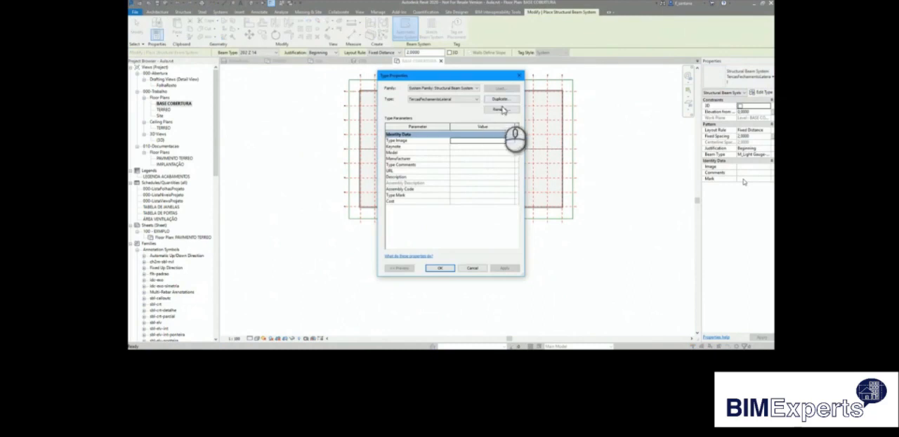
pyautogui.click(500, 110)
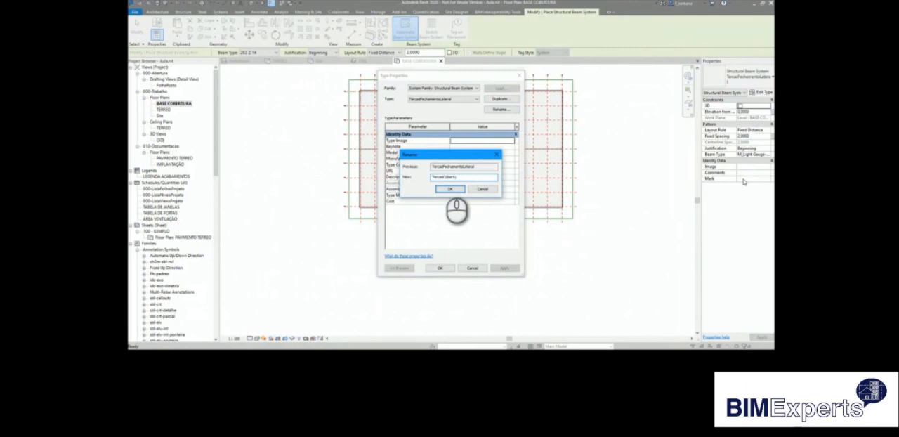
pyautogui.click(446, 188)
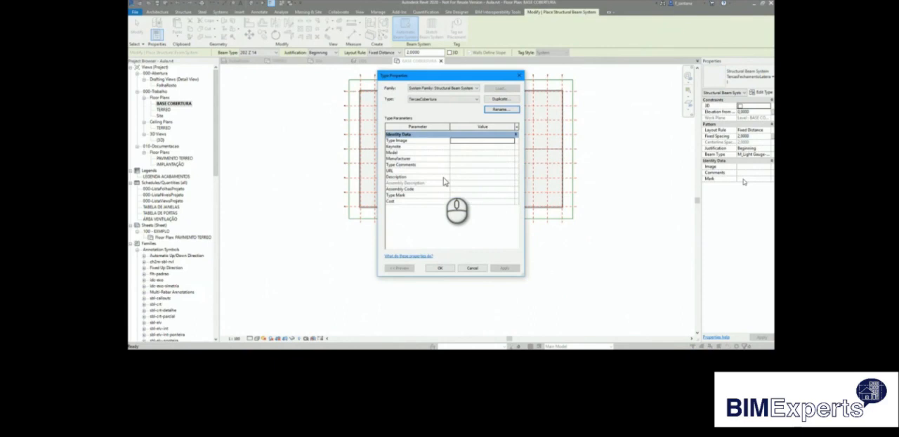
pyautogui.click(443, 269)
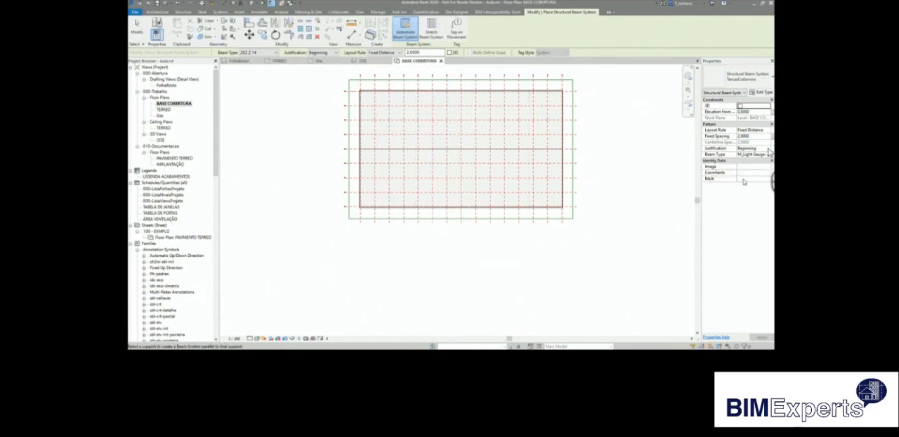
# Set the beam justification to Center, sketch a rectangular beam system over the upper roof half and finish it.
pyautogui.click(745, 165)
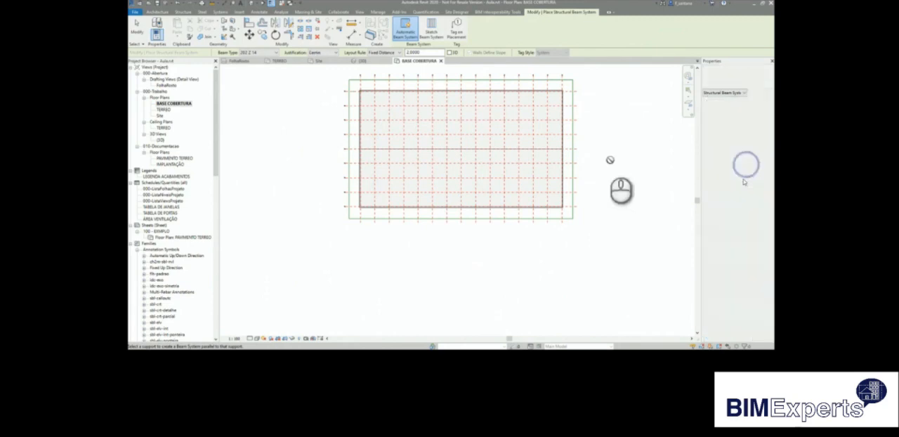
pyautogui.moveTo(594, 134); pyautogui.dragTo(564, 170, button='middle')
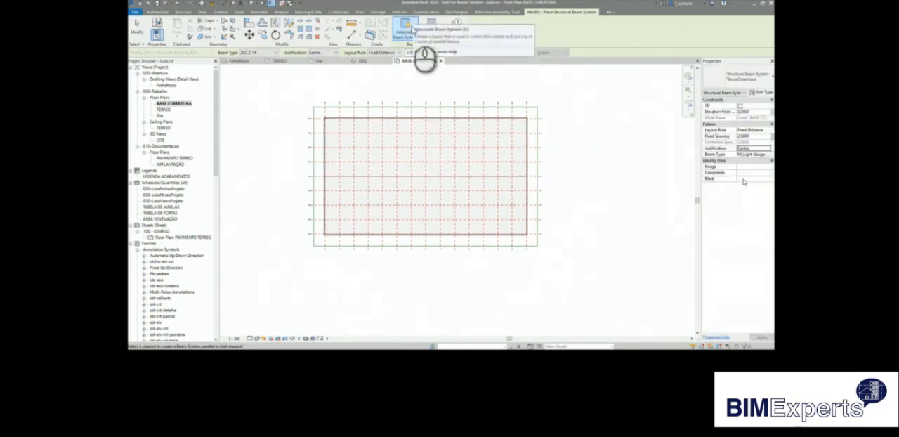
pyautogui.click(431, 29)
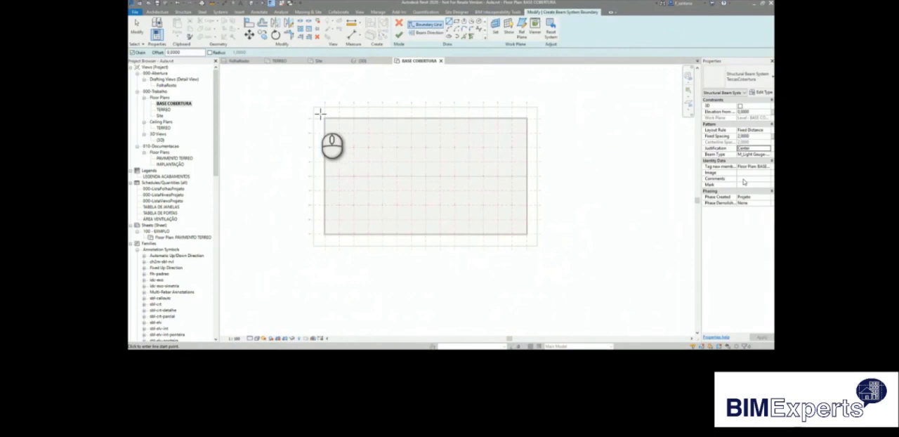
pyautogui.click(452, 27)
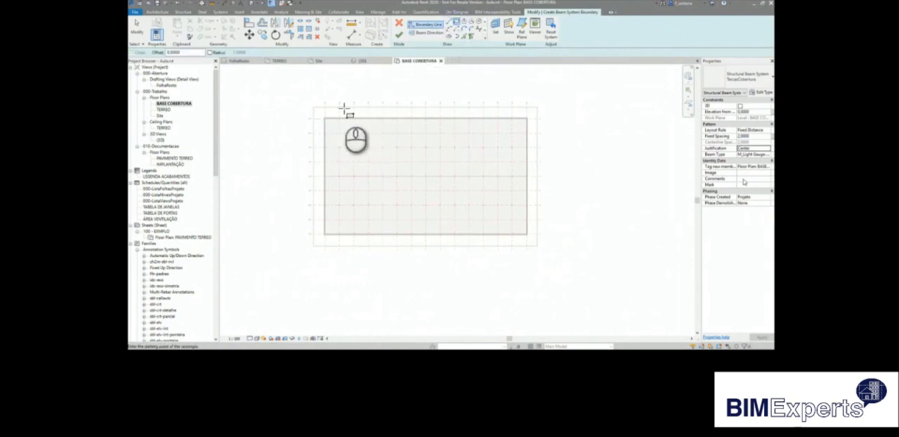
pyautogui.click(533, 183)
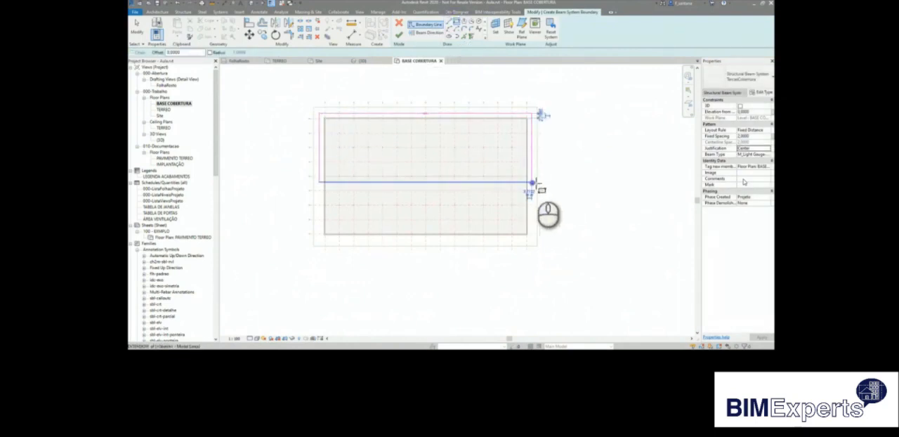
pyautogui.click(398, 37)
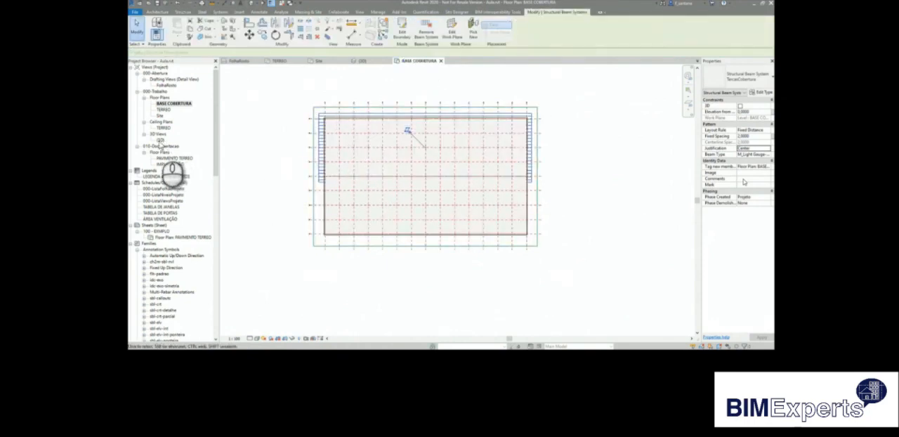
# In the 3D view, rehost the TercasCobertura beam system on the sloped roof face.
pyautogui.doubleClick(161, 139)
pyautogui.scroll(3, 520, 235)
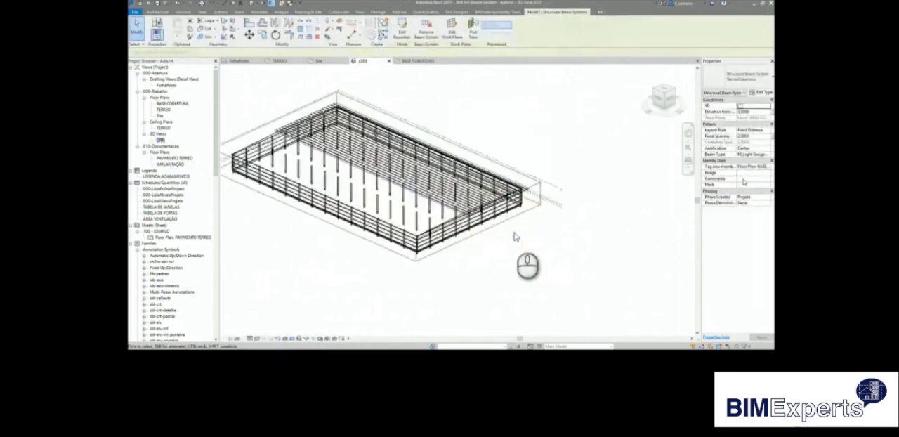
pyautogui.scroll(3, 515, 222)
pyautogui.moveTo(513, 202); pyautogui.dragTo(477, 160, button='middle')
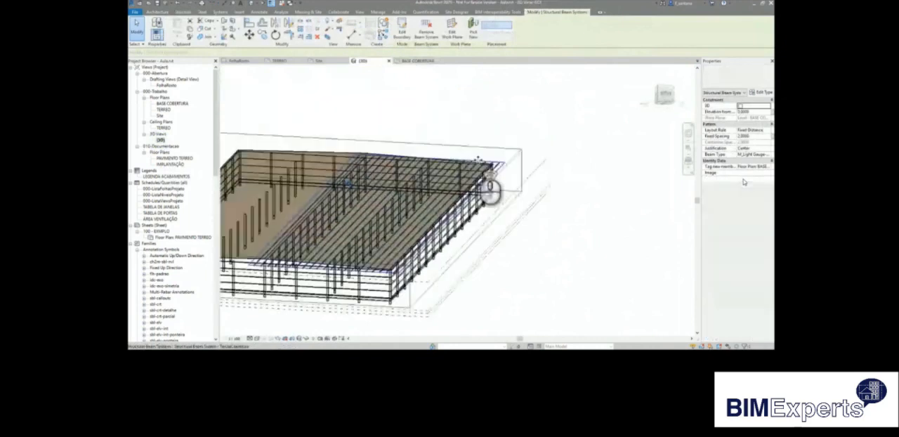
pyautogui.scroll(3, 477, 159)
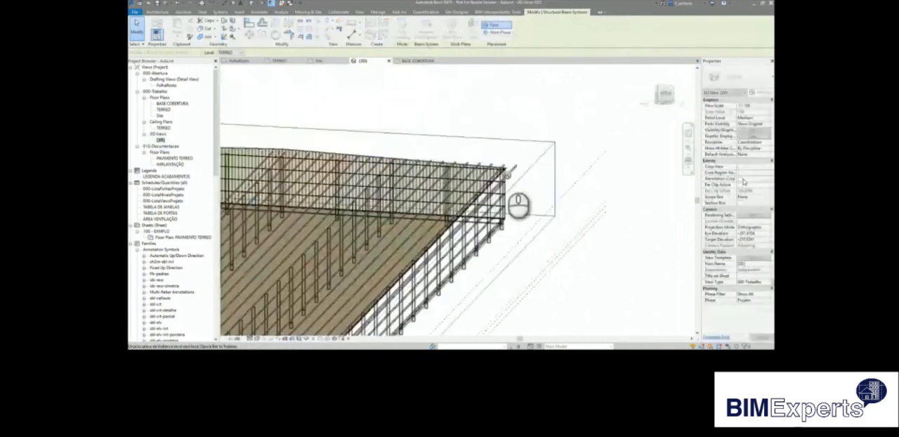
pyautogui.scroll(6, 505, 173)
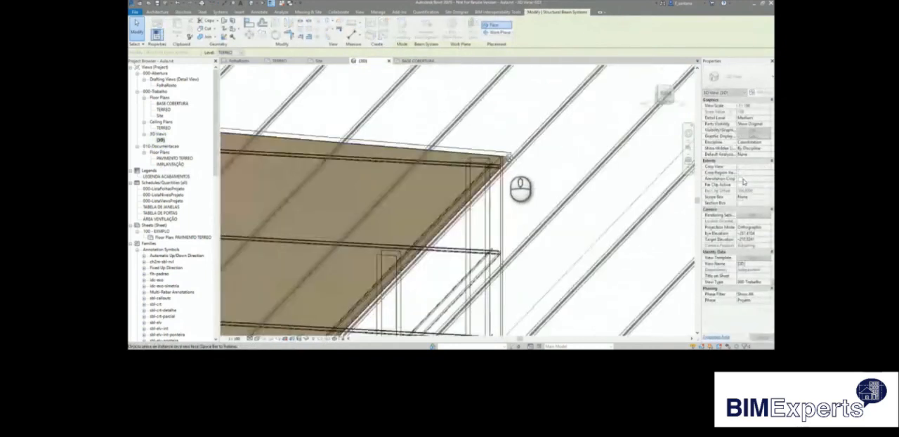
pyautogui.click(541, 193)
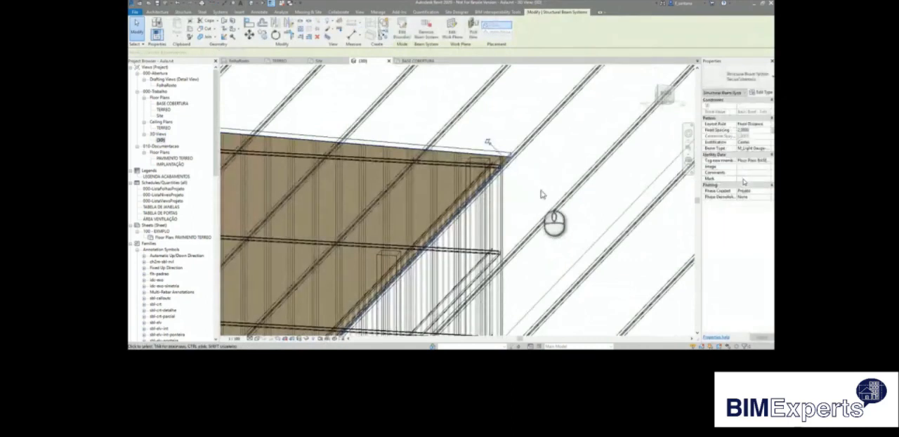
pyautogui.scroll(-4, 543, 195)
pyautogui.scroll(-5, 541, 196)
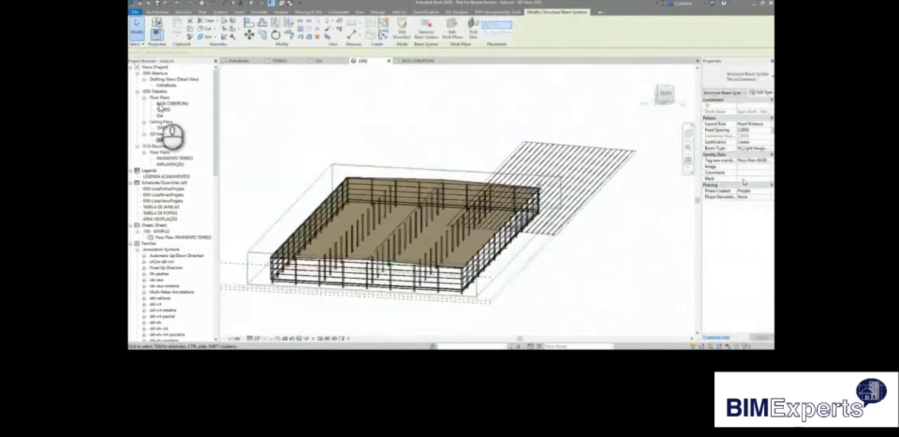
# Reopen the BASE COBERTURA floor plan and set its visual style to wireframe.
pyautogui.doubleClick(169, 103)
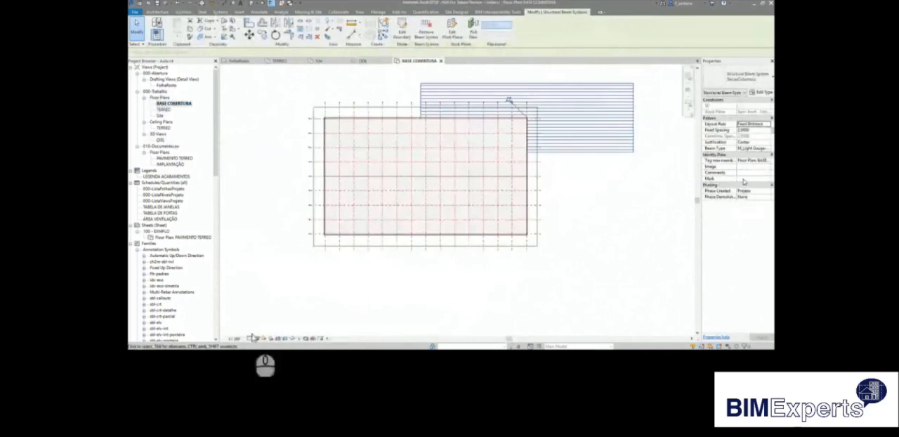
pyautogui.click(256, 340)
pyautogui.click(271, 297)
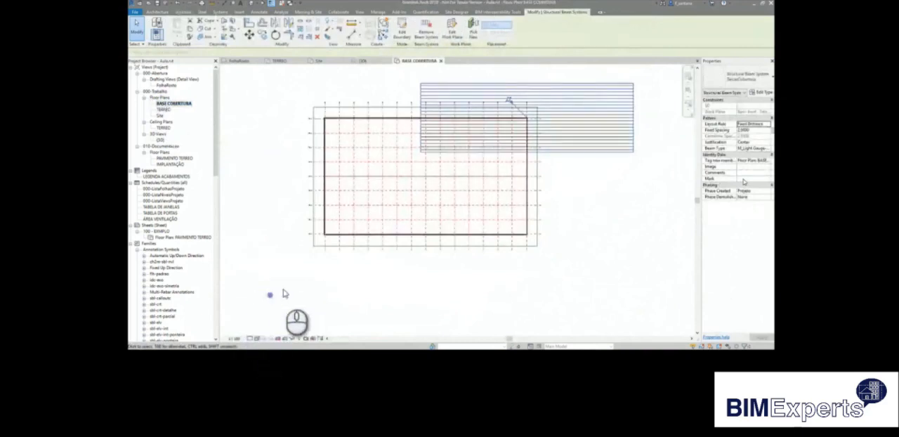
# Edit the boundary of the upper TercasCobertura beam system and align its left edge with the left roof edge.
pyautogui.click(403, 28)
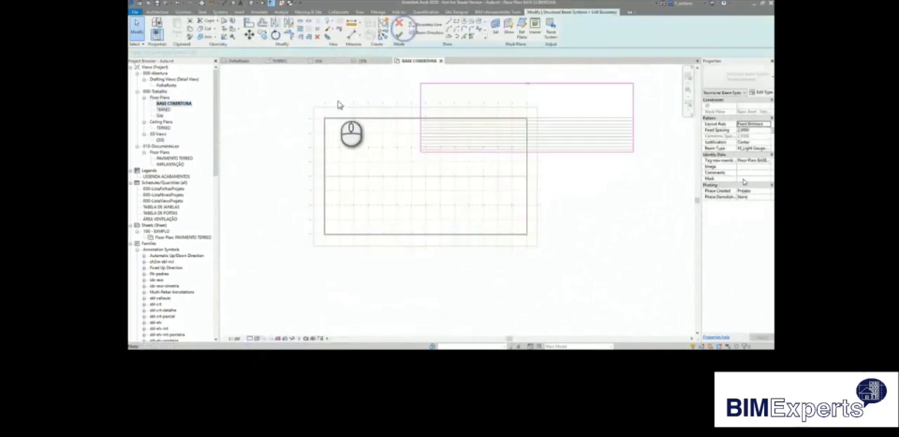
pyautogui.click(249, 25)
pyautogui.scroll(6, 333, 169)
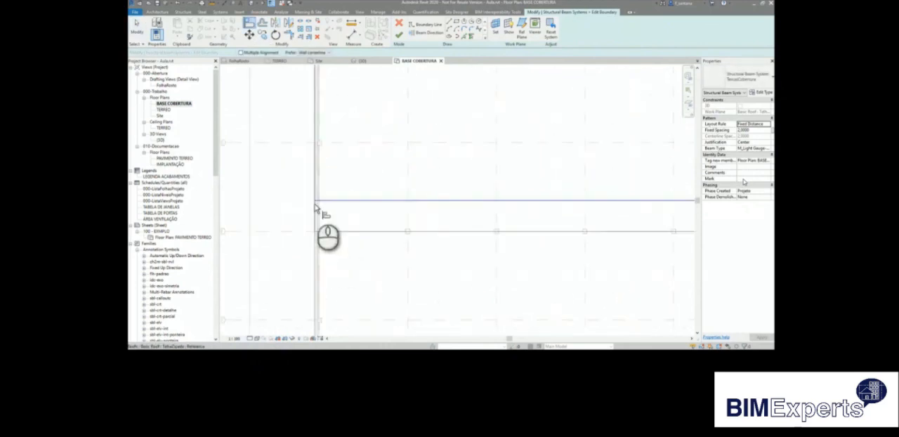
pyautogui.scroll(-3, 317, 228)
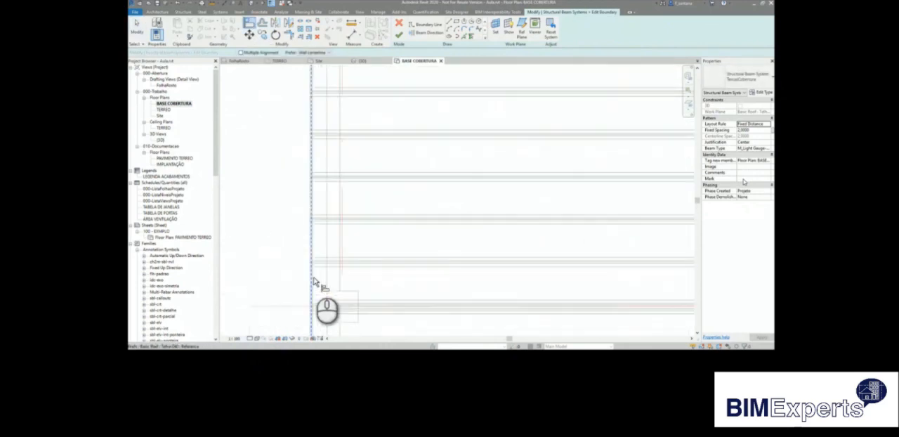
pyautogui.scroll(-2, 320, 269)
pyautogui.scroll(-3, 322, 268)
pyautogui.scroll(1, 305, 245)
pyautogui.scroll(3, 491, 239)
pyautogui.scroll(3, 456, 252)
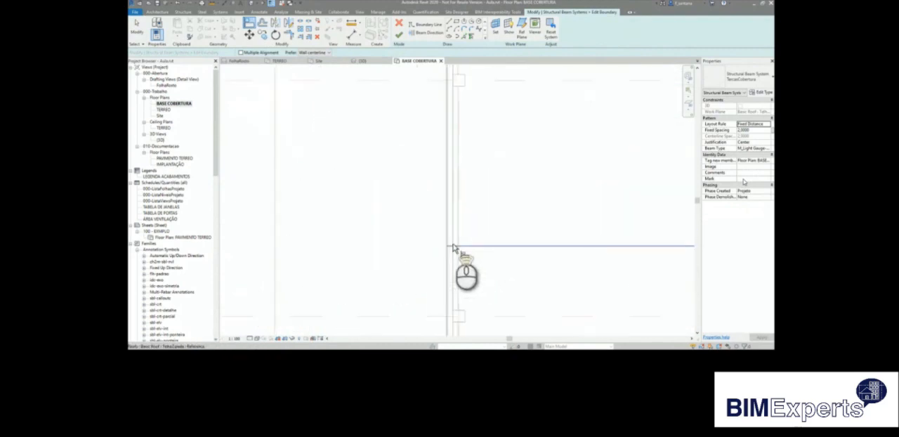
pyautogui.scroll(-5, 357, 243)
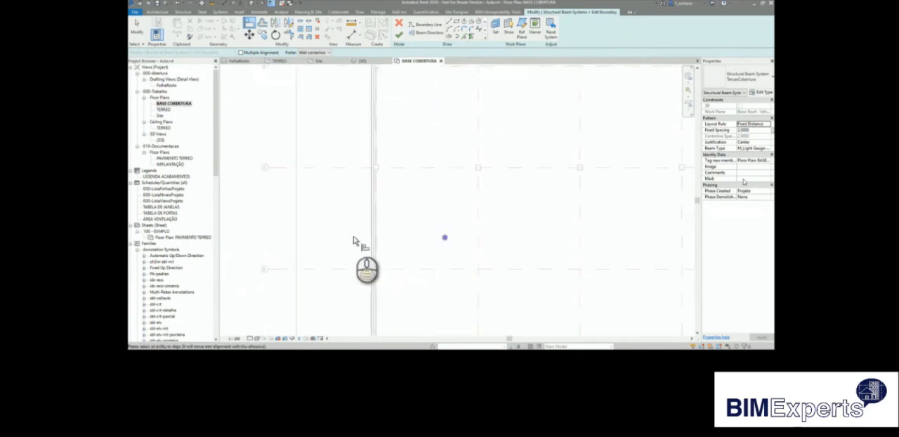
pyautogui.scroll(5, 482, 225)
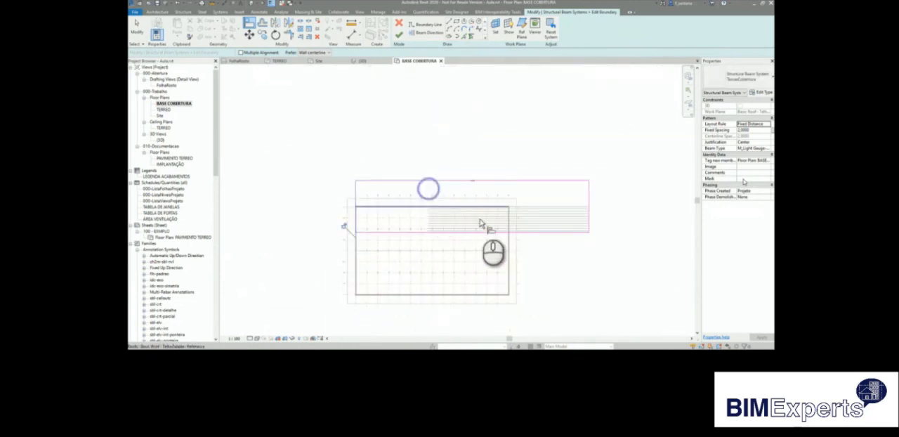
# Align the right boundary line of the upper beam system with the right roof edge.
pyautogui.scroll(3, 551, 258)
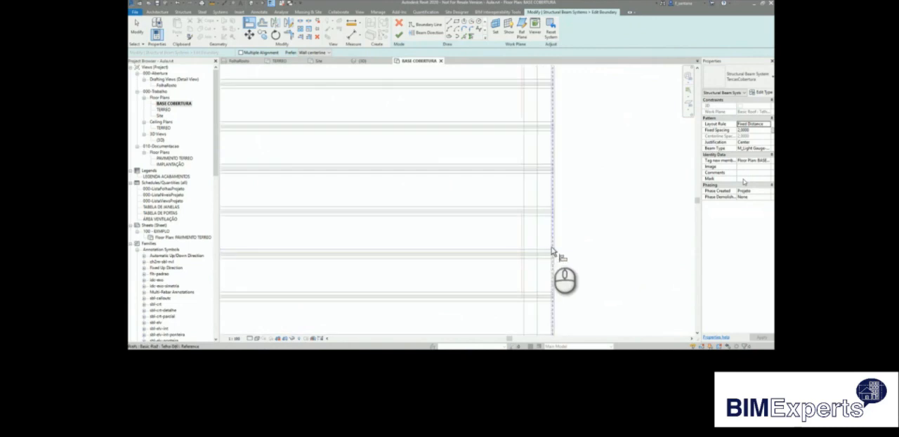
pyautogui.scroll(-6, 551, 248)
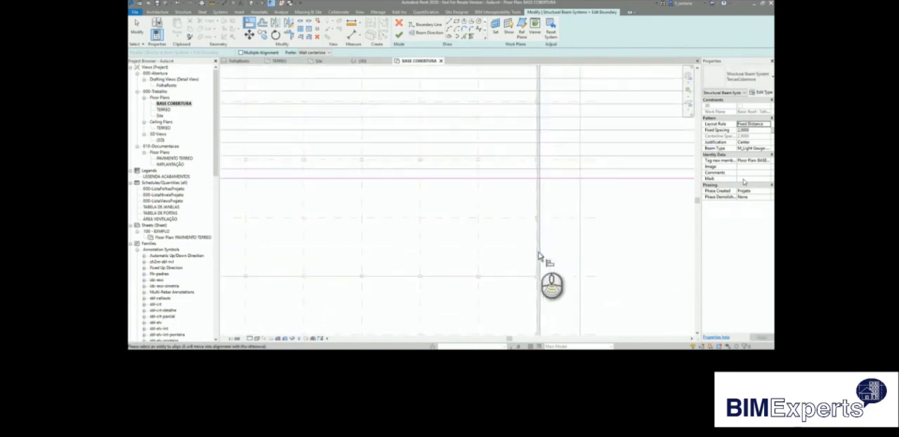
pyautogui.click(660, 181)
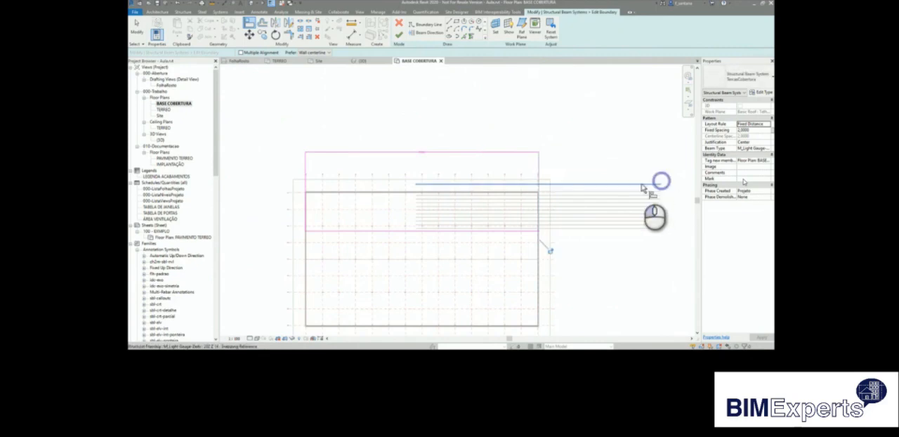
# Align the lower boundary line with the central grid line and the upper one with the roof edge, and finish the boundary.
pyautogui.click(383, 264)
pyautogui.click(399, 239)
pyautogui.scroll(5, 309, 198)
pyautogui.scroll(3, 309, 198)
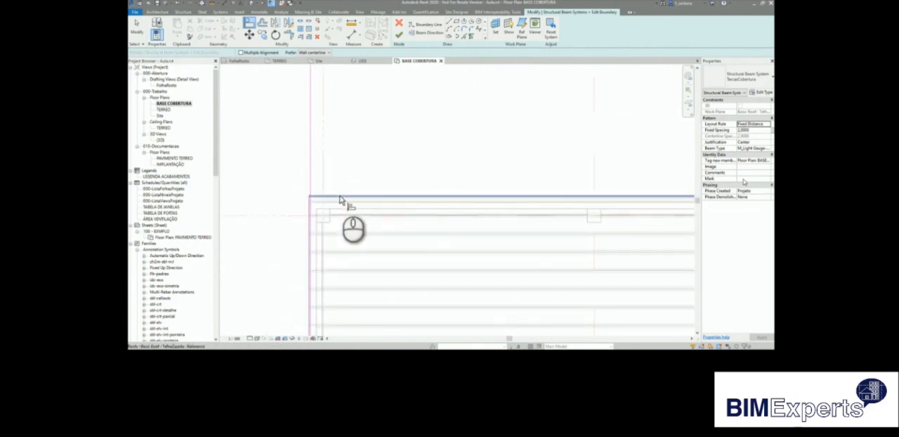
pyautogui.scroll(-2, 342, 200)
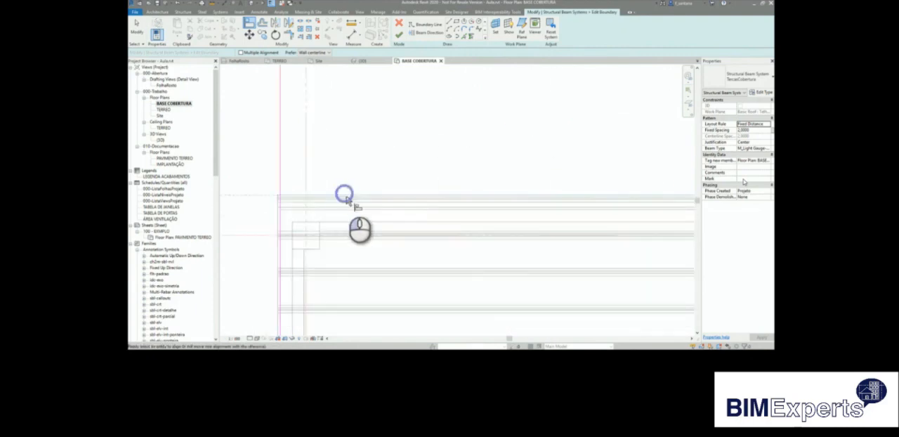
pyautogui.scroll(-2, 346, 201)
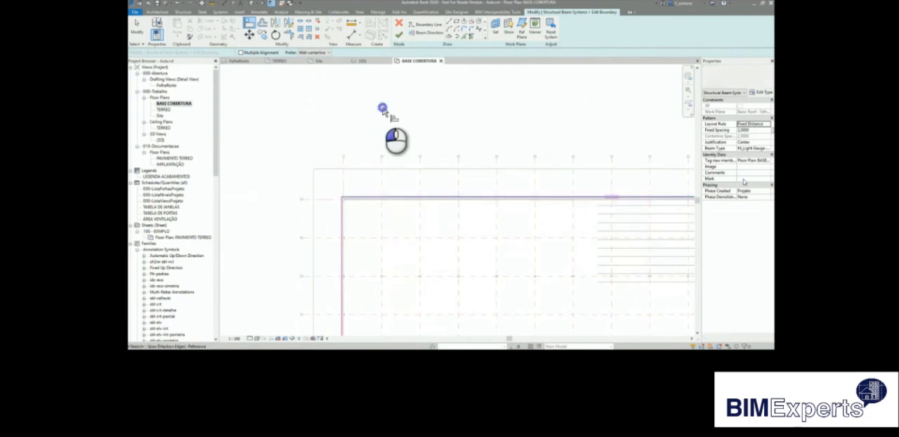
pyautogui.scroll(-3, 381, 112)
pyautogui.scroll(-2, 365, 122)
pyautogui.click(398, 36)
pyautogui.scroll(4, 397, 91)
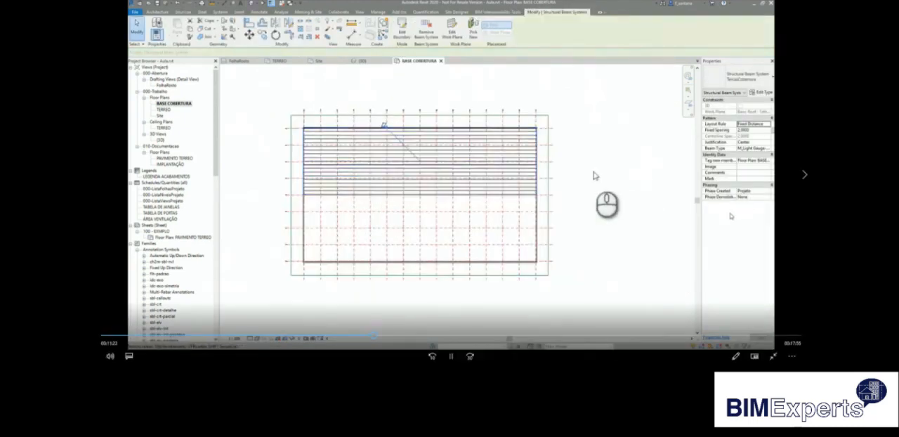
# Start a second TercasCobertura beam system and sketch a rectangular boundary over the lower roof half.
pyautogui.click(594, 176)
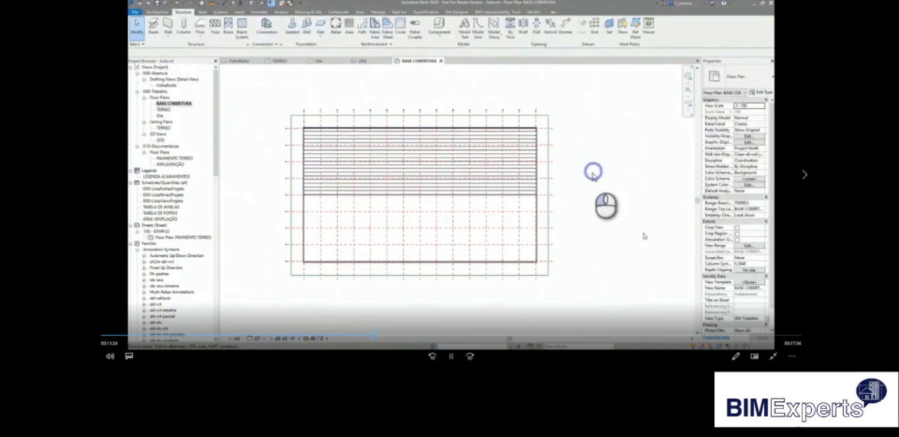
pyautogui.click(245, 36)
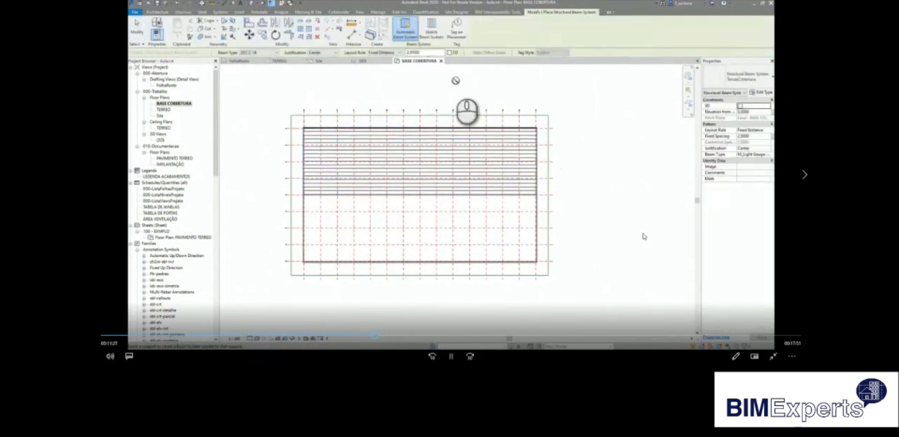
pyautogui.click(432, 31)
pyautogui.click(292, 284)
pyautogui.click(455, 28)
pyautogui.click(297, 269)
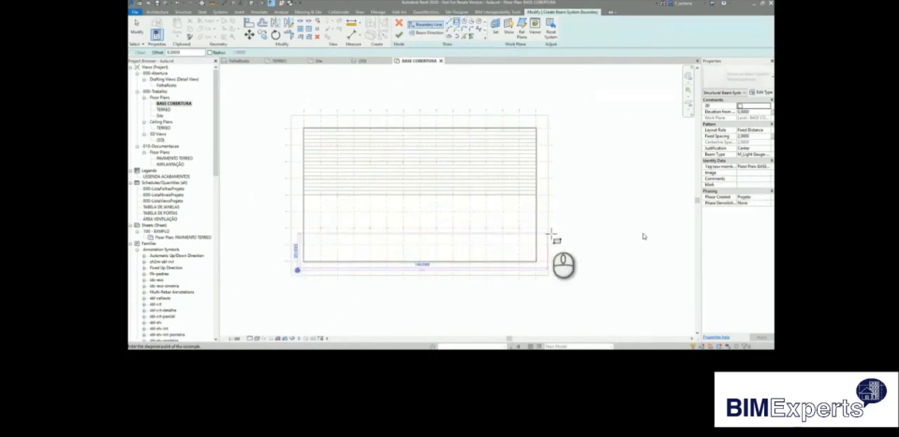
pyautogui.click(552, 200)
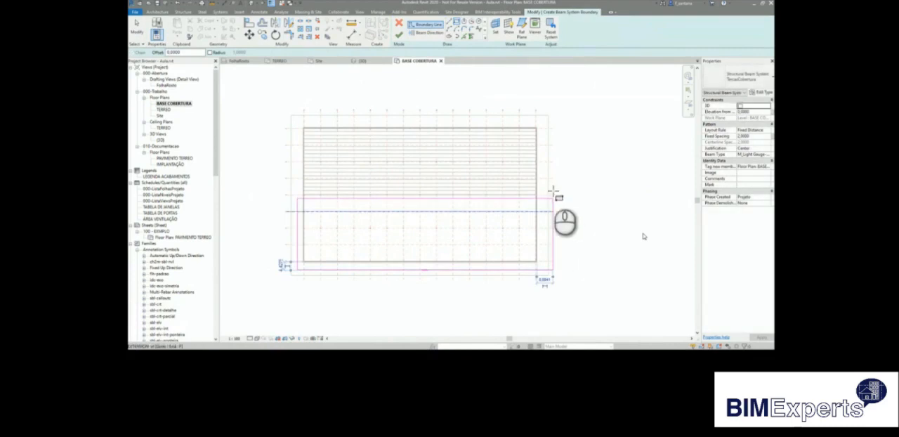
# Finish the new beam system in the 3D view and rehost it on the other sloped roof face.
pyautogui.doubleClick(161, 140)
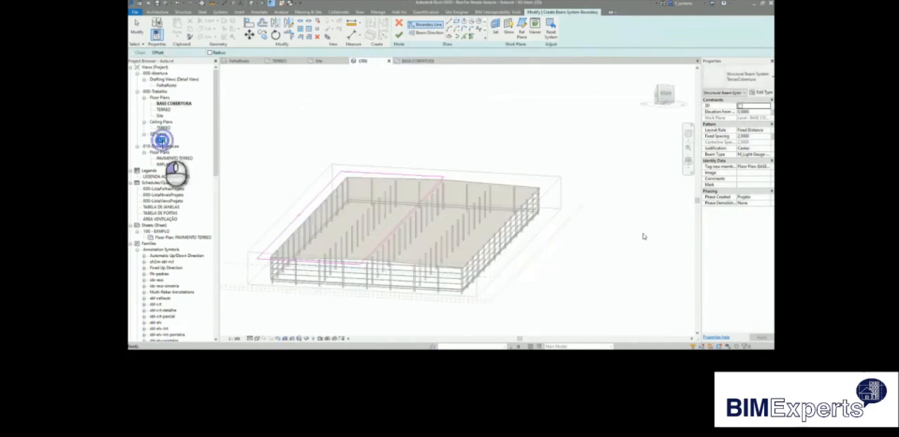
pyautogui.click(398, 35)
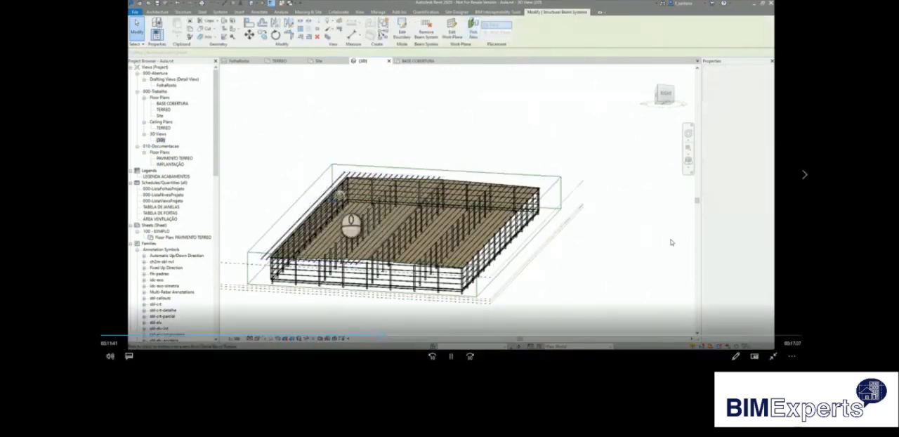
pyautogui.scroll(5, 349, 181)
pyautogui.scroll(3, 370, 152)
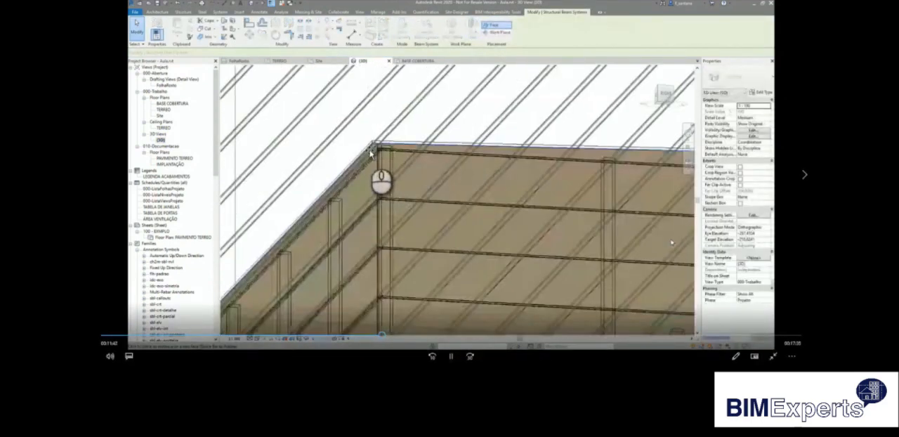
pyautogui.click(371, 152)
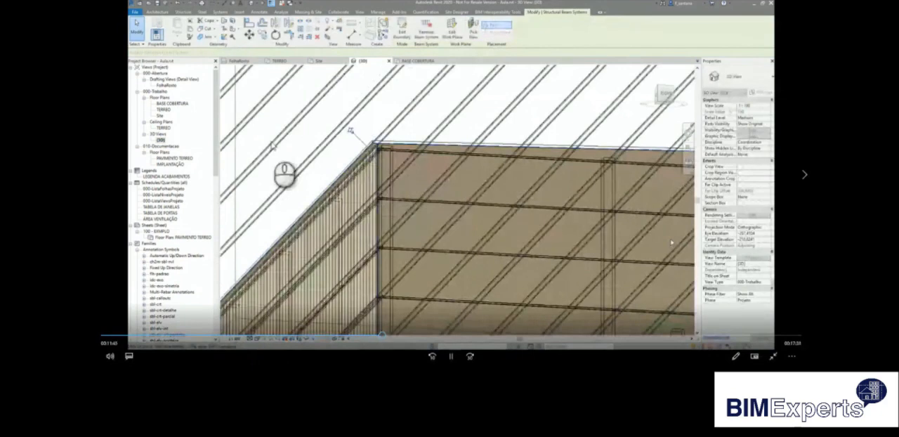
# In the BASE COBERTURA floor plan, edit the lower beam system's boundary and align its left edge with the left roof edge.
pyautogui.doubleClick(172, 103)
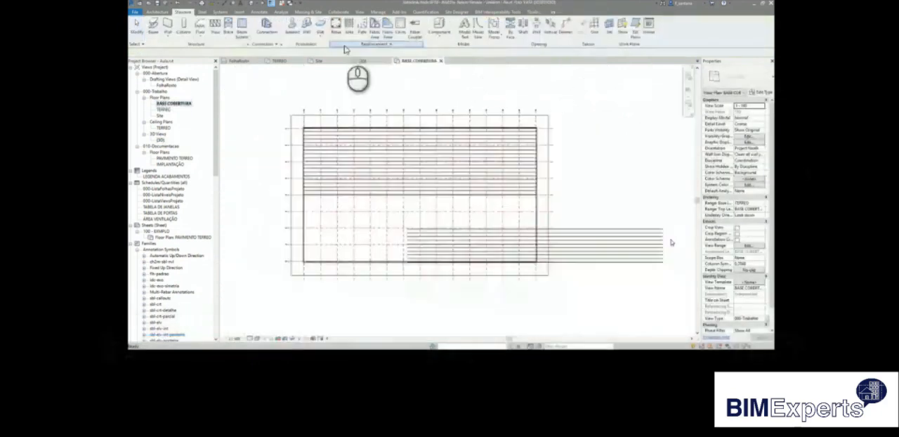
pyautogui.click(403, 26)
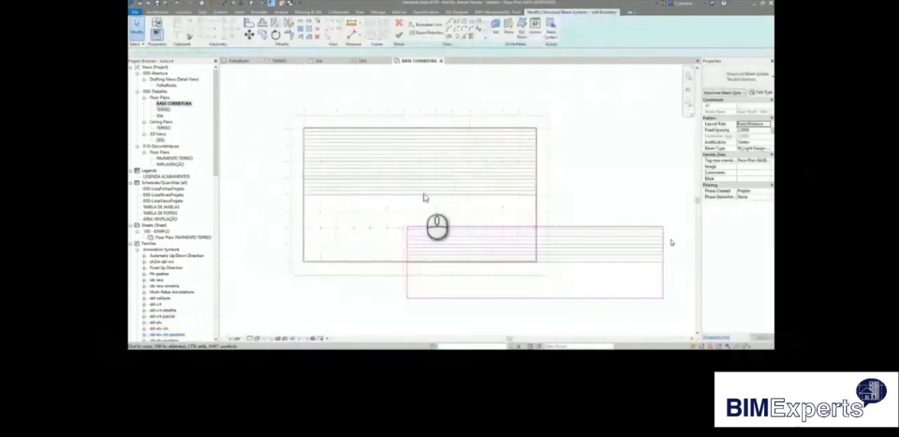
pyautogui.click(430, 35)
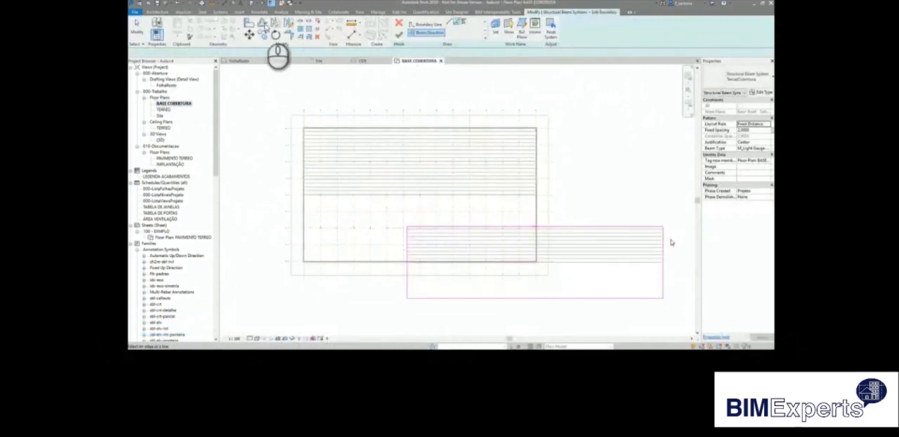
pyautogui.click(250, 25)
pyautogui.scroll(5, 302, 267)
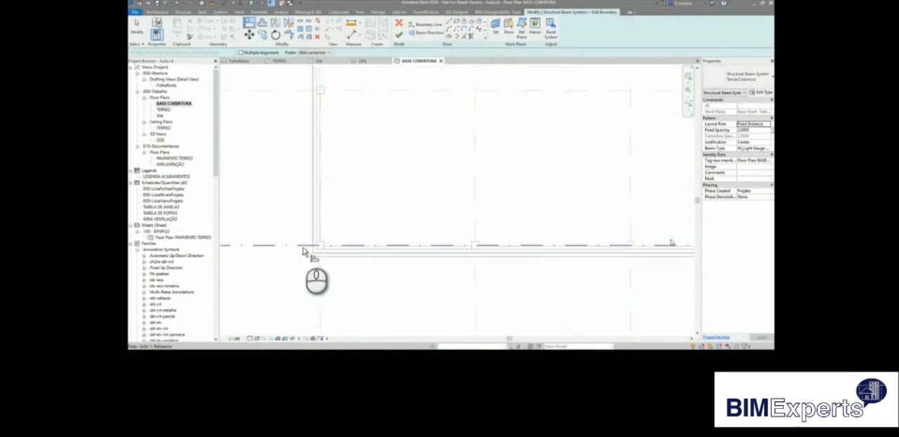
pyautogui.click(321, 237)
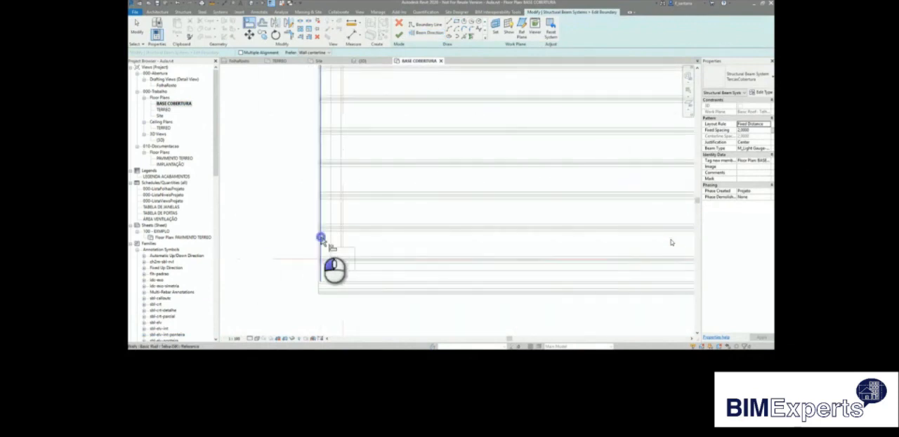
pyautogui.click(478, 226)
# Align the right boundary line of the lower beam system with the right roof edge.
pyautogui.scroll(-4, 284, 211)
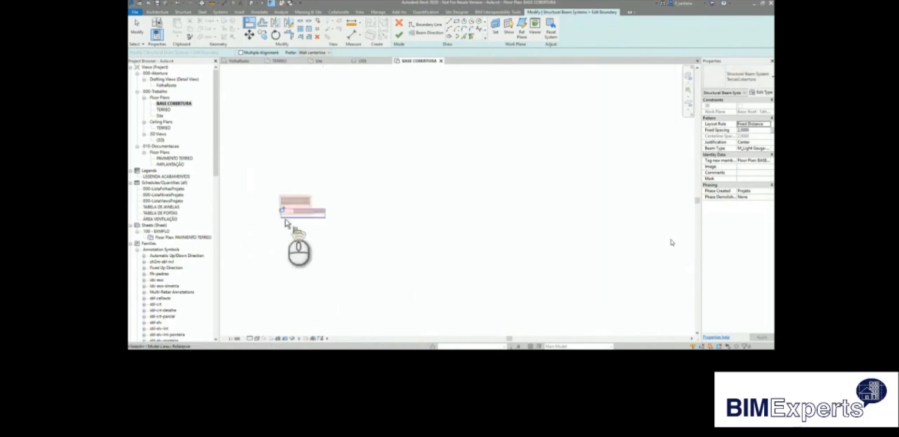
pyautogui.scroll(5, 370, 170)
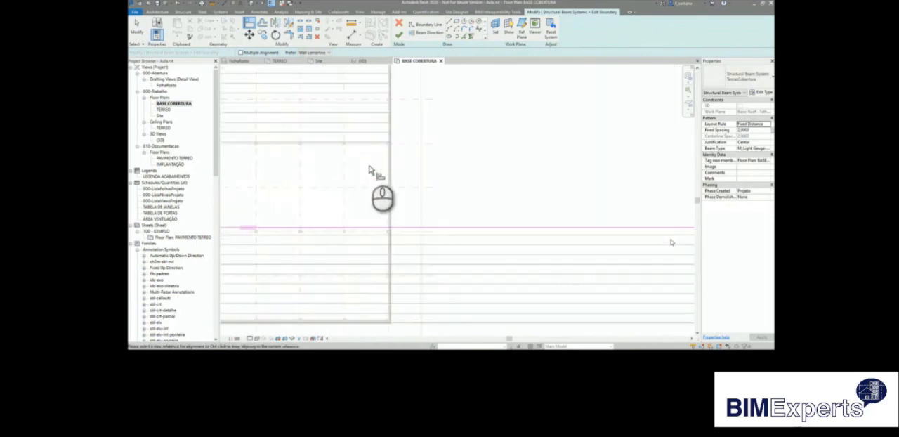
pyautogui.click(397, 136)
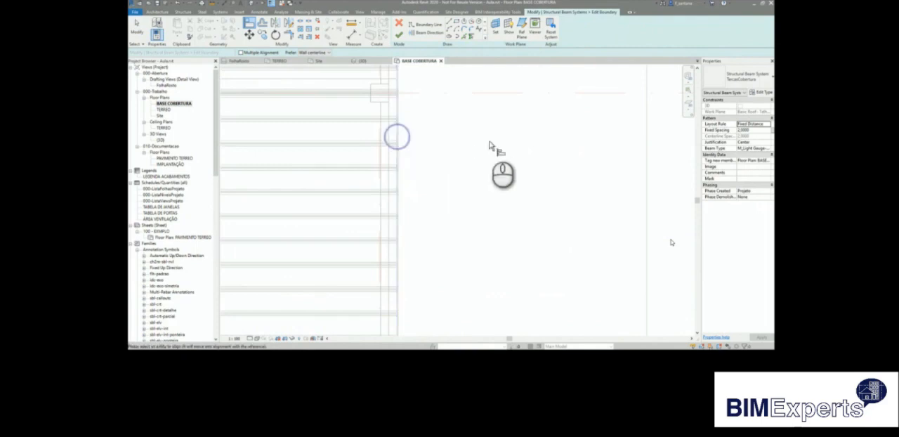
pyautogui.scroll(-5, 541, 180)
pyautogui.click(621, 231)
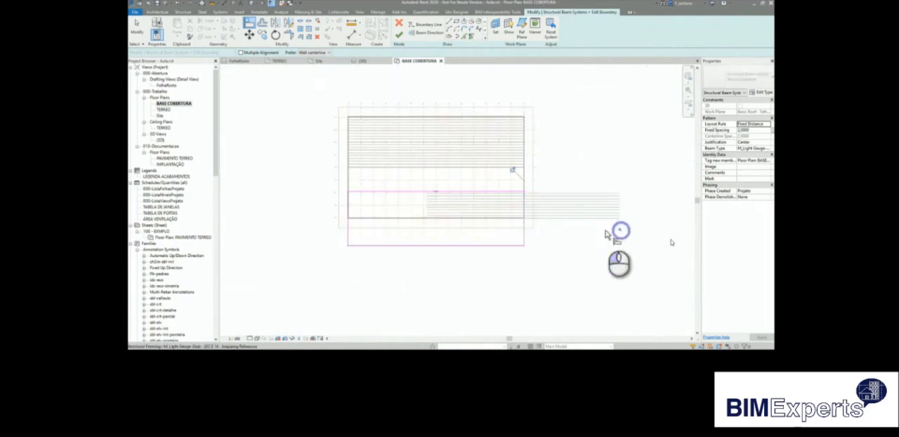
# Align the lower beam system's top edge with the central grid line and its bottom edge with the roof edge, and finish the boundary.
pyautogui.scroll(2, 438, 179)
pyautogui.click(307, 166)
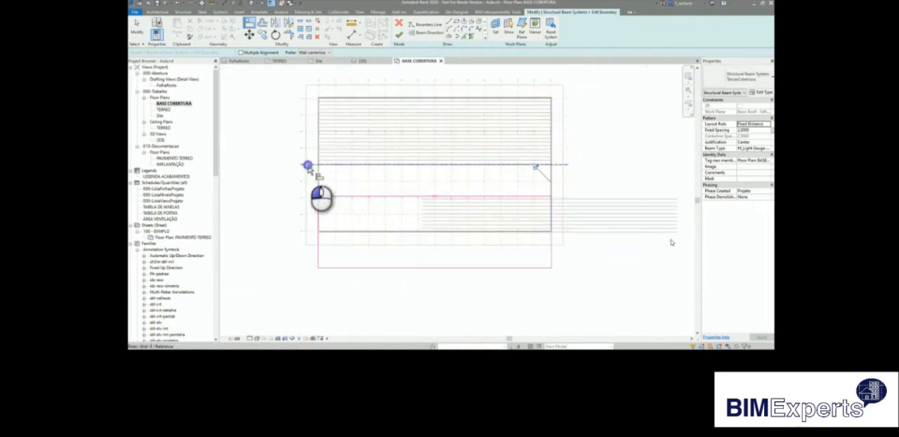
pyautogui.click(337, 196)
pyautogui.scroll(5, 322, 240)
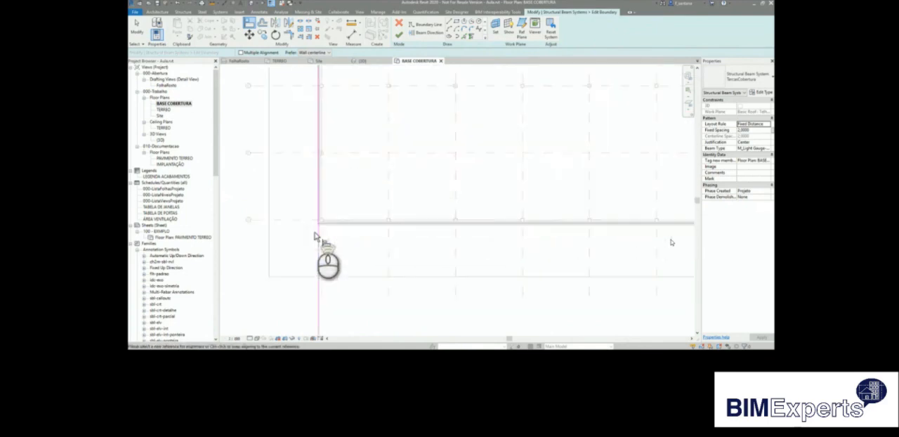
pyautogui.click(337, 222)
pyautogui.scroll(-4, 337, 225)
pyautogui.click(375, 288)
pyautogui.scroll(-4, 372, 292)
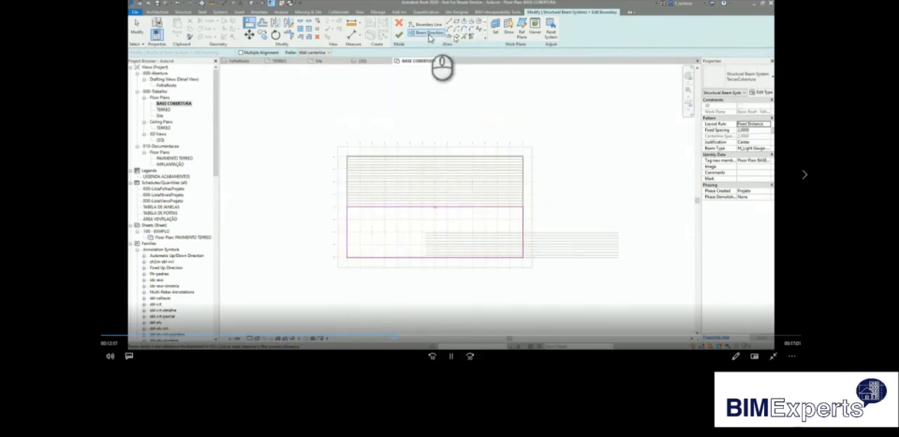
pyautogui.click(398, 33)
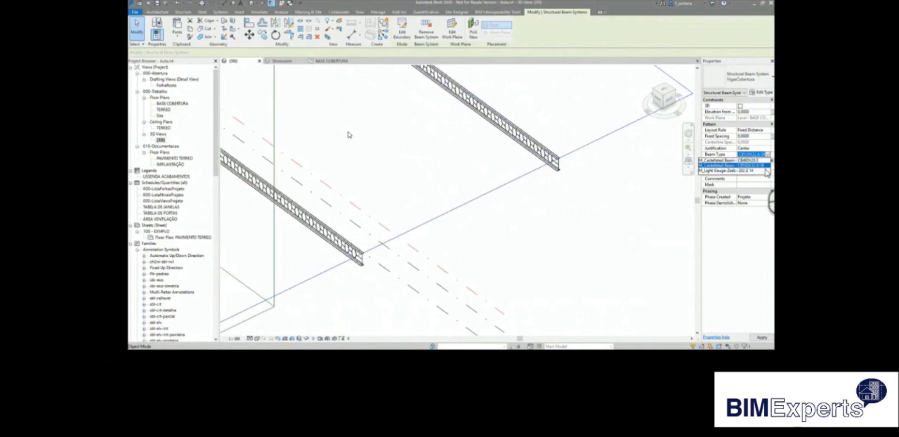
# Apply the highlighted M_Castellated Beam type to the VigasCobertura beam system.
pyautogui.click(613, 206)
pyautogui.scroll(-3, 613, 206)
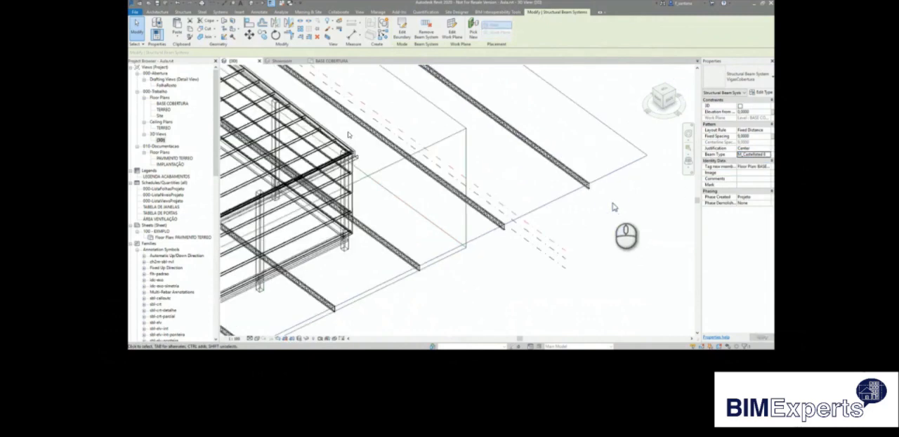
# Rehost the selected VigasCobertura castellated beam system onto the face of the roof slope covering the plan's upper half.
pyautogui.scroll(-5, 613, 206)
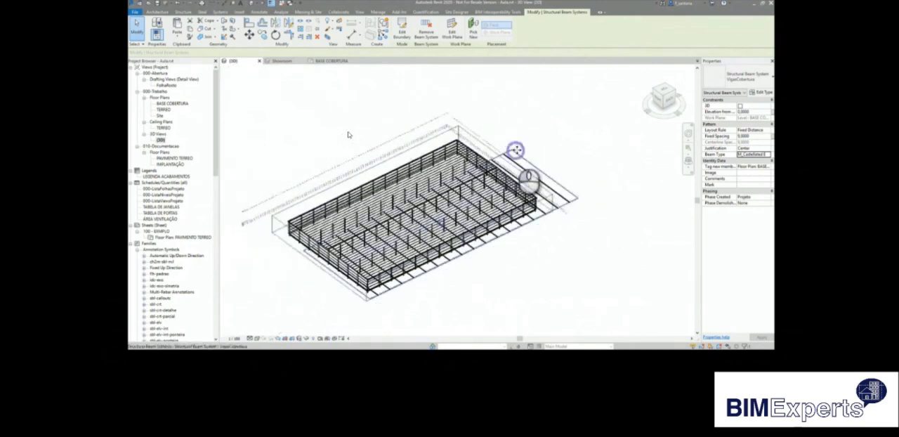
pyautogui.click(475, 32)
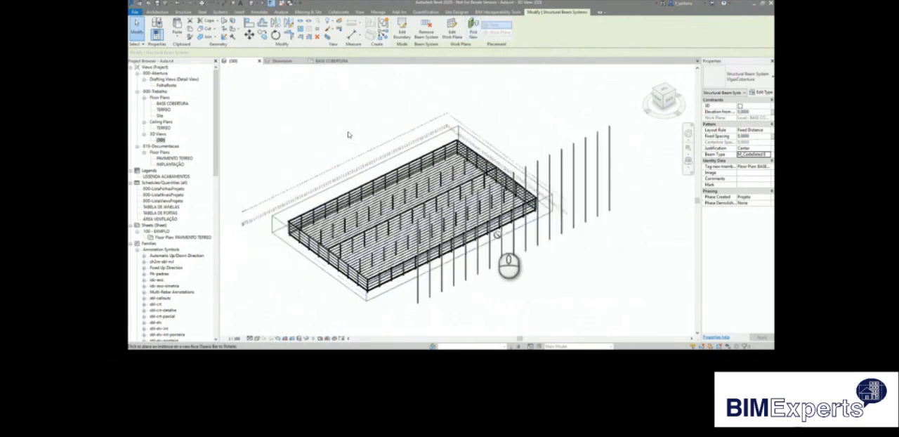
pyautogui.keyDown('shift'); pyautogui.moveTo(484, 259); pyautogui.dragTo(538, 145, button='middle'); pyautogui.keyUp('shift')
pyautogui.scroll(8, 348, 132)
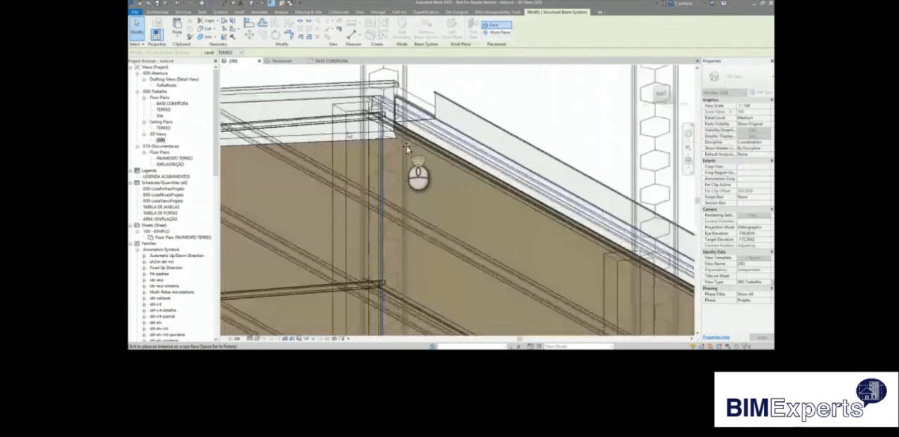
pyautogui.scroll(5, 406, 145)
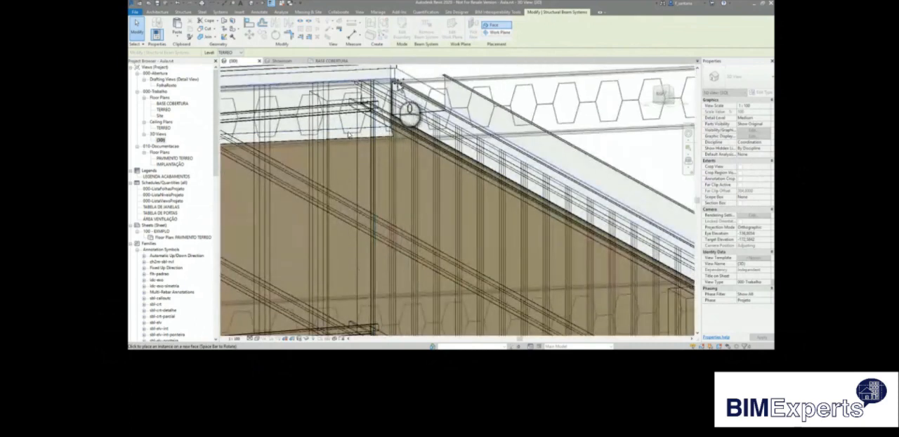
pyautogui.click(397, 83)
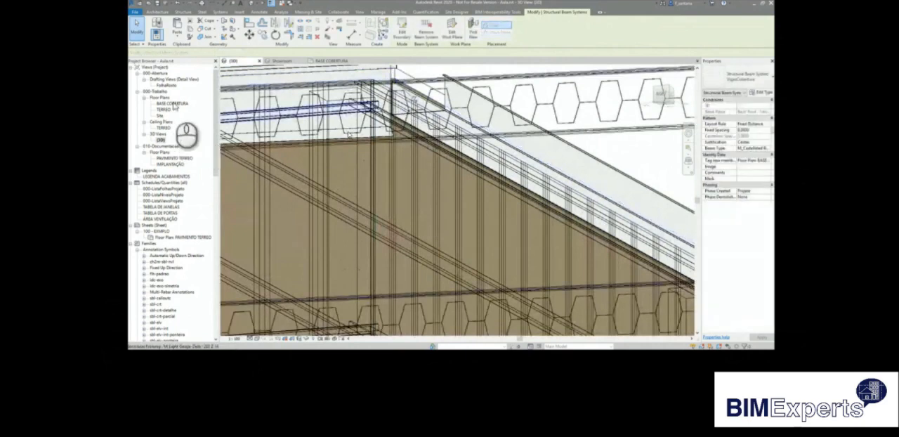
# Open the BASE COBERTURA floor plan and set its visual style to Wireframe.
pyautogui.doubleClick(172, 104)
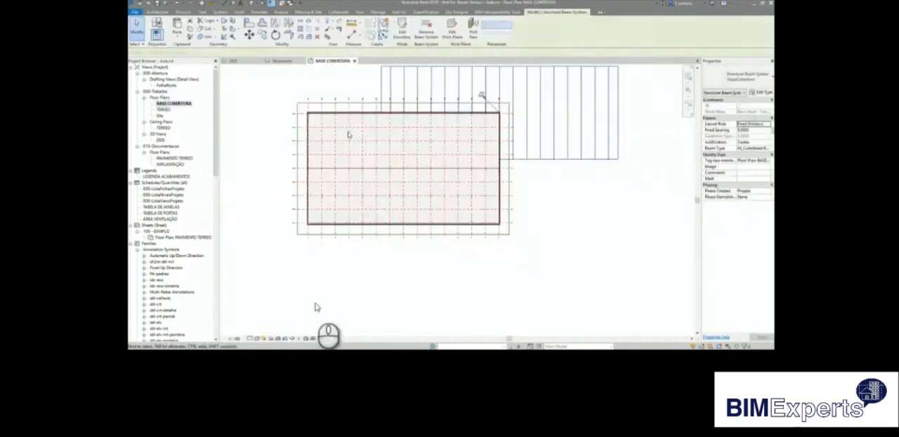
pyautogui.click(259, 339)
pyautogui.click(267, 298)
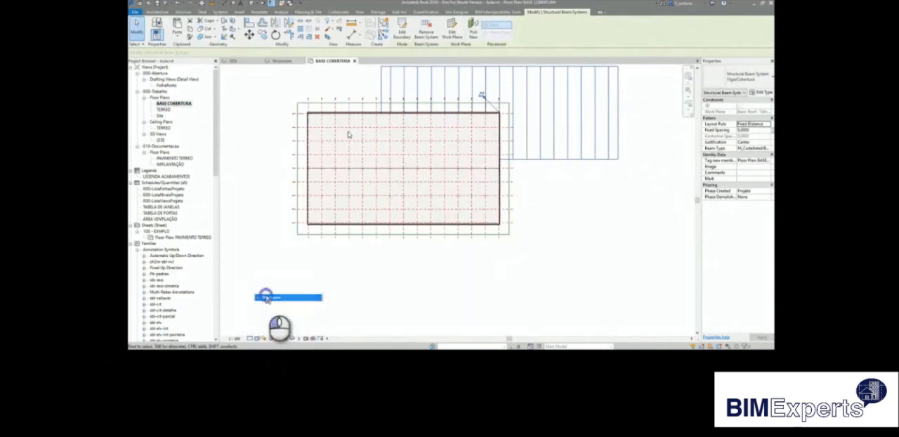
pyautogui.moveTo(632, 241); pyautogui.dragTo(621, 284, button='middle')
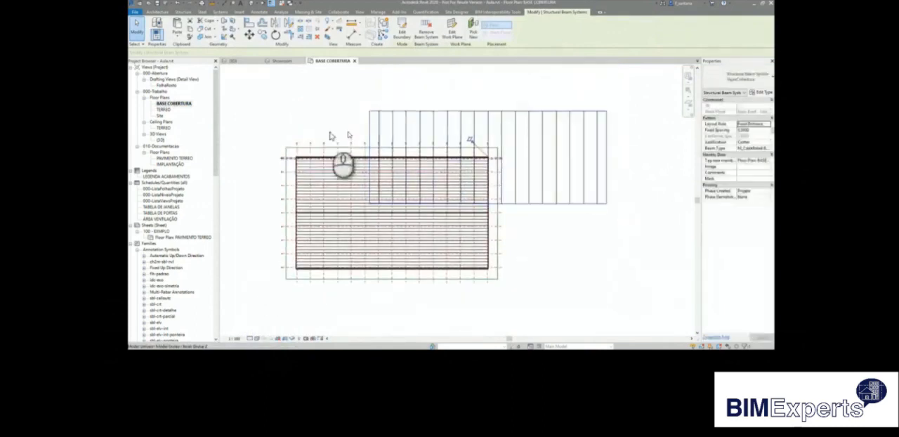
pyautogui.click(250, 24)
pyautogui.scroll(10, 295, 224)
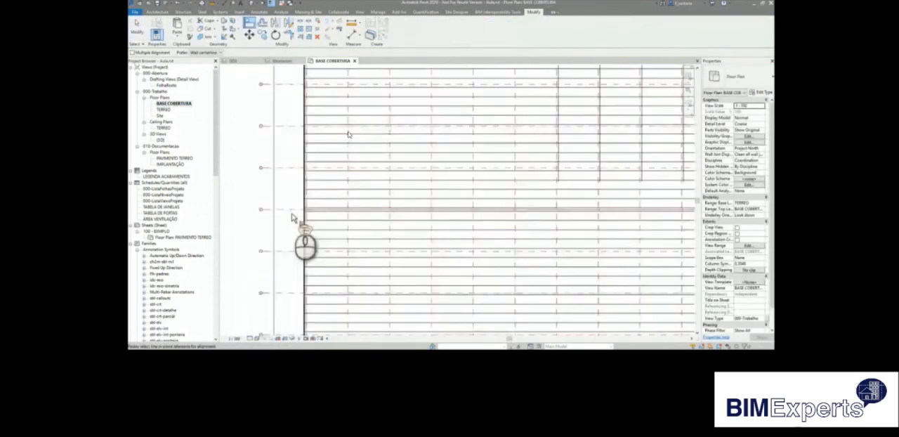
pyautogui.scroll(-6, 323, 203)
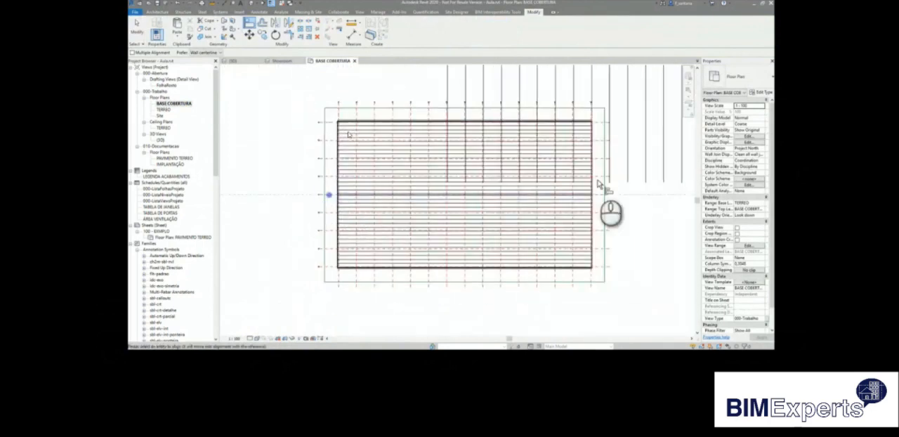
pyautogui.scroll(-3, 577, 232)
# Edit the castellated beam system's boundary, aligning its lower edge with the central grid line and its upper edge with the topmost grid line.
pyautogui.click(602, 164)
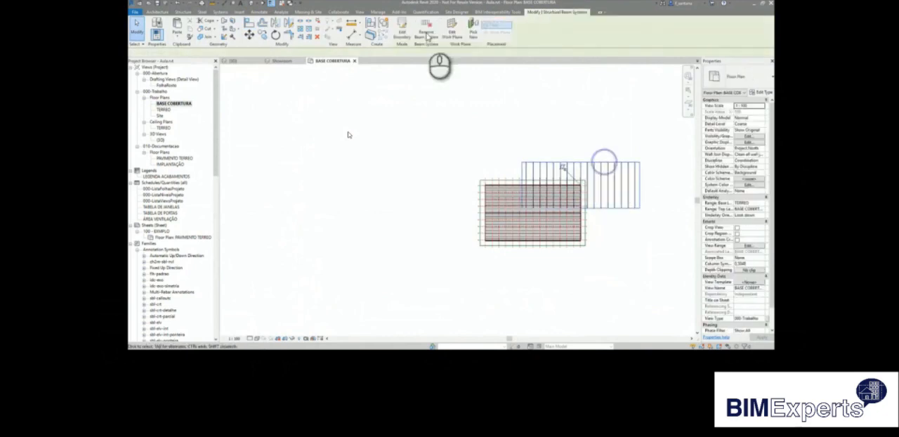
pyautogui.click(421, 32)
pyautogui.scroll(3, 613, 207)
pyautogui.click(249, 24)
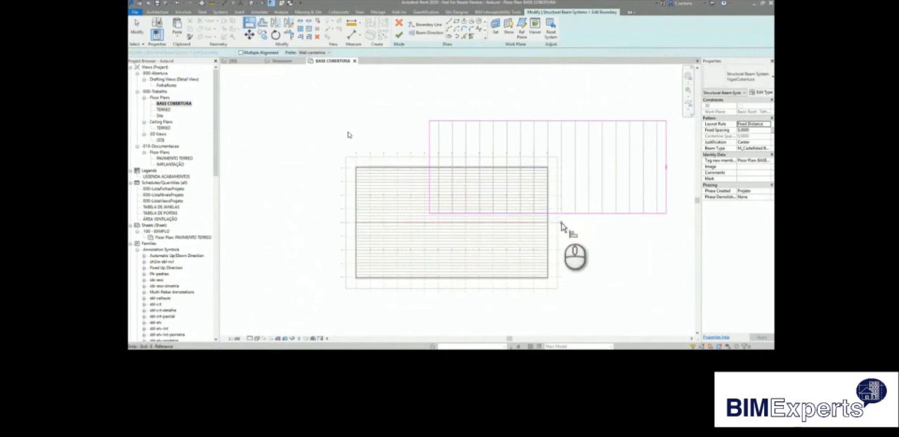
pyautogui.scroll(4, 562, 226)
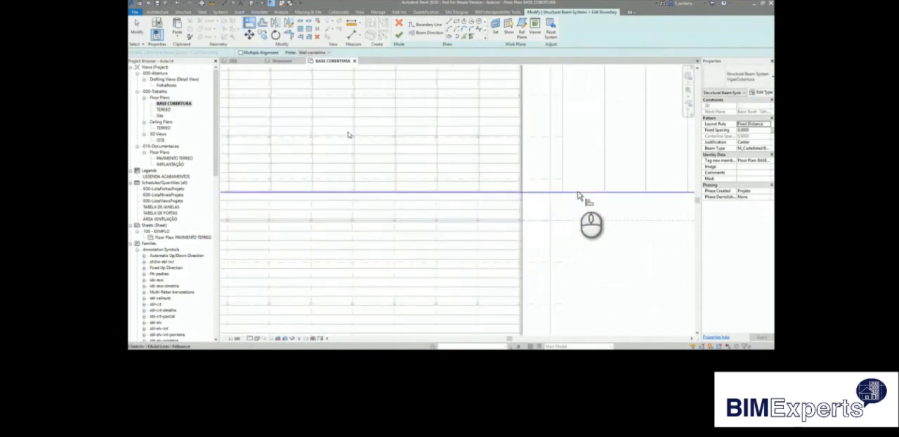
pyautogui.scroll(-3, 594, 241)
pyautogui.scroll(5, 450, 201)
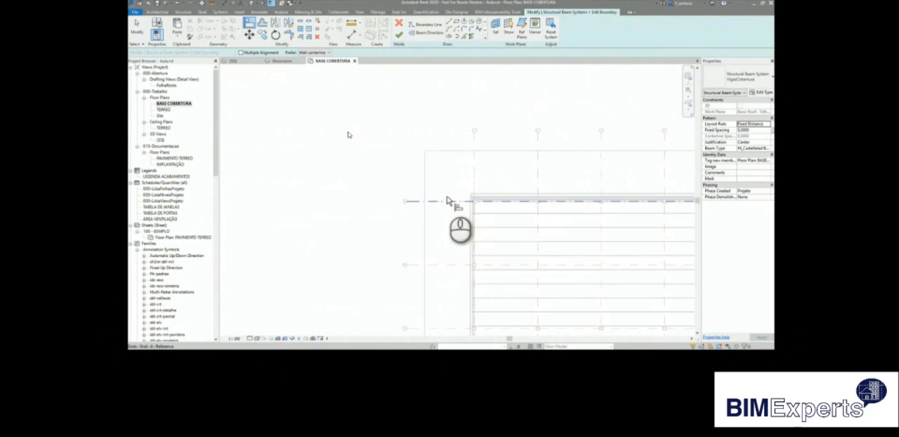
pyautogui.scroll(-3, 404, 174)
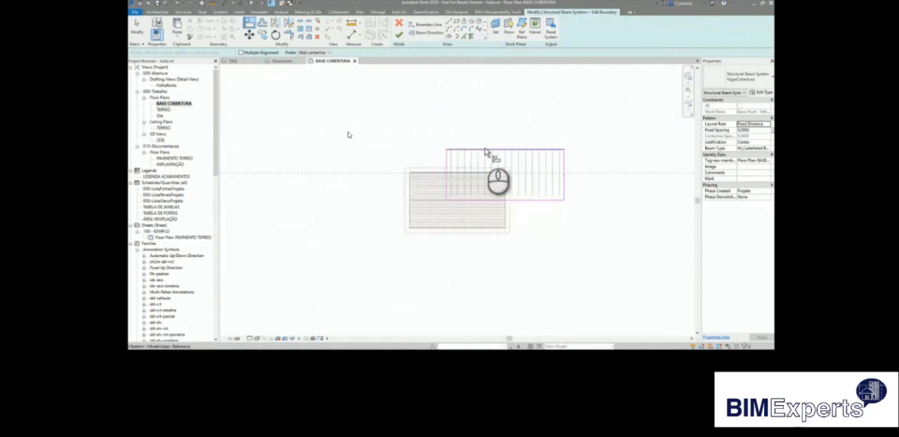
# Align the left boundary line of the castellated beam system with the reference line of the left cladding wall.
pyautogui.scroll(5, 406, 205)
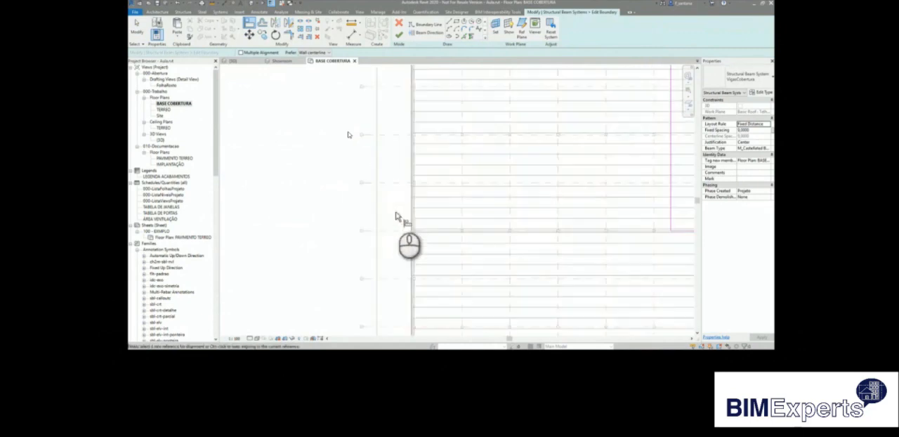
pyautogui.scroll(5, 397, 217)
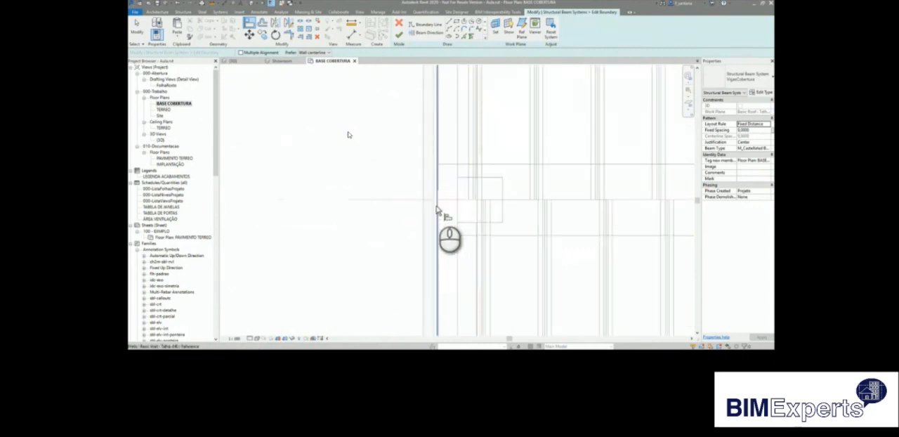
pyautogui.click(436, 206)
pyautogui.scroll(-6, 409, 233)
pyautogui.scroll(-7, 409, 233)
pyautogui.click(507, 171)
# Align the right boundary line of the castellated beam system with the right roof edge and finish the boundary.
pyautogui.scroll(-2, 447, 189)
pyautogui.scroll(10, 555, 234)
pyautogui.scroll(5, 562, 204)
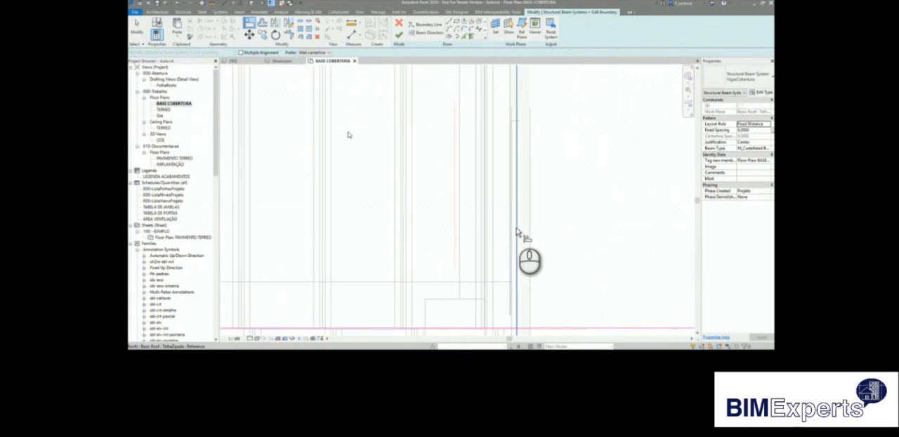
pyautogui.scroll(-3, 520, 235)
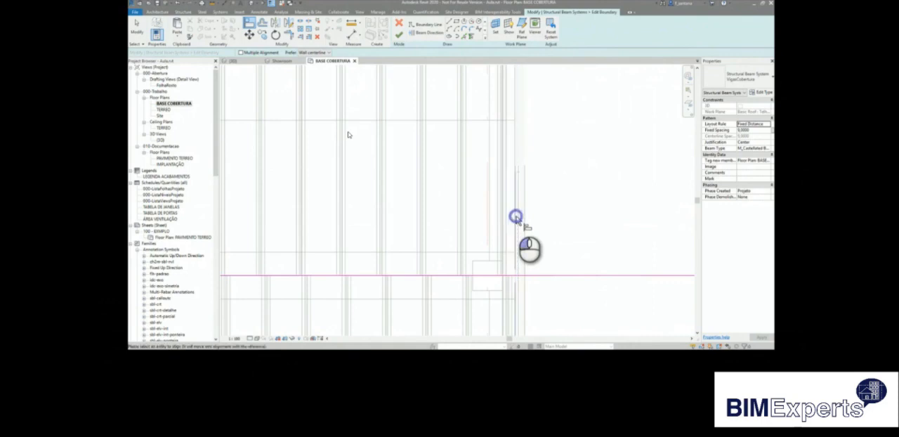
pyautogui.scroll(-5, 520, 225)
pyautogui.scroll(-2, 525, 232)
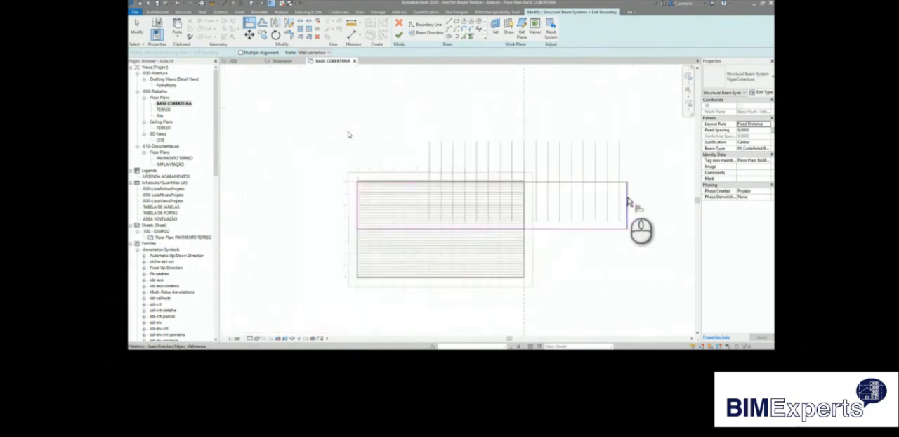
pyautogui.scroll(3, 554, 201)
pyautogui.click(399, 34)
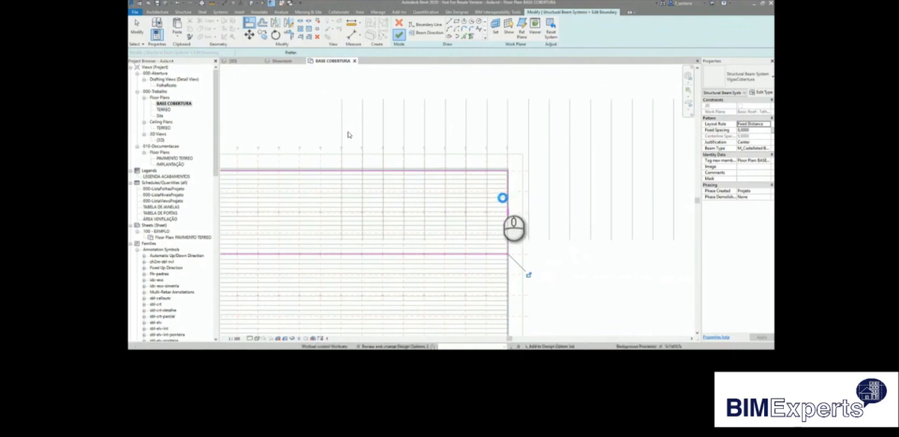
# Set the BASE COBERTURA floor plan's detail level to Fine and clear the selection.
pyautogui.click(495, 197)
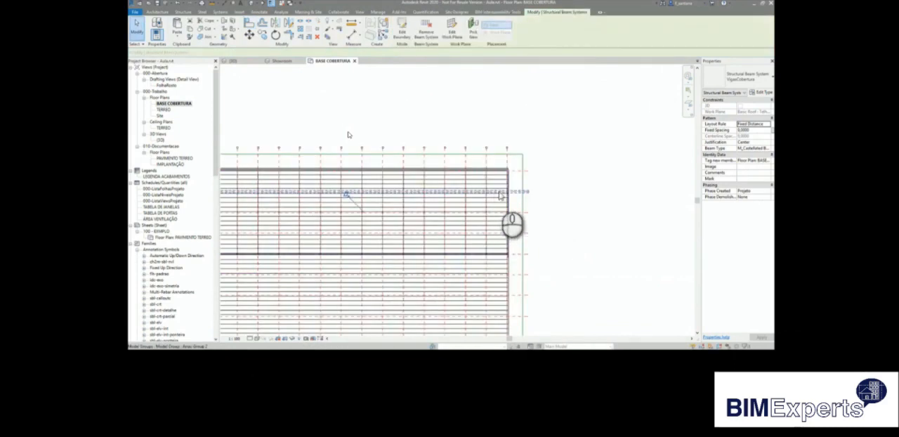
pyautogui.scroll(2, 490, 198)
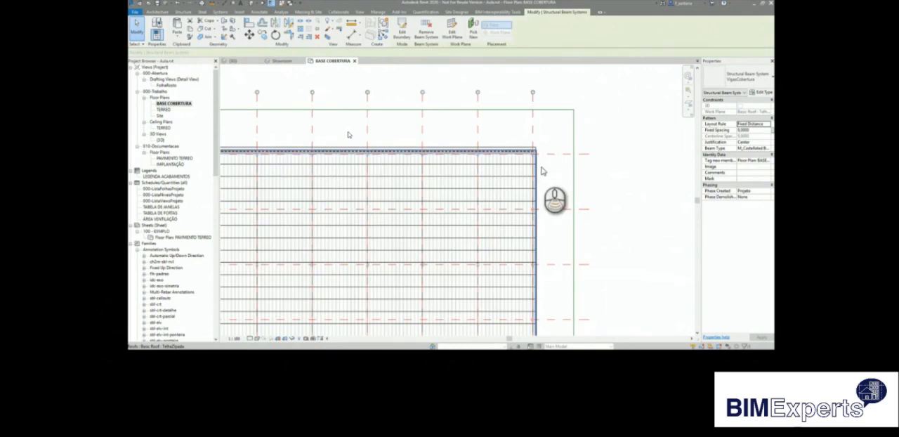
pyautogui.scroll(-6, 541, 169)
pyautogui.scroll(2, 523, 188)
pyautogui.click(257, 117)
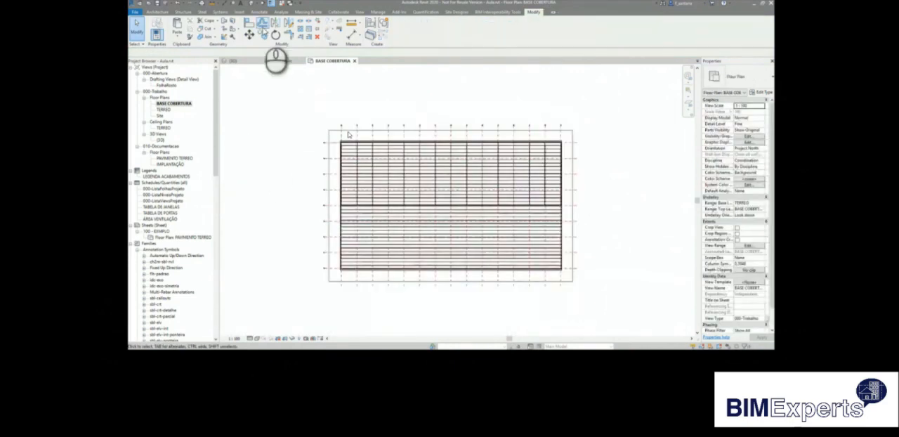
# Start a sketched VigasCobertura beam system with a rectangular boundary and set its beam type to M_Castellated Beam.
pyautogui.click(184, 12)
pyautogui.click(242, 28)
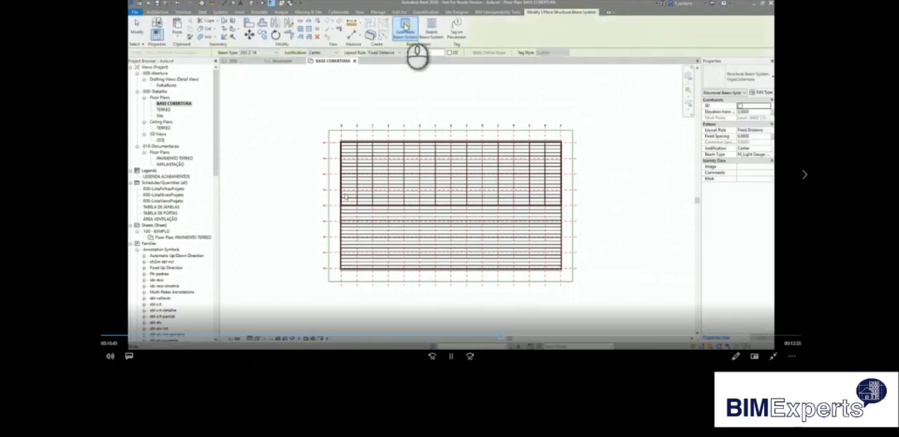
pyautogui.click(431, 29)
pyautogui.click(311, 290)
pyautogui.click(457, 25)
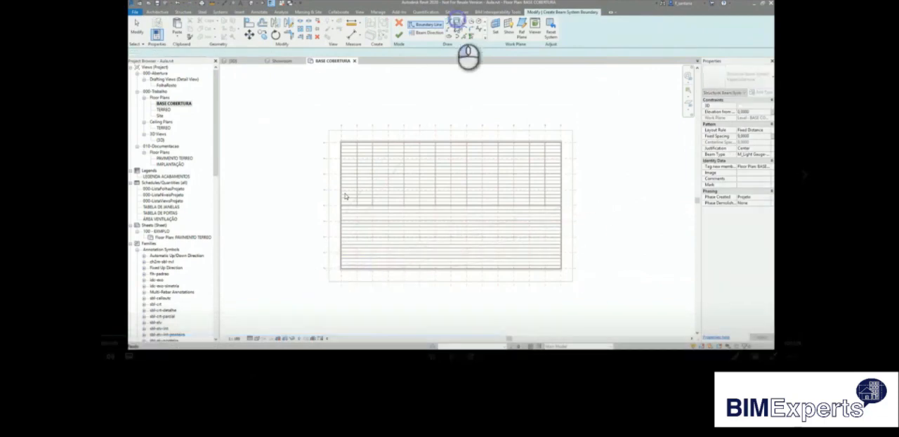
pyautogui.click(769, 154)
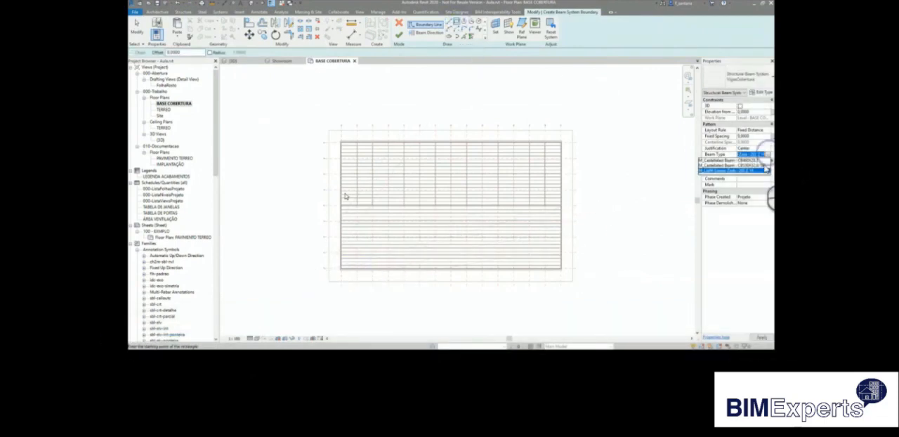
pyautogui.click(763, 167)
# Sketch a rectangular boundary from the central grid line to beyond the roof's lower and side edges, and finish the beam system.
pyautogui.click(310, 298)
pyautogui.click(605, 206)
pyautogui.click(398, 40)
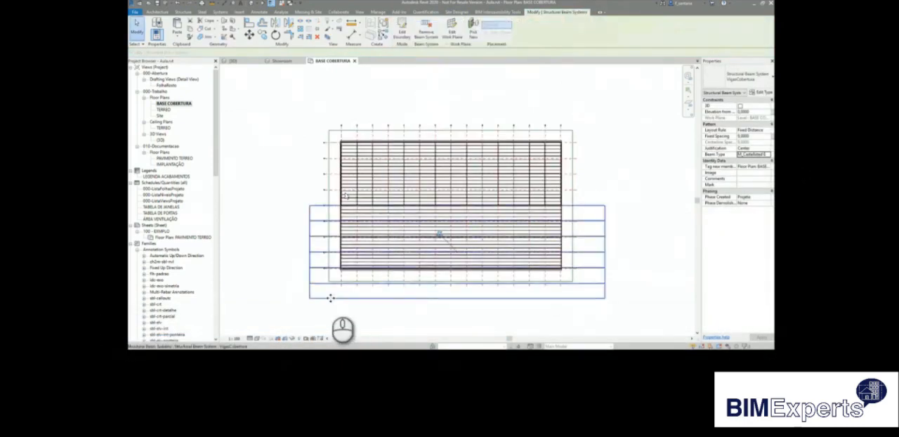
# In the 3D view, rehost the new castellated beam system onto the face of the opposite roof slope.
pyautogui.doubleClick(160, 140)
pyautogui.scroll(5, 345, 148)
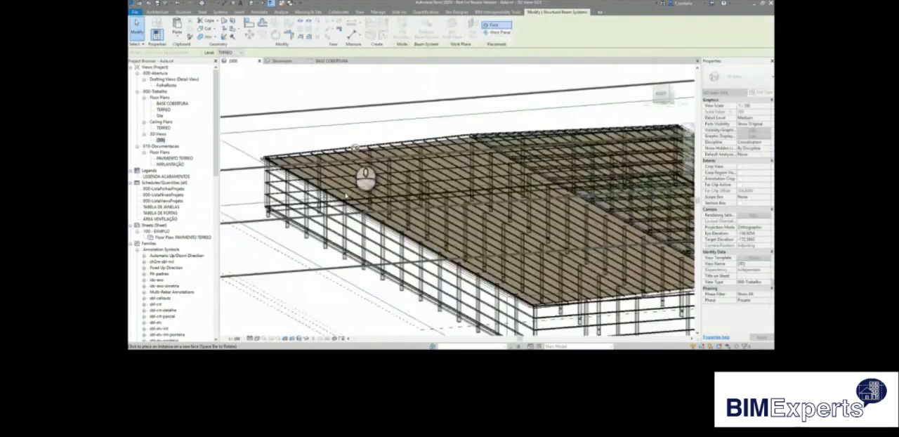
pyautogui.moveTo(327, 147); pyautogui.dragTo(664, 143, button='middle')
pyautogui.keyDown('shift'); pyautogui.moveTo(597, 188); pyautogui.dragTo(423, 272, button='middle'); pyautogui.keyUp('shift')
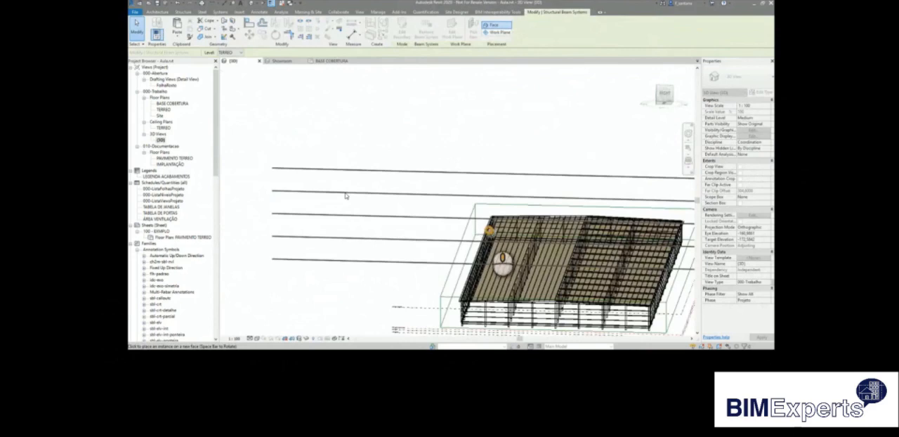
pyautogui.keyDown('shift'); pyautogui.moveTo(489, 230); pyautogui.dragTo(489, 229, button='middle'); pyautogui.keyUp('shift')
pyautogui.scroll(4, 527, 216)
pyautogui.keyDown('shift'); pyautogui.moveTo(530, 205); pyautogui.dragTo(493, 206, button='middle'); pyautogui.keyUp('shift')
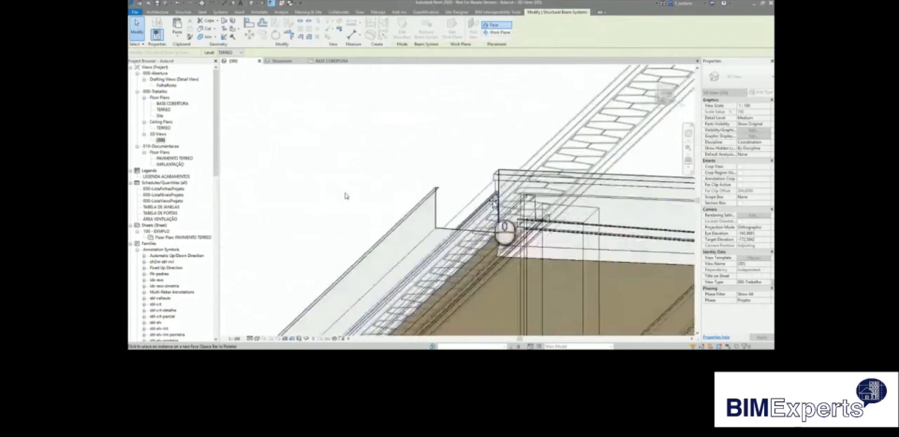
pyautogui.click(495, 204)
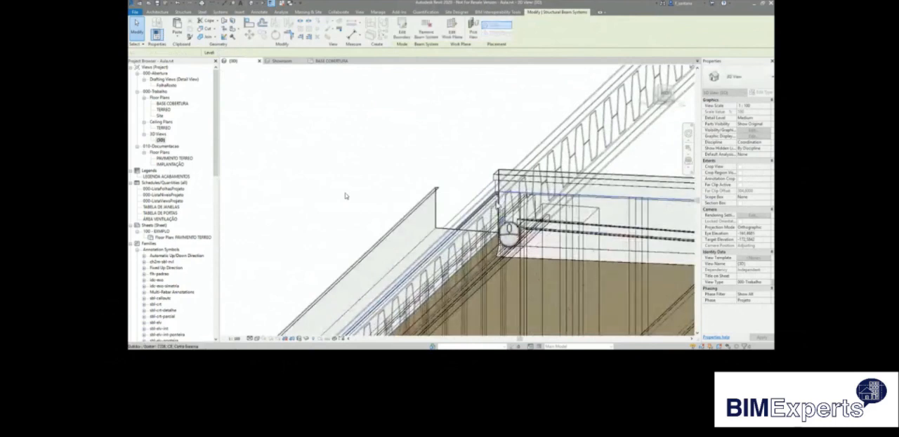
# In the BASE COBERTURA plan, edit the new beam system's boundary and align its lower edge with the building's lower side.
pyautogui.doubleClick(172, 103)
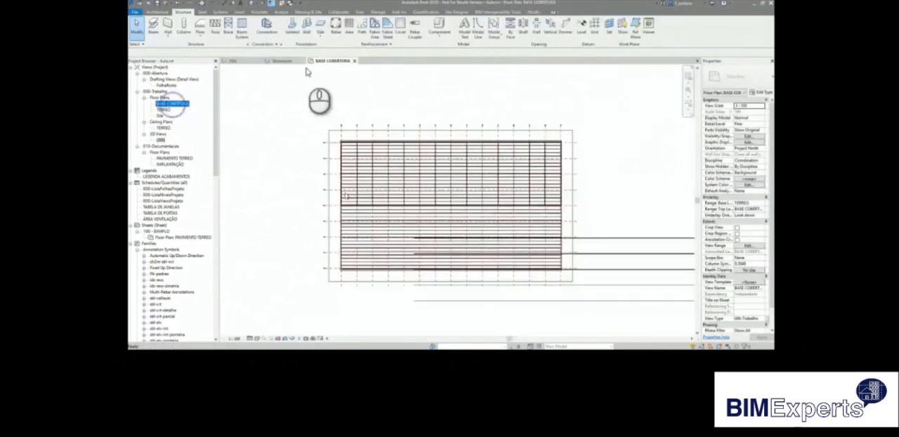
pyautogui.click(404, 29)
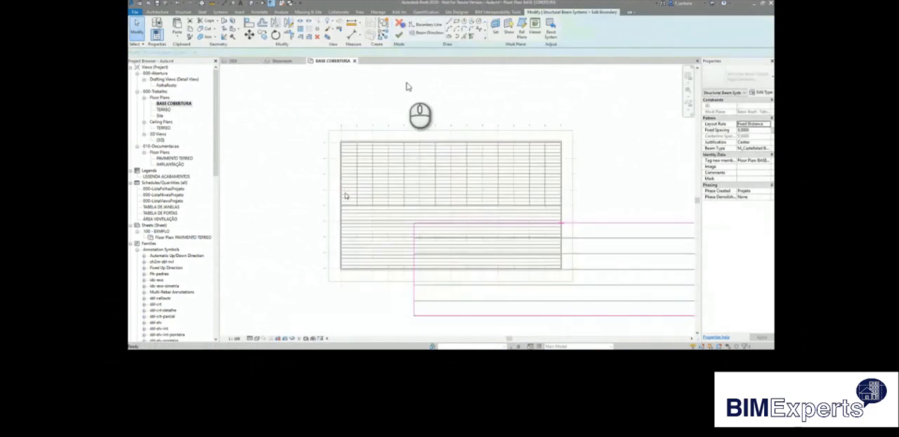
pyautogui.click(261, 23)
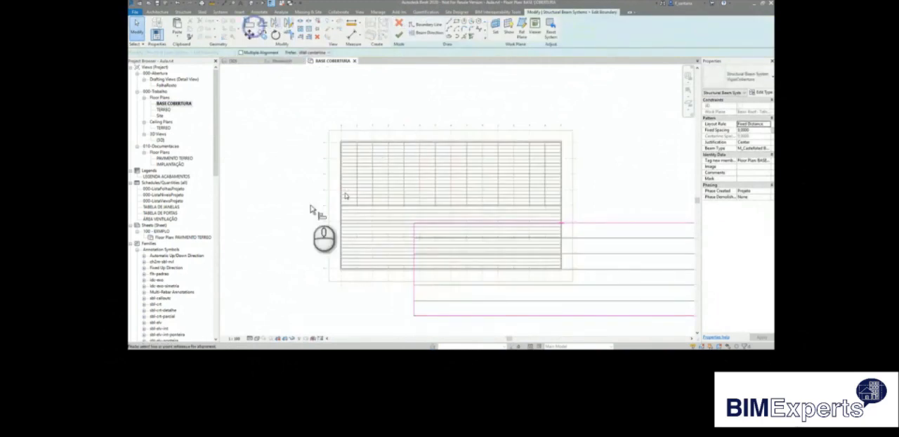
pyautogui.scroll(5, 344, 275)
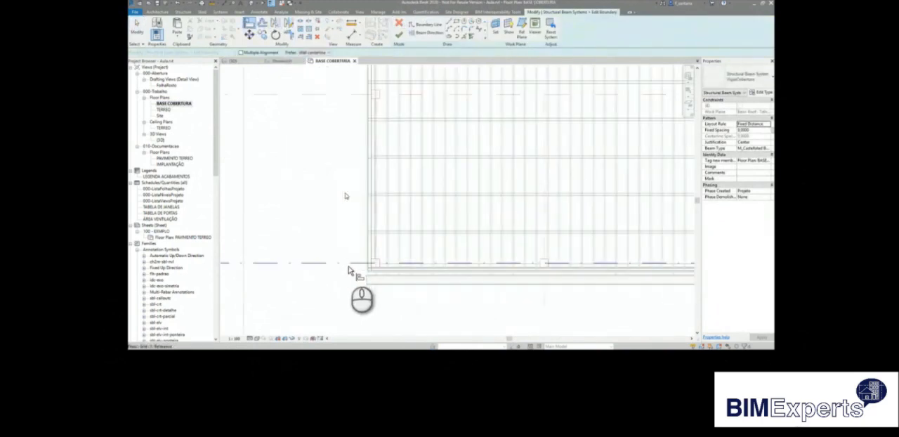
pyautogui.scroll(4, 356, 270)
pyautogui.scroll(-6, 333, 225)
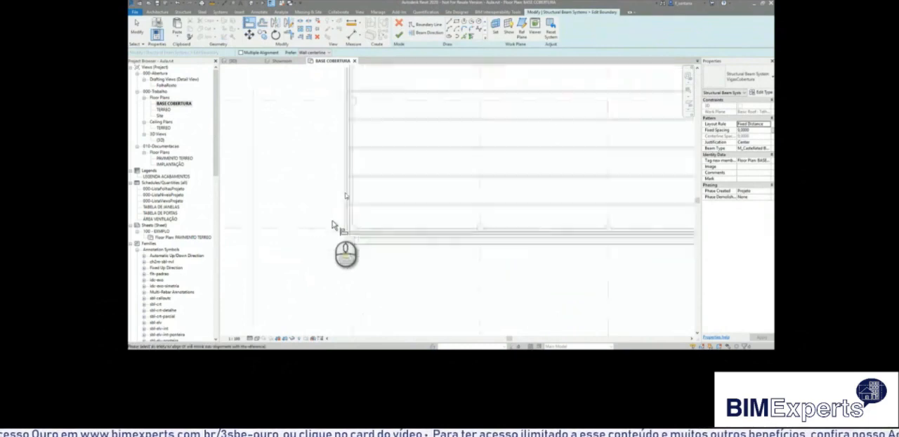
pyautogui.click(453, 261)
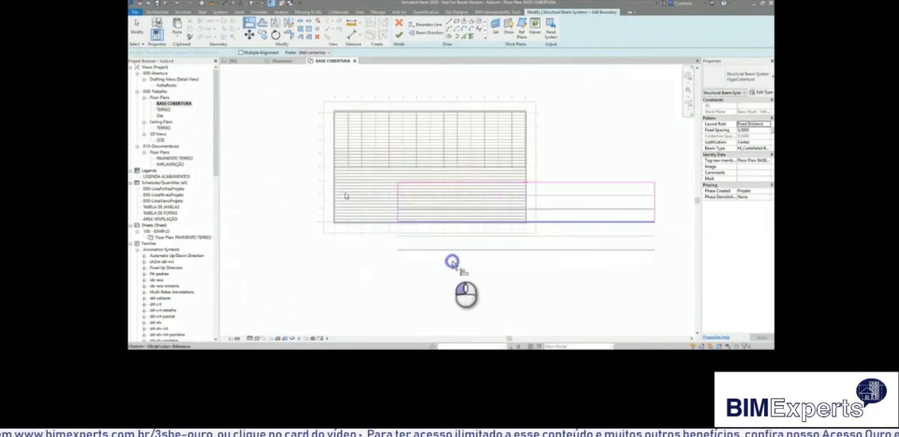
# Align the upper edge of the beam system boundary with the central grid line.
pyautogui.scroll(3, 330, 172)
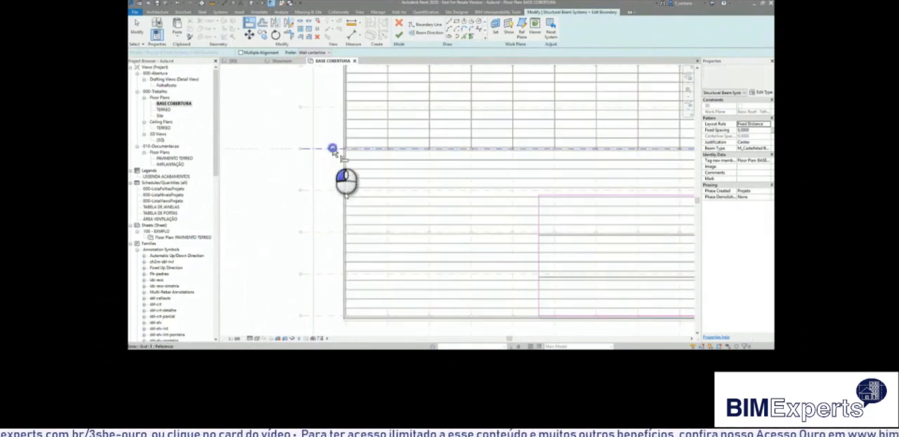
pyautogui.scroll(-3, 331, 153)
pyautogui.click(575, 172)
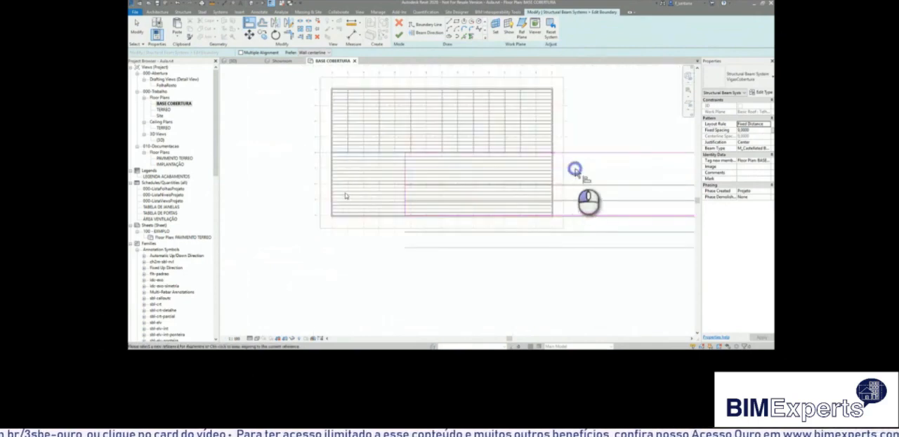
# Align the left edge of the beam system boundary with the cladding wall at that end of the building.
pyautogui.scroll(3, 347, 227)
pyautogui.scroll(5, 345, 210)
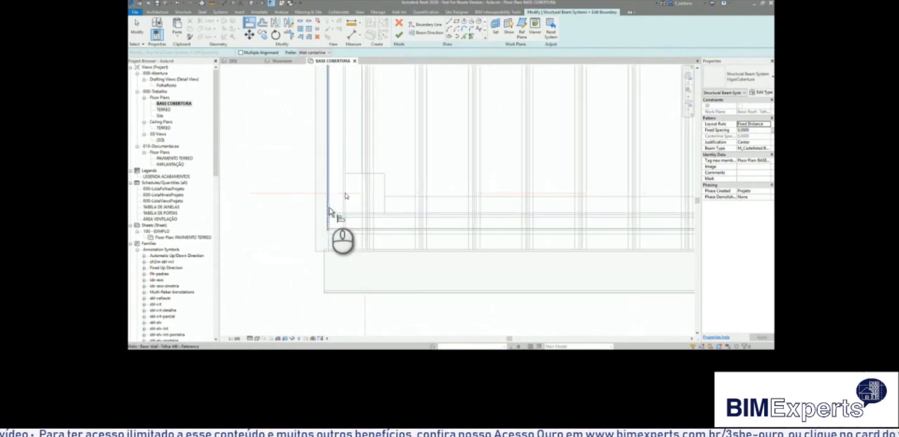
pyautogui.click(329, 211)
pyautogui.scroll(2, 341, 240)
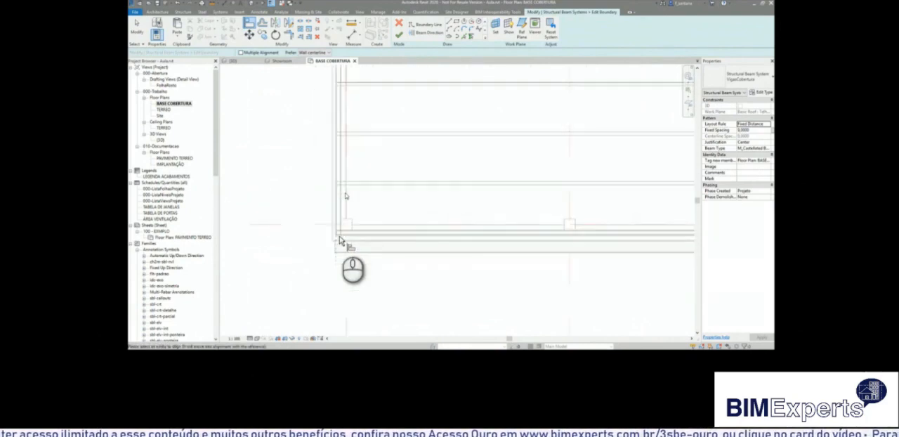
pyautogui.scroll(-2, 340, 241)
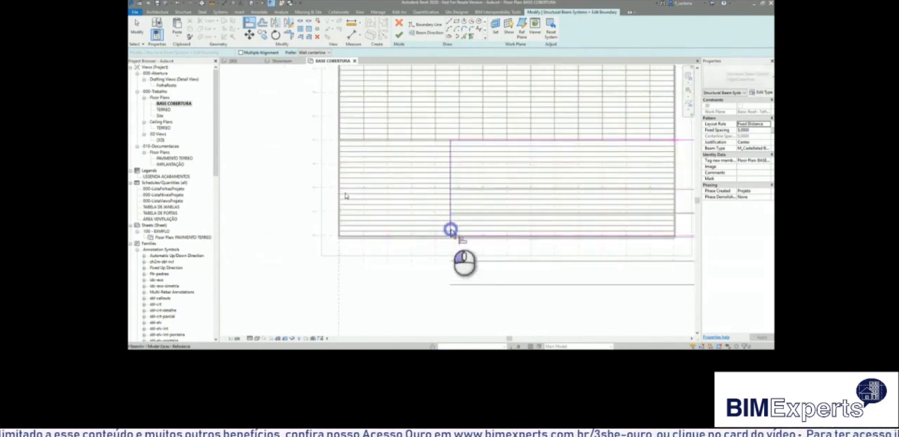
pyautogui.click(450, 231)
# Align the right edge of the beam system boundary with the opposite end of the building.
pyautogui.scroll(-3, 317, 214)
pyautogui.scroll(7, 457, 195)
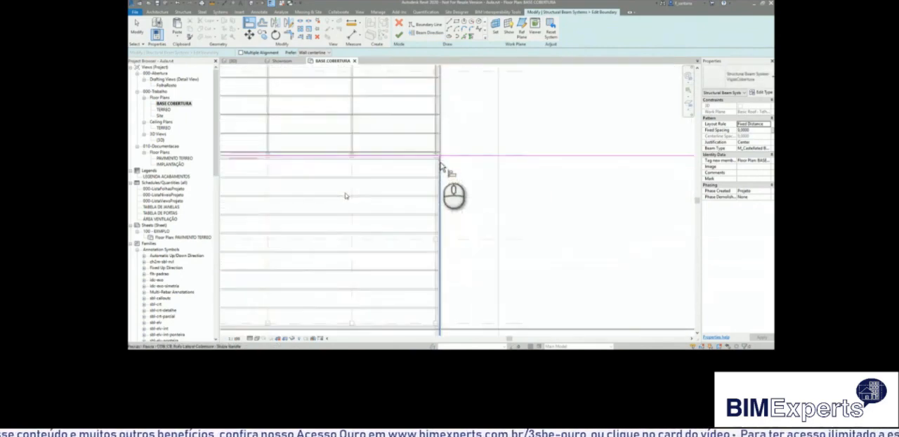
pyautogui.scroll(5, 440, 168)
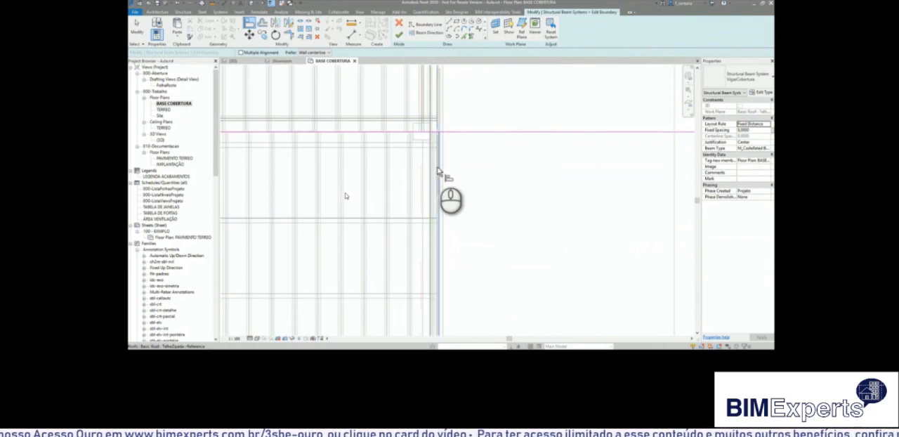
pyautogui.scroll(-5, 439, 172)
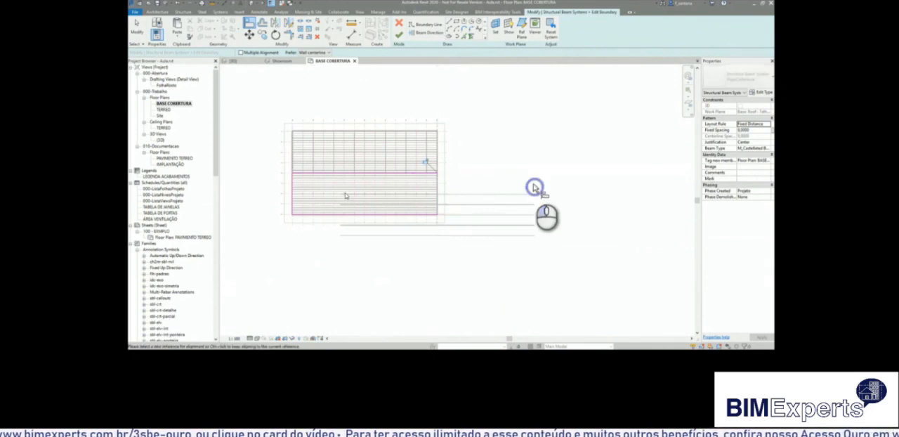
# Set the beam direction parallel to the right boundary edge and finish editing the beam system.
pyautogui.click(426, 32)
pyautogui.click(438, 184)
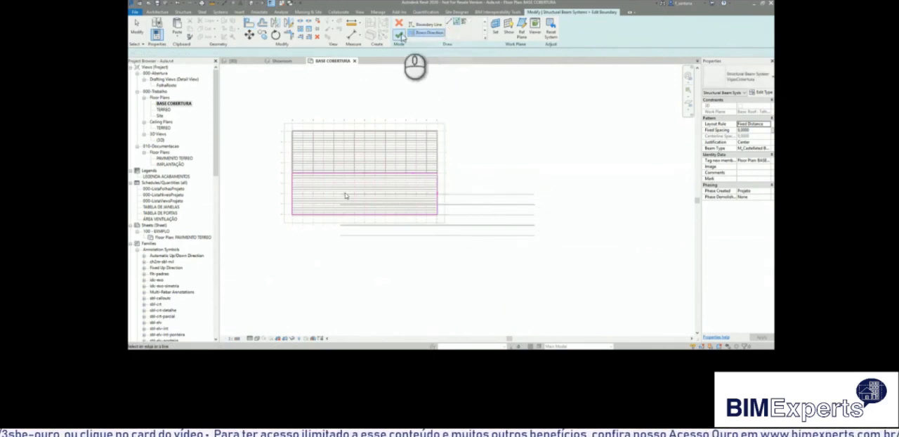
pyautogui.click(400, 35)
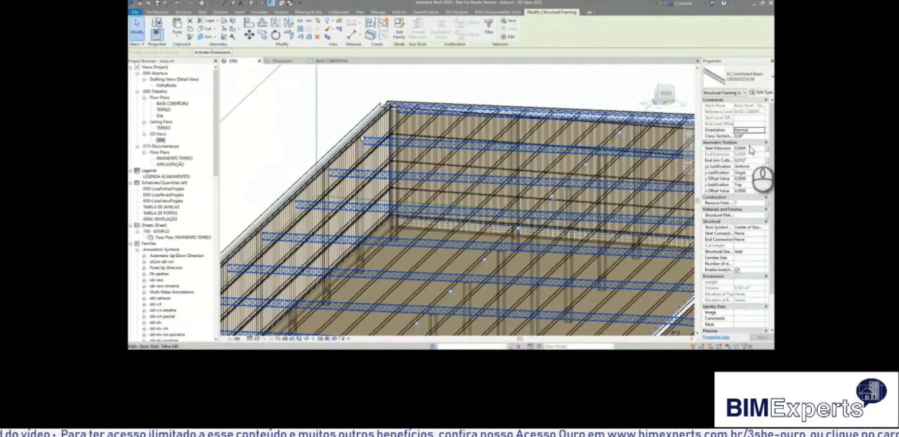
# Set the z Offset Value of the selected castellated roof beams to -0,2020.
pyautogui.click(754, 191)
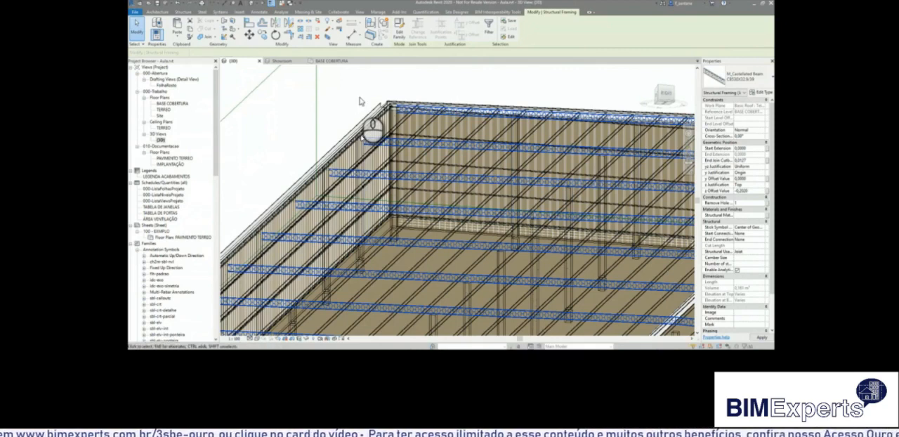
# In the TERREO plan, draw a vertical section through the whole building and open it at the castellated beams below the roof.
pyautogui.click(163, 109)
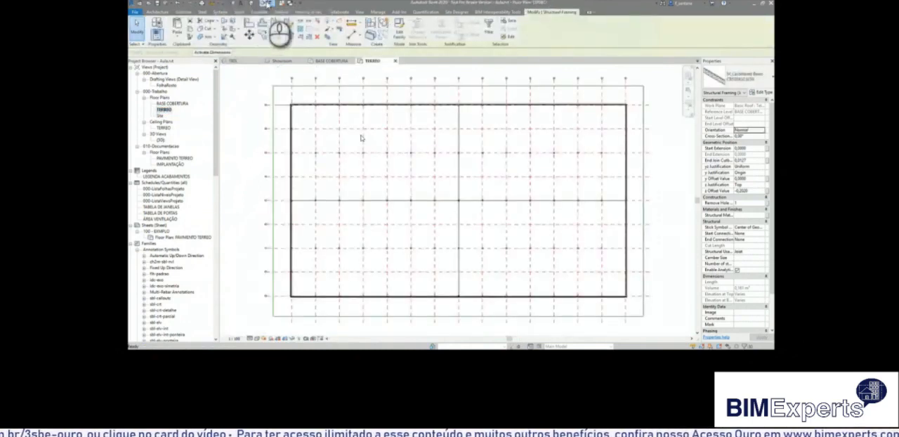
pyautogui.click(267, 2)
pyautogui.scroll(-5, 372, 145)
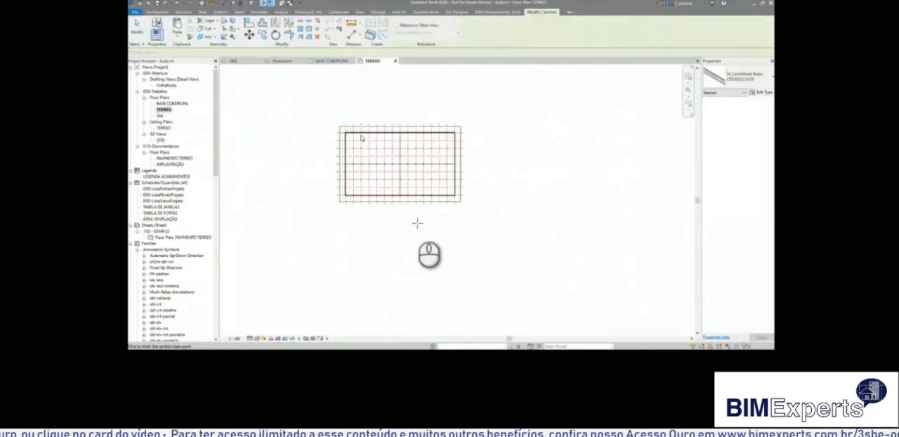
pyautogui.scroll(2, 417, 223)
pyautogui.click(409, 212)
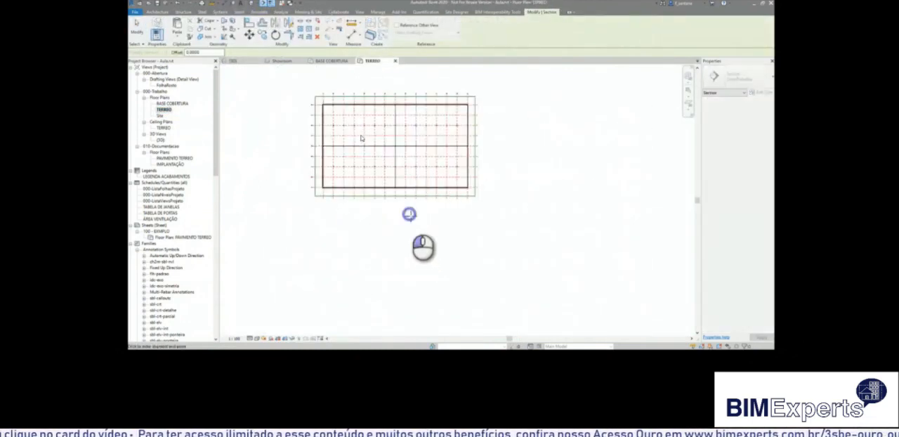
pyautogui.click(407, 75)
pyautogui.doubleClick(409, 78)
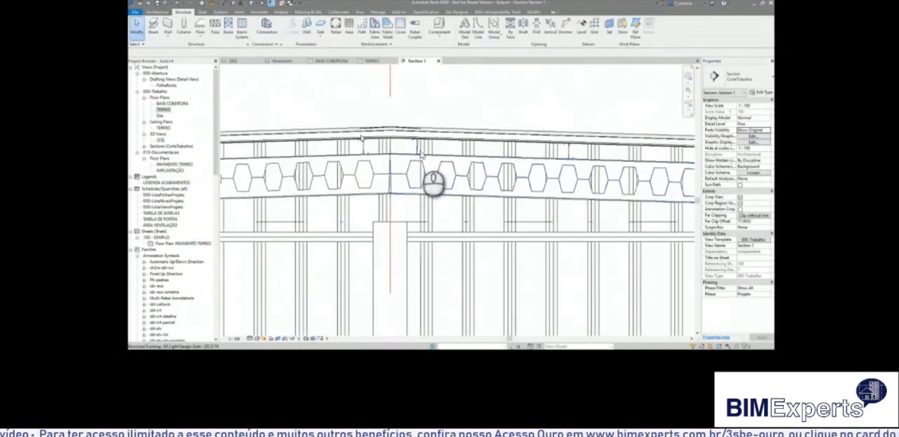
pyautogui.scroll(4, 572, 148)
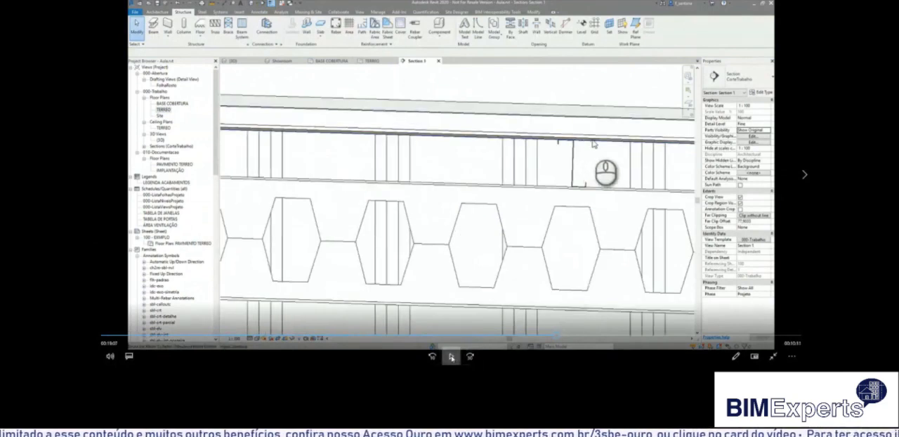
pyautogui.click(450, 355)
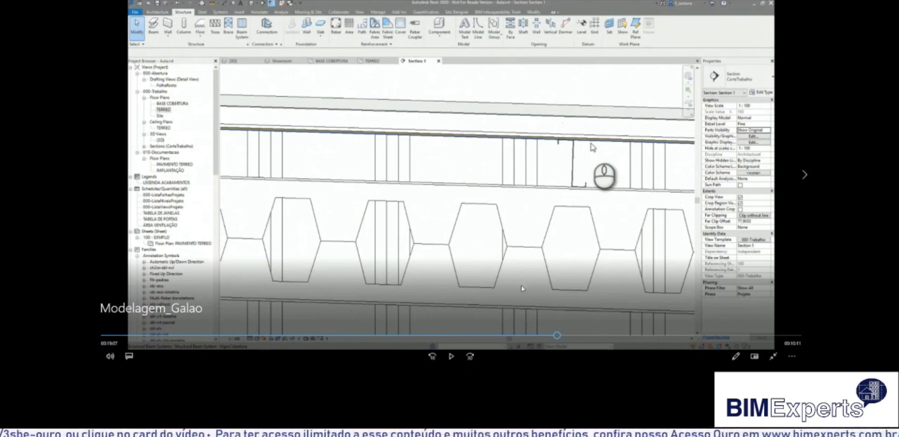
pyautogui.click(451, 356)
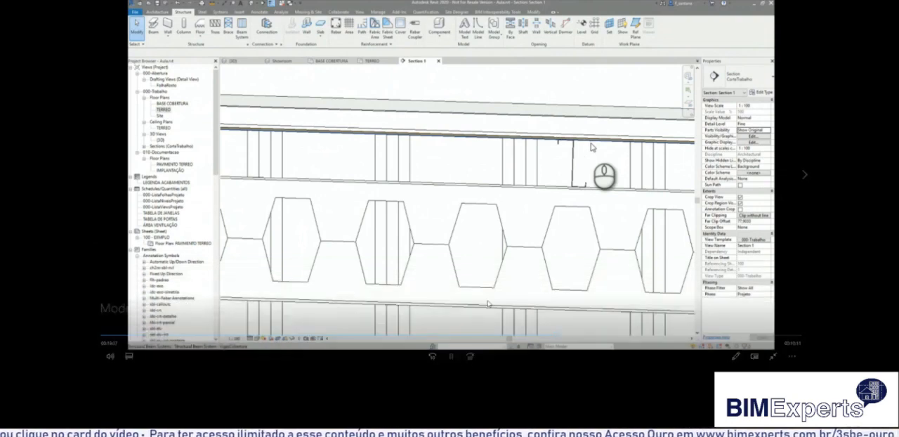
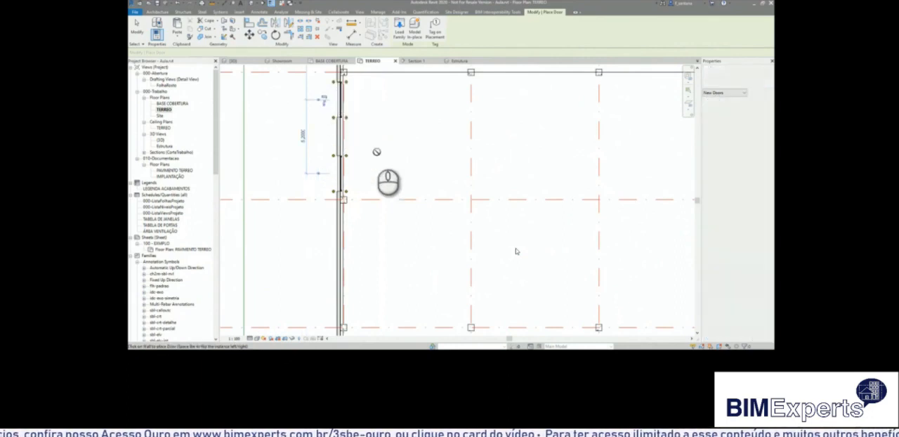
# Finish placing doors and draw two horizontal detail lines across the exterior wall with the two doors, between grids E and F.
pyautogui.scroll(2, 377, 150)
pyautogui.moveTo(374, 149); pyautogui.dragTo(534, 201, button='middle')
pyautogui.press('Escape')
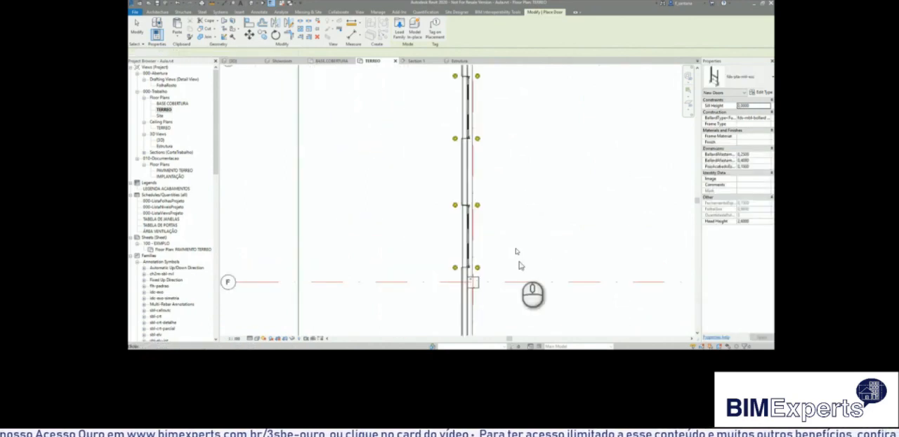
pyautogui.press('Escape')
pyautogui.scroll(-3, 321, 191)
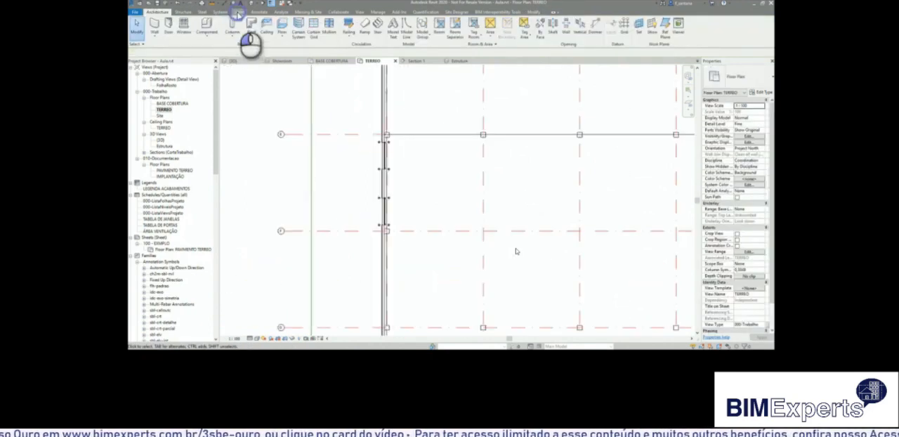
pyautogui.click(238, 12)
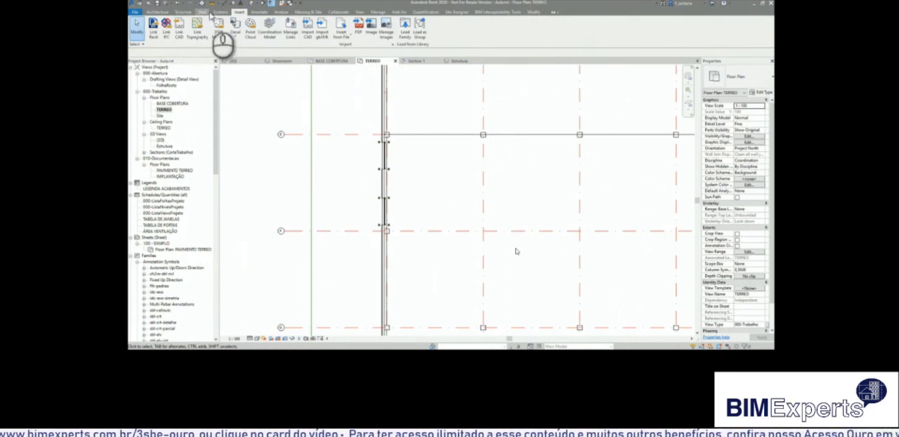
pyautogui.click(256, 13)
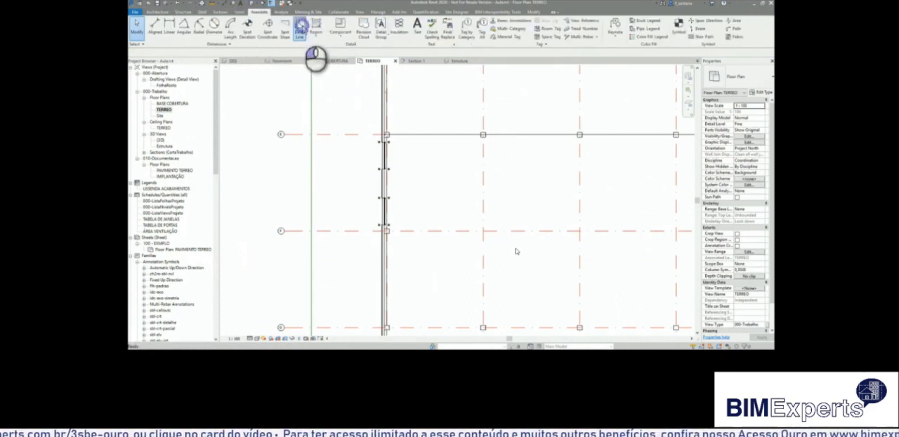
pyautogui.click(300, 29)
pyautogui.click(325, 164)
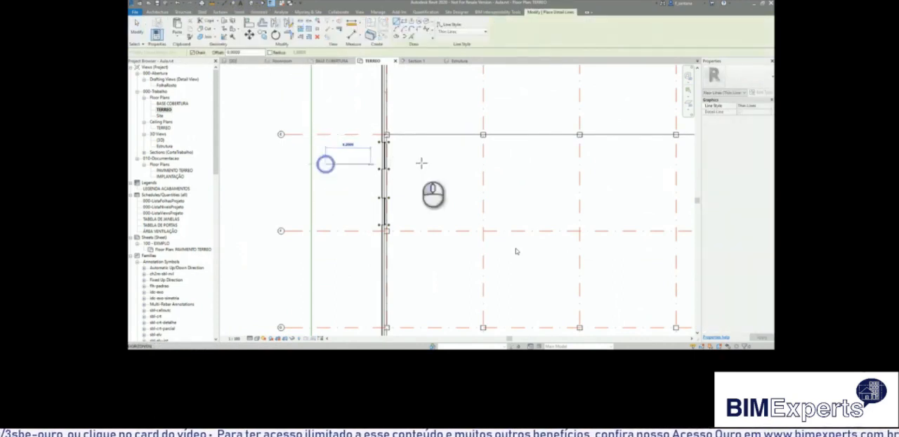
pyautogui.click(460, 164)
pyautogui.click(326, 194)
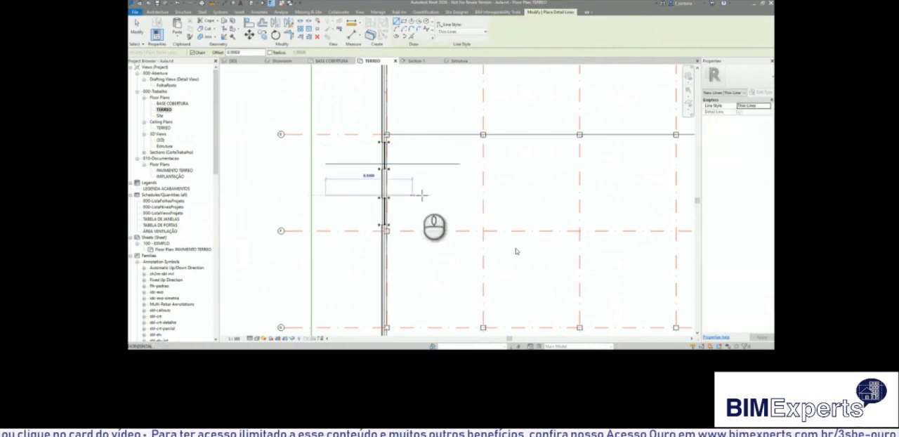
pyautogui.click(460, 195)
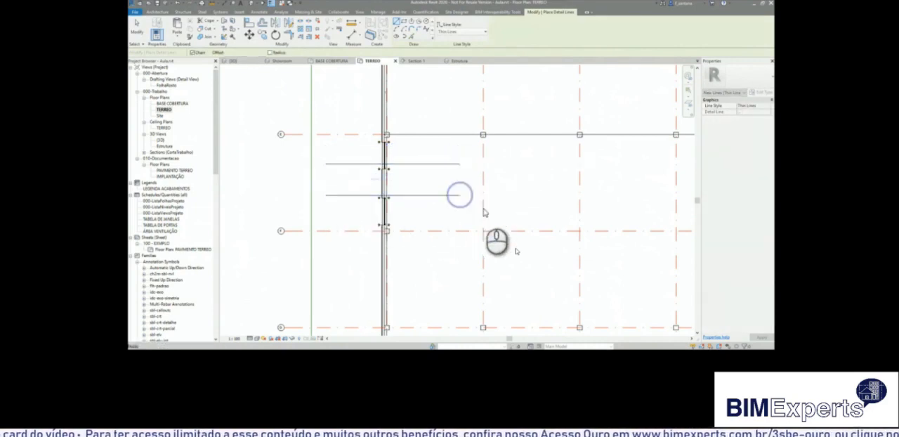
# Dimension grid E, the two detail lines and grid F in one chain and make the spacing equal.
pyautogui.click(351, 32)
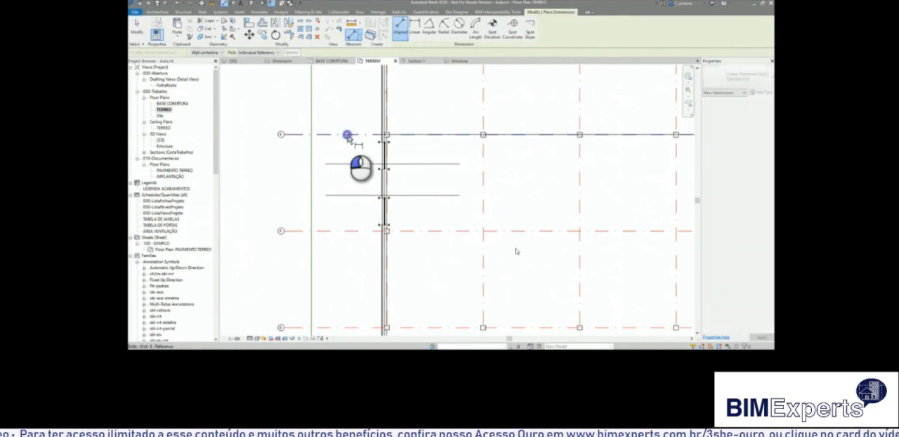
pyautogui.click(347, 134)
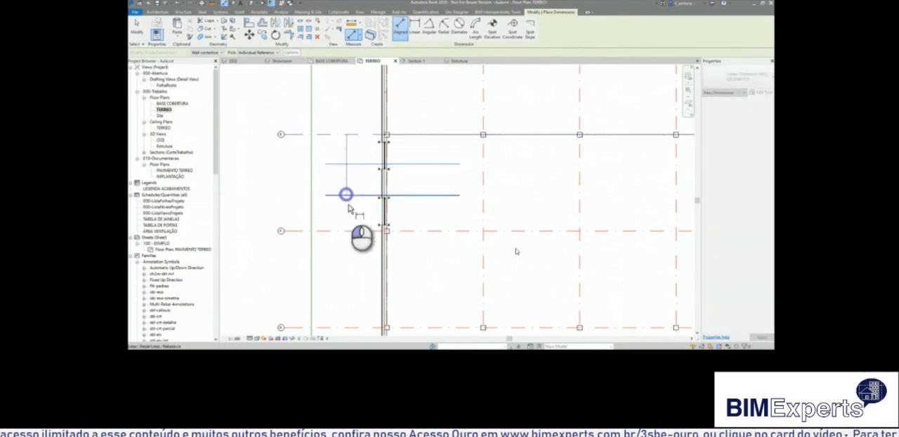
pyautogui.click(331, 255)
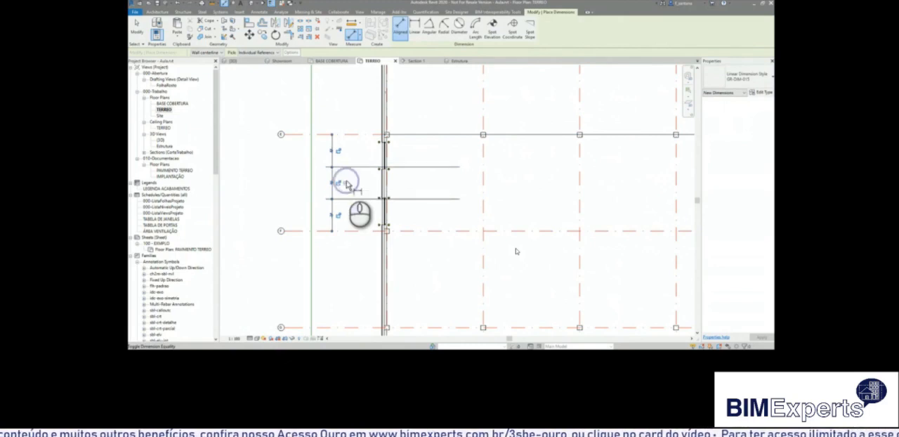
pyautogui.scroll(3, 347, 184)
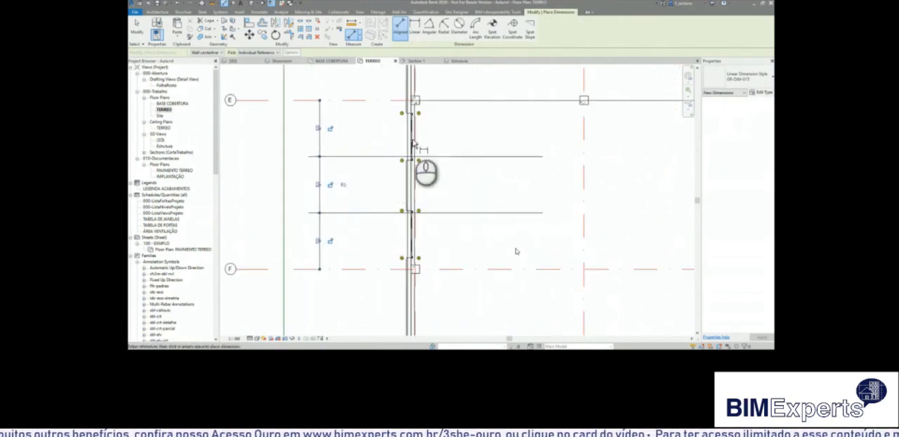
pyautogui.press('Escape')
# Draw two more horizontal detail lines across the wall, one between grid E and the nearest line, one between grid F and its nearest line.
pyautogui.click(412, 137)
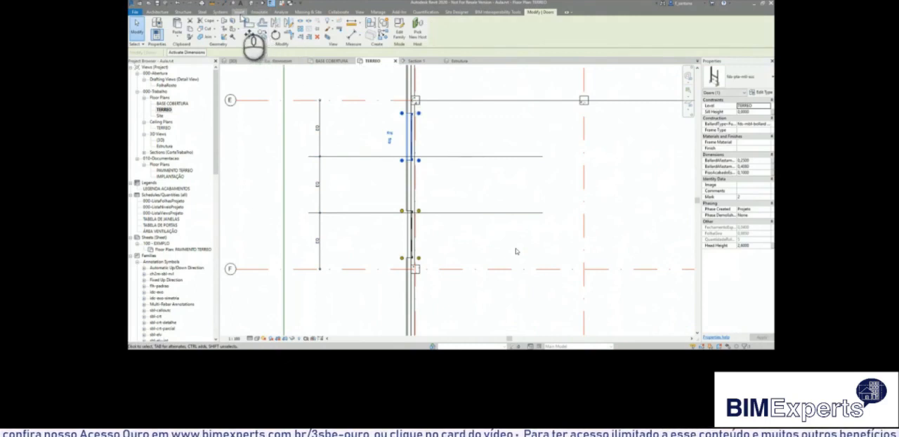
pyautogui.click(258, 12)
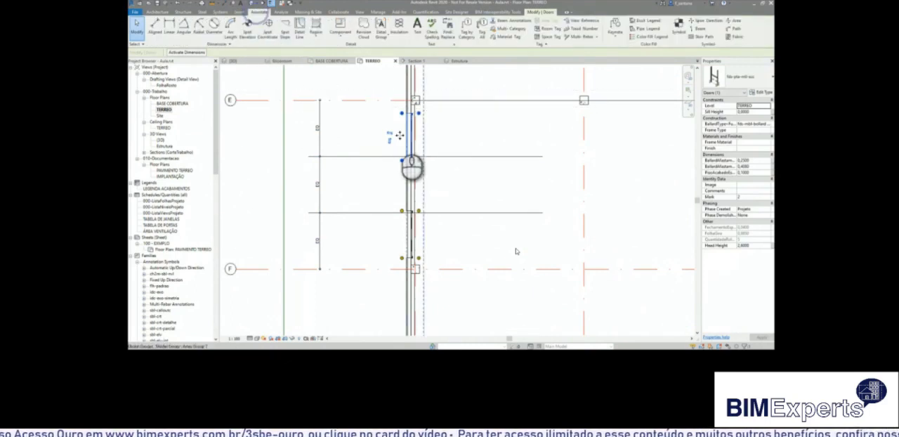
pyautogui.click(300, 28)
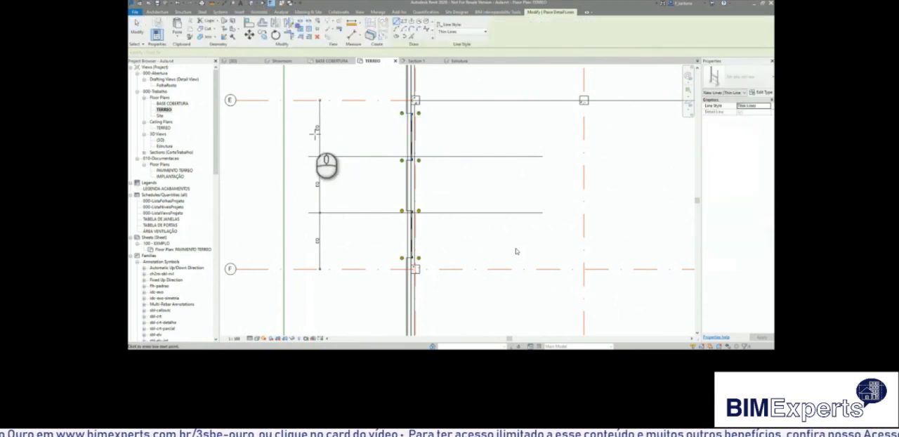
pyautogui.click(304, 128)
pyautogui.click(542, 128)
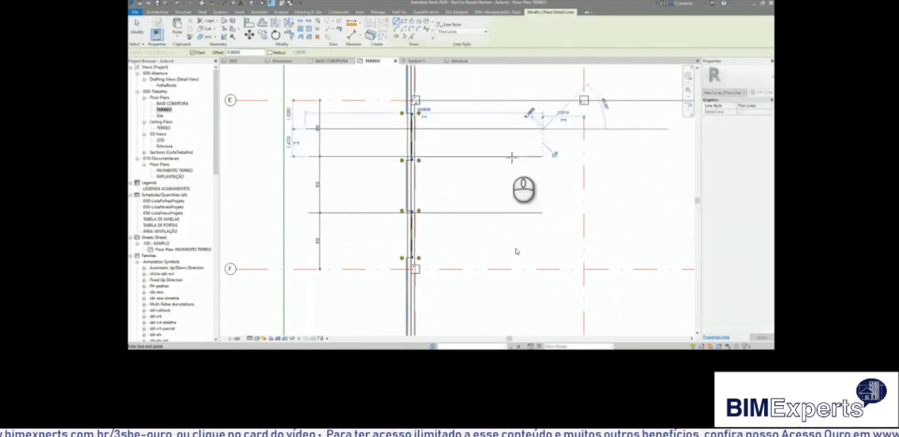
pyautogui.click(309, 243)
pyautogui.click(542, 243)
# Dimension the two new detail lines between their neighbouring line and grid F or E, and make both dimension chains equal.
pyautogui.click(353, 35)
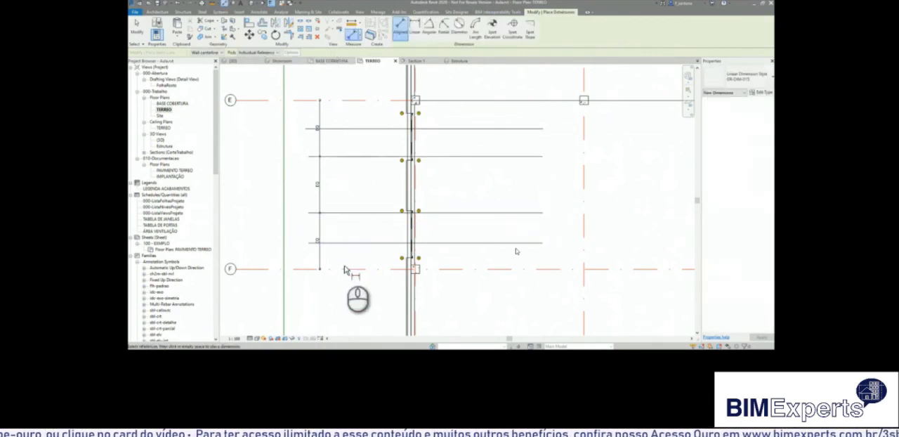
pyautogui.click(351, 212)
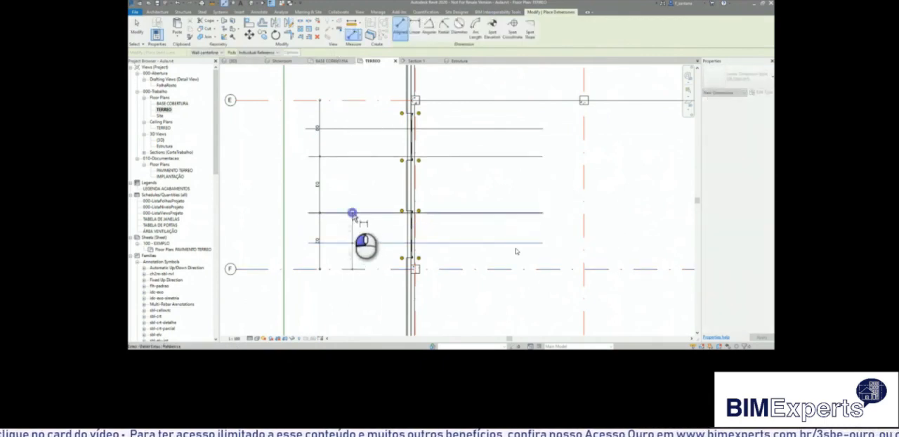
pyautogui.click(330, 194)
pyautogui.click(351, 237)
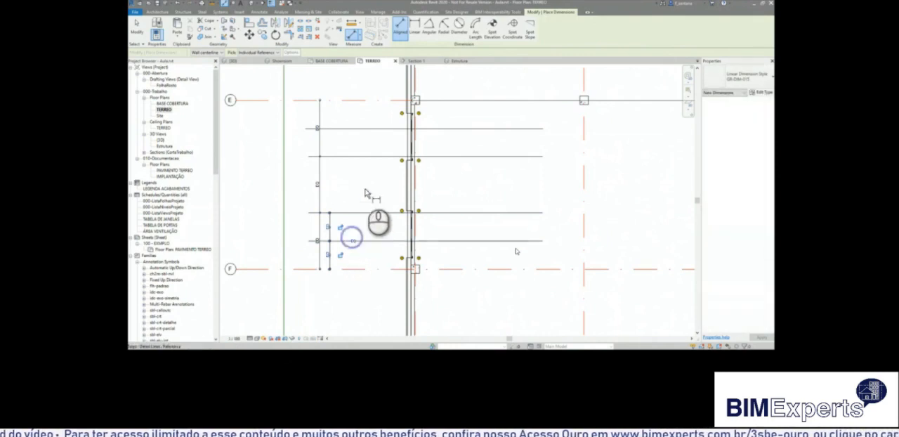
pyautogui.click(343, 101)
pyautogui.click(344, 128)
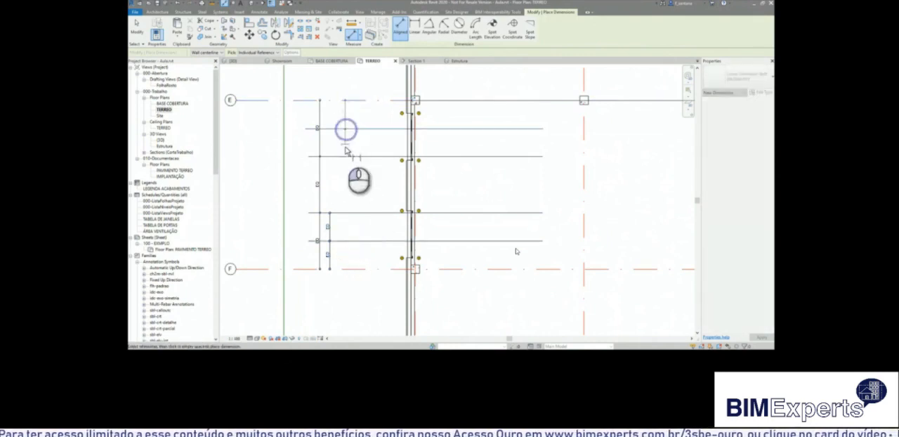
pyautogui.click(344, 156)
pyautogui.click(328, 181)
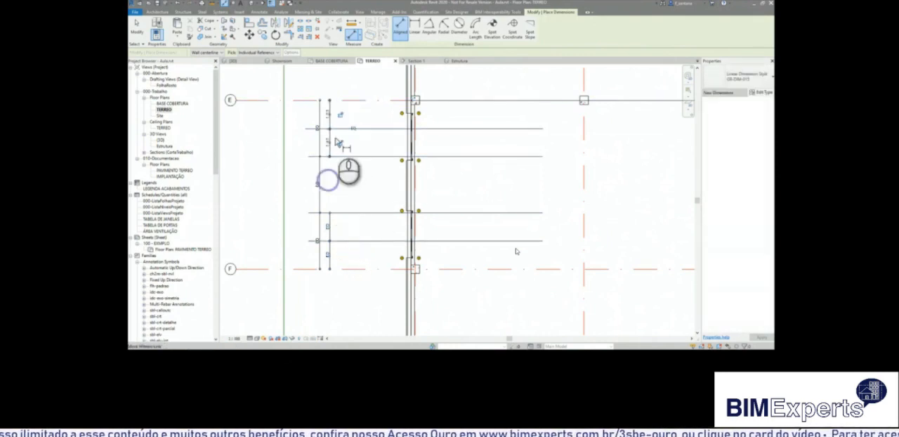
# Align the centre of each of the two doors with the middle detail line of its third of the bay.
pyautogui.click(250, 24)
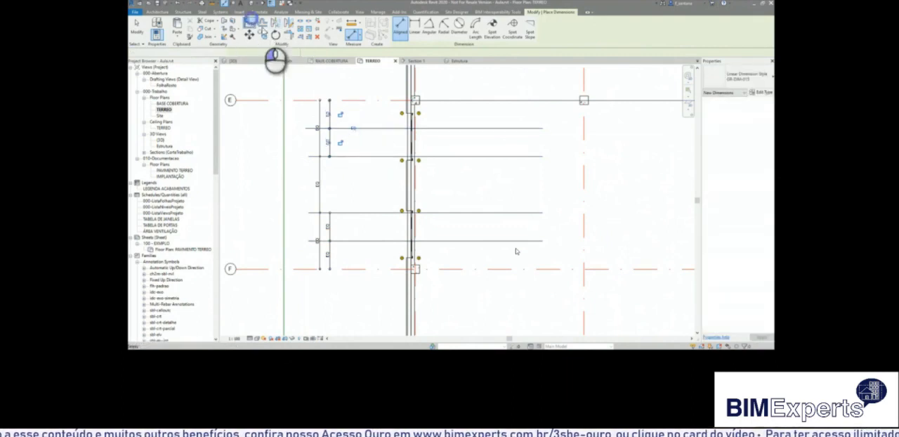
pyautogui.click(391, 130)
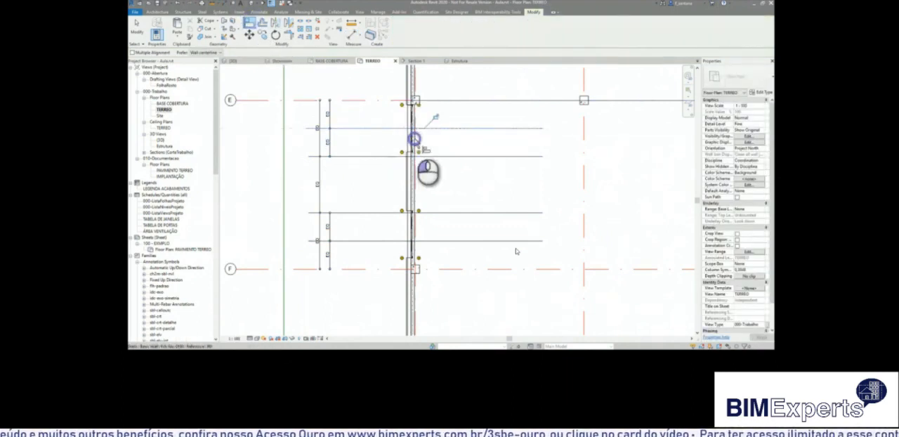
pyautogui.scroll(3, 422, 119)
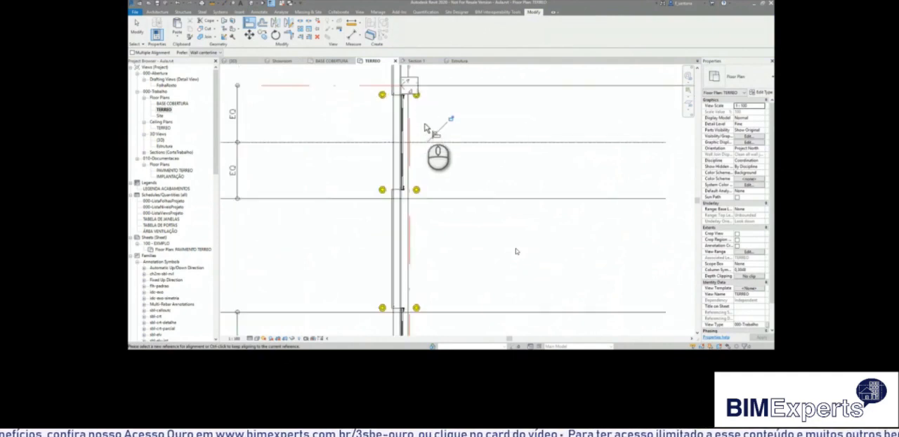
pyautogui.scroll(-3, 424, 128)
pyautogui.click(429, 245)
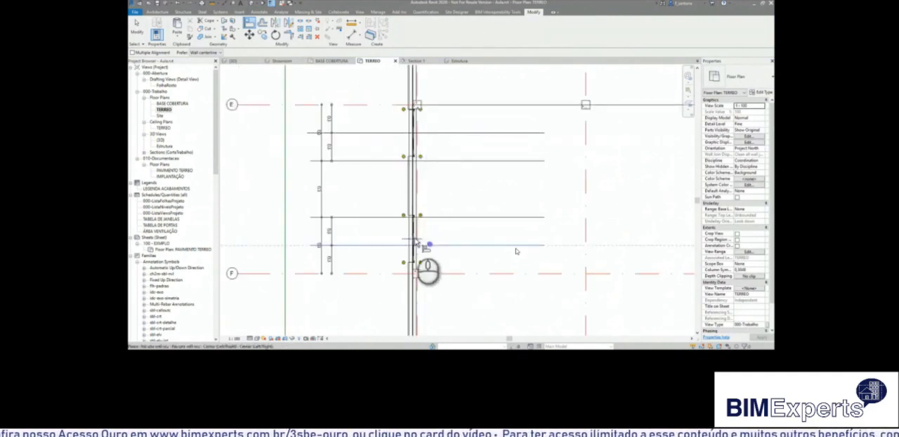
pyautogui.scroll(3, 418, 245)
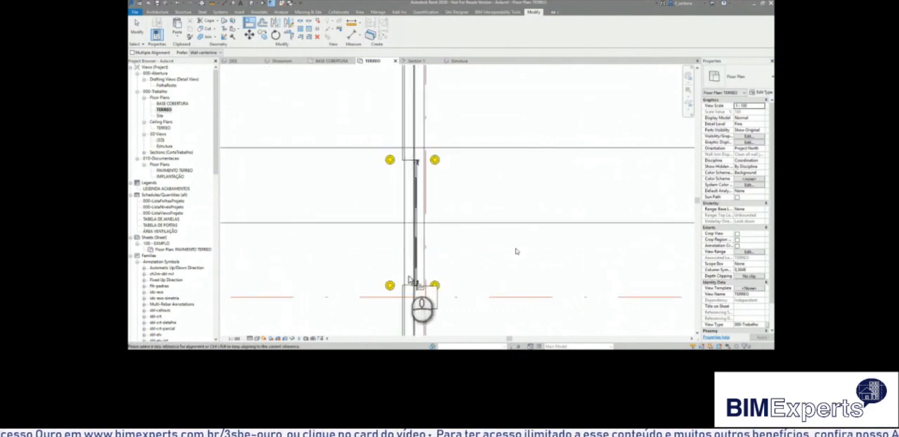
pyautogui.click(418, 273)
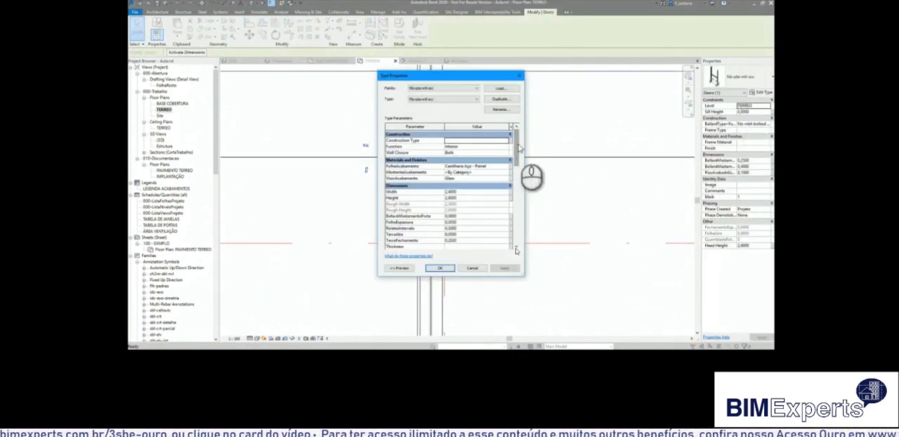
pyautogui.click(516, 249)
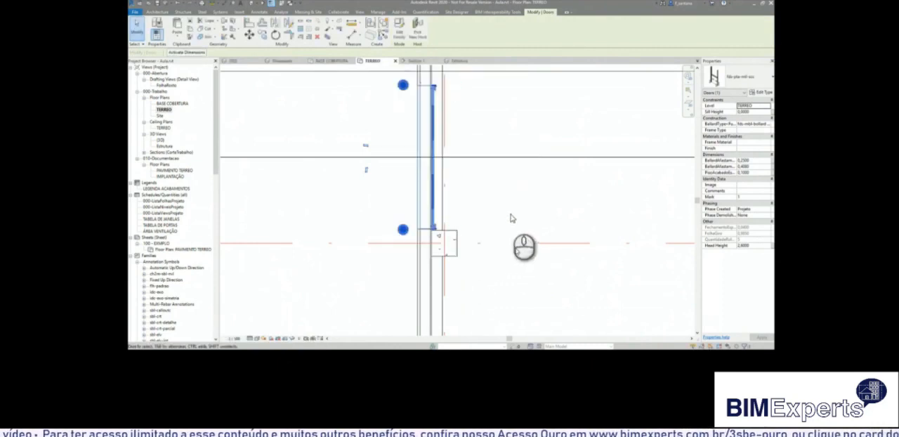
pyautogui.click(511, 214)
# Copy the two doors between grids E and F, with their four detail lines, along the wall to the bay beyond the next one.
pyautogui.scroll(-2, 505, 218)
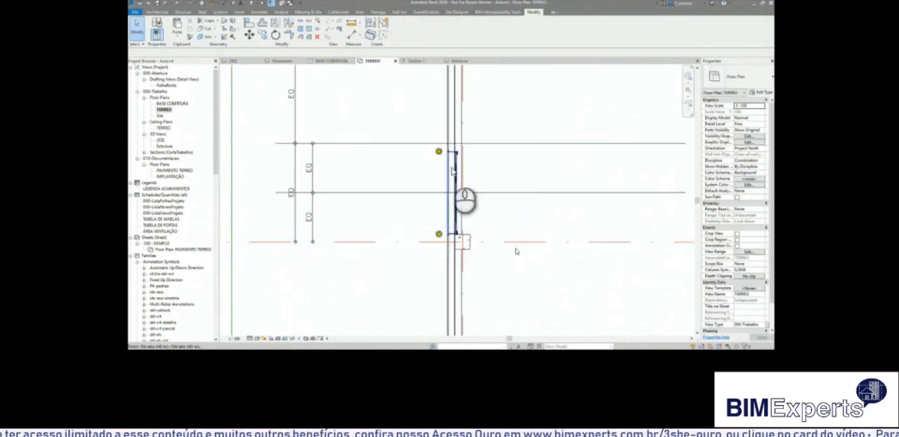
pyautogui.scroll(-3, 449, 163)
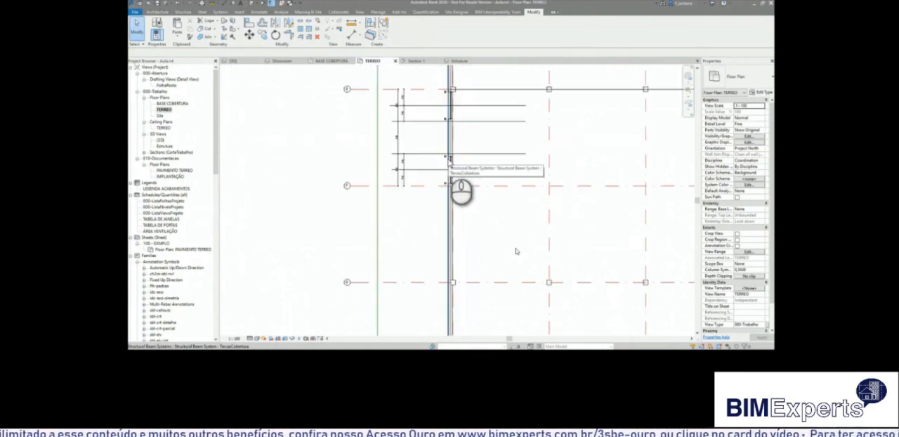
pyautogui.moveTo(457, 150); pyautogui.dragTo(458, 210, button='middle')
pyautogui.scroll(-6, 456, 209)
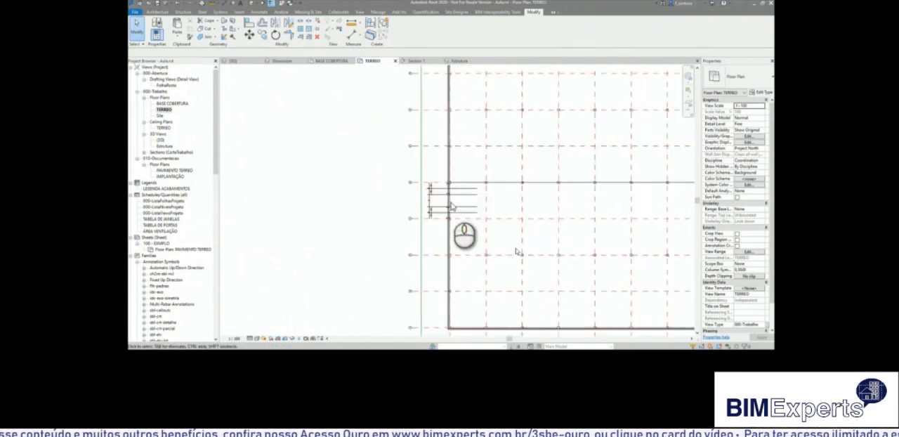
pyautogui.scroll(8, 452, 205)
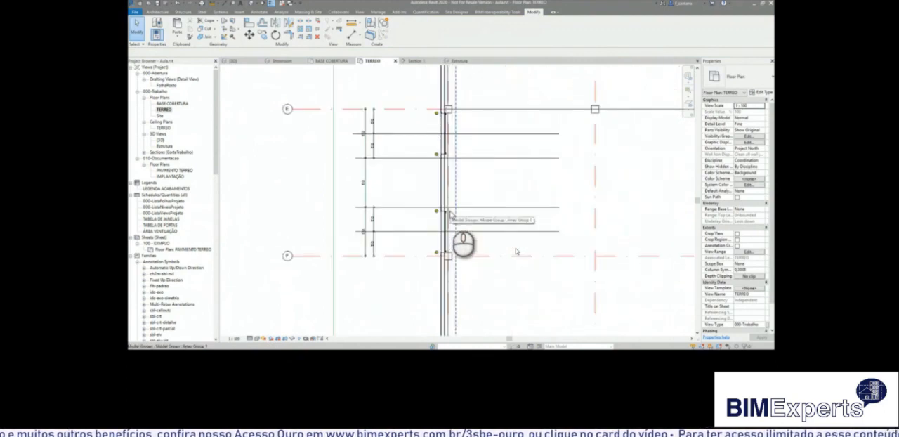
pyautogui.click(435, 213)
pyautogui.keyDown('ctrl'); pyautogui.click(436, 154); pyautogui.keyUp('ctrl')
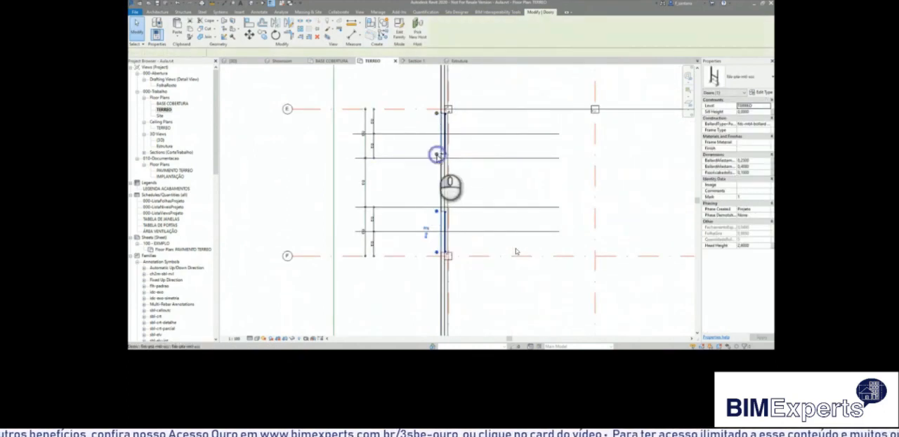
pyautogui.click(264, 37)
pyautogui.scroll(-5, 400, 151)
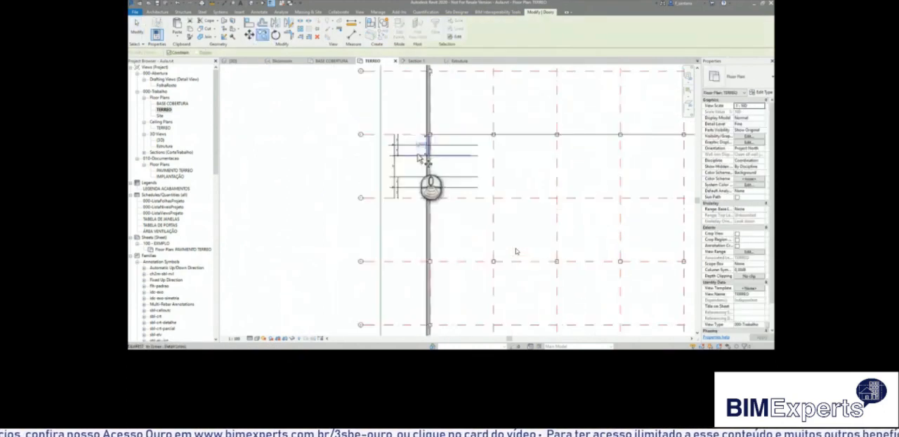
pyautogui.click(384, 142)
pyautogui.click(384, 226)
pyautogui.press('Escape')
pyautogui.scroll(6, 426, 245)
pyautogui.scroll(-4, 398, 197)
pyautogui.scroll(-5, 398, 197)
pyautogui.moveTo(417, 168); pyautogui.dragTo(407, 191, button='middle')
pyautogui.scroll(3, 411, 174)
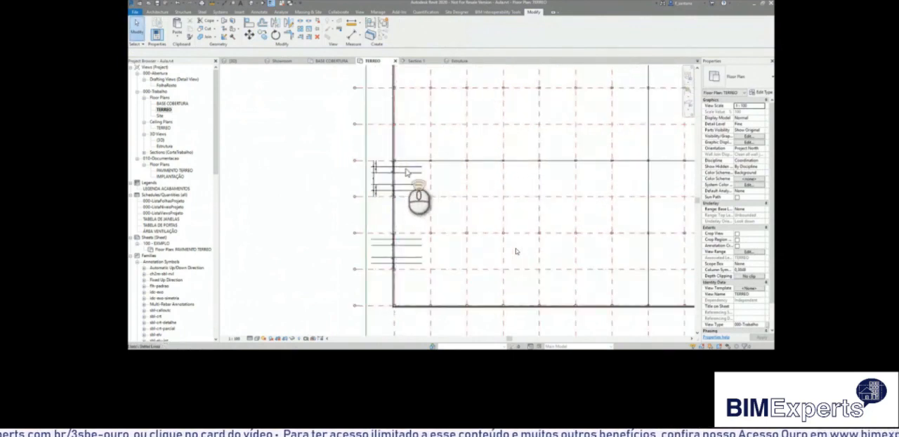
pyautogui.scroll(2, 406, 172)
pyautogui.scroll(4, 402, 174)
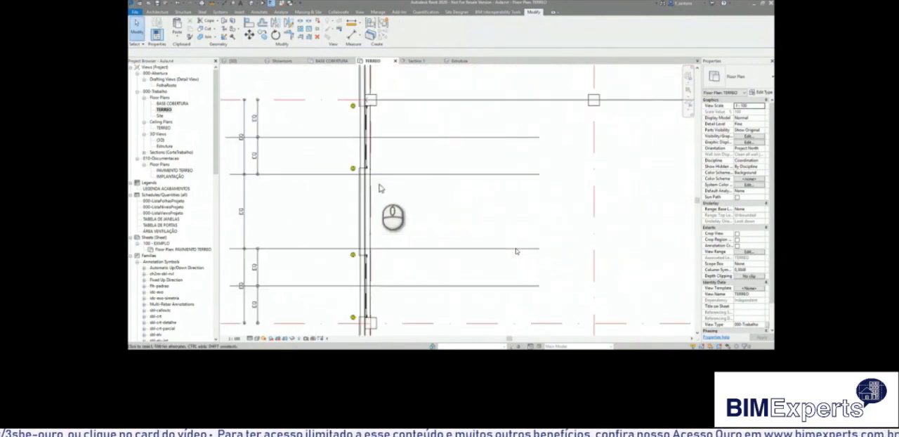
# Open the {3D} view and turn on its section box.
pyautogui.scroll(-6, 362, 162)
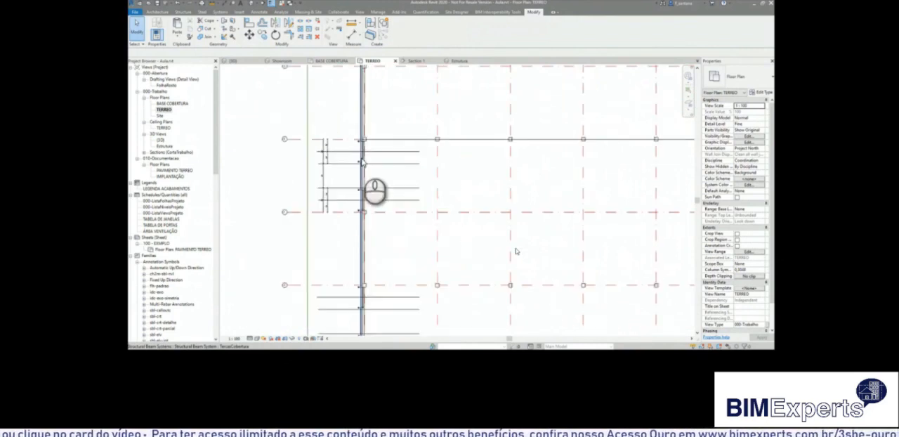
pyautogui.scroll(-4, 231, 165)
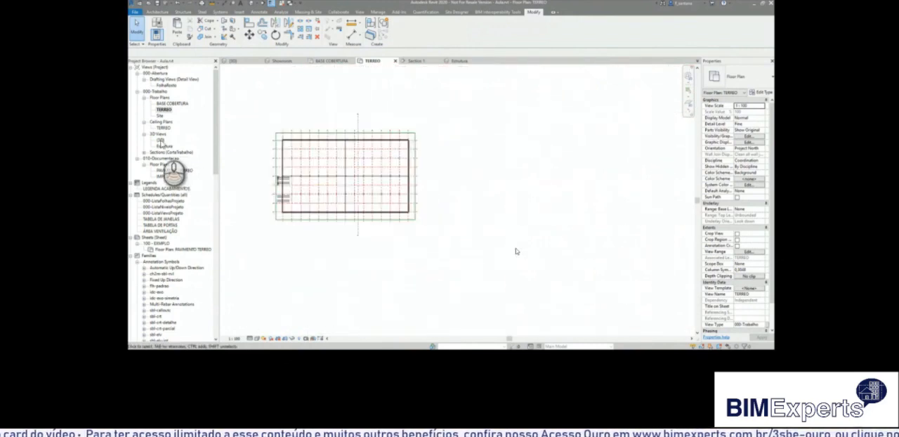
pyautogui.doubleClick(160, 140)
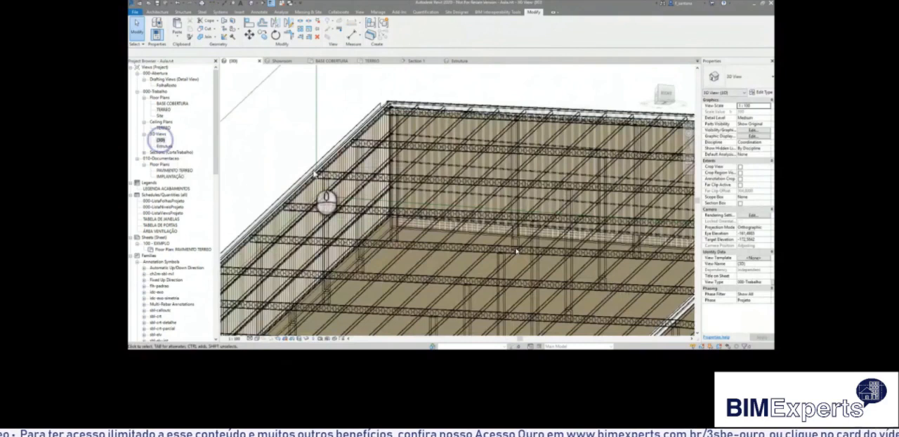
pyautogui.click(740, 204)
# Pull the section box in so that only a strip of the building along the wall with the doors remains.
pyautogui.moveTo(476, 135)
pyautogui.keyDown('shift'); pyautogui.mouseDown(button='middle')
pyautogui.moveTo(493, 231)
pyautogui.moveTo(503, 219)
pyautogui.mouseUp(button='middle'); pyautogui.keyUp('shift')
pyautogui.scroll(-7, 503, 211)
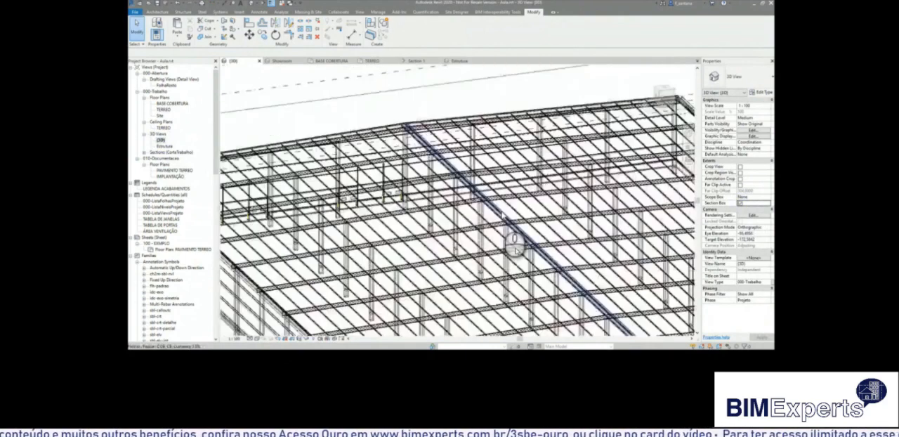
pyautogui.click(378, 213)
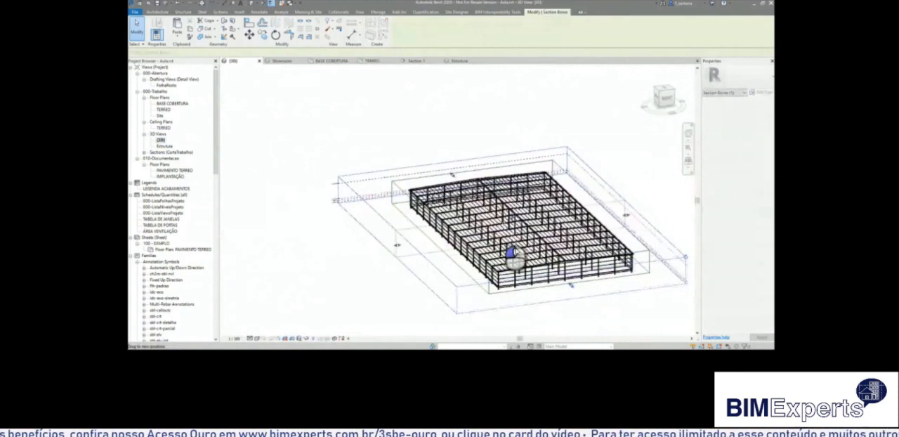
pyautogui.keyDown('shift'); pyautogui.moveTo(488, 231); pyautogui.dragTo(431, 219, button='middle'); pyautogui.keyUp('shift')
pyautogui.scroll(5, 457, 235)
pyautogui.scroll(3, 387, 183)
pyautogui.scroll(5, 394, 181)
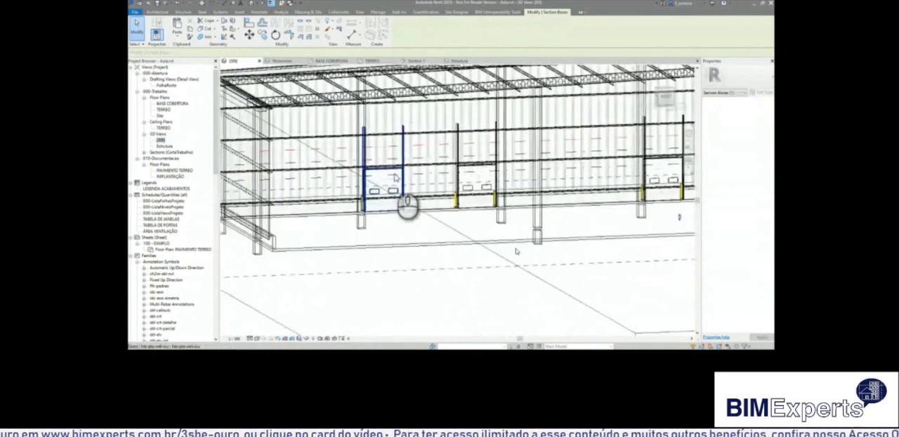
pyautogui.press('Escape')
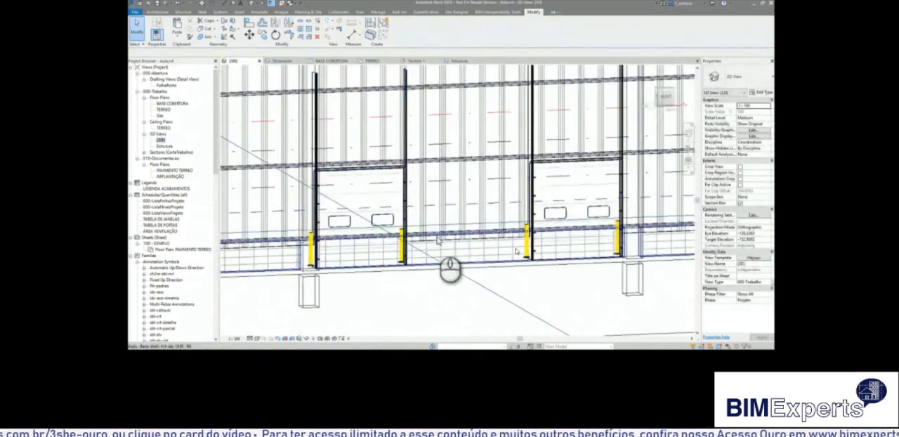
# Edit the boundary of the beam system on the door wall and pick both side edges of the first door as boundary lines.
pyautogui.click(430, 160)
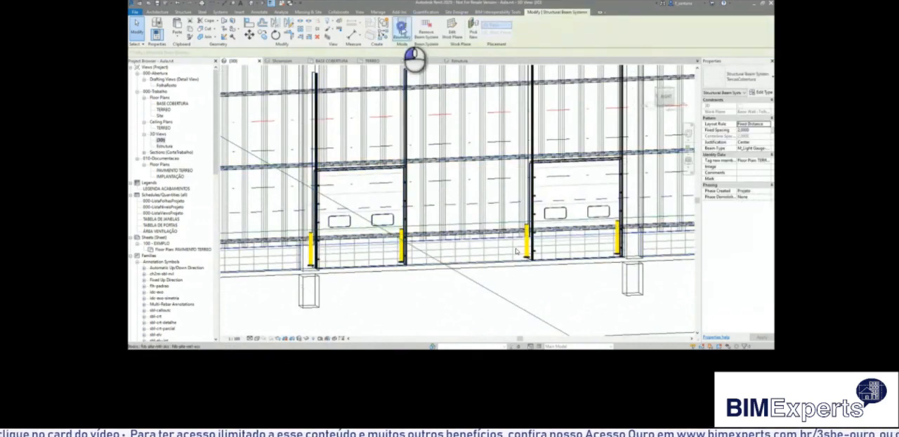
pyautogui.click(401, 28)
pyautogui.scroll(3, 337, 236)
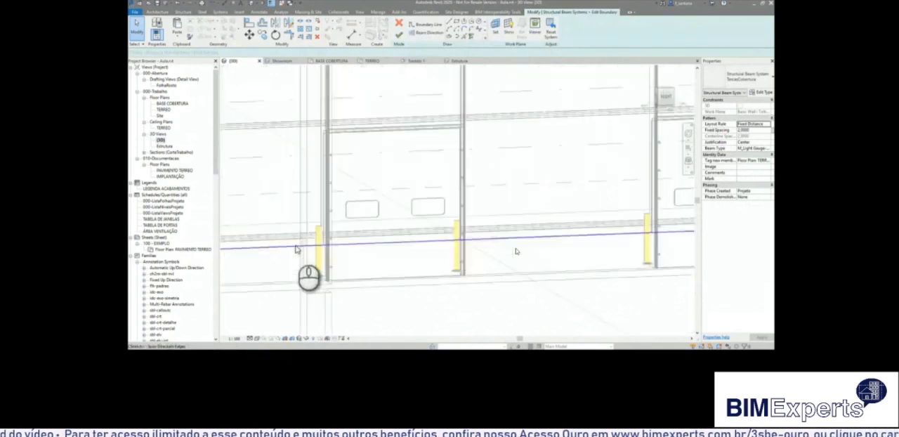
pyautogui.moveTo(477, 220)
pyautogui.keyDown('shift'); pyautogui.mouseDown(button='middle')
pyautogui.moveTo(498, 237)
pyautogui.moveTo(490, 257)
pyautogui.moveTo(503, 290)
pyautogui.moveTo(477, 218)
pyautogui.mouseUp(button='middle'); pyautogui.keyUp('shift')
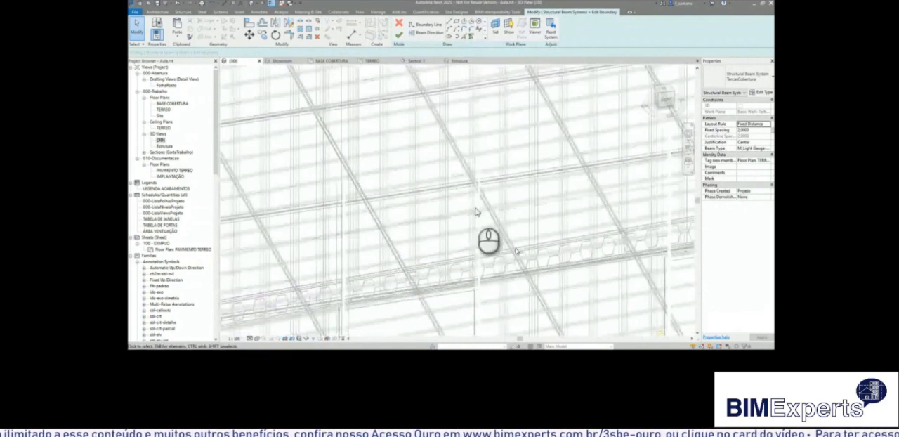
pyautogui.click(467, 39)
pyautogui.scroll(6, 499, 204)
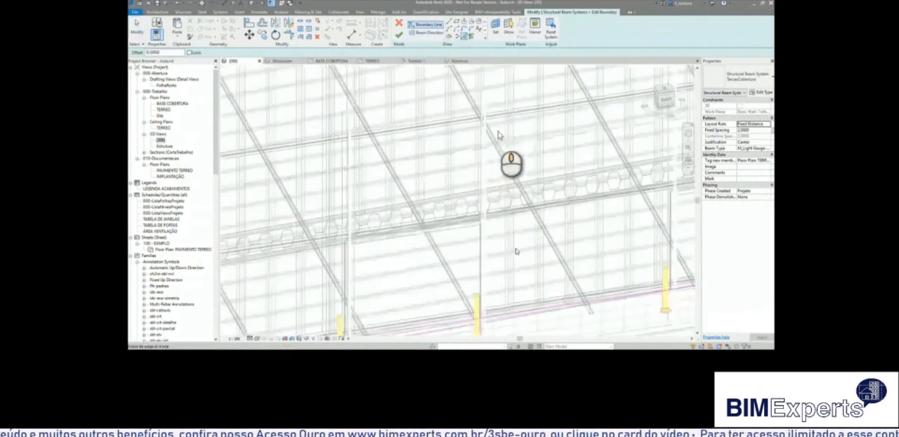
pyautogui.scroll(3, 477, 102)
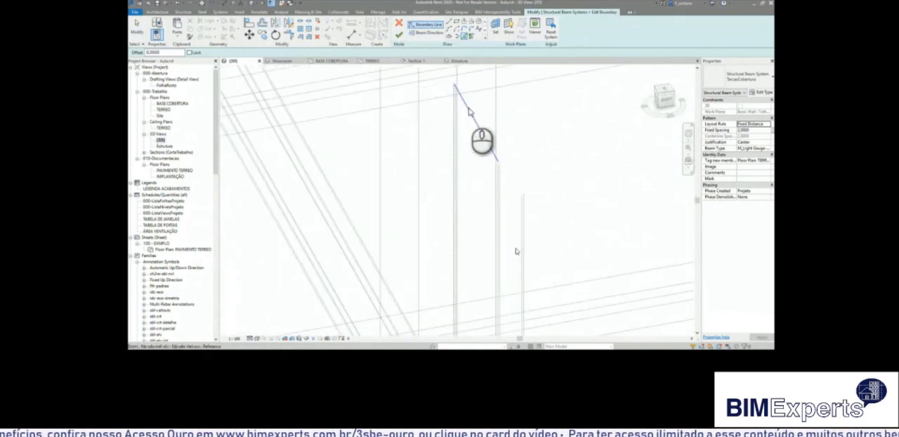
pyautogui.scroll(-8, 470, 111)
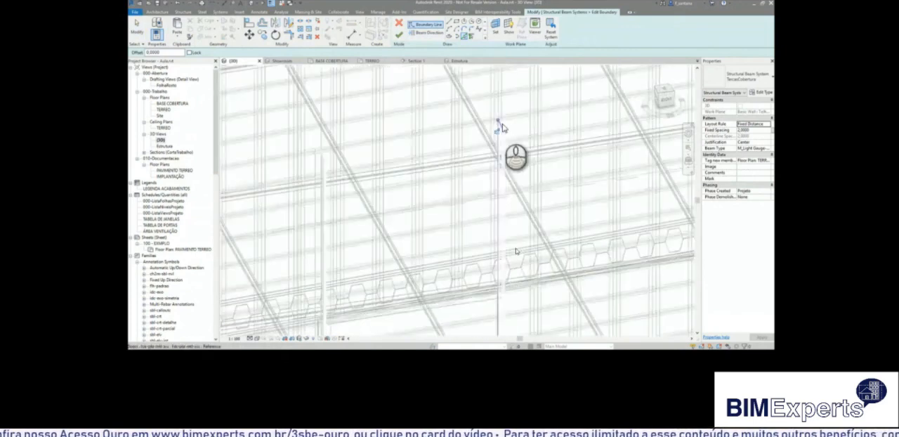
pyautogui.scroll(6, 409, 143)
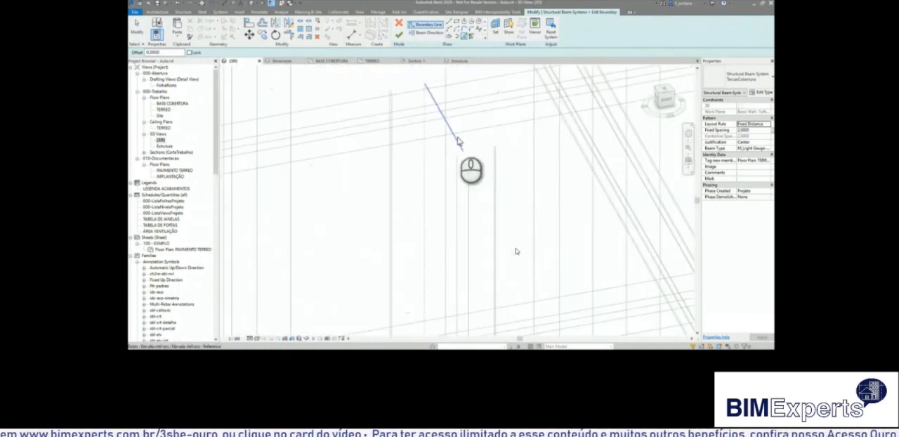
pyautogui.scroll(-6, 427, 199)
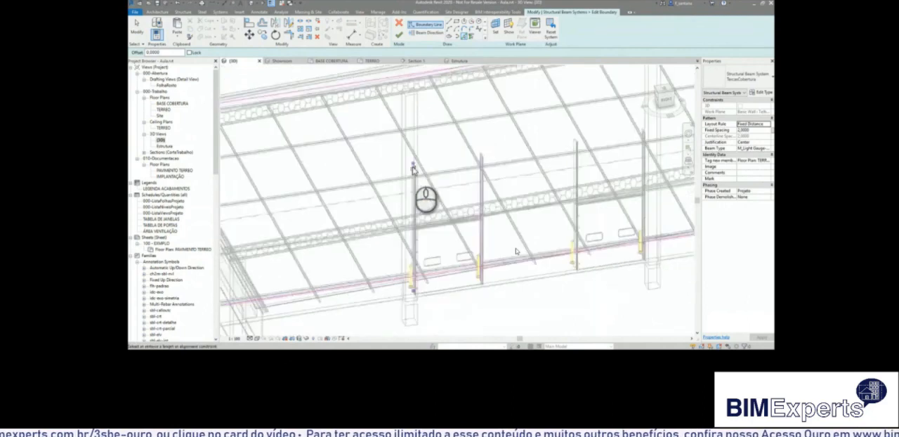
# Pick both side edges of the second door in the same bay as boundary lines.
pyautogui.scroll(3, 592, 149)
pyautogui.scroll(5, 590, 148)
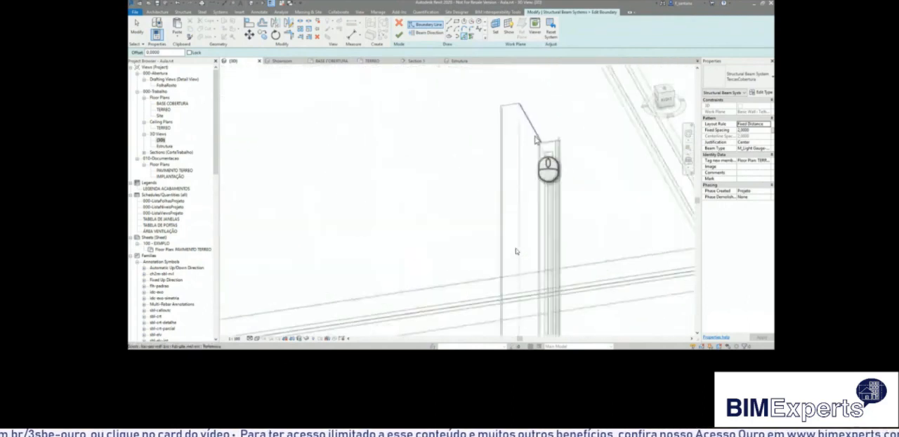
pyautogui.scroll(-6, 535, 136)
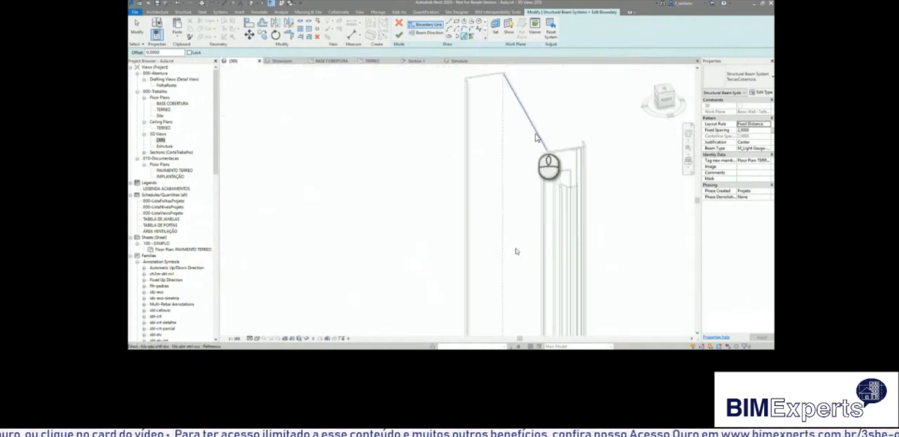
pyautogui.scroll(5, 552, 149)
pyautogui.scroll(-3, 551, 154)
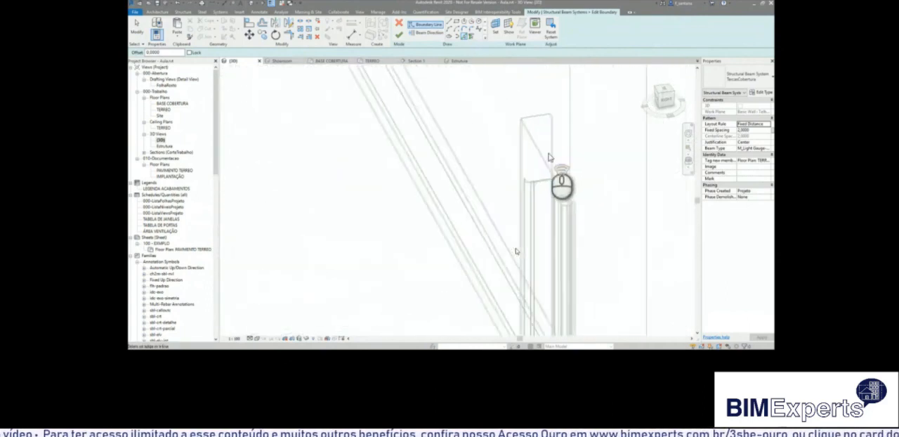
pyautogui.scroll(-6, 546, 167)
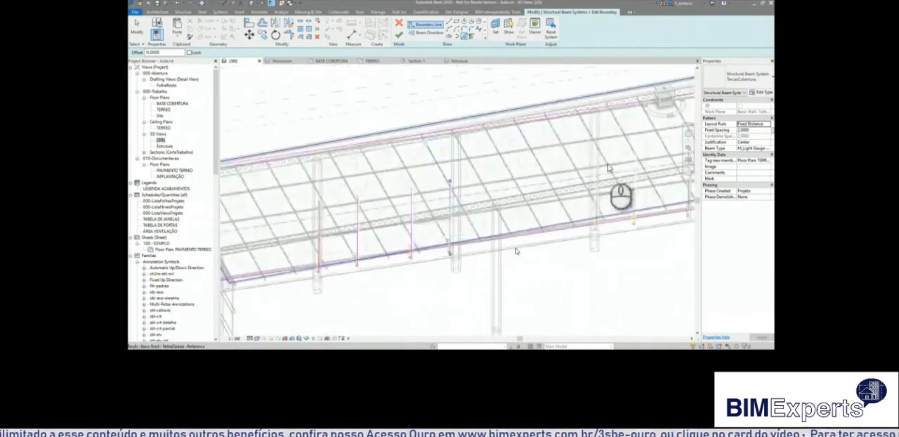
# Pick both side edges of the first door in the other door bay as boundary lines.
pyautogui.scroll(6, 565, 187)
pyautogui.scroll(-4, 619, 167)
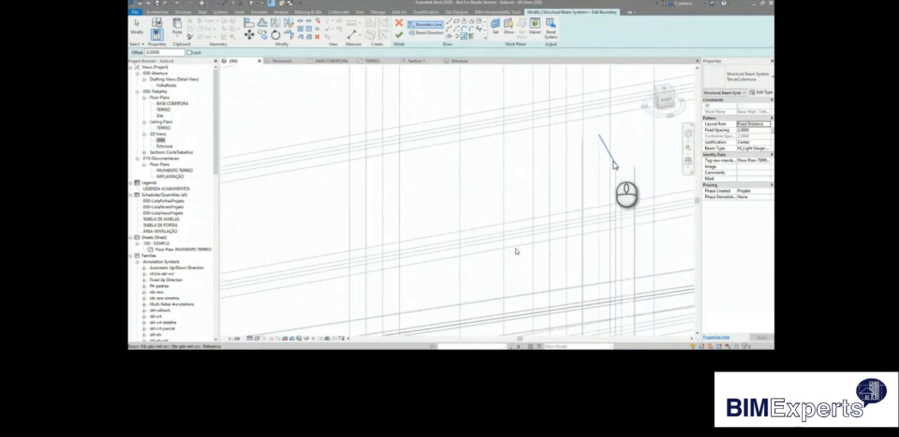
pyautogui.scroll(8, 441, 200)
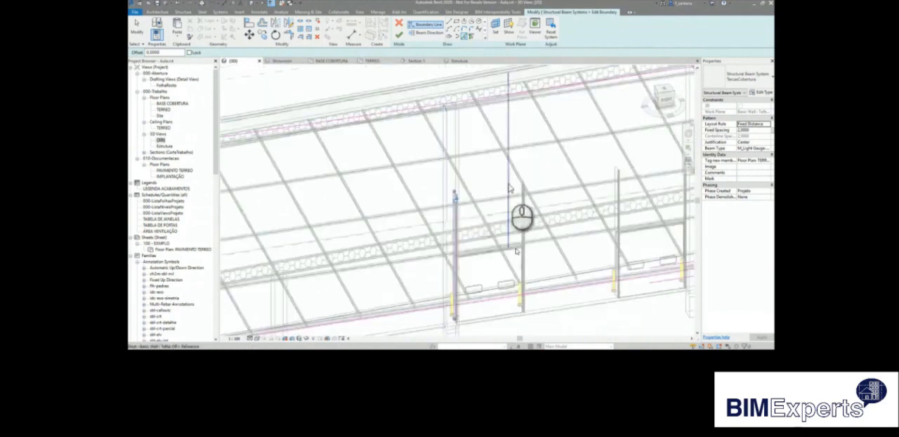
pyautogui.scroll(-4, 532, 184)
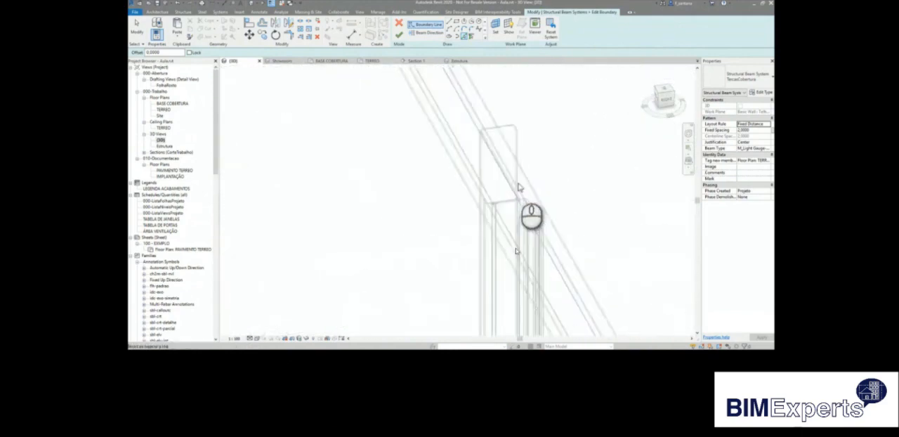
pyautogui.keyDown('shift'); pyautogui.moveTo(580, 224); pyautogui.dragTo(561, 231, button='middle'); pyautogui.keyUp('shift')
pyautogui.moveTo(556, 276); pyautogui.dragTo(529, 129, button='middle')
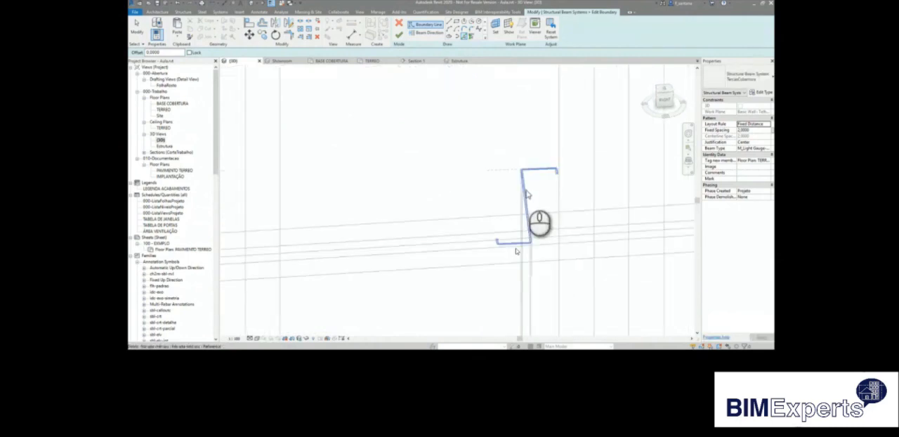
pyautogui.scroll(-6, 515, 250)
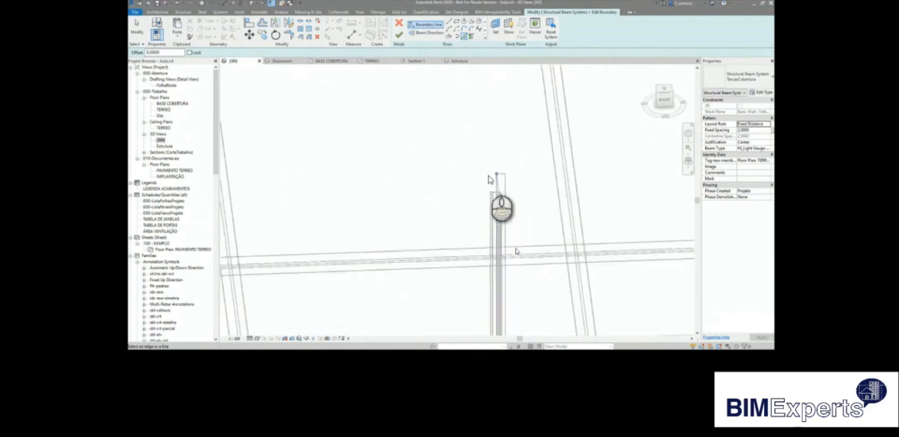
# Pick both side edges of the fourth door as boundary lines.
pyautogui.scroll(8, 611, 175)
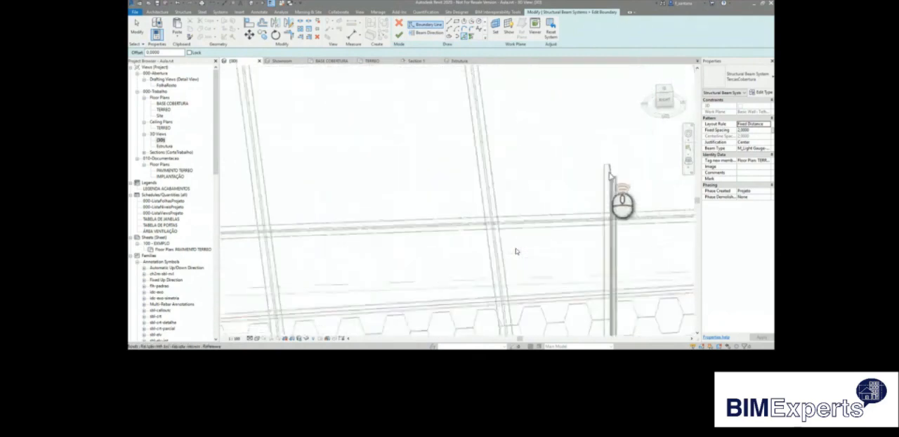
pyautogui.scroll(-2, 611, 175)
pyautogui.scroll(5, 611, 176)
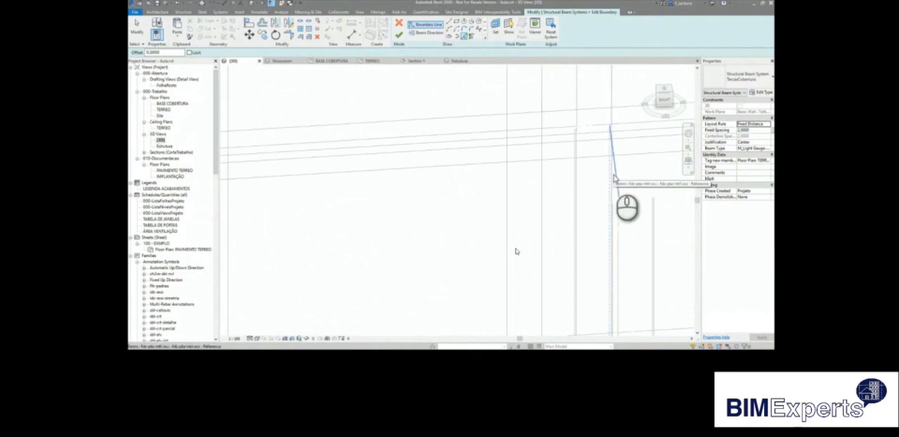
pyautogui.scroll(-8, 535, 186)
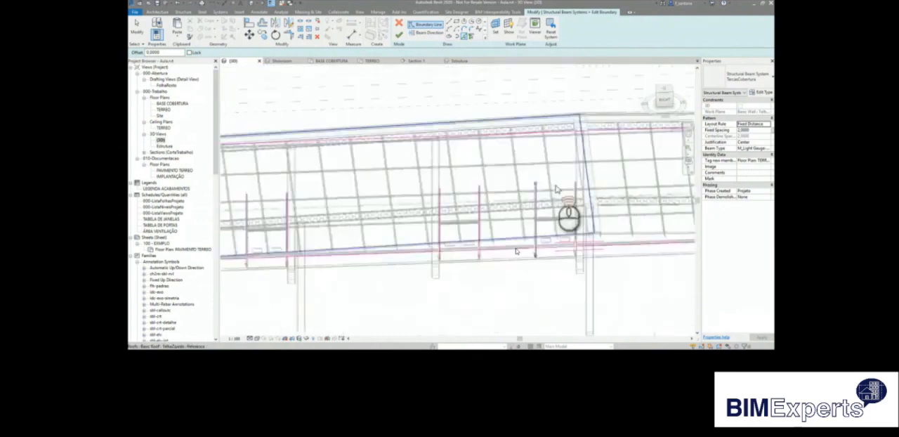
pyautogui.scroll(5, 616, 185)
pyautogui.scroll(6, 561, 185)
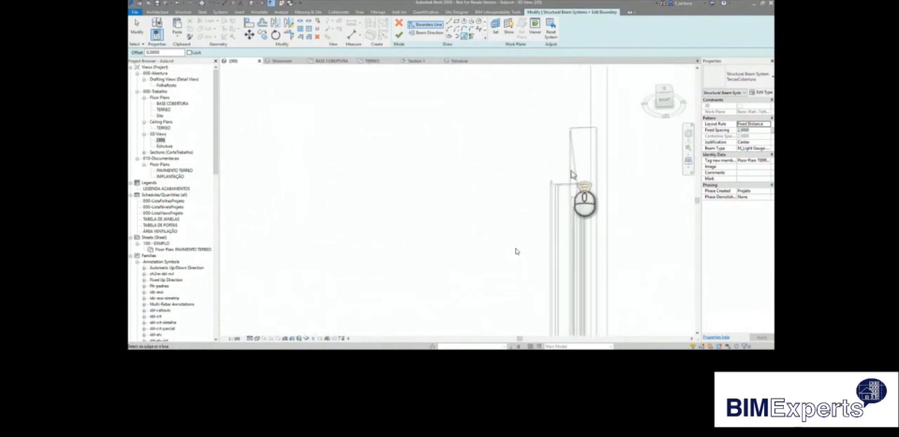
pyautogui.scroll(-6, 580, 173)
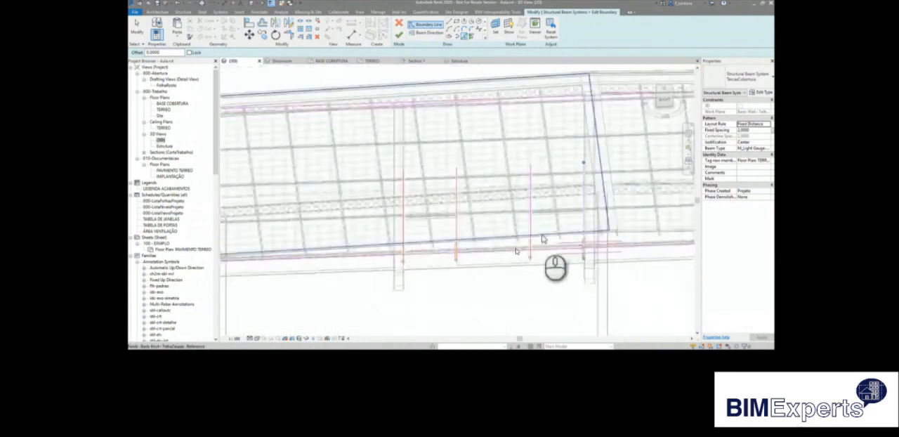
# Split the lower boundary line of the beam system within each of the four door openings.
pyautogui.keyDown('shift'); pyautogui.moveTo(542, 240); pyautogui.dragTo(576, 240, button='middle'); pyautogui.keyUp('shift')
pyautogui.scroll(-4, 576, 241)
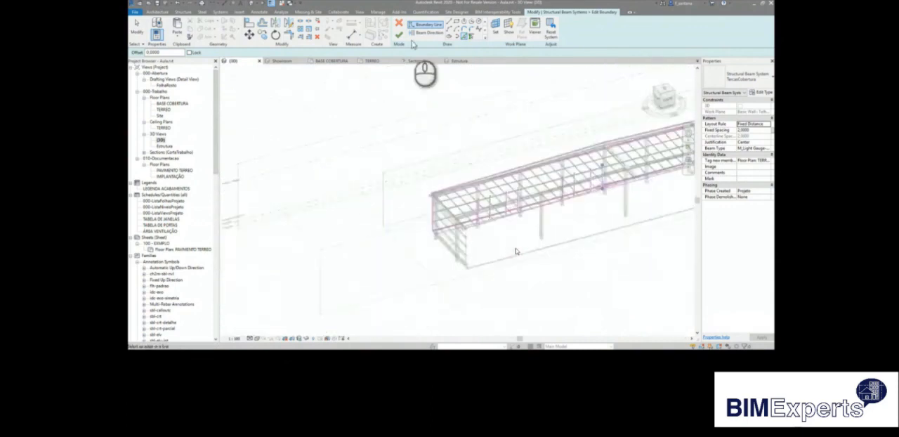
pyautogui.click(301, 24)
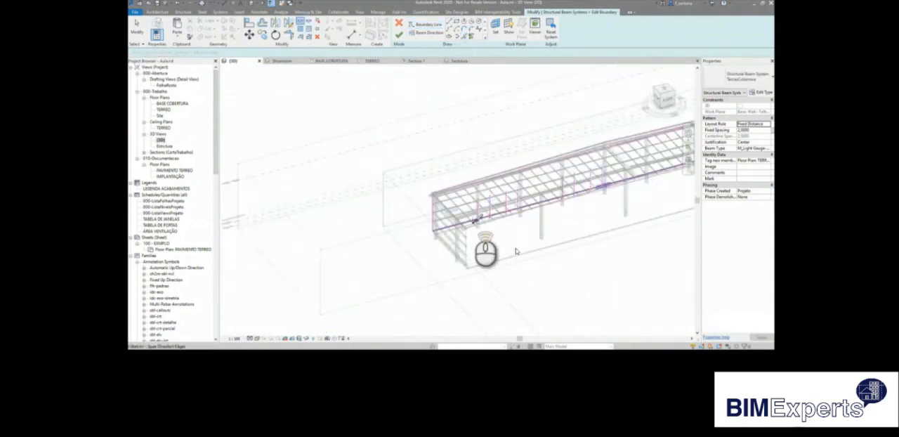
pyautogui.scroll(1, 486, 223)
pyautogui.click(488, 218)
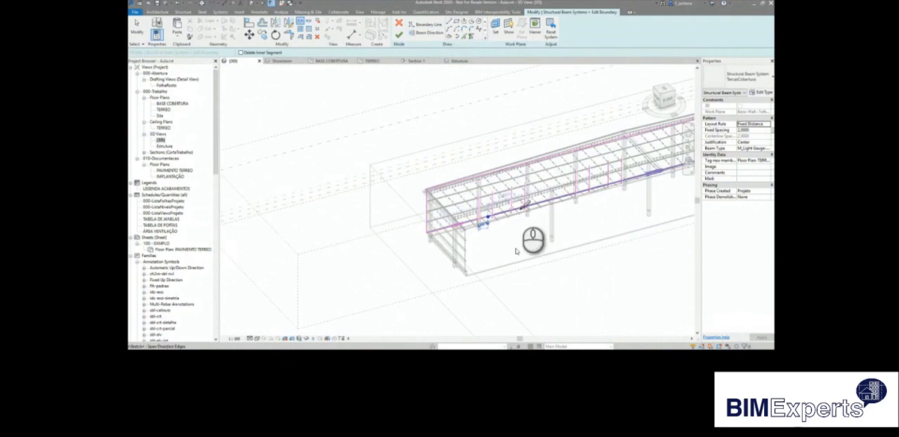
pyautogui.click(519, 206)
pyautogui.click(582, 190)
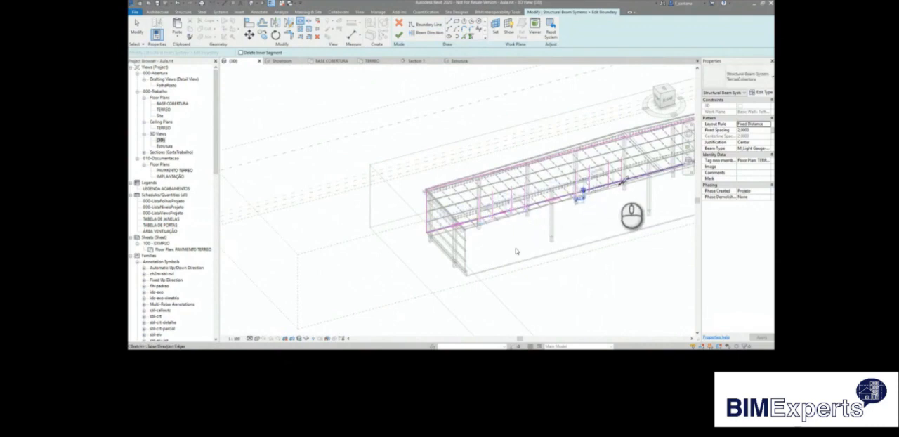
pyautogui.click(614, 184)
# Trim the lower boundary segments to corners with the side lines of both doors in the bay nearest the wall's end.
pyautogui.click(289, 36)
pyautogui.click(475, 223)
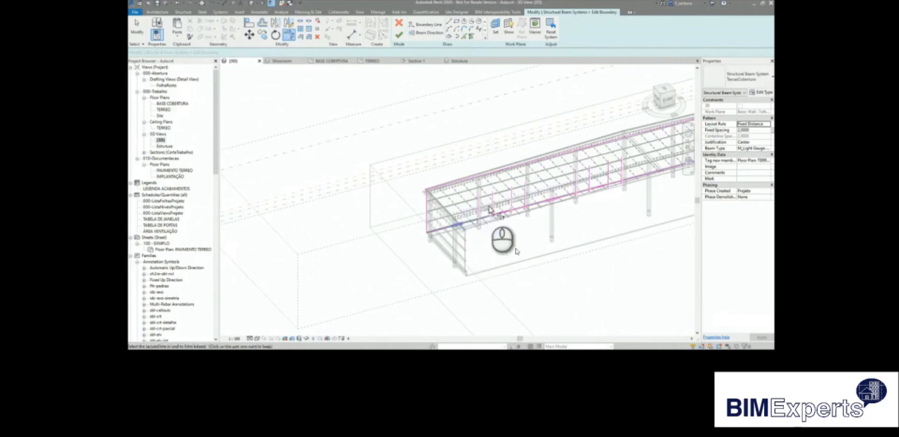
pyautogui.click(481, 210)
pyautogui.click(493, 210)
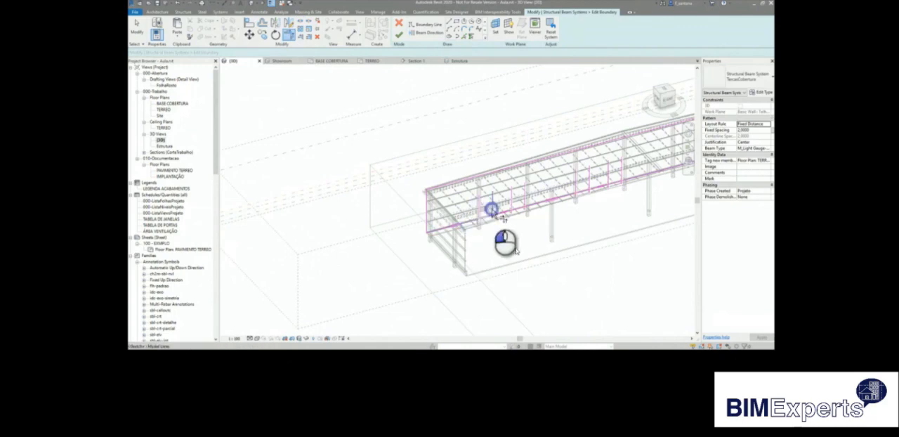
pyautogui.keyDown('shift'); pyautogui.moveTo(511, 215); pyautogui.dragTo(507, 215, button='middle'); pyautogui.keyUp('shift')
pyautogui.click(514, 199)
pyautogui.click(531, 196)
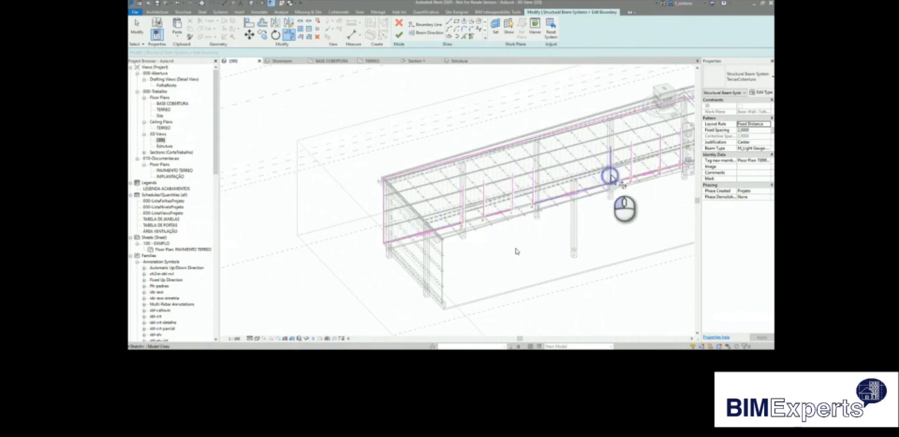
# Trim the lower boundary segments to corners with the side lines of both doors in the other door bay.
pyautogui.click(636, 173)
pyautogui.moveTo(648, 187)
pyautogui.mouseDown(button='middle')
pyautogui.moveTo(563, 224)
pyautogui.moveTo(510, 222)
pyautogui.mouseUp(button='middle')
pyautogui.click(523, 192)
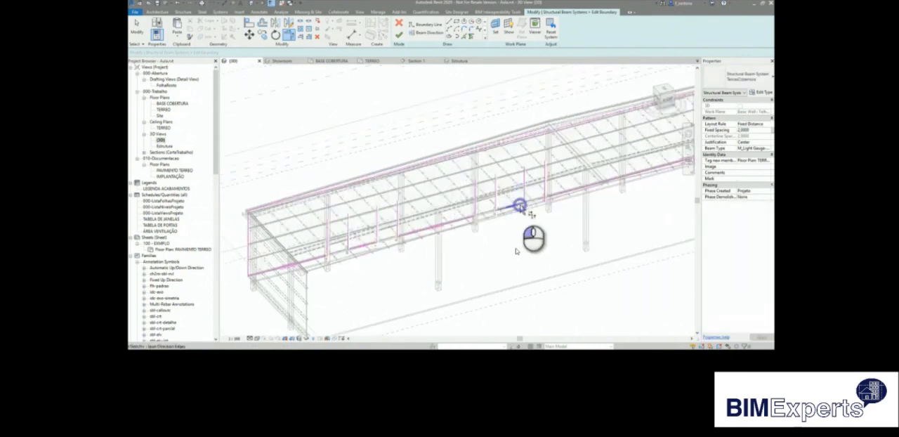
pyautogui.click(547, 196)
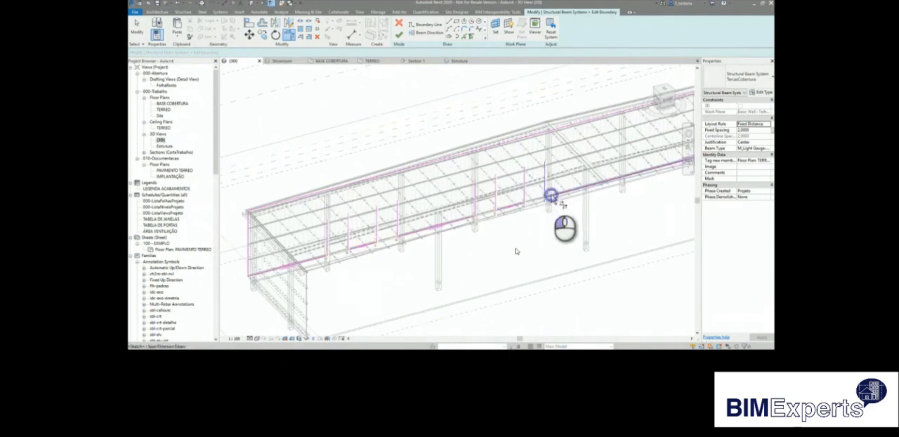
pyautogui.scroll(-2, 546, 204)
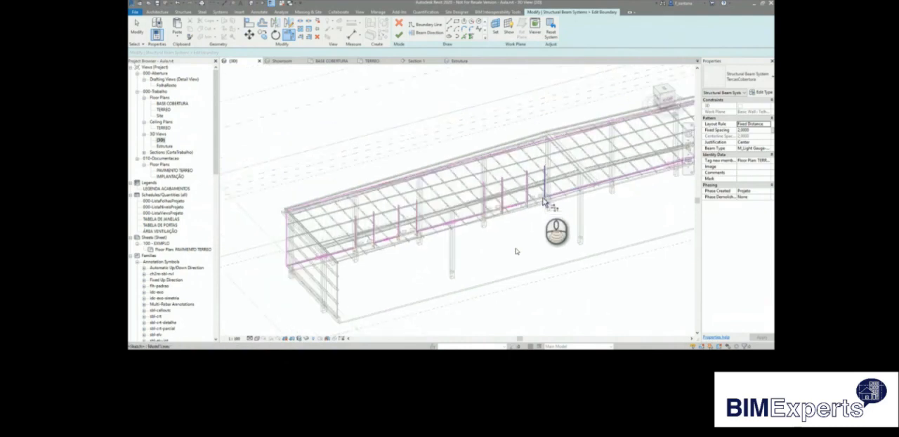
# Pick the top edges of both doors in the bay nearest the wall's end as boundary lines.
pyautogui.scroll(5, 422, 239)
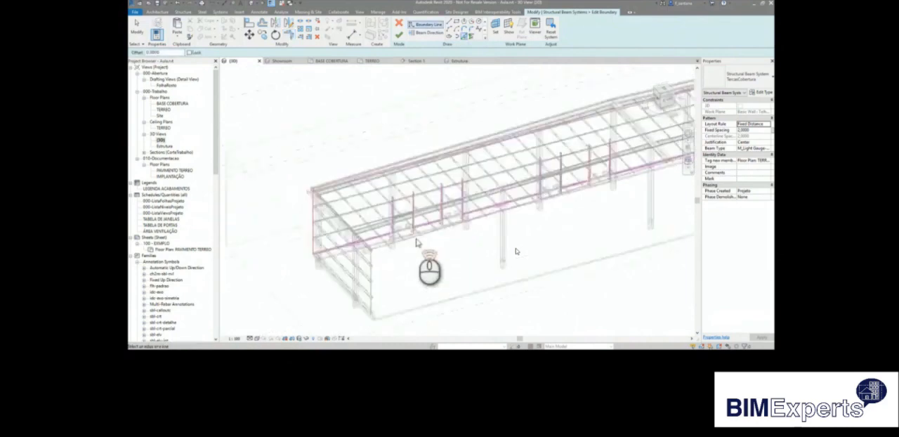
pyautogui.scroll(5, 331, 193)
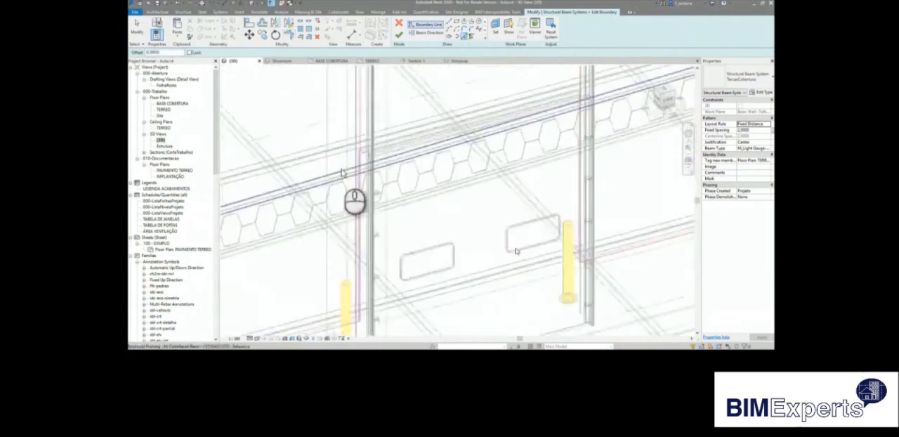
pyautogui.scroll(3, 361, 158)
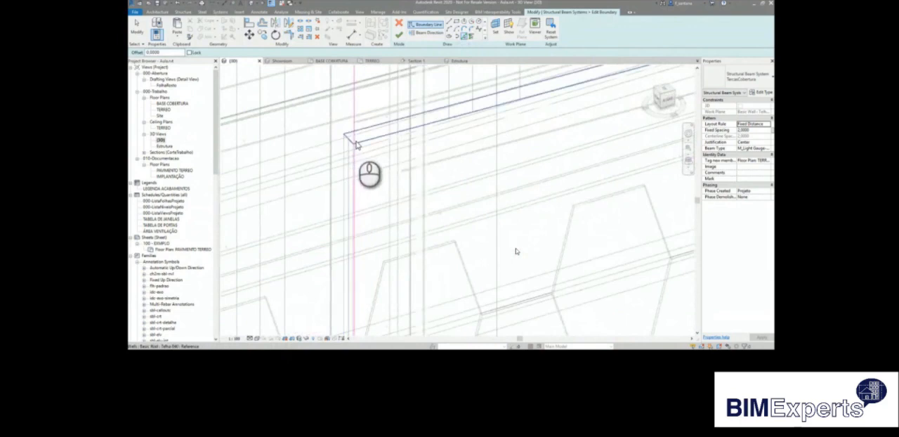
pyautogui.scroll(-5, 325, 187)
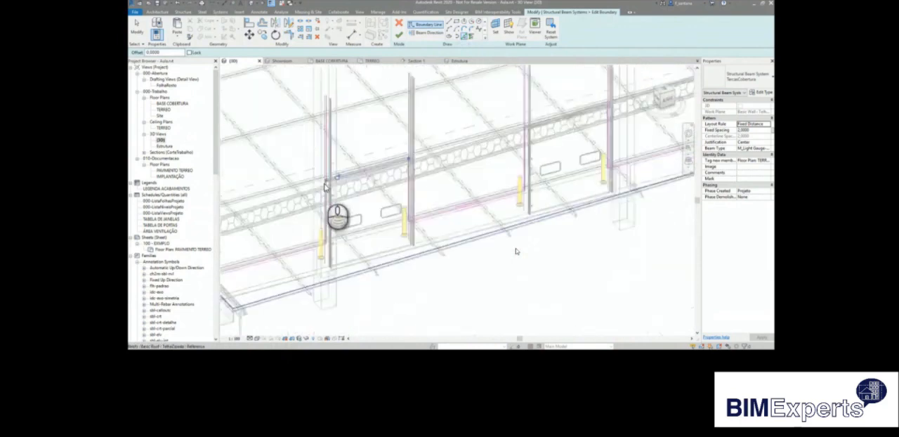
pyautogui.scroll(5, 491, 151)
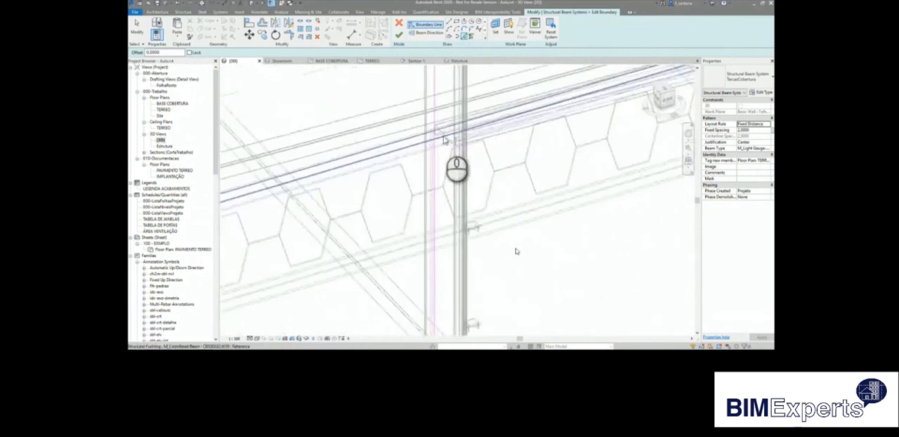
pyautogui.scroll(-3, 438, 136)
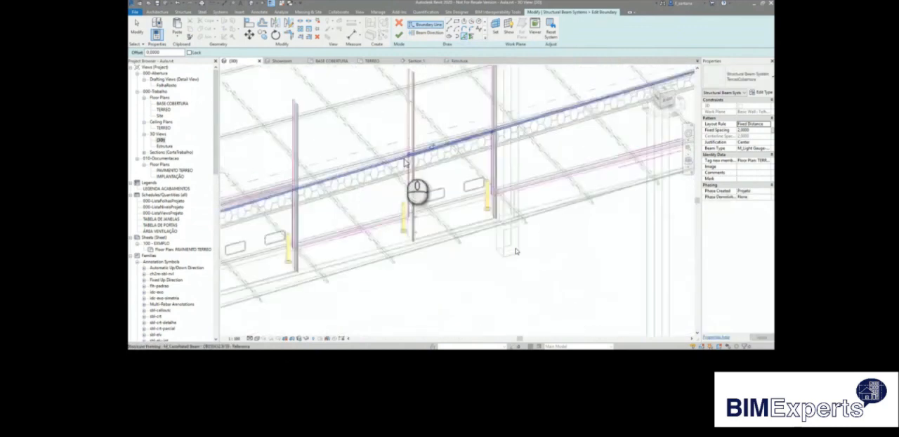
# Pick the top edges of the third and fourth doors as boundary lines.
pyautogui.scroll(-4, 404, 163)
pyautogui.scroll(5, 538, 153)
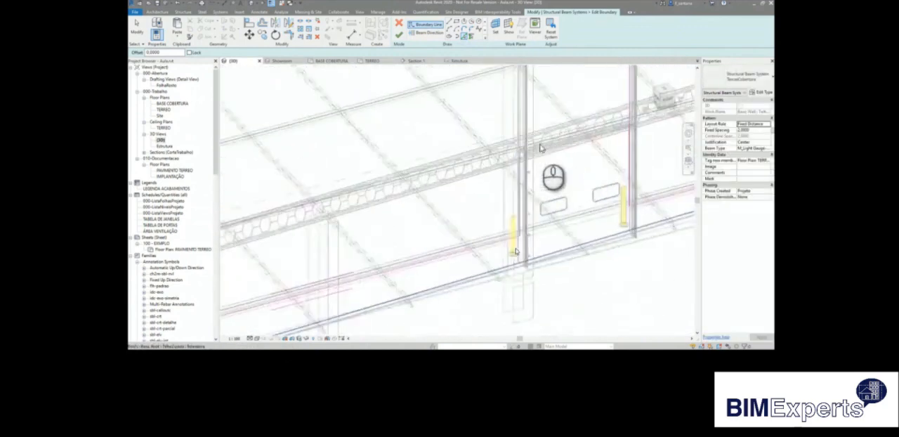
pyautogui.scroll(2, 534, 151)
pyautogui.scroll(-2, 533, 153)
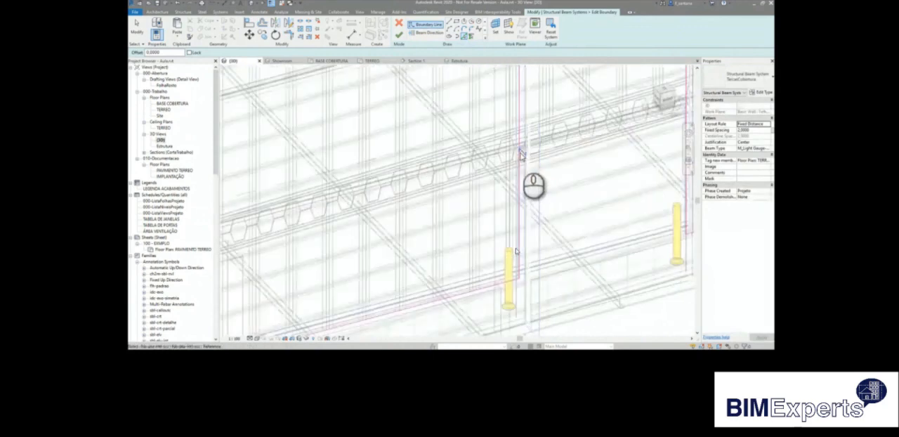
pyautogui.scroll(3, 527, 153)
pyautogui.scroll(2, 521, 154)
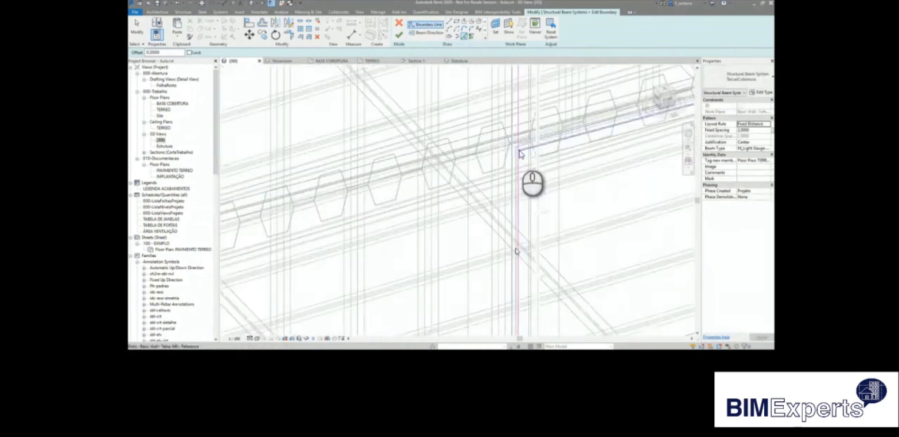
pyautogui.scroll(3, 519, 153)
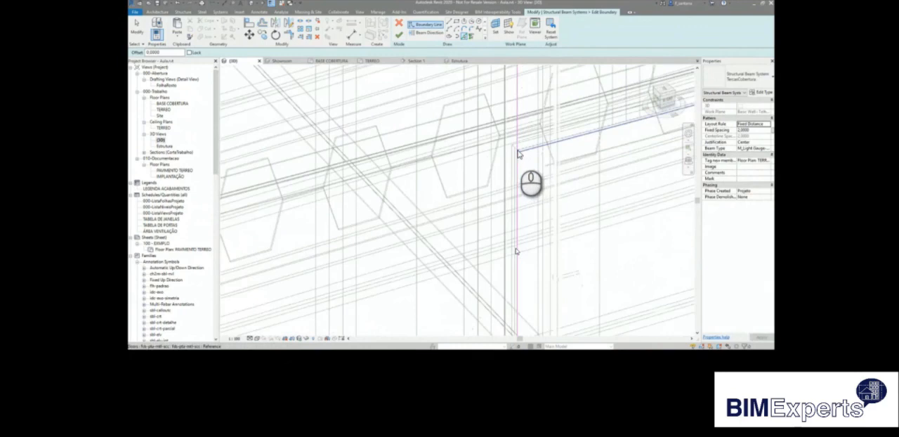
pyautogui.scroll(-6, 417, 191)
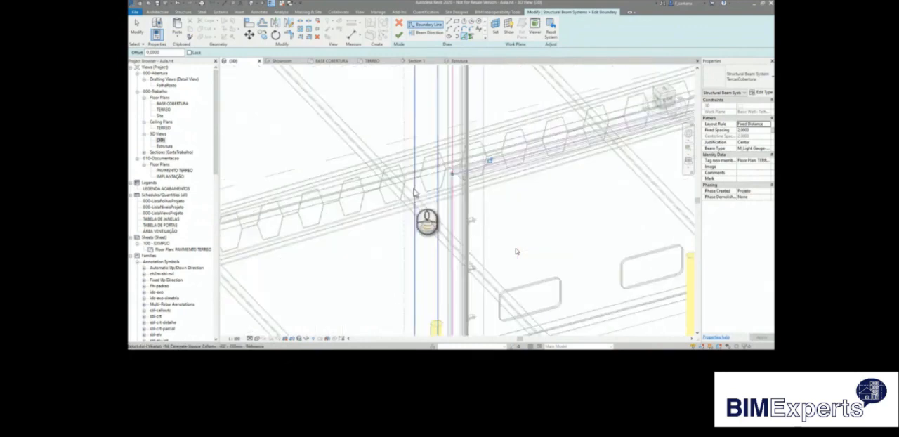
pyautogui.moveTo(621, 145); pyautogui.dragTo(476, 214, button='middle')
pyautogui.scroll(5, 476, 218)
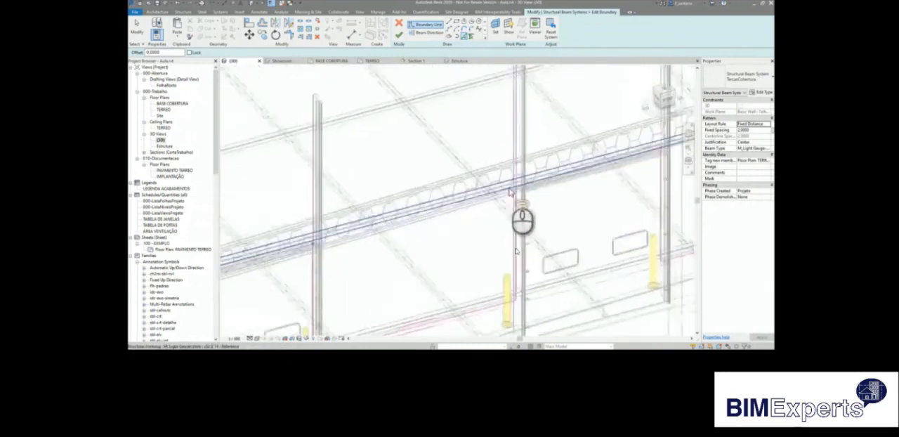
pyautogui.keyDown('shift'); pyautogui.moveTo(489, 193); pyautogui.dragTo(562, 183, button='middle'); pyautogui.keyUp('shift')
# Trim the top and side boundary lines of the third and fourth doors into closed corners.
pyautogui.click(288, 34)
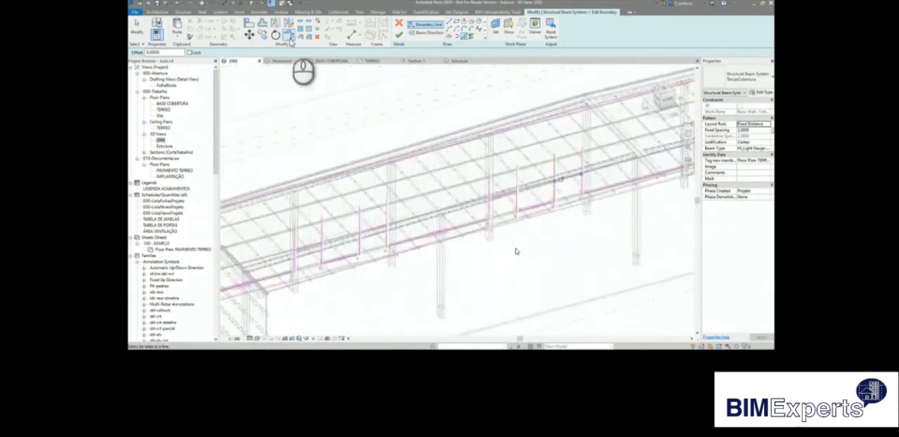
pyautogui.click(577, 181)
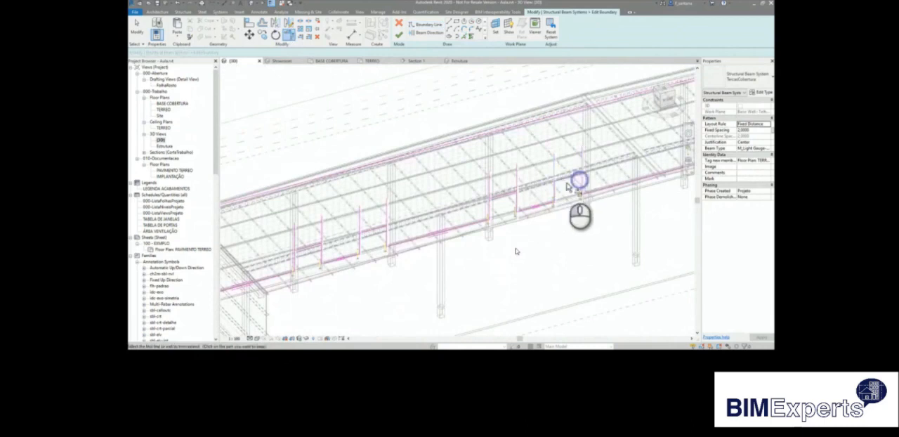
pyautogui.click(510, 193)
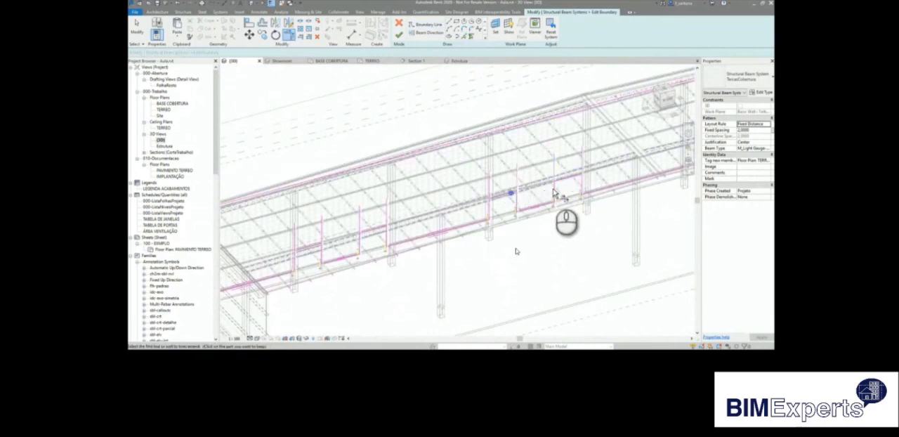
pyautogui.click(491, 201)
# Trim the top and side boundary lines of the first and second doors into closed corners.
pyautogui.keyDown('shift'); pyautogui.moveTo(487, 207); pyautogui.dragTo(616, 169, button='middle'); pyautogui.keyUp('shift')
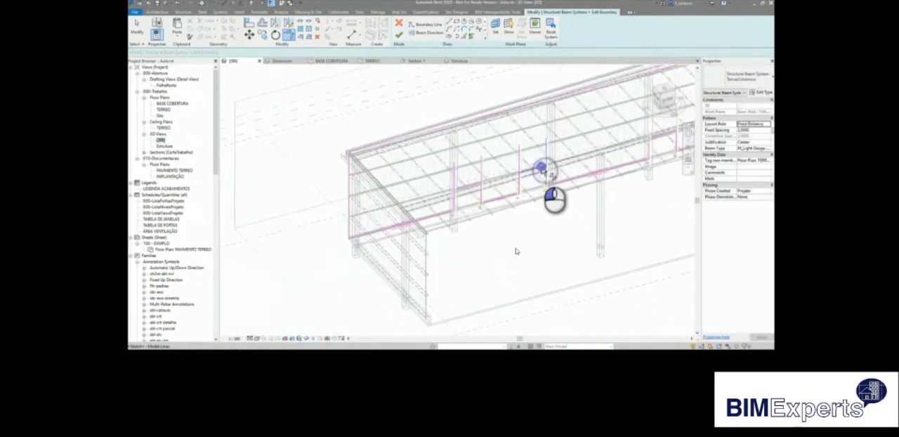
pyautogui.click(520, 176)
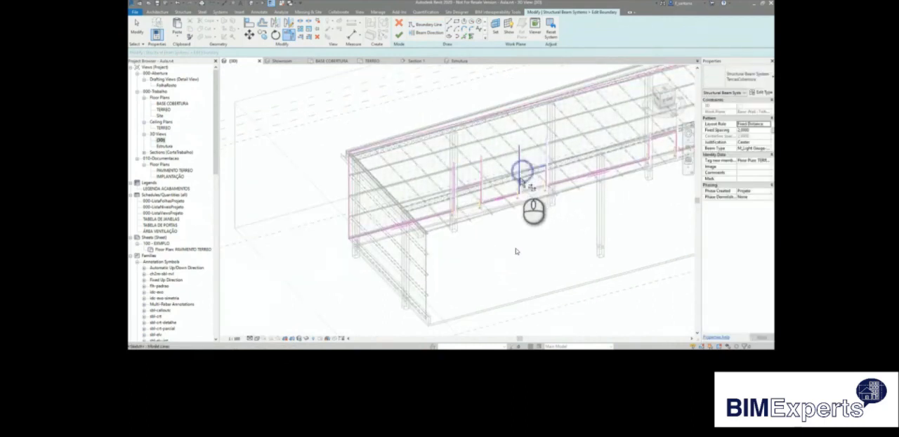
pyautogui.click(469, 188)
pyautogui.click(459, 187)
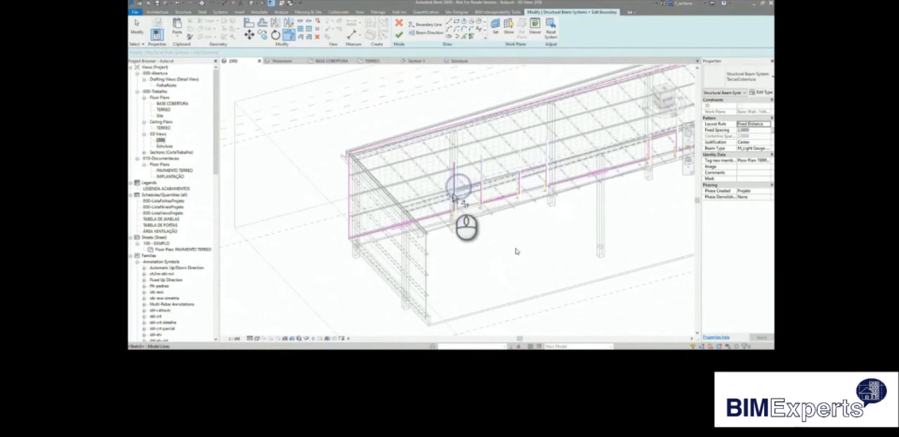
pyautogui.scroll(-3, 467, 219)
# Set the beam direction parallel to the wall's lower boundary line and finish editing the beam system boundary.
pyautogui.click(418, 33)
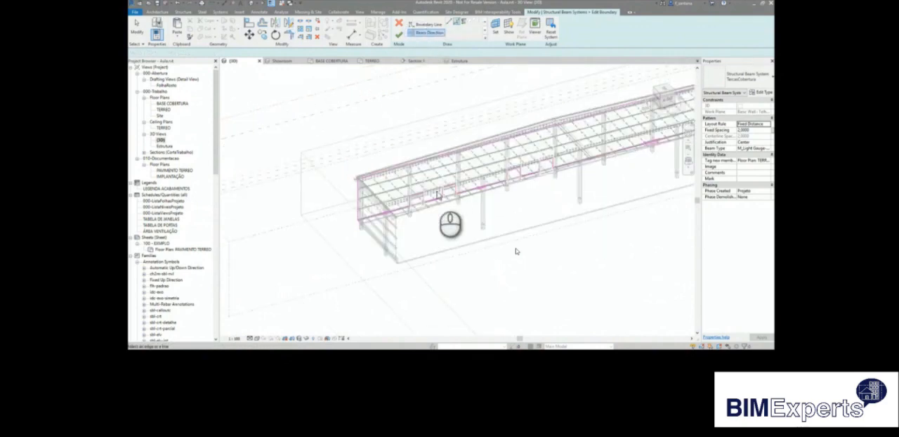
pyautogui.click(433, 200)
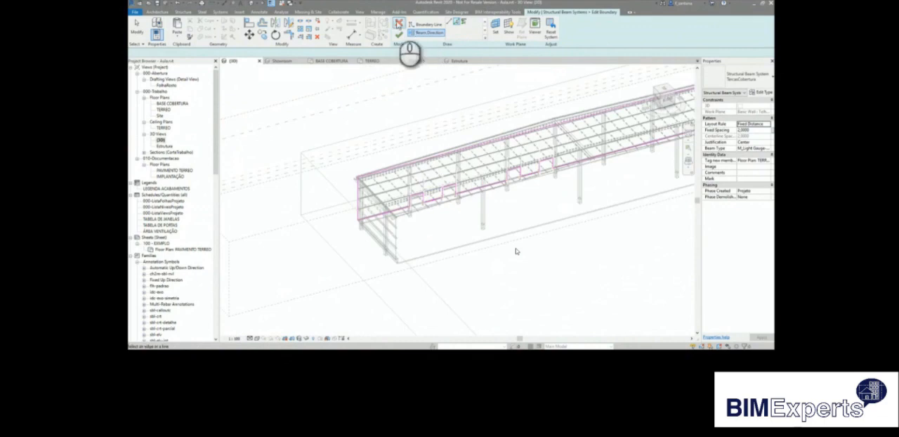
pyautogui.click(398, 33)
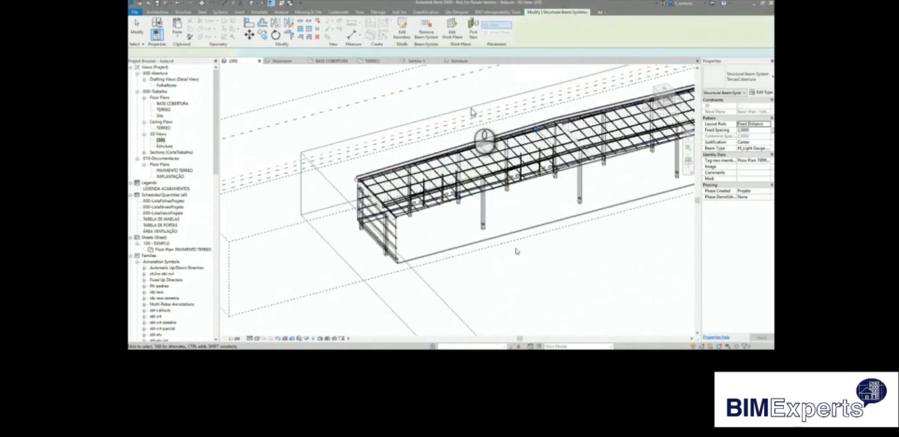
# Open the Estrutura 3D view to check the wall beams around the door openings.
pyautogui.scroll(2, 427, 222)
pyautogui.scroll(3, 426, 222)
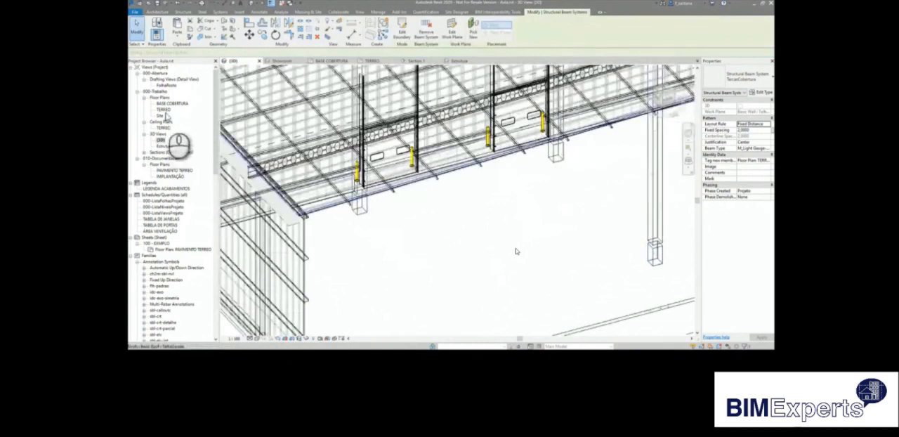
pyautogui.doubleClick(165, 146)
pyautogui.moveTo(435, 183); pyautogui.dragTo(658, 272, button='middle')
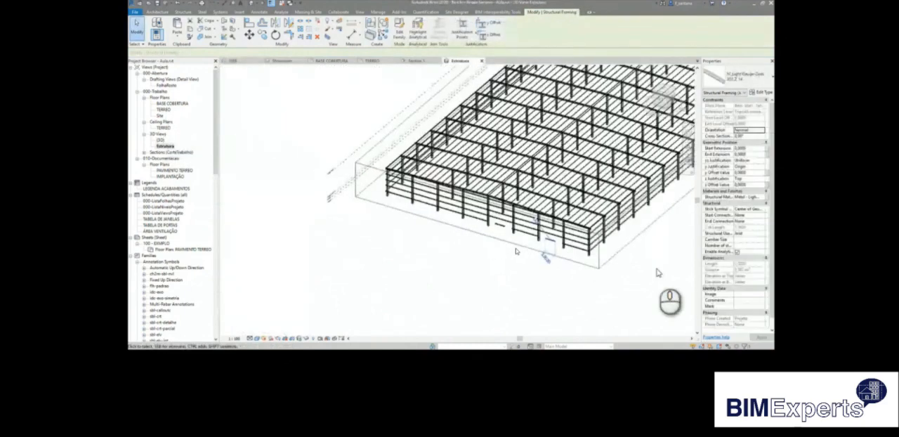
pyautogui.scroll(5, 540, 244)
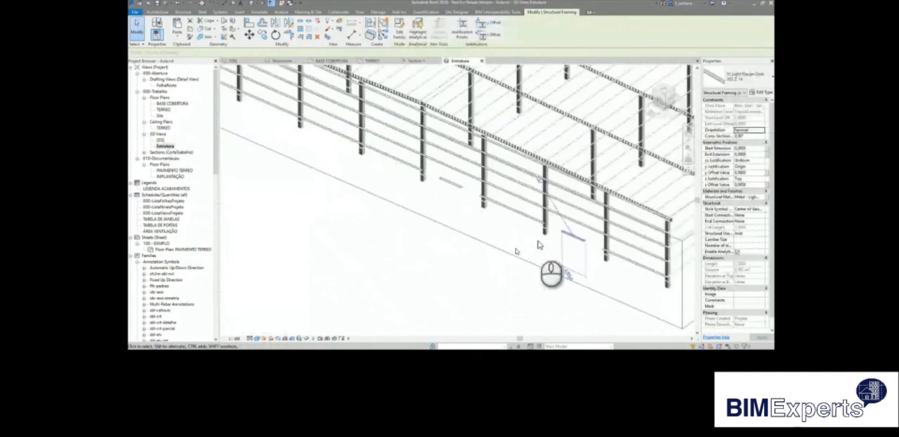
# Select all beams in the lowest row of the door wall and set their cross-section rotation to 180°.
pyautogui.keyDown('shift'); pyautogui.moveTo(617, 260); pyautogui.dragTo(587, 266, button='middle'); pyautogui.keyUp('shift')
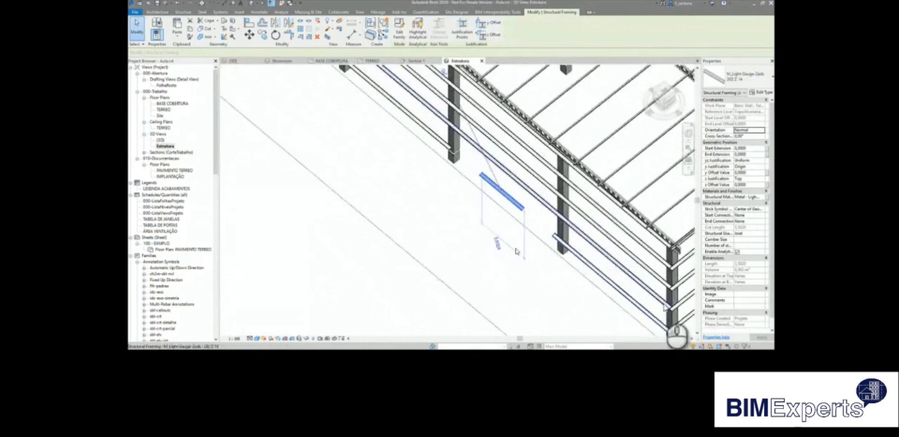
pyautogui.moveTo(548, 240); pyautogui.dragTo(646, 316, button='middle')
pyautogui.moveTo(415, 166); pyautogui.dragTo(490, 275, button='middle')
pyautogui.click(464, 202)
pyautogui.click(464, 202)
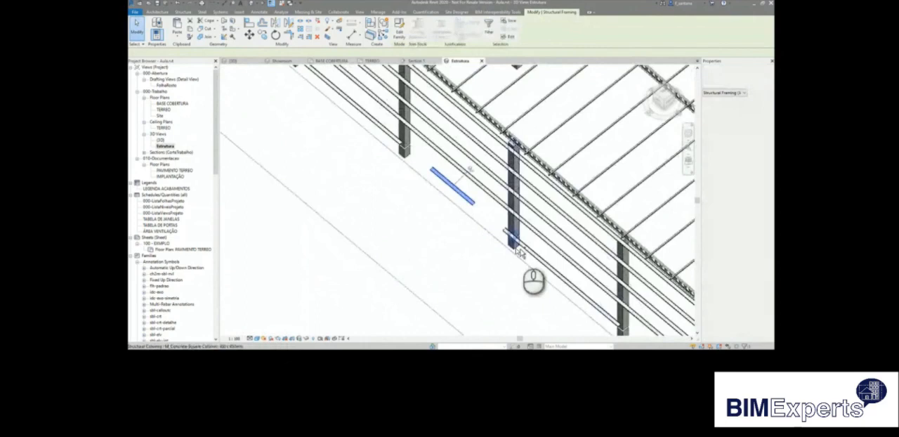
pyautogui.keyDown('ctrl'); pyautogui.click(519, 251); pyautogui.keyUp('ctrl')
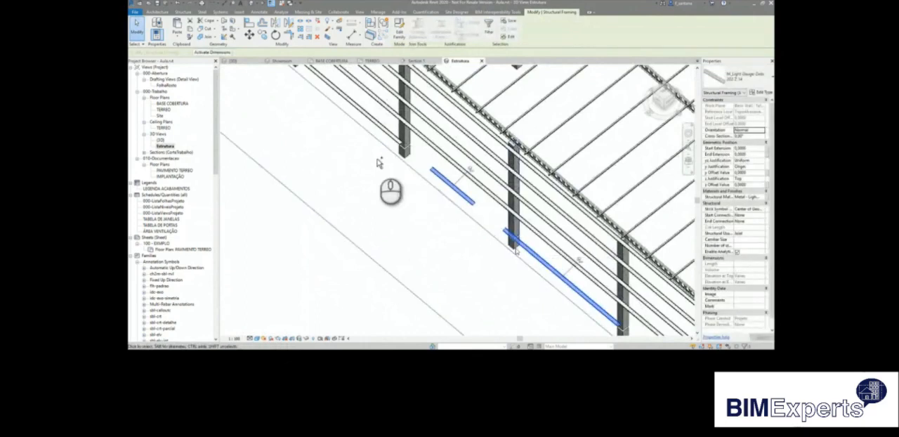
pyautogui.keyDown('ctrl'); pyautogui.click(390, 138); pyautogui.keyUp('ctrl')
pyautogui.scroll(-5, 497, 251)
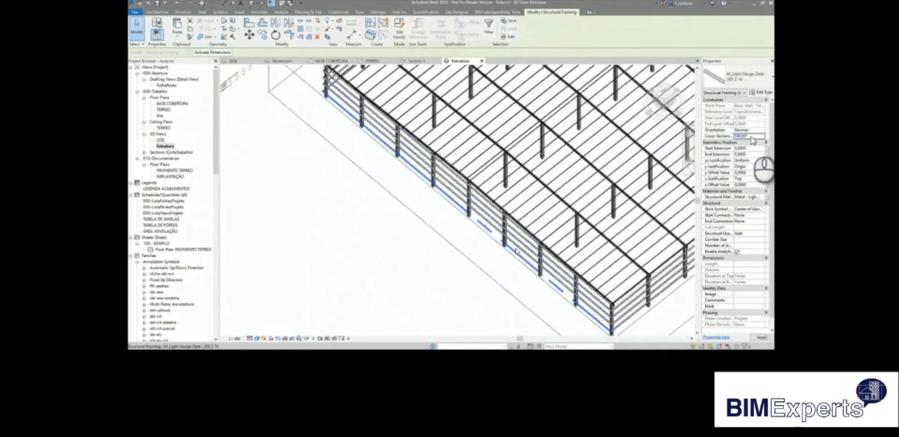
pyautogui.scroll(5, 582, 324)
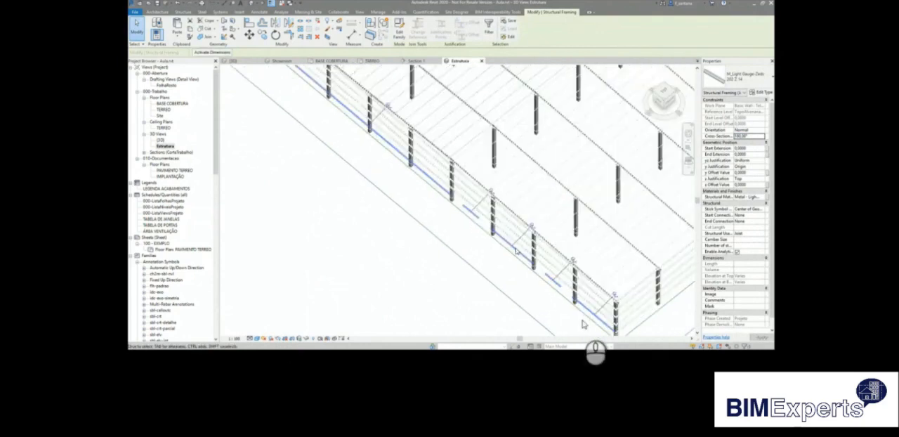
# Cope the lowest door-wall beam with the adjoining lowest beam of the perpendicular wall at the corner column.
pyautogui.scroll(5, 516, 251)
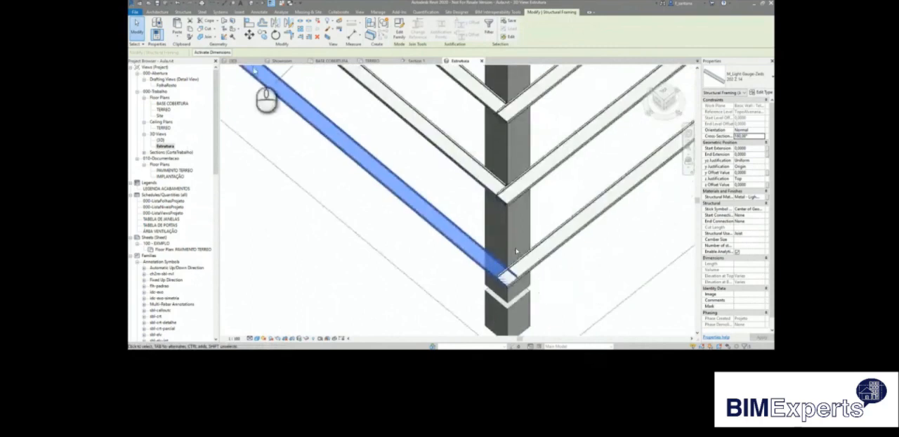
pyautogui.click(206, 37)
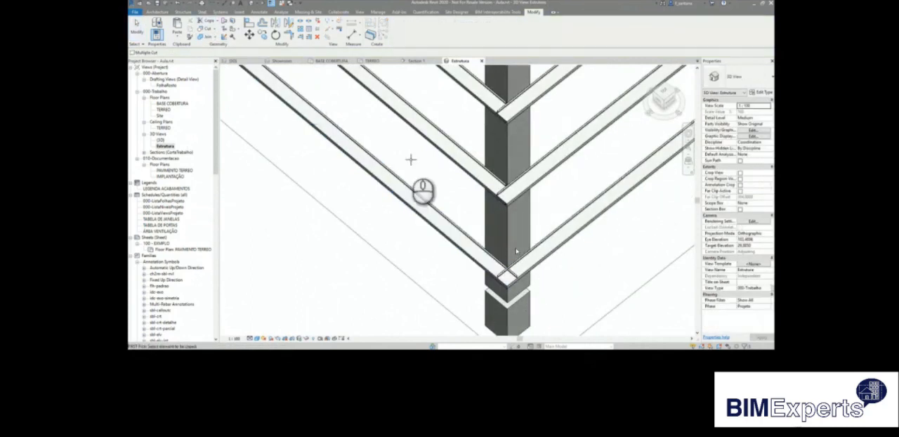
pyautogui.click(477, 247)
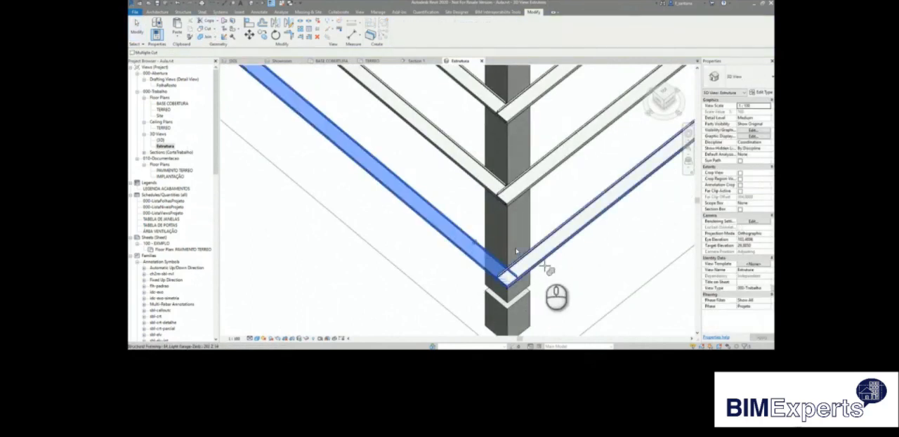
pyautogui.click(535, 256)
pyautogui.scroll(-5, 599, 269)
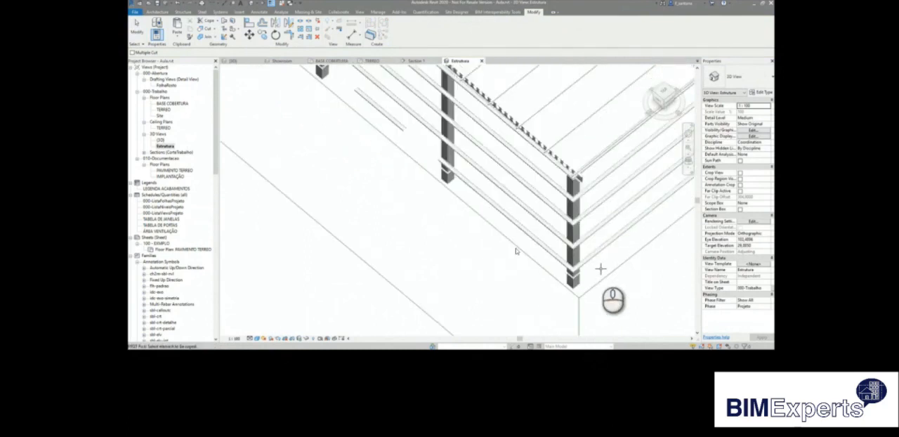
pyautogui.moveTo(393, 171); pyautogui.dragTo(505, 297, button='middle')
pyautogui.scroll(-5, 498, 291)
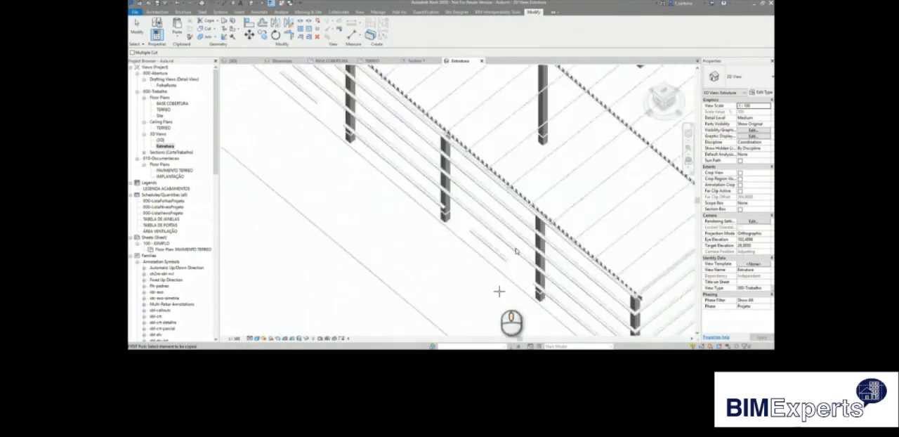
pyautogui.keyDown('shift'); pyautogui.moveTo(485, 266); pyautogui.dragTo(480, 222, button='middle'); pyautogui.keyUp('shift')
pyautogui.scroll(-3, 480, 222)
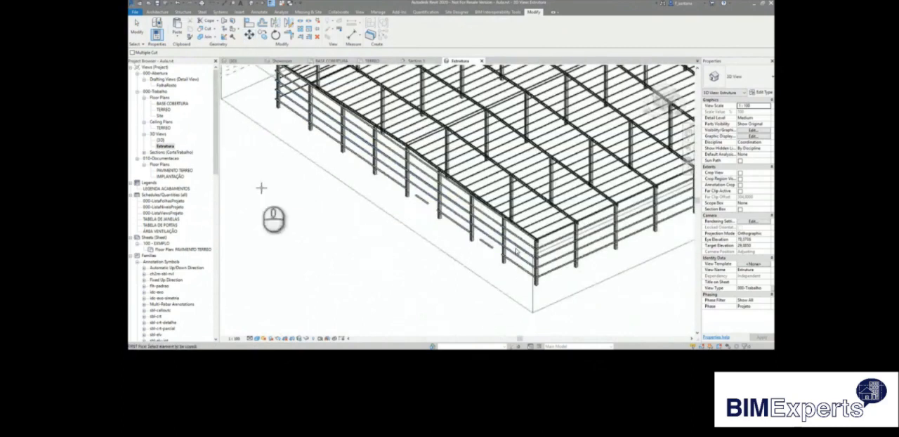
# In the TERREO floor plan, cut a rectangular wall opening in the inner wall behind the door beside grid H.
pyautogui.scroll(2, 361, 177)
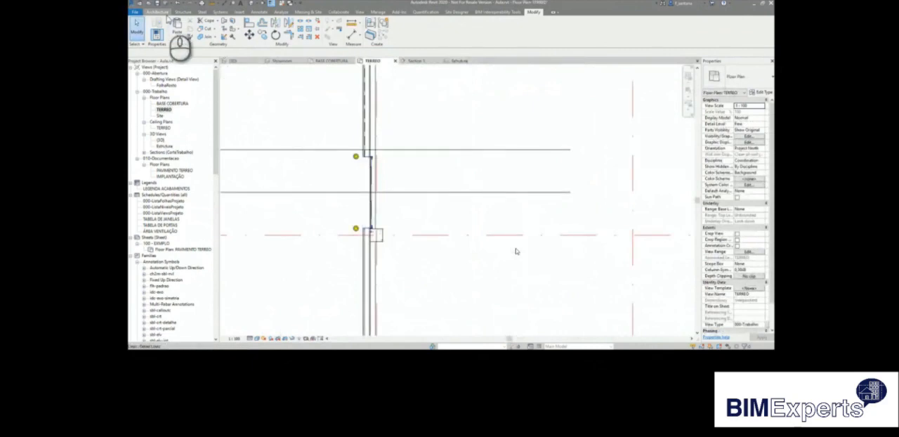
pyautogui.click(158, 12)
pyautogui.click(566, 29)
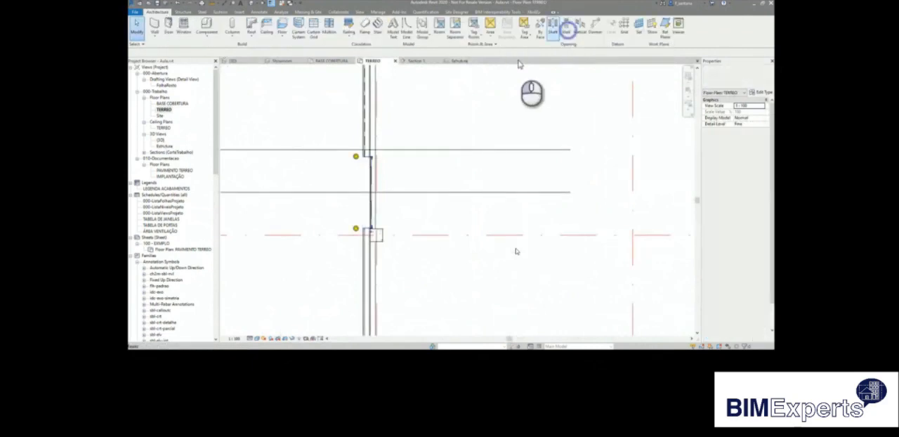
pyautogui.scroll(2, 372, 211)
pyautogui.click(383, 140)
pyautogui.click(382, 139)
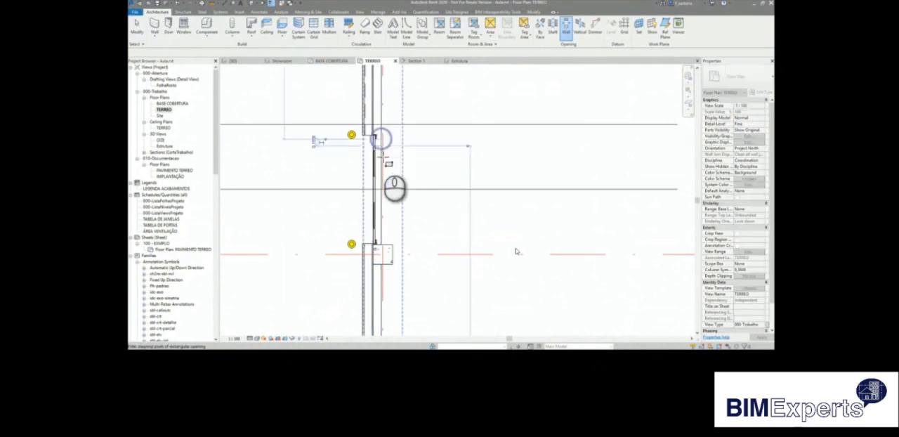
pyautogui.click(383, 237)
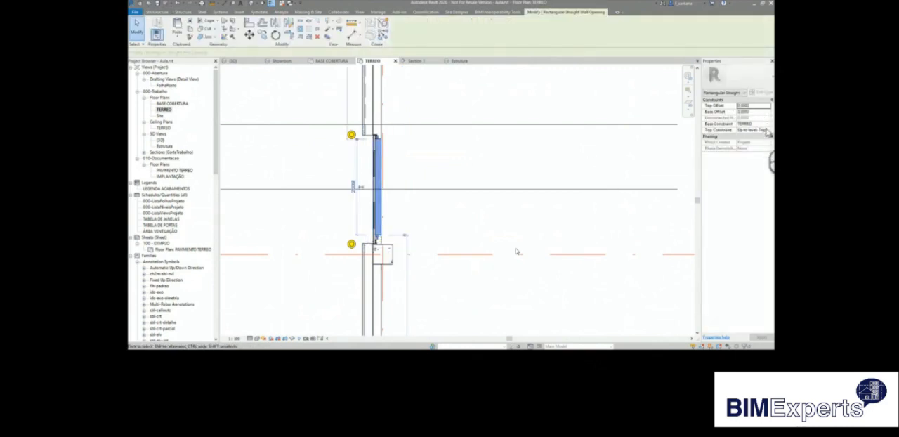
# Stretch both ends of the wall opening at grid H toward the edges of the door frame.
pyautogui.scroll(2, 376, 243)
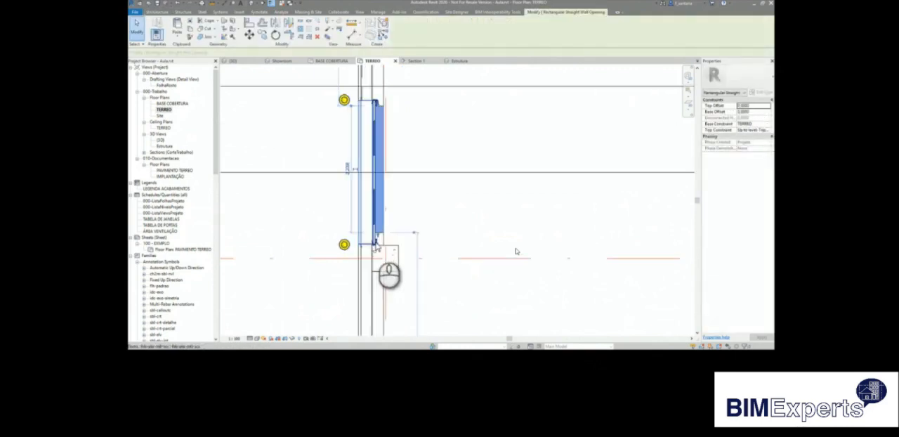
pyautogui.scroll(1, 375, 245)
pyautogui.moveTo(378, 235); pyautogui.dragTo(379, 261)
pyautogui.moveTo(419, 103); pyautogui.dragTo(449, 185, button='middle')
pyautogui.scroll(2, 402, 168)
pyautogui.moveTo(416, 167); pyautogui.dragTo(416, 145)
pyautogui.scroll(-4, 416, 145)
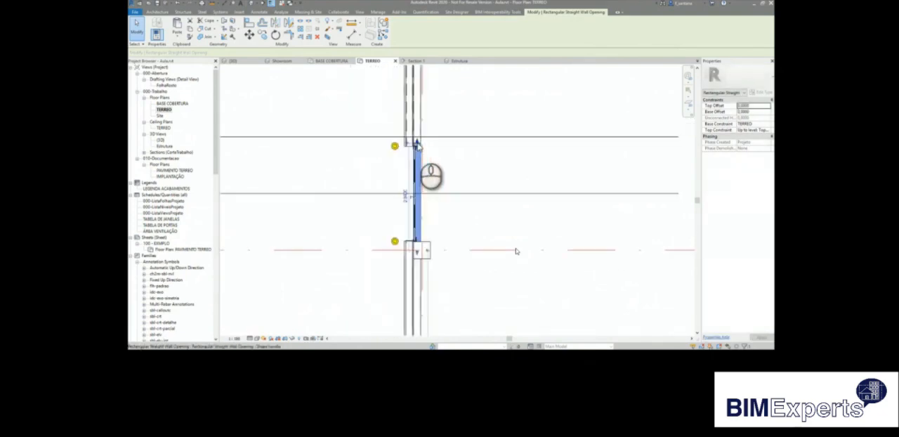
pyautogui.scroll(2, 419, 254)
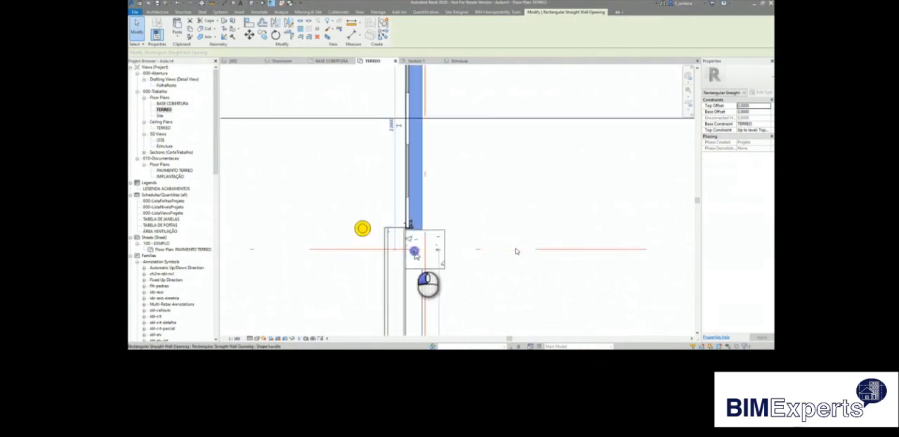
pyautogui.moveTo(414, 254); pyautogui.dragTo(416, 254)
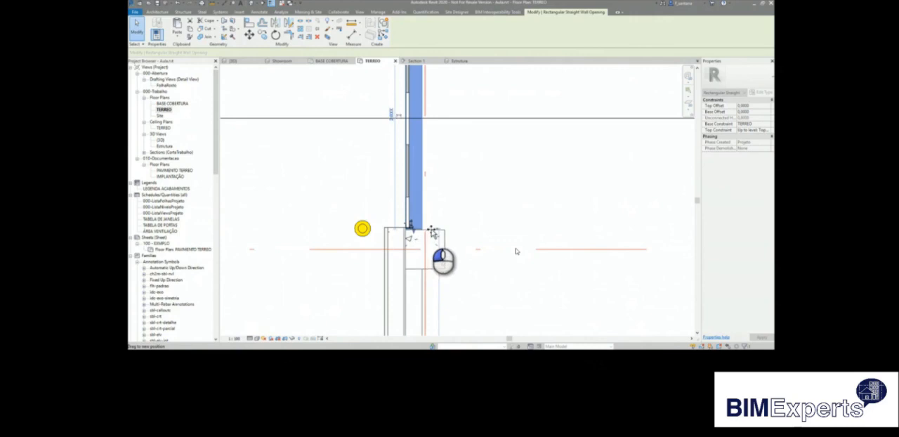
pyautogui.moveTo(436, 223); pyautogui.dragTo(440, 222)
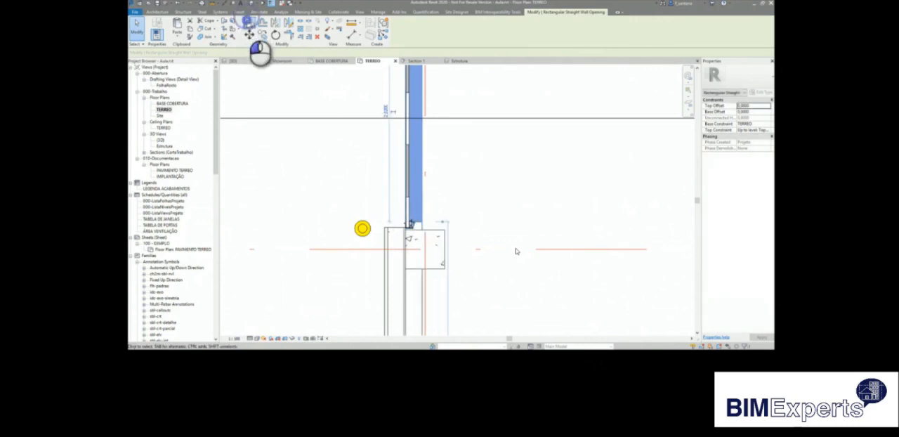
# Align the wall opening's end nearest grid H with the adjacent column face.
pyautogui.click(248, 23)
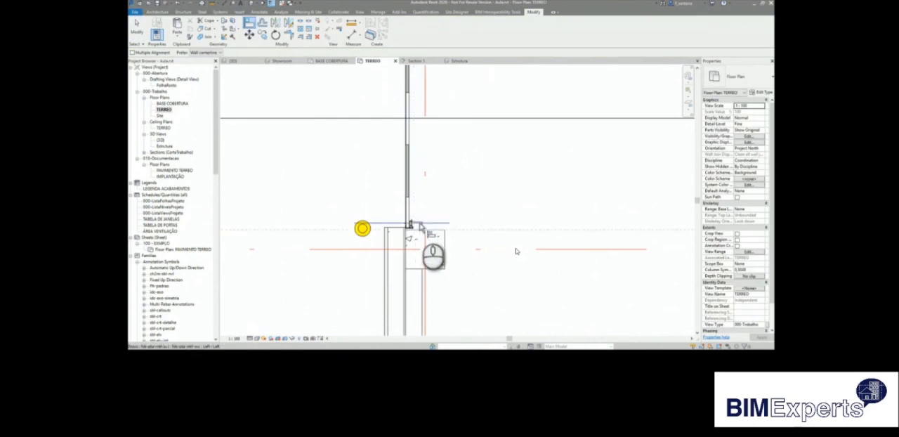
pyautogui.click(409, 223)
pyautogui.scroll(-4, 421, 231)
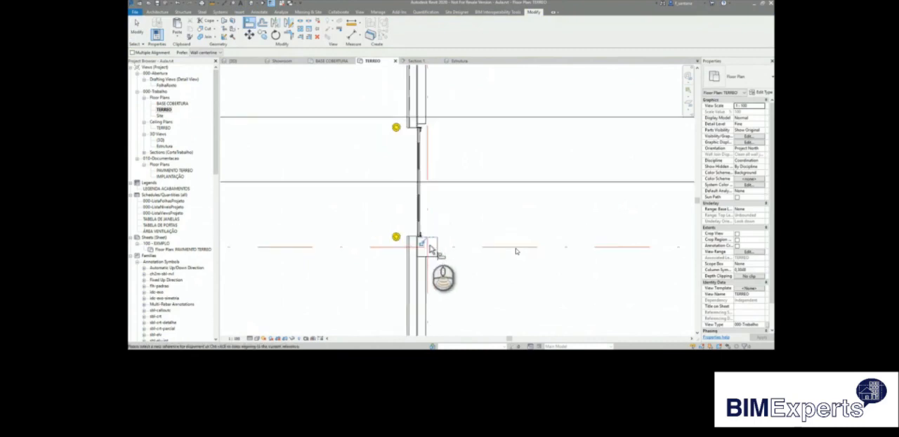
pyautogui.press('Escape')
pyautogui.press('Escape')
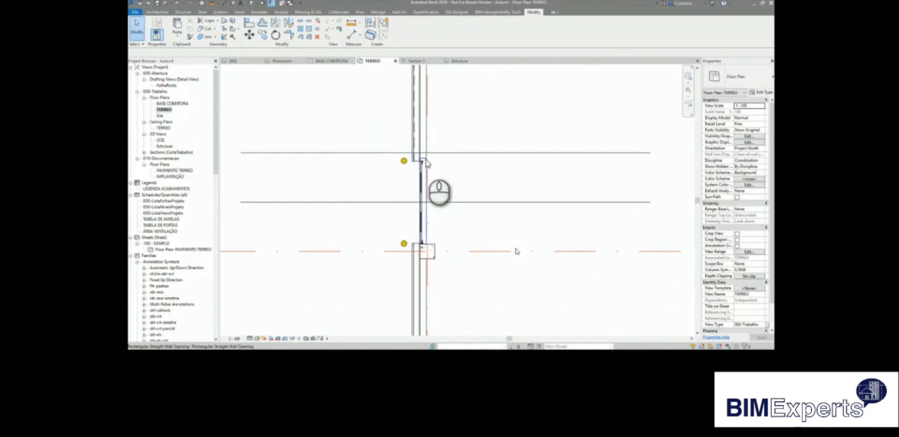
# Select the rectangular wall opening behind the door beside grid H.
pyautogui.click(425, 162)
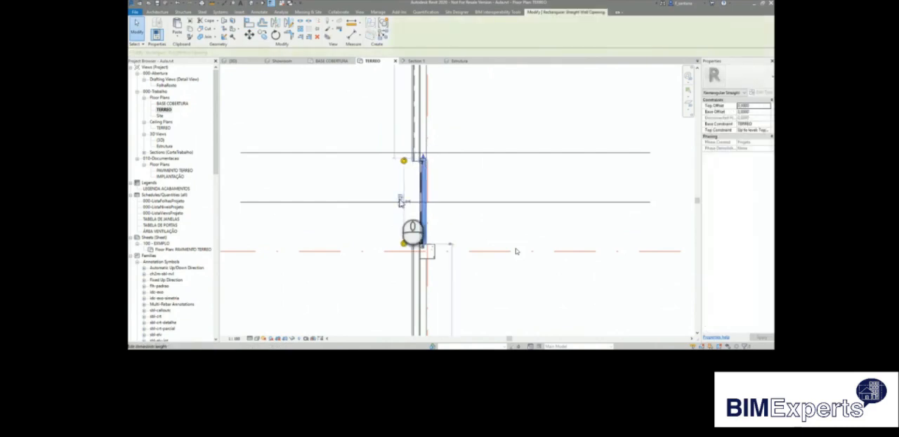
pyautogui.scroll(2, 402, 202)
pyautogui.scroll(1, 401, 202)
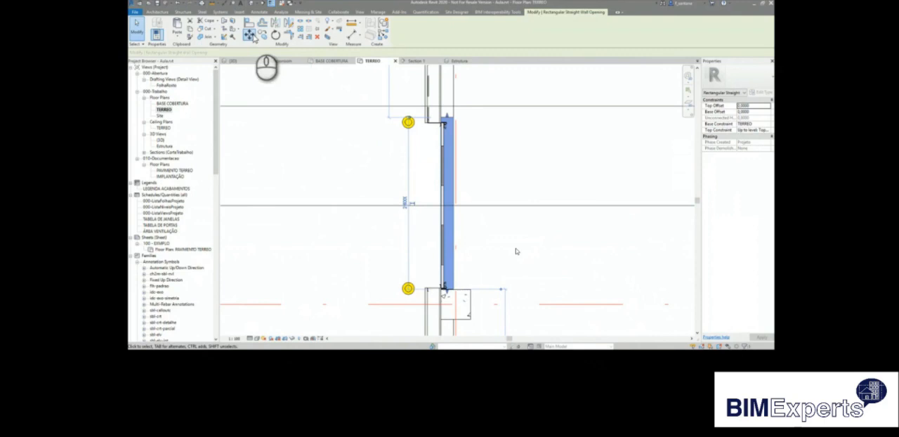
pyautogui.click(254, 36)
pyautogui.scroll(5, 455, 277)
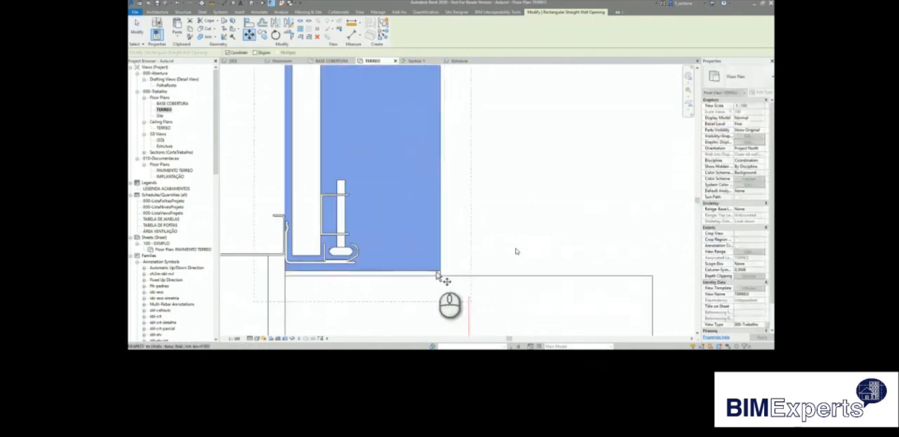
pyautogui.press('Escape')
pyautogui.scroll(-5, 438, 281)
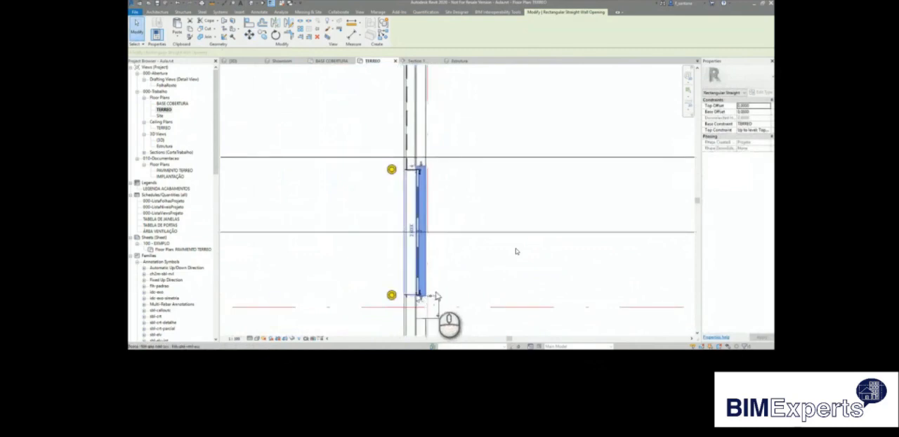
# Copy the selected wall opening from the door beside grid H to the door beside grid G, using the column corners as reference points.
pyautogui.scroll(-3, 425, 300)
pyautogui.click(264, 37)
pyautogui.click(426, 247)
pyautogui.scroll(5, 431, 139)
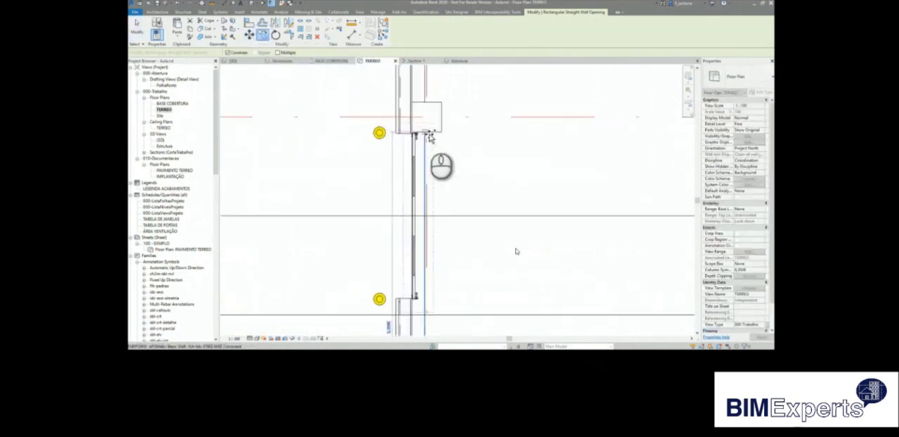
pyautogui.click(430, 137)
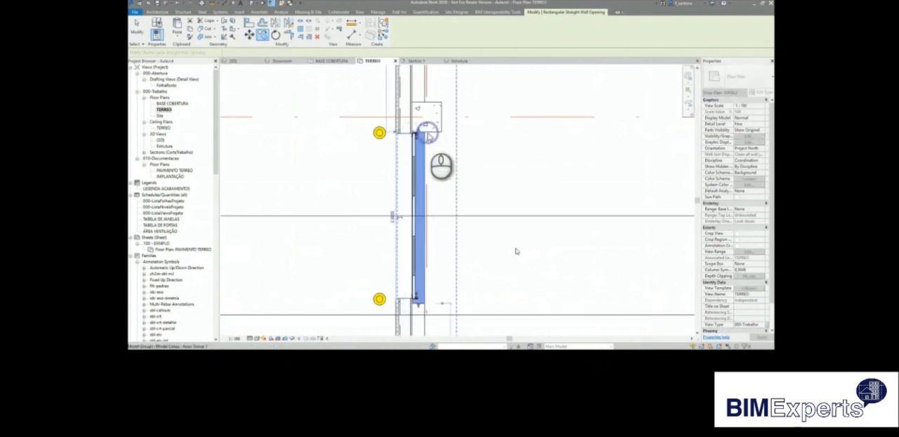
pyautogui.scroll(-3, 430, 139)
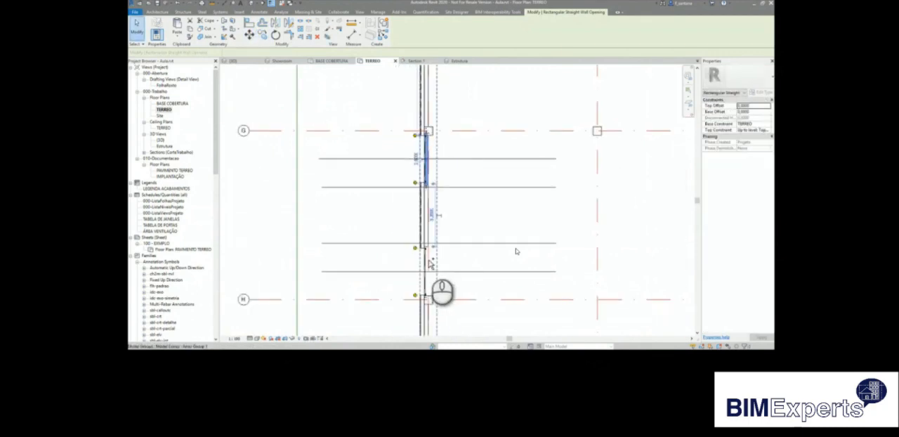
pyautogui.click(459, 266)
# Select all structural framing tags visible in the view that match the one between the doors above grid F, and clear the selection.
pyautogui.scroll(1, 458, 265)
pyautogui.moveTo(459, 265); pyautogui.dragTo(454, 202, button='middle')
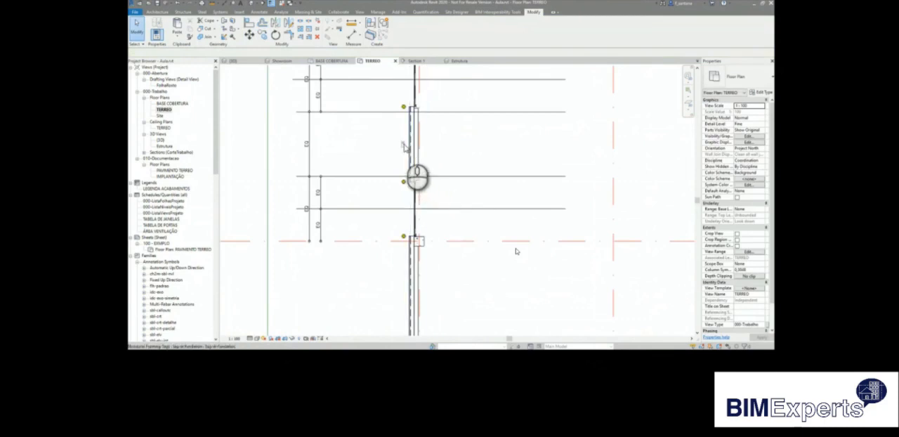
pyautogui.click(402, 145)
pyautogui.rightClick(403, 146)
pyautogui.moveTo(450, 225)
pyautogui.click(490, 225)
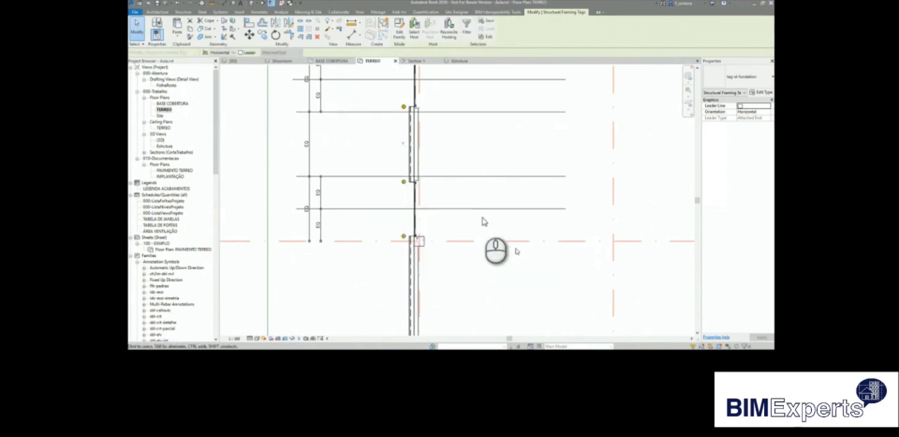
pyautogui.click(482, 222)
# Draw a room separation line in the TERREO plan along the wall with the doors, from one building corner to the opposite one.
pyautogui.scroll(-2, 372, 160)
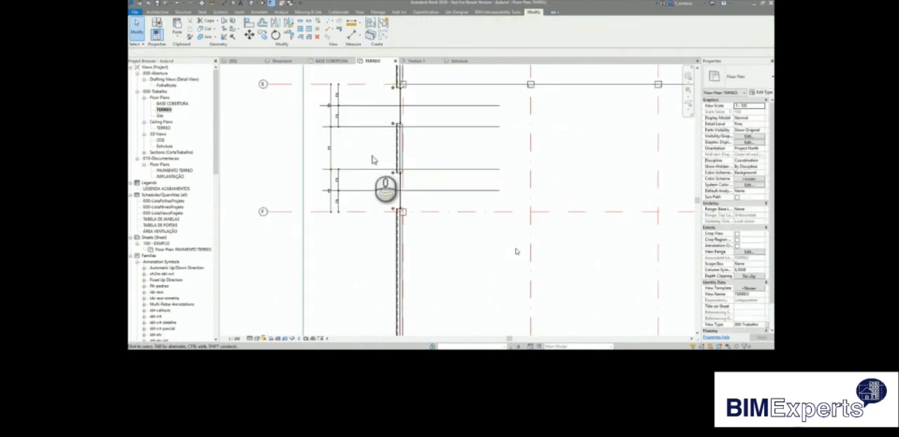
pyautogui.scroll(-1, 372, 160)
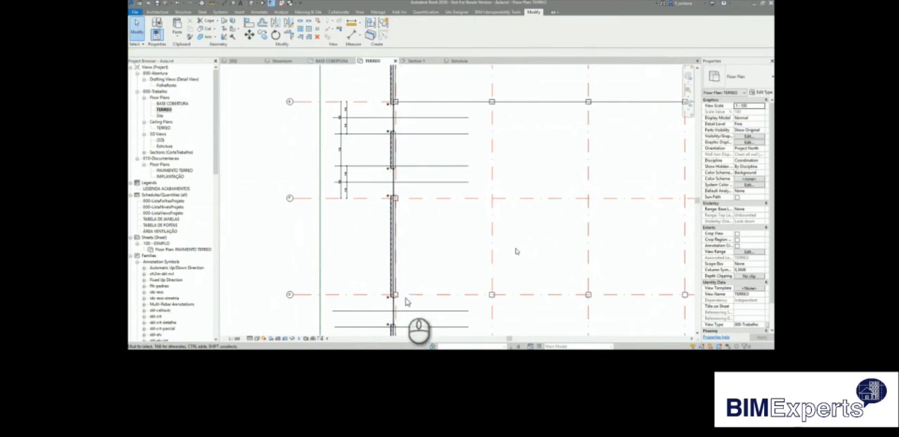
pyautogui.scroll(-4, 372, 205)
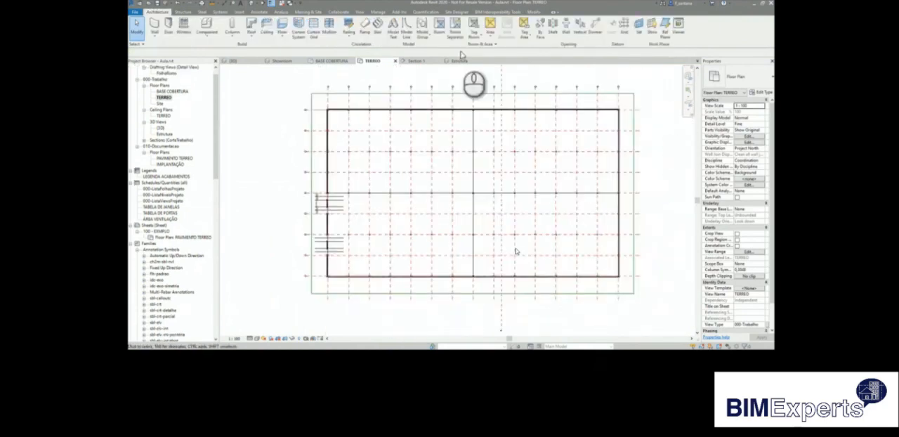
pyautogui.click(455, 29)
pyautogui.scroll(8, 328, 277)
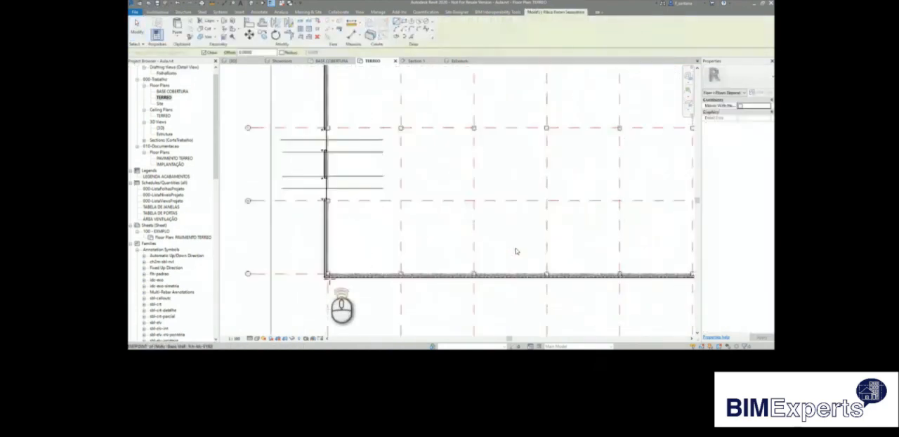
pyautogui.scroll(2, 328, 276)
pyautogui.scroll(2, 325, 265)
pyautogui.scroll(3, 516, 251)
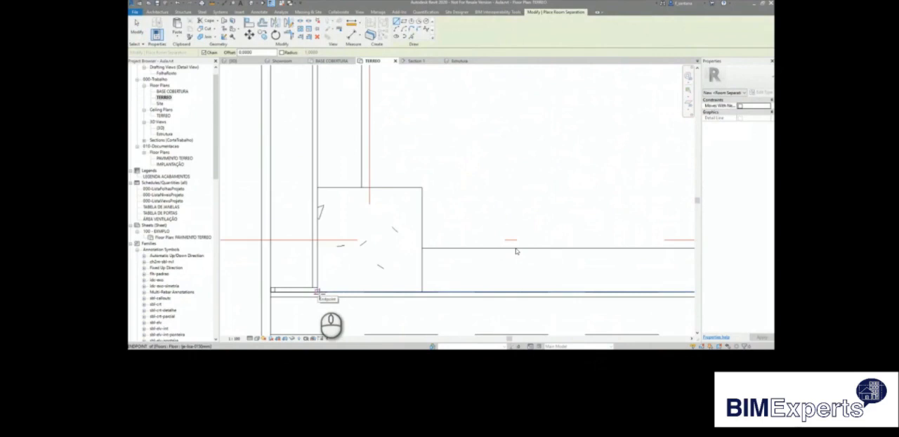
pyautogui.scroll(4, 317, 291)
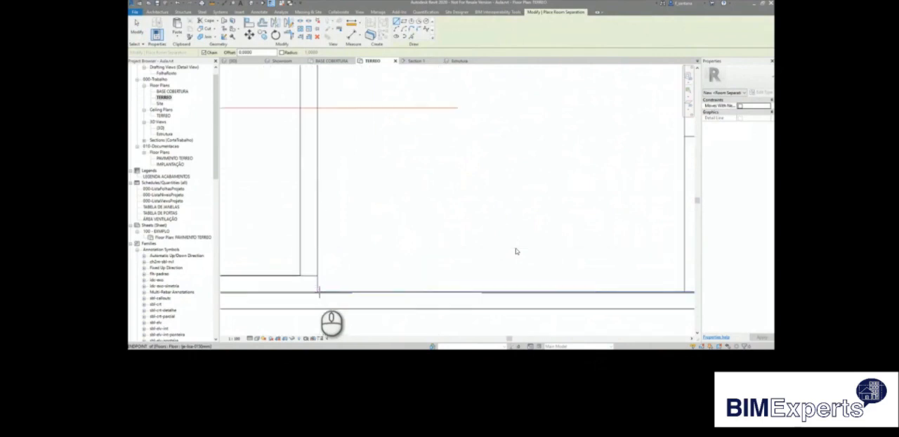
pyautogui.scroll(-5, 317, 292)
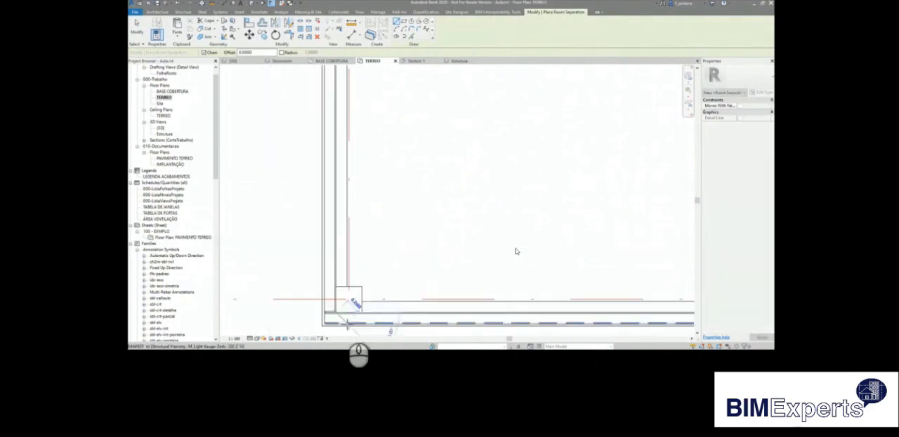
pyautogui.scroll(-5, 515, 250)
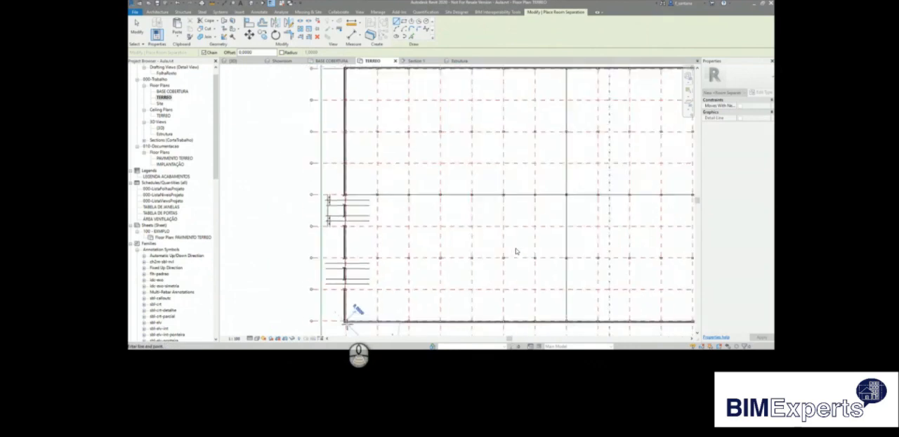
pyautogui.scroll(8, 515, 250)
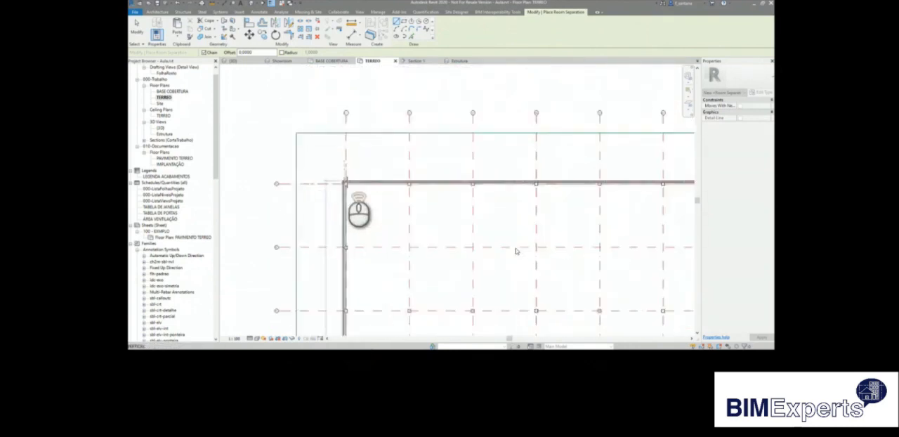
pyautogui.scroll(6, 343, 191)
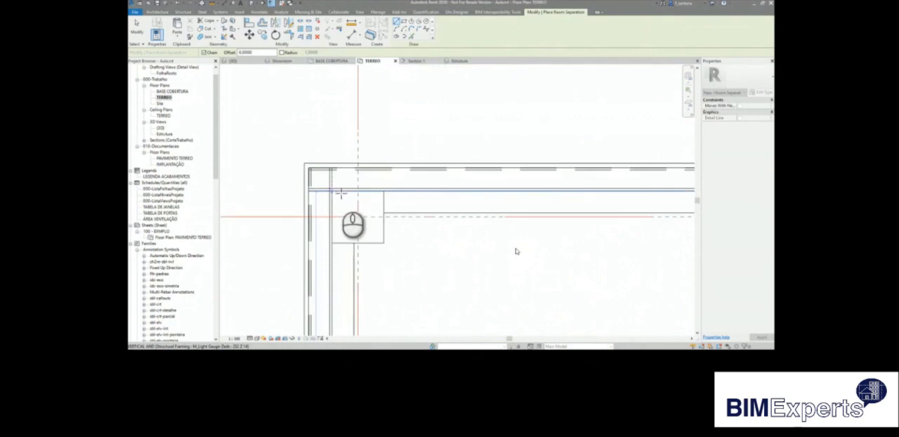
pyautogui.scroll(1, 329, 195)
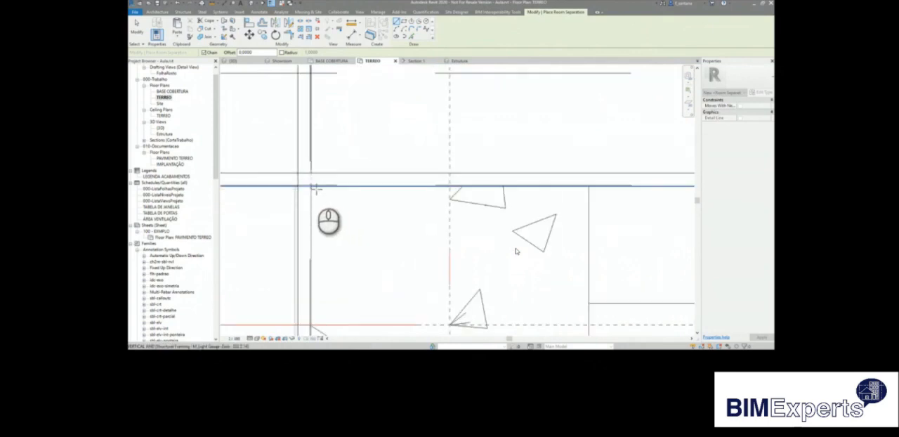
pyautogui.click(314, 187)
pyautogui.click(311, 244)
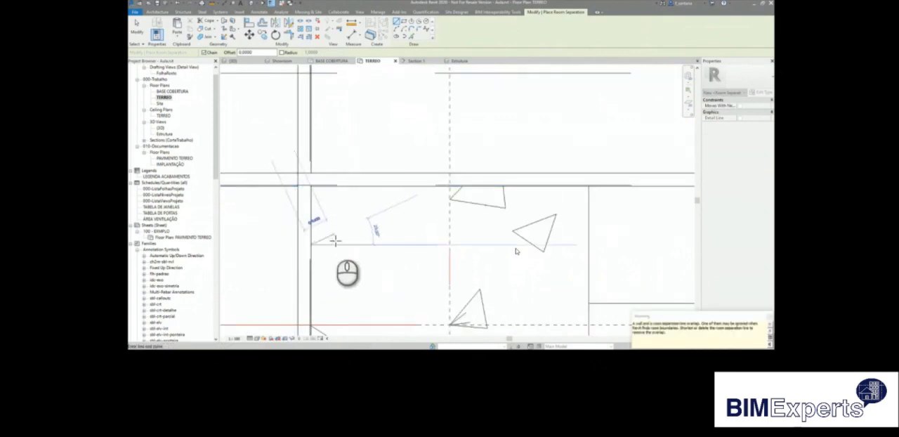
pyautogui.scroll(3, 330, 225)
pyautogui.scroll(-6, 346, 203)
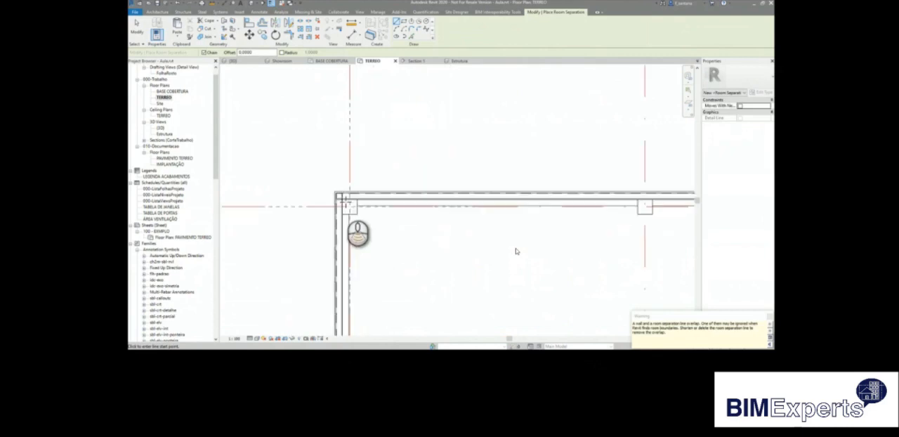
# Place one tagged room inside the warehouse near the middle of the plan and end the command.
pyautogui.scroll(-5, 344, 202)
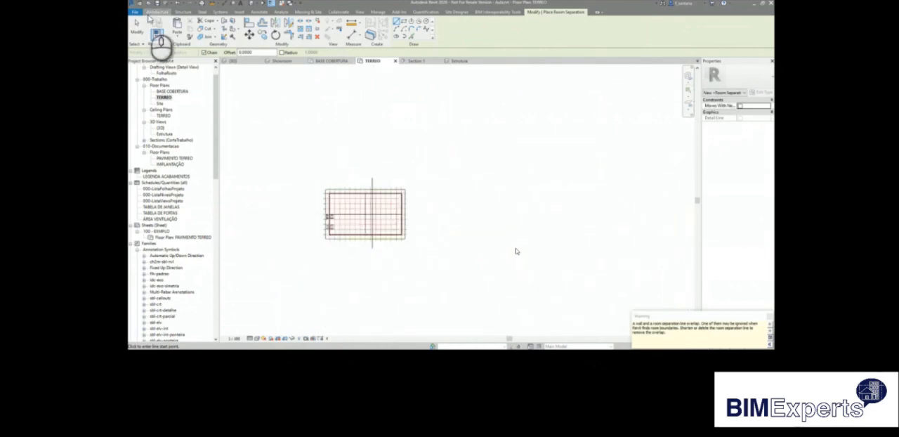
pyautogui.click(157, 12)
pyautogui.click(441, 30)
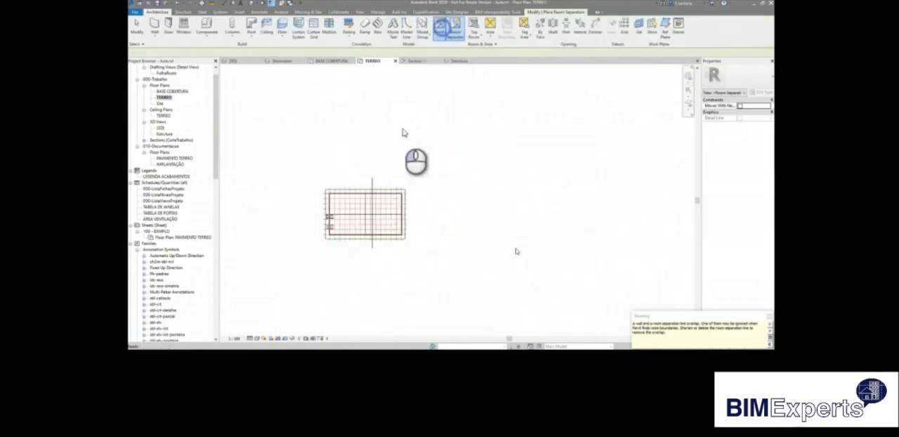
pyautogui.scroll(2, 356, 221)
pyautogui.scroll(4, 357, 220)
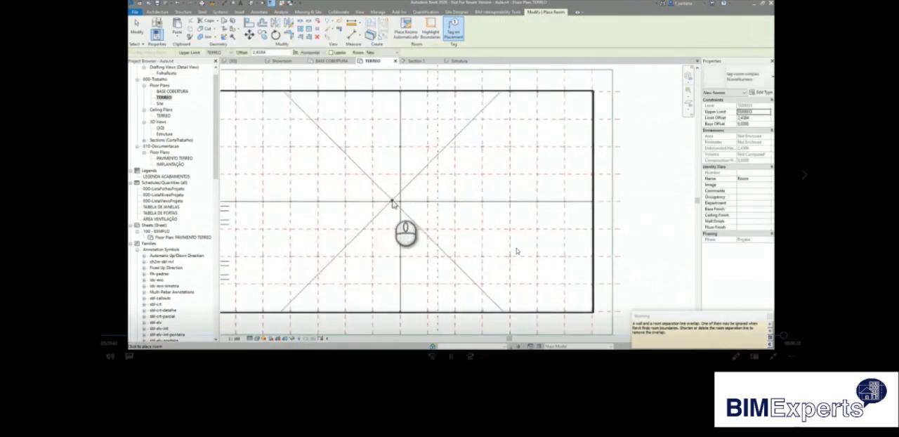
pyautogui.click(393, 202)
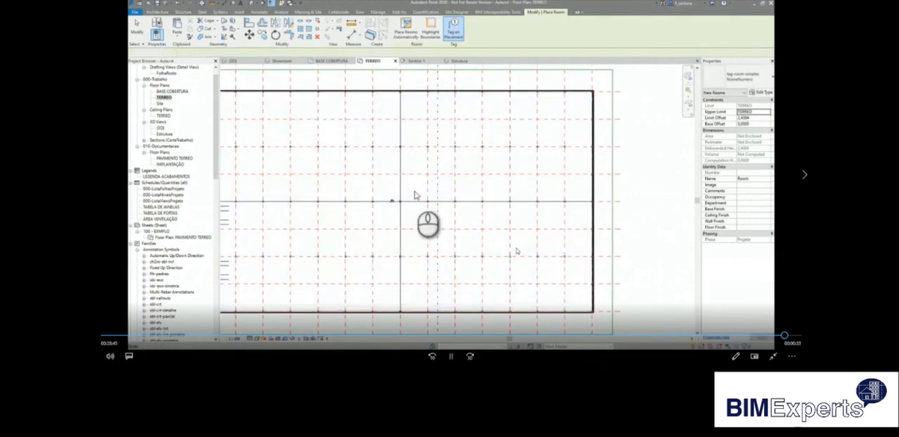
pyautogui.press('Escape')
pyautogui.press('Escape')
pyautogui.scroll(-4, 540, 211)
pyautogui.moveTo(531, 212); pyautogui.dragTo(476, 198, button='middle')
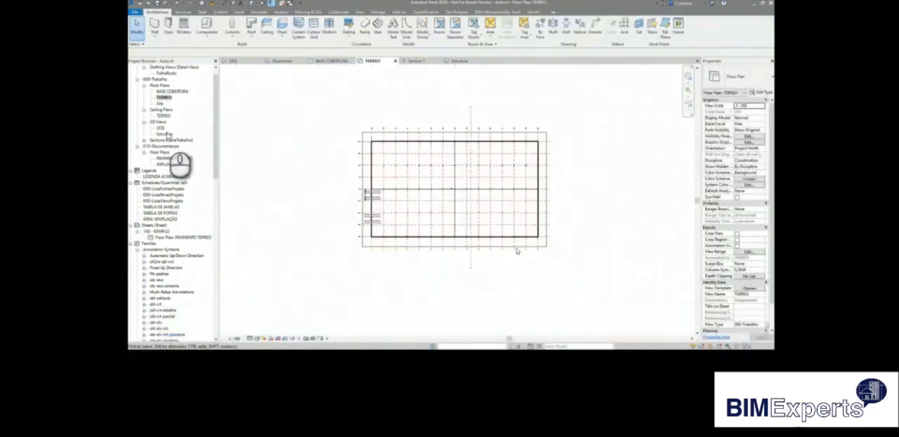
# Open the {3D} view and examine the doors, their yellow bollards and the surrounding facade from outside.
pyautogui.doubleClick(161, 127)
pyautogui.scroll(-3, 420, 267)
pyautogui.scroll(2, 316, 231)
pyautogui.keyDown('shift'); pyautogui.moveTo(328, 239); pyautogui.dragTo(634, 224, button='middle'); pyautogui.keyUp('shift')
pyautogui.scroll(8, 590, 211)
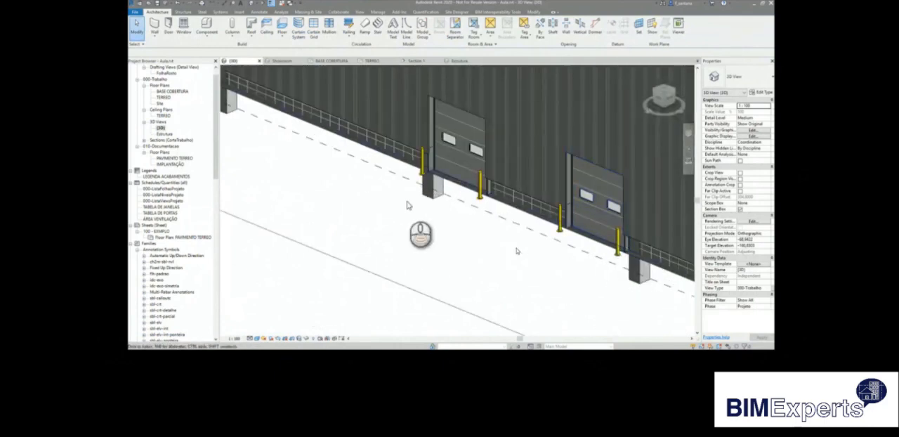
pyautogui.scroll(-5, 407, 205)
pyautogui.scroll(3, 425, 226)
pyautogui.scroll(-2, 425, 226)
pyautogui.keyDown('shift'); pyautogui.moveTo(412, 255); pyautogui.dragTo(489, 278, button='middle'); pyautogui.keyUp('shift')
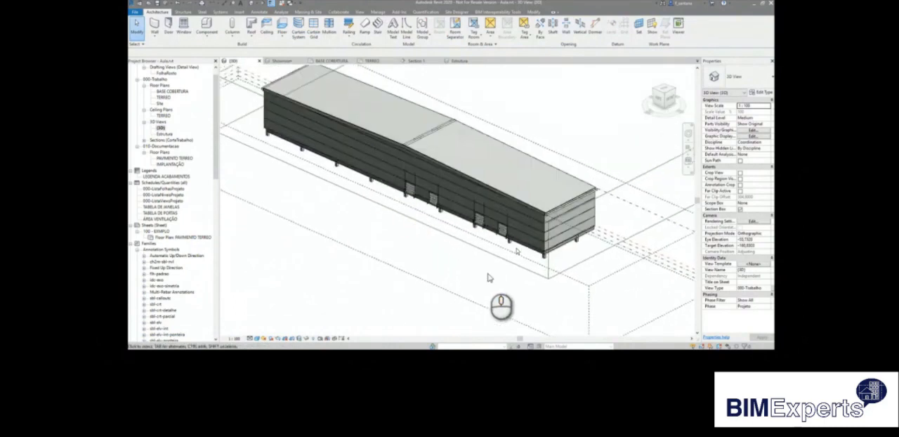
# Turn off the section box in the 3D view and look over the whole warehouse with its roof and door facade.
pyautogui.moveTo(459, 375)
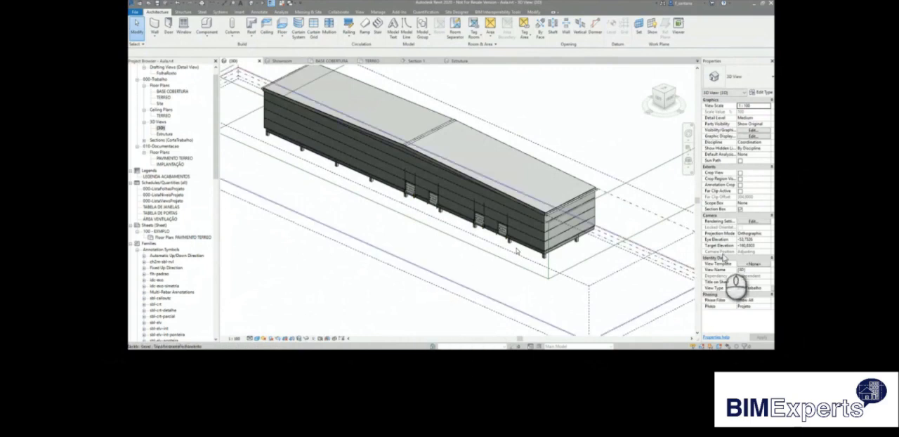
pyautogui.click(740, 209)
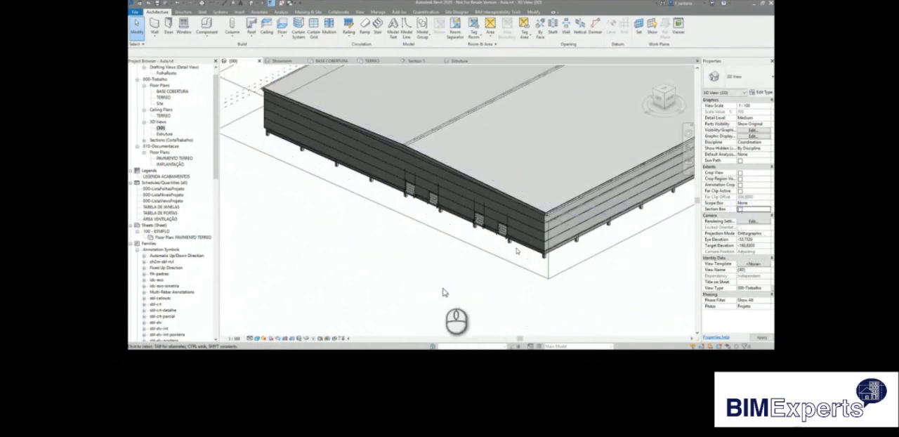
pyautogui.scroll(-3, 276, 264)
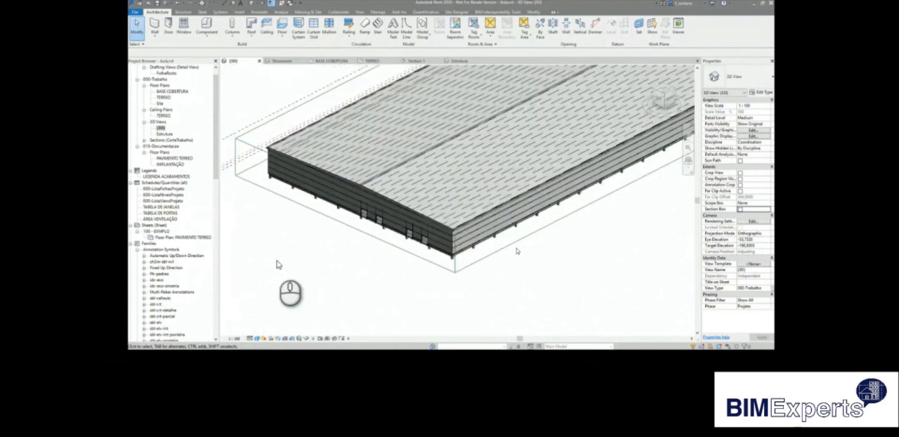
pyautogui.scroll(3, 348, 213)
pyautogui.scroll(3, 348, 214)
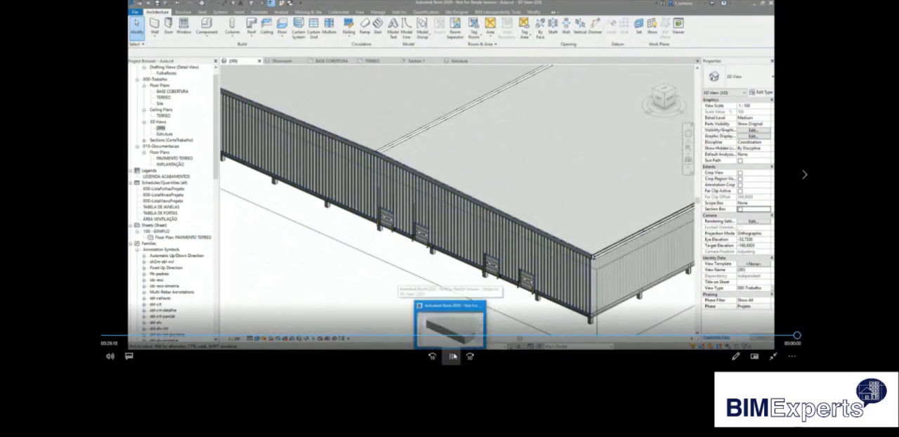
pyautogui.click(451, 356)
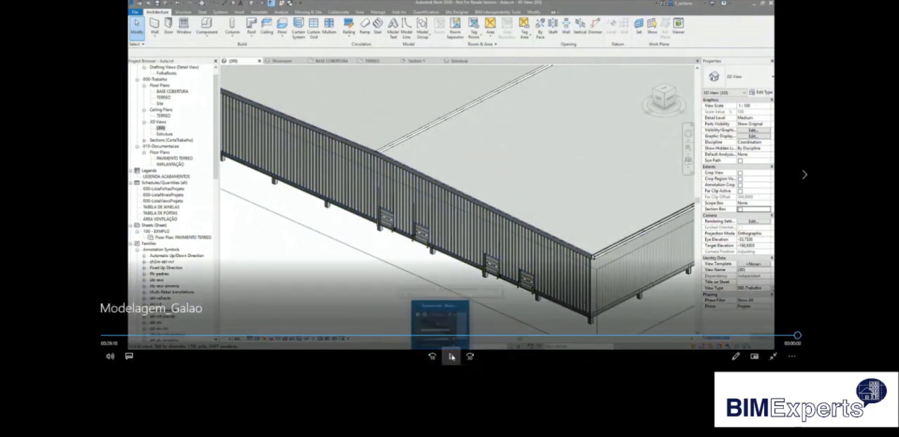
pyautogui.click(452, 356)
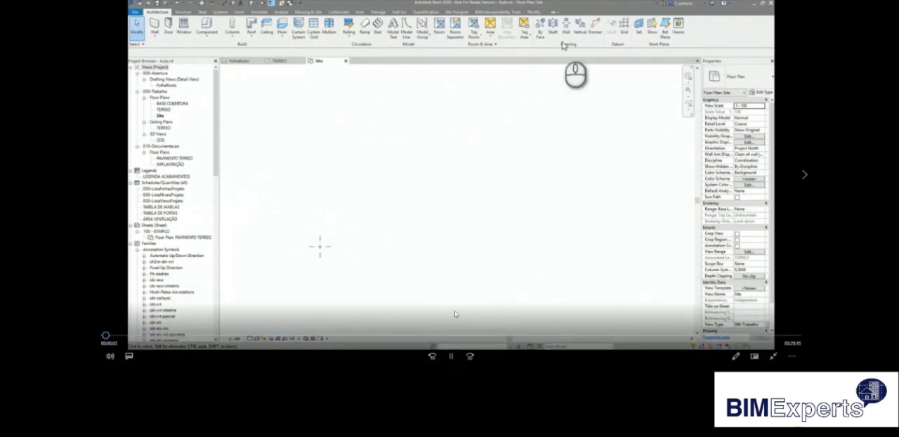
pyautogui.click(453, 356)
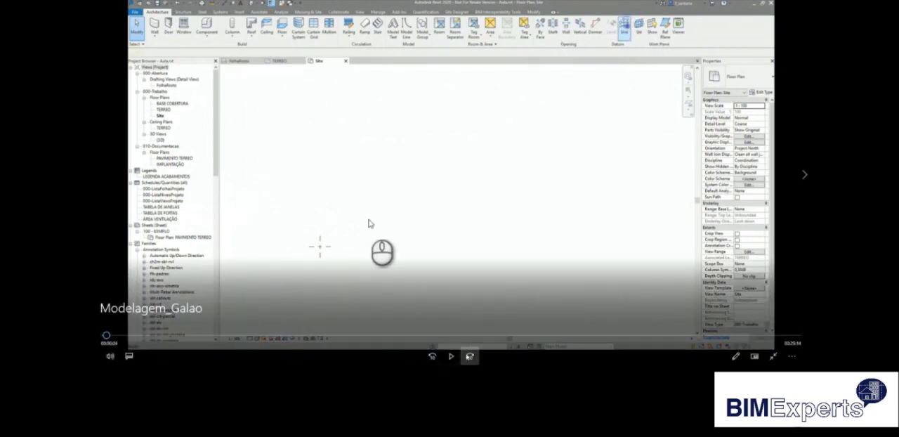
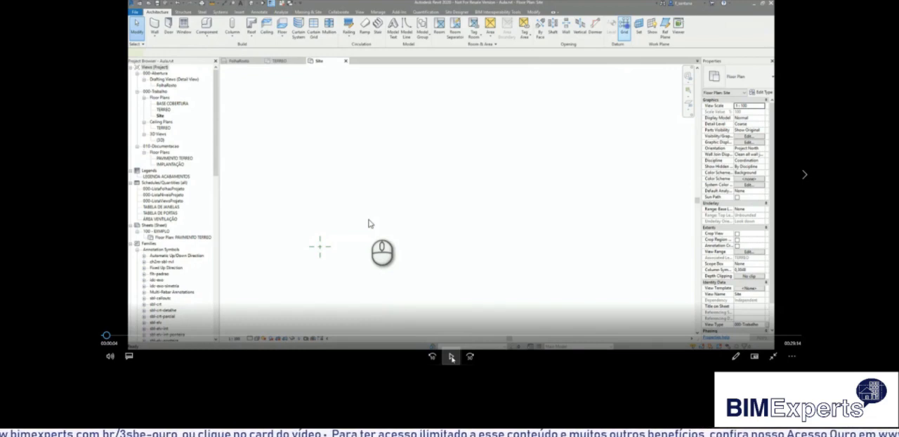
# Leave the video player, switch to Revit and open the TERREO floor plan.
pyautogui.moveTo(482, 320)
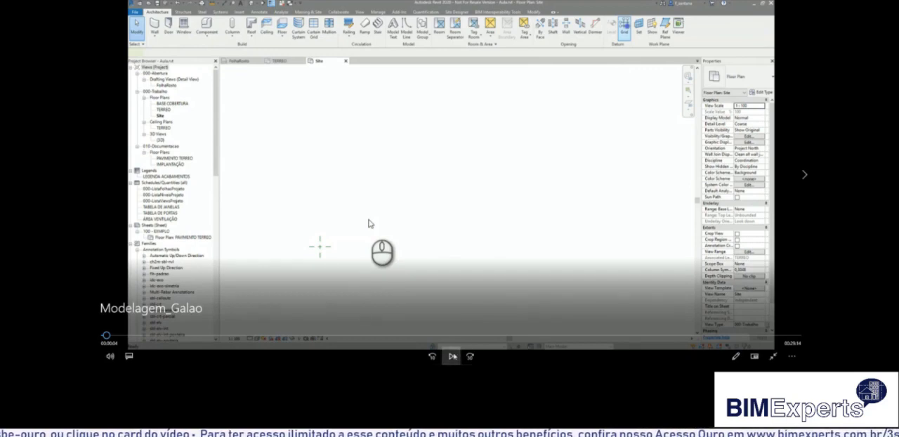
pyautogui.click(508, 309)
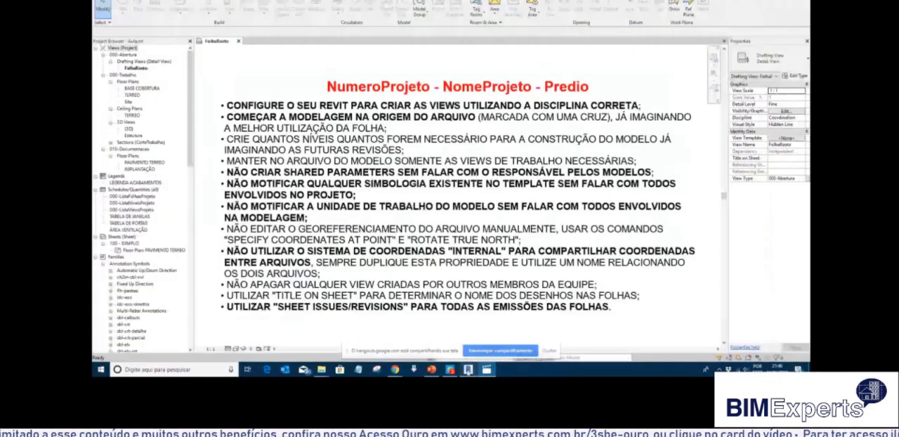
pyautogui.click(623, 99)
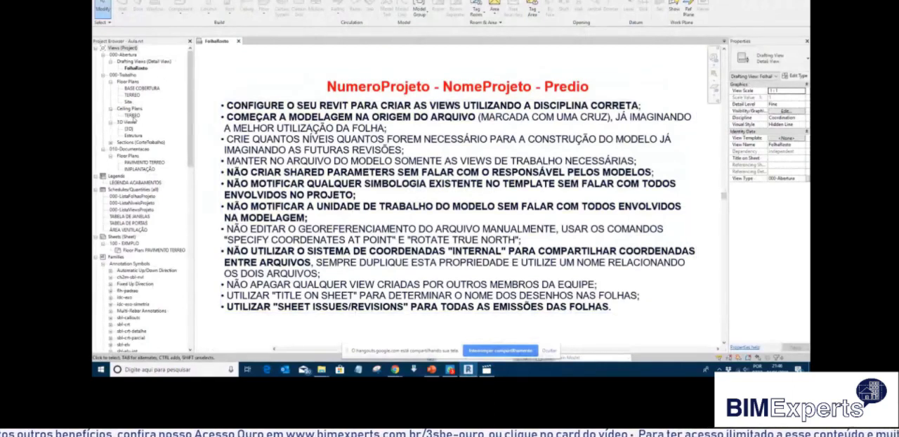
pyautogui.click(132, 115)
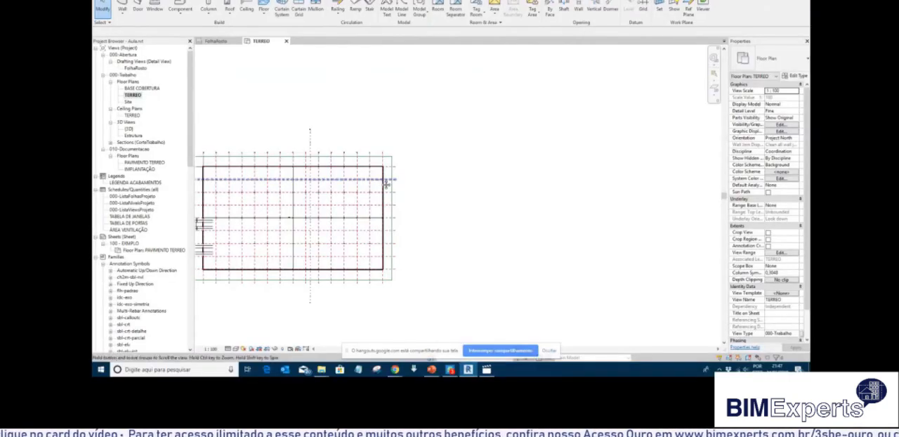
pyautogui.scroll(-1, 344, 229)
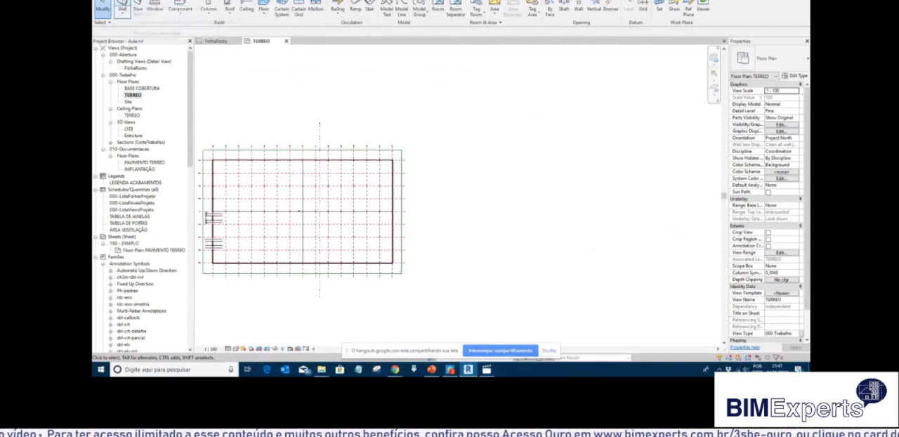
# Start a new wall in the TERREO plan using the basic wall type fch-blc-0190.
pyautogui.press('w')
pyautogui.press('a')
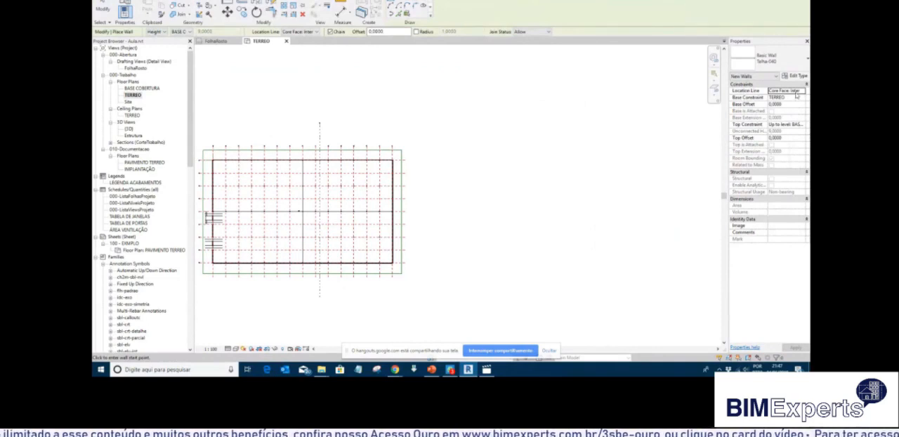
pyautogui.click(776, 59)
pyautogui.scroll(1, 750, 116)
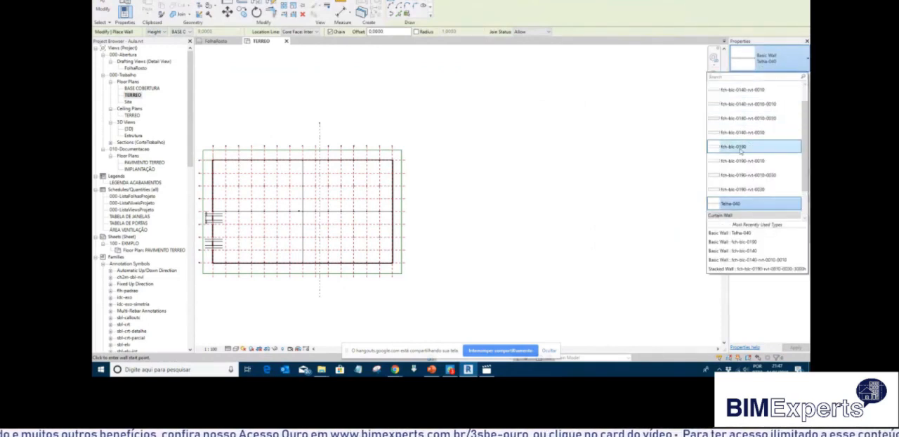
pyautogui.click(740, 148)
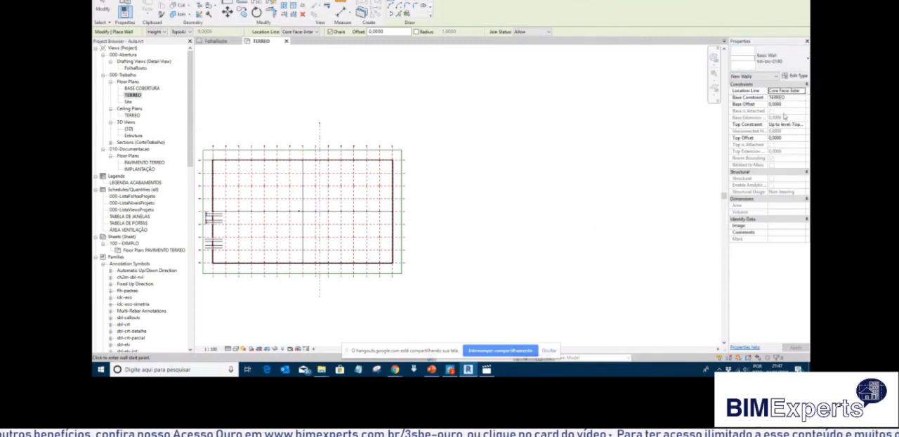
# Set the new wall's location line to Core Face: Exterior, its base to TERREO and its top to TopoAlvenariaFechamento, and end the command.
pyautogui.click(799, 98)
pyautogui.click(803, 97)
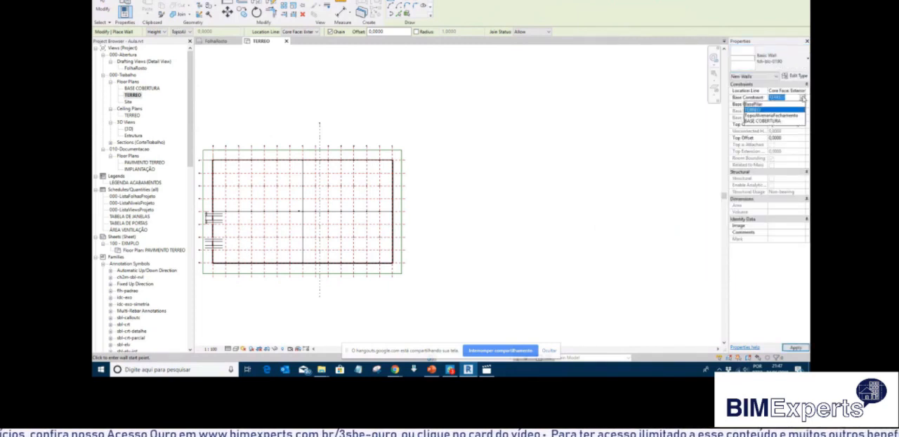
pyautogui.click(802, 97)
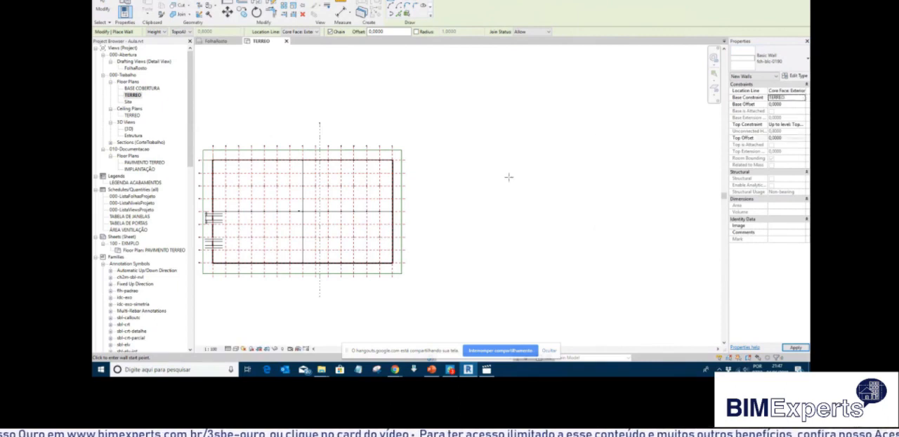
pyautogui.click(786, 124)
pyautogui.click(802, 124)
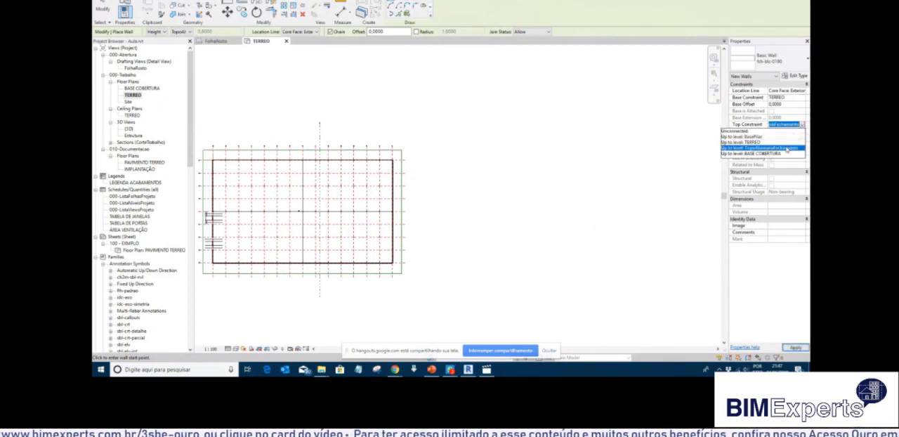
pyautogui.click(786, 149)
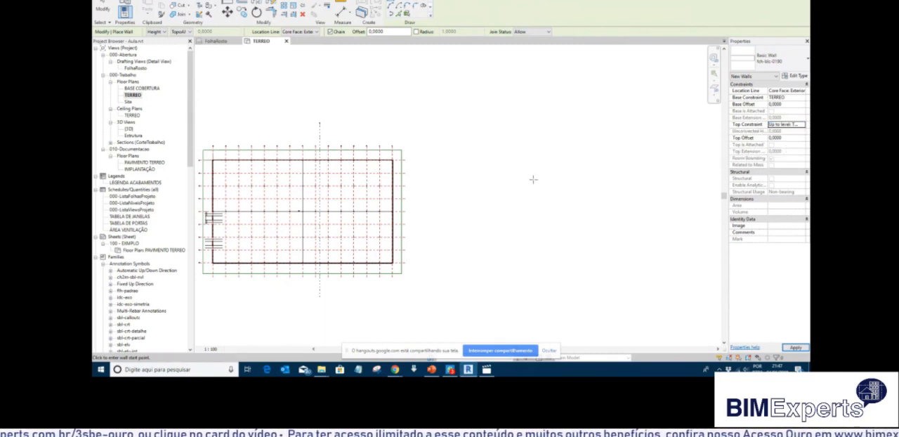
pyautogui.click(533, 181)
pyautogui.press('Escape')
pyautogui.press('Escape')
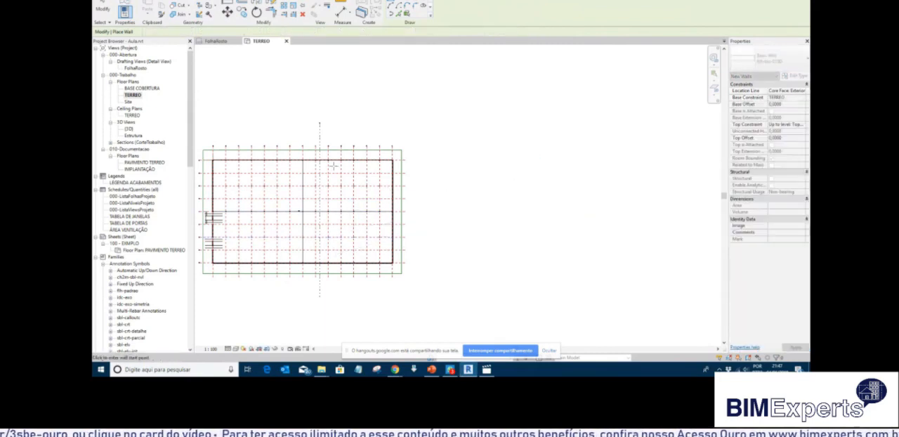
# Open the section view across the warehouse and examine how the cladding and block walls are arranged at the facade's base.
pyautogui.click(320, 137)
pyautogui.rightClick(321, 138)
pyautogui.click(341, 182)
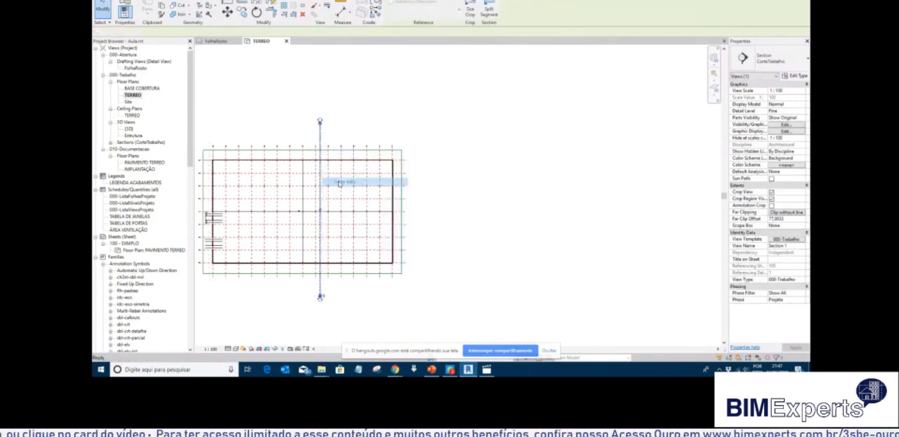
pyautogui.scroll(6, 318, 212)
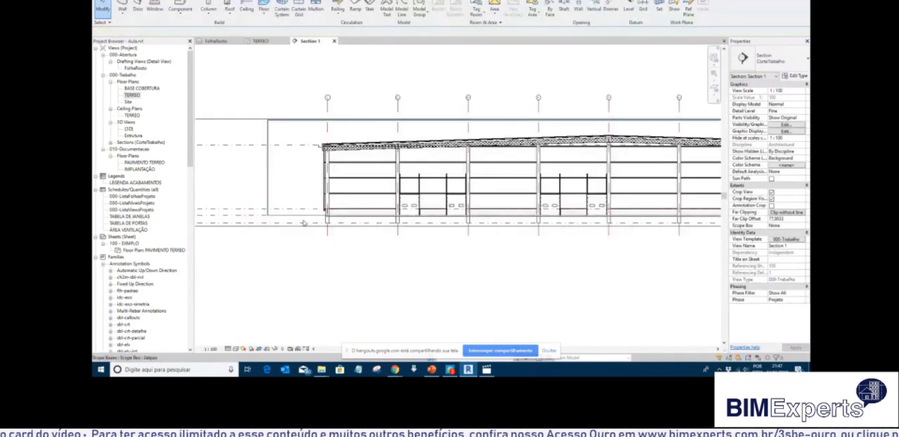
pyautogui.click(434, 173)
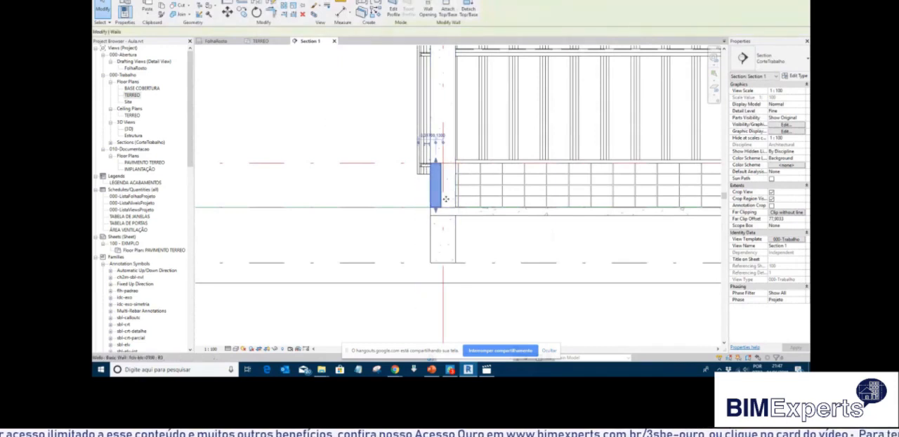
pyautogui.scroll(3, 420, 172)
pyautogui.scroll(2, 419, 172)
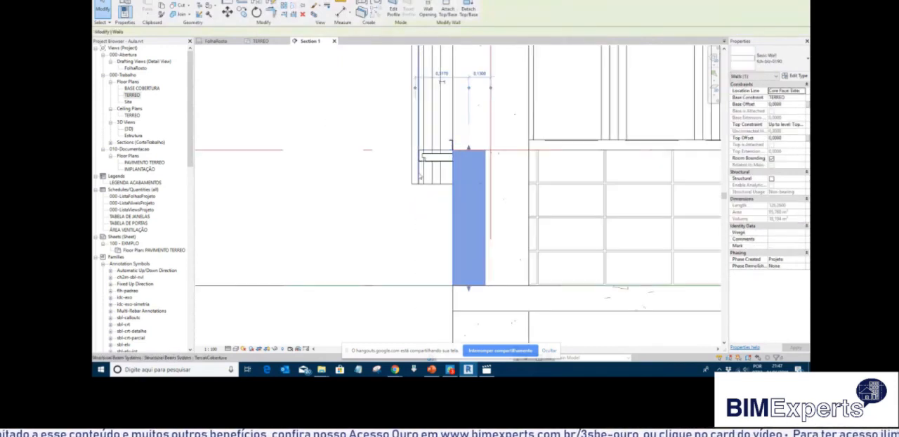
pyautogui.click(415, 185)
pyautogui.click(414, 183)
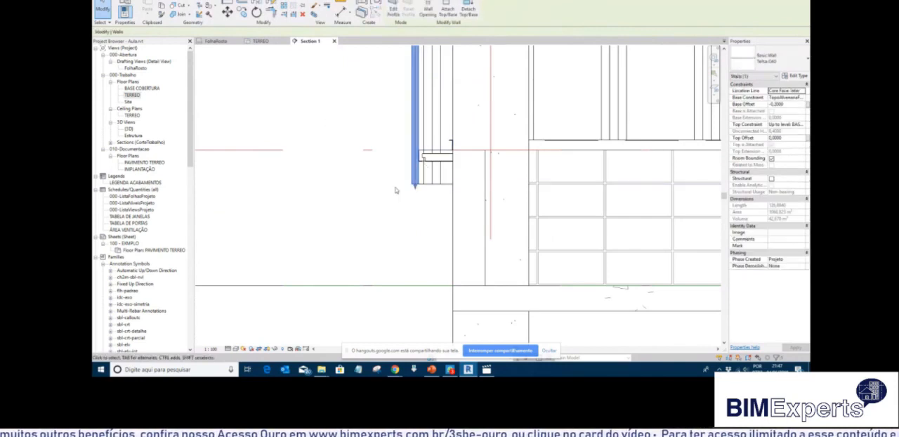
pyautogui.click(392, 191)
pyautogui.scroll(-5, 392, 191)
pyautogui.scroll(-5, 430, 156)
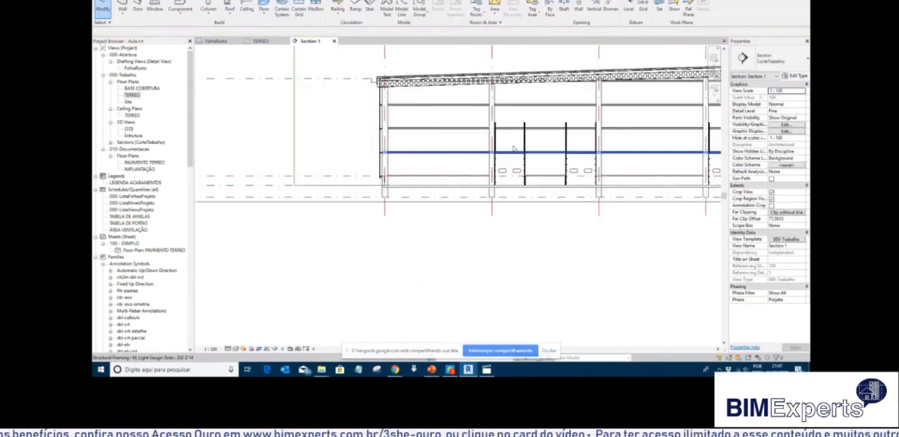
# Draw a horizontal fch-blc-0190 wall about 84 m long in the empty area beside the warehouse in the TERREO plan.
pyautogui.click(132, 95)
pyautogui.doubleClick(132, 95)
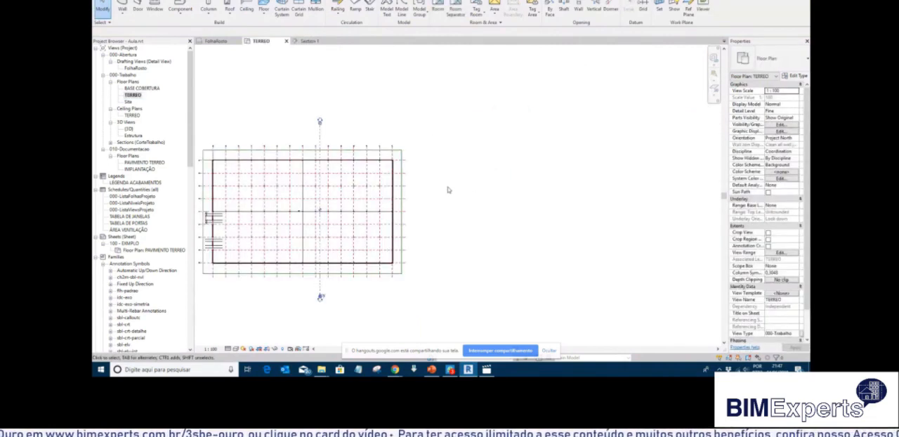
pyautogui.moveTo(465, 192); pyautogui.dragTo(468, 168, button='middle')
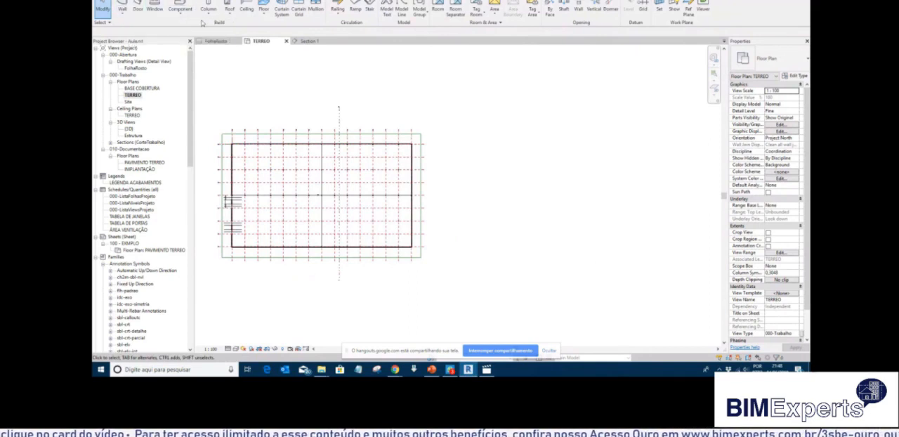
pyautogui.click(122, 8)
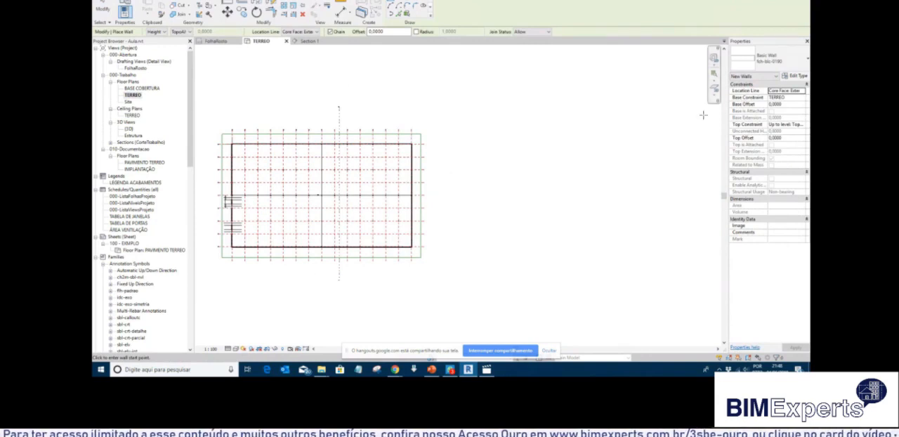
pyautogui.scroll(2, 483, 167)
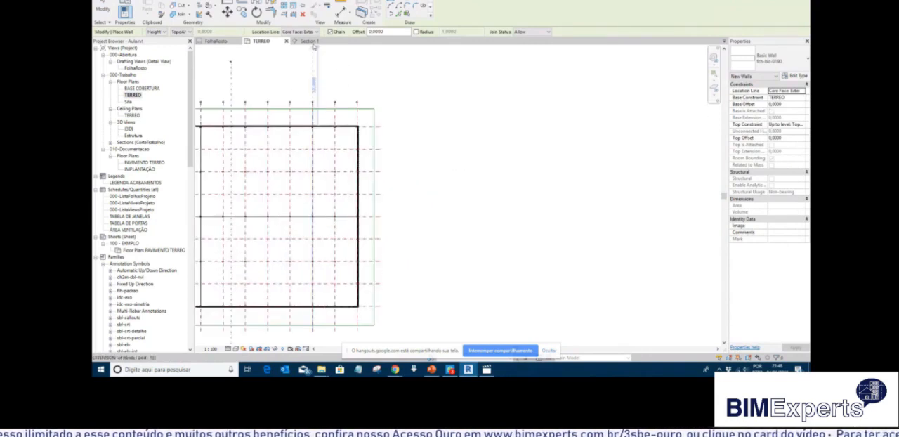
pyautogui.click(432, 168)
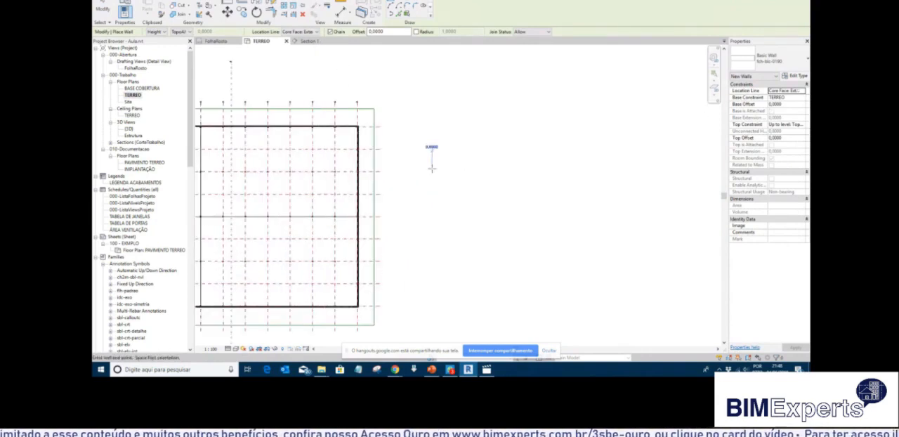
pyautogui.click(639, 167)
pyautogui.scroll(3, 431, 169)
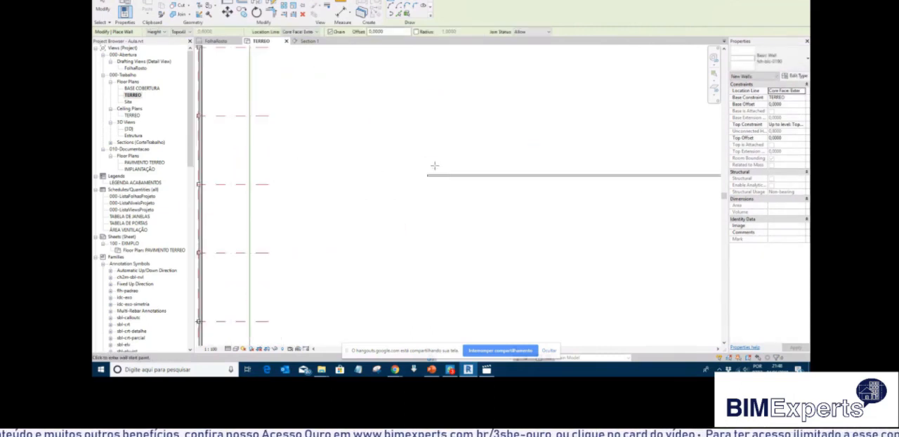
pyautogui.press('Escape')
pyautogui.press('Escape')
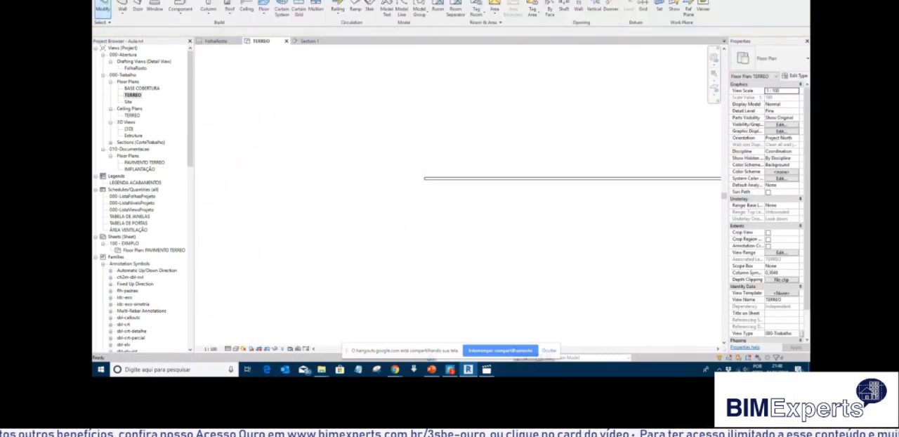
# Draw a Telha-040 wall about 84 m long parallel to and just below the new block wall, matching its ends.
pyautogui.click(123, 7)
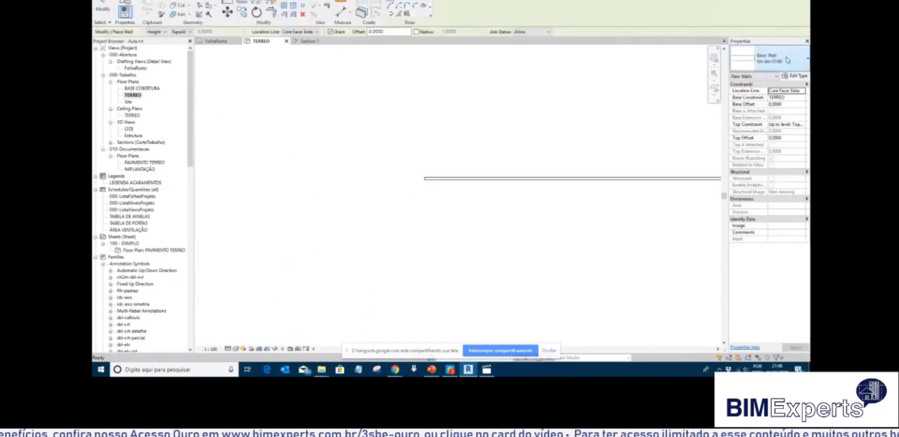
pyautogui.click(788, 59)
pyautogui.scroll(4, 745, 126)
pyautogui.scroll(-3, 746, 126)
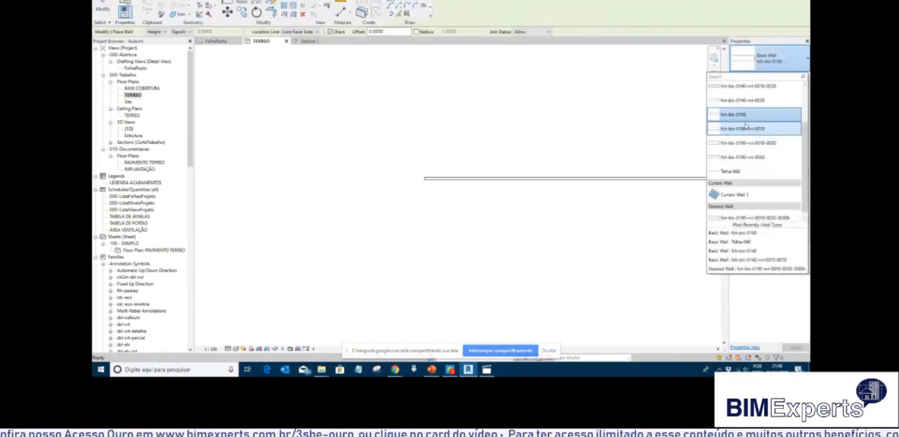
pyautogui.click(735, 173)
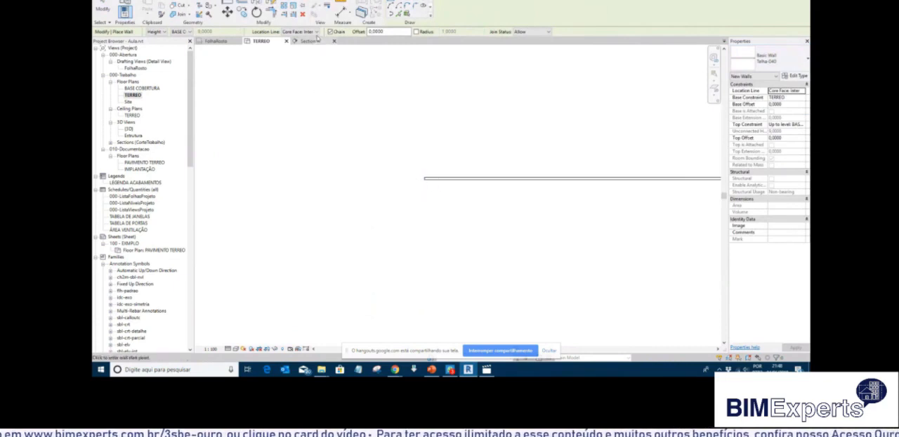
pyautogui.click(423, 195)
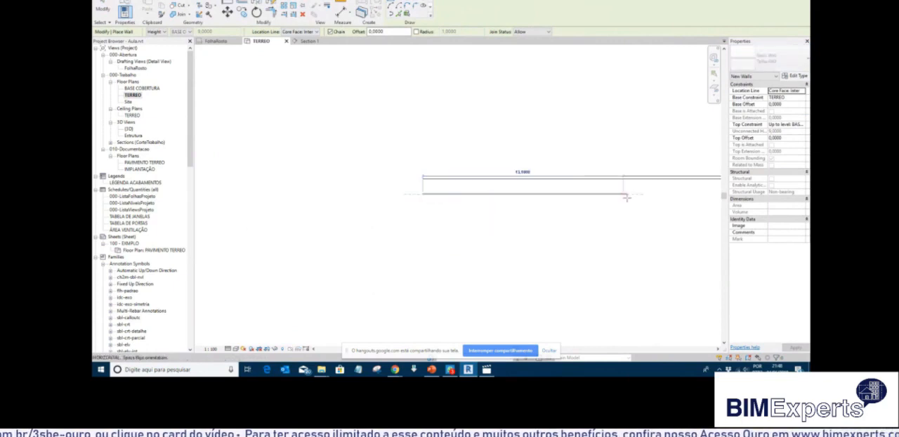
pyautogui.scroll(-6, 271, 198)
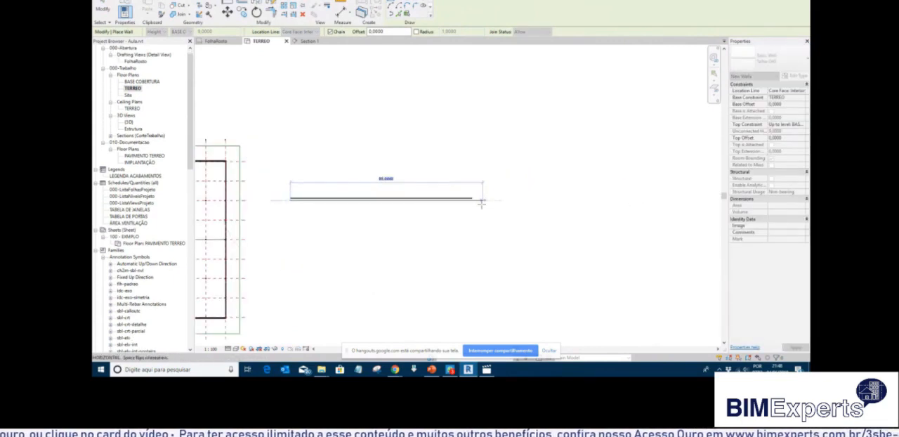
pyautogui.click(472, 201)
pyautogui.press('Escape')
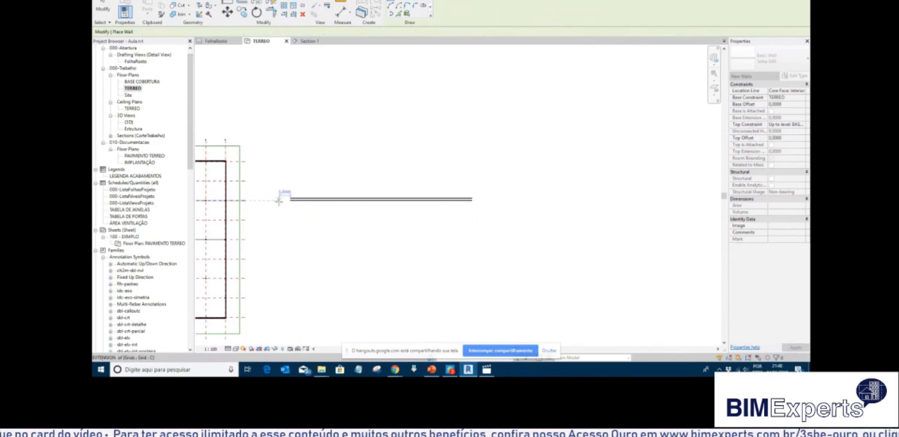
pyautogui.scroll(7, 282, 198)
pyautogui.press('Escape')
# Move the Telha-040 wall up against the lower face of the new block wall.
pyautogui.scroll(2, 305, 217)
pyautogui.click(302, 203)
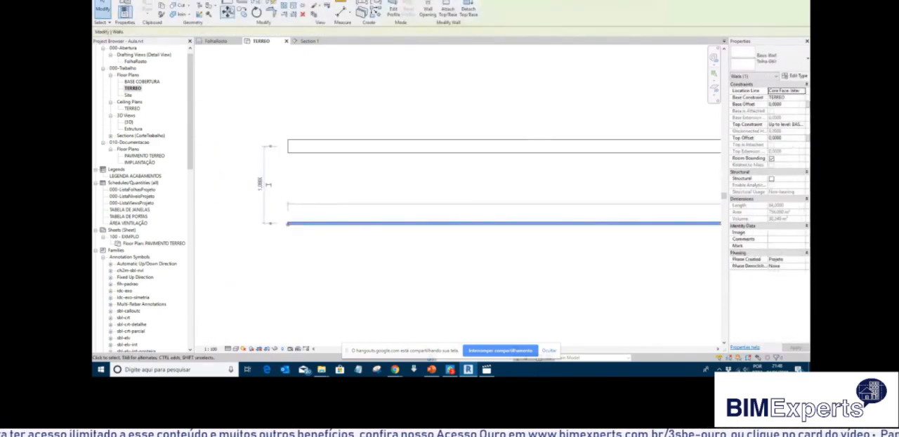
pyautogui.click(228, 12)
pyautogui.click(308, 223)
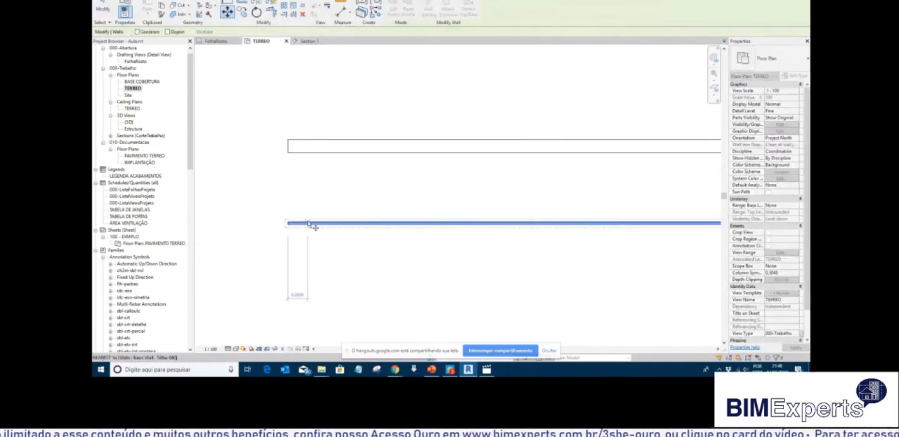
pyautogui.click(302, 148)
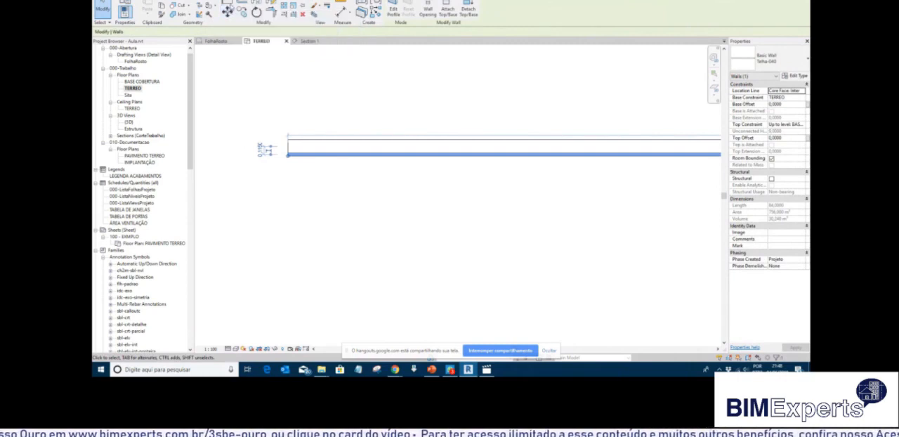
# Move the Telha-040 wall 0.22 m perpendicularly away from the lower face of the block wall.
pyautogui.click(227, 11)
pyautogui.click(311, 153)
pyautogui.write(',')
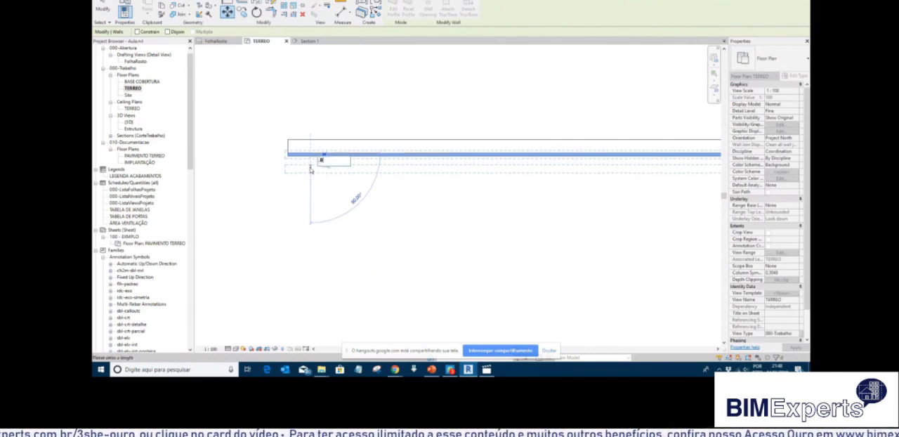
pyautogui.press('BackSpace')
pyautogui.press('BackSpace')
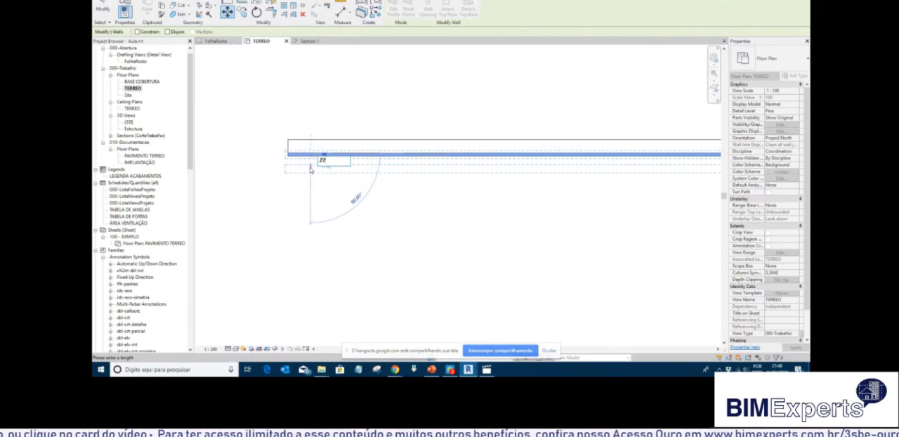
pyautogui.press('Return')
pyautogui.press('Escape')
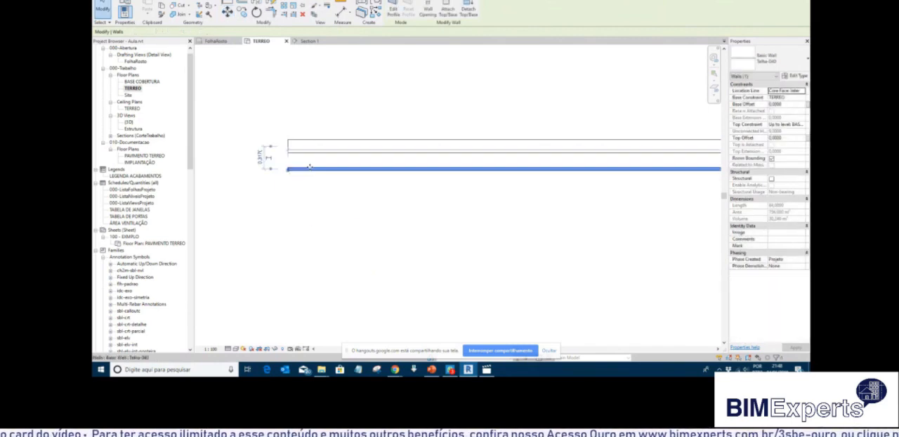
# Constrain the Telha-040 wall's base to TopoAlvenariaFechamento with a -0.2 m offset and its top to BASE COBERTURA.
pyautogui.click(801, 98)
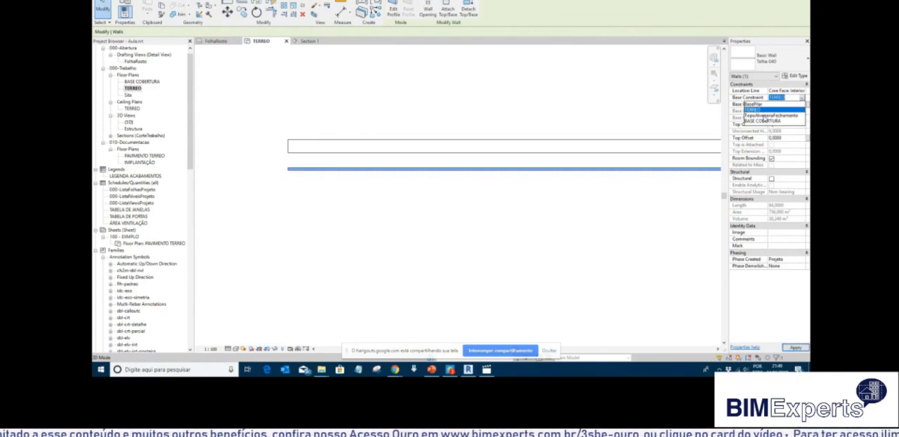
pyautogui.click(764, 117)
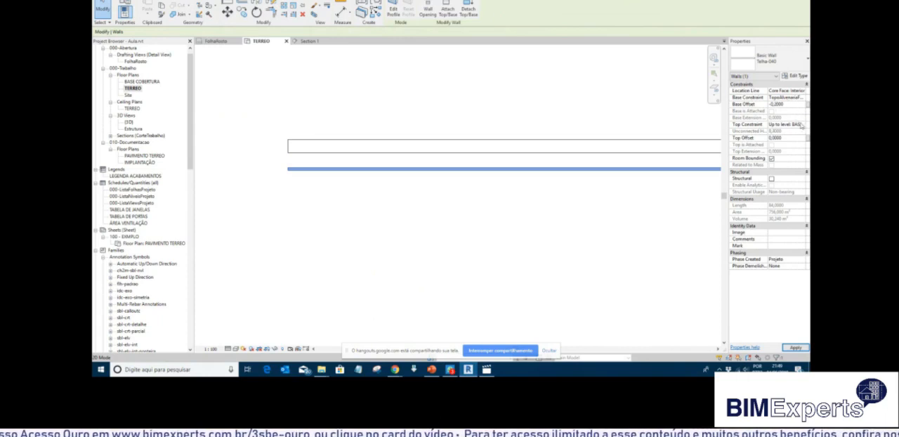
pyautogui.click(801, 125)
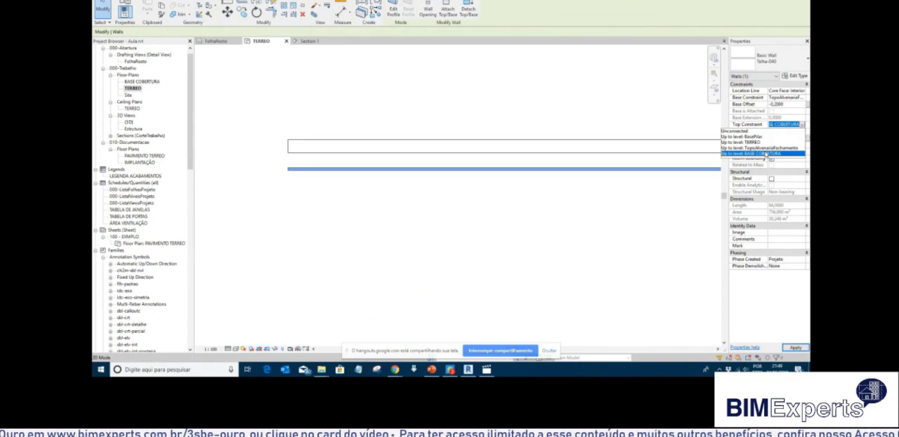
pyautogui.click(767, 154)
pyautogui.click(572, 108)
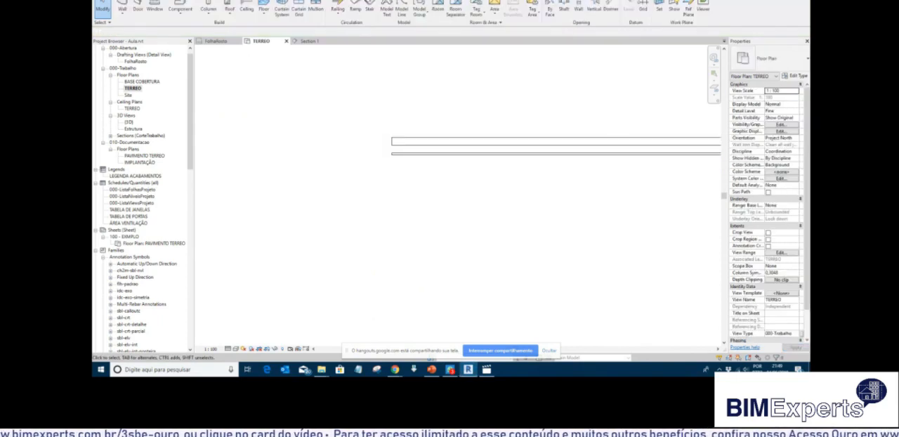
# Open the {3D} view and examine how the cladding wall sits against the block wall beside the warehouse.
pyautogui.doubleClick(129, 122)
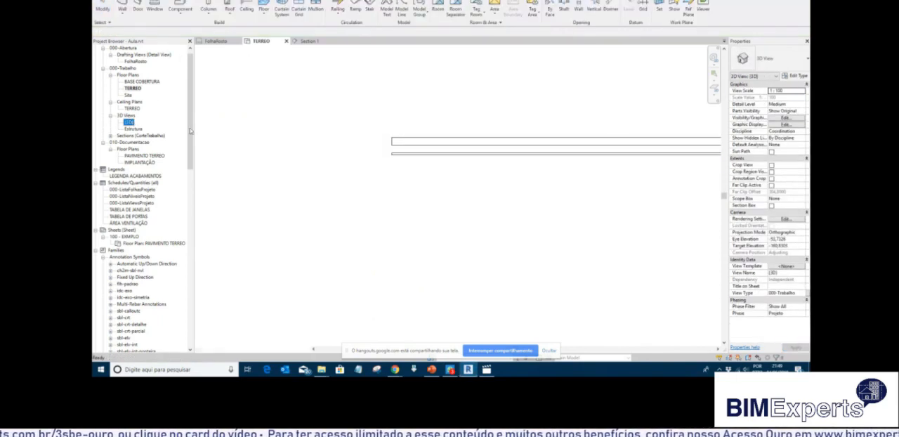
pyautogui.keyDown('shift'); pyautogui.moveTo(503, 182); pyautogui.dragTo(662, 176, button='middle'); pyautogui.keyUp('shift')
pyautogui.scroll(1, 253, 167)
pyautogui.scroll(1, 193, 152)
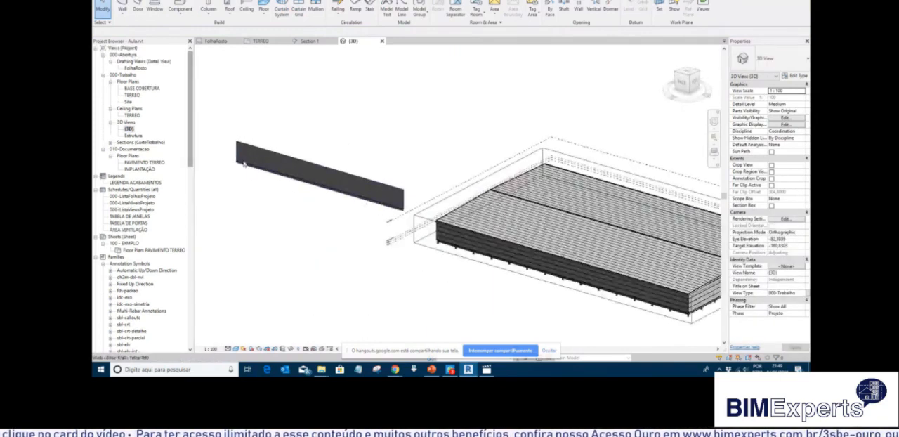
pyautogui.scroll(6, 261, 174)
pyautogui.moveTo(559, 236); pyautogui.dragTo(348, 132, button='middle')
pyautogui.scroll(-2, 387, 152)
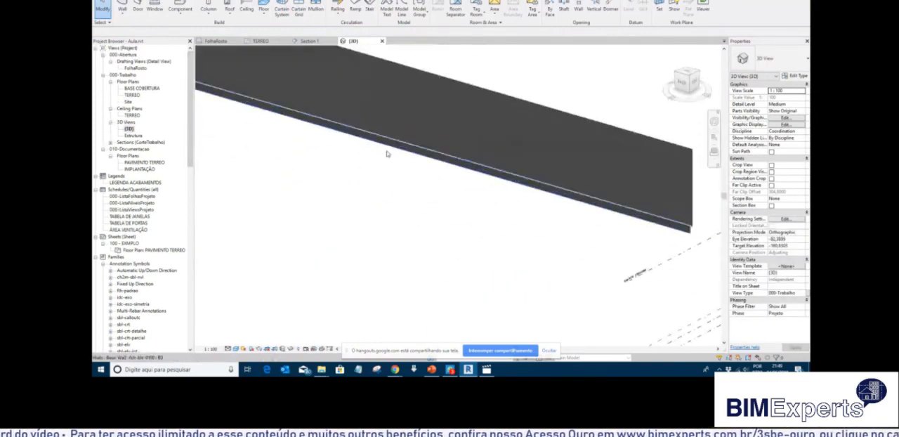
pyautogui.keyDown('shift'); pyautogui.moveTo(670, 245); pyautogui.dragTo(431, 155, button='middle'); pyautogui.keyUp('shift')
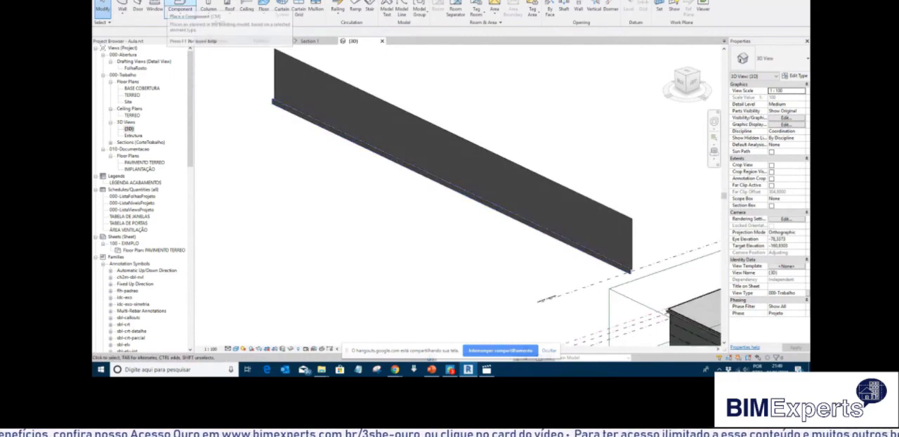
# Start a sketched structural beam system of type TercasCobertura using the Fixed Distance layout rule with 2 m spacing.
pyautogui.click(151, 1)
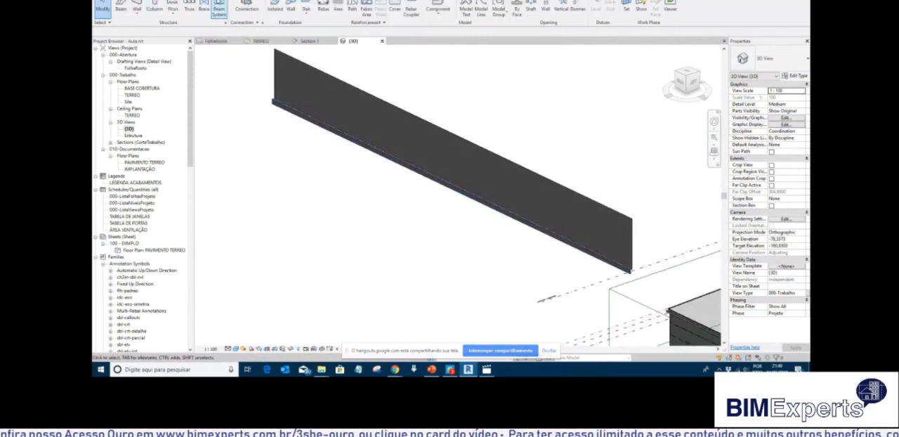
pyautogui.click(393, 1)
pyautogui.click(797, 61)
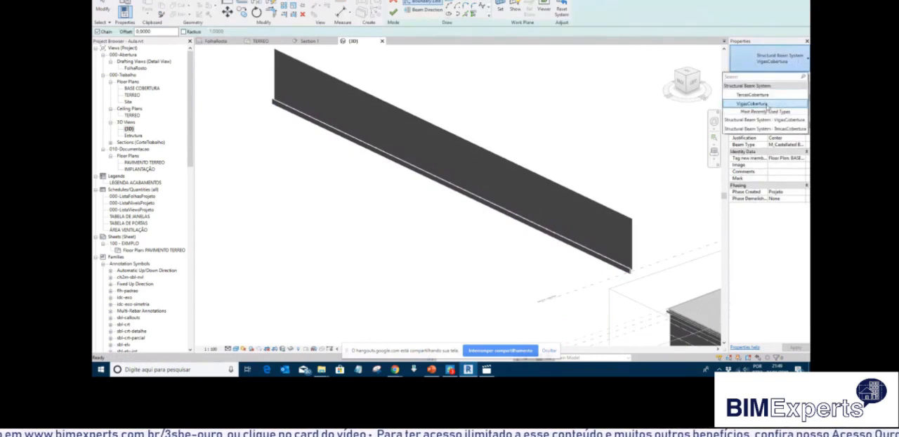
pyautogui.click(752, 94)
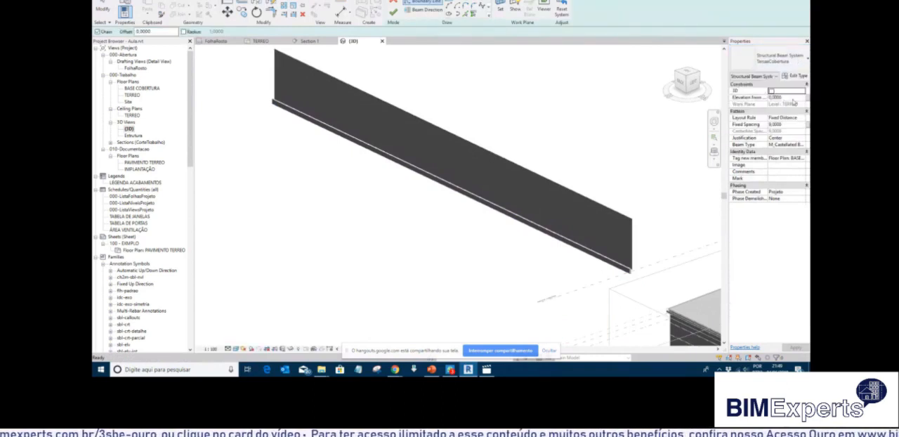
pyautogui.click(803, 118)
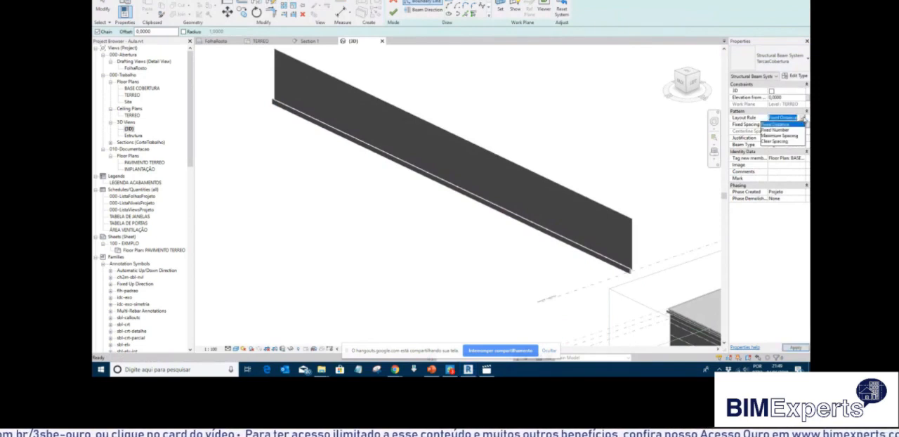
pyautogui.click(804, 120)
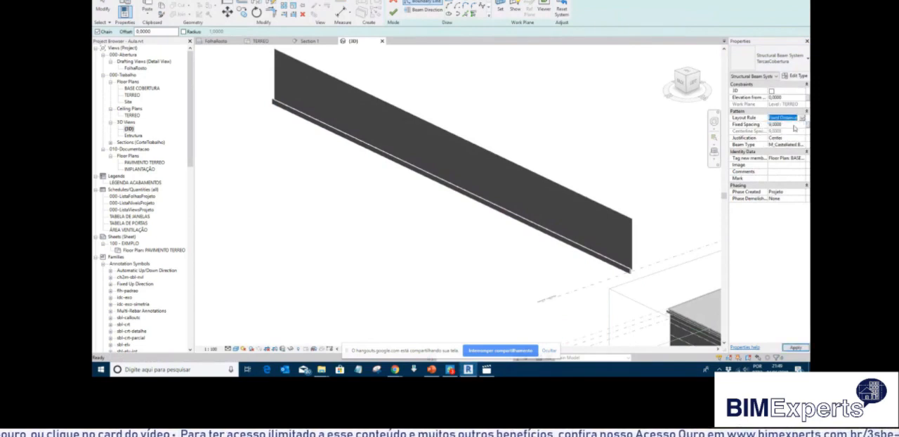
pyautogui.click(794, 125)
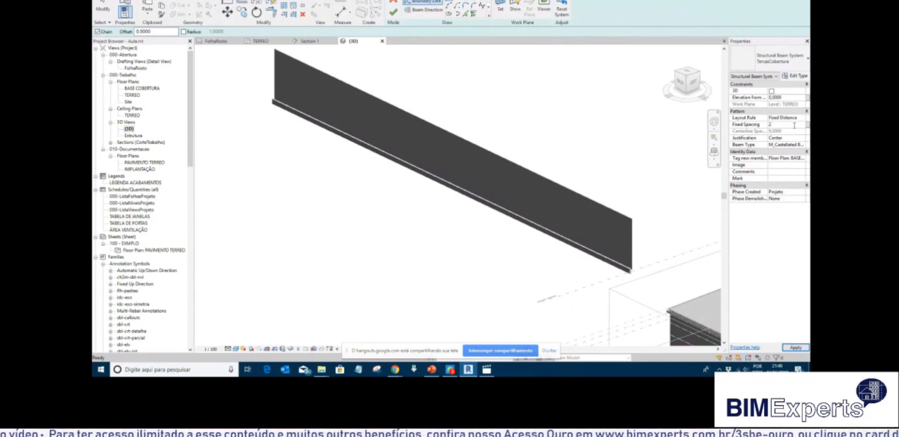
# Keep the beam system's justification at Center and set its beam type to M_Light Gauge-Zeds.
pyautogui.click(802, 138)
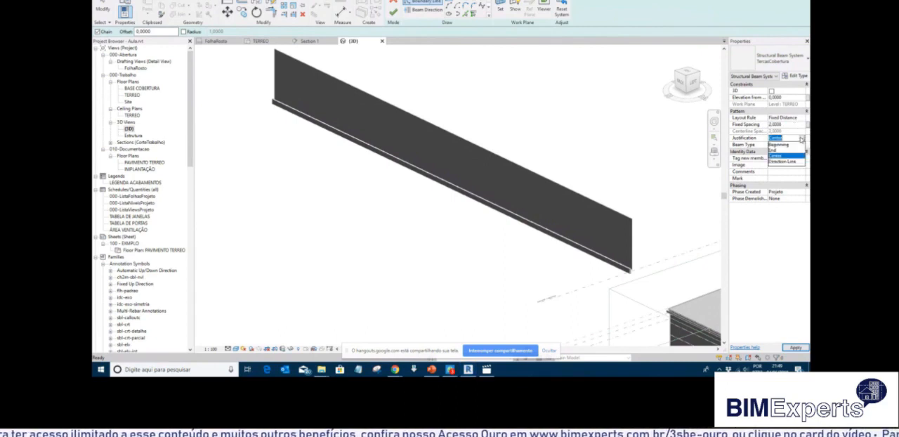
pyautogui.click(786, 41)
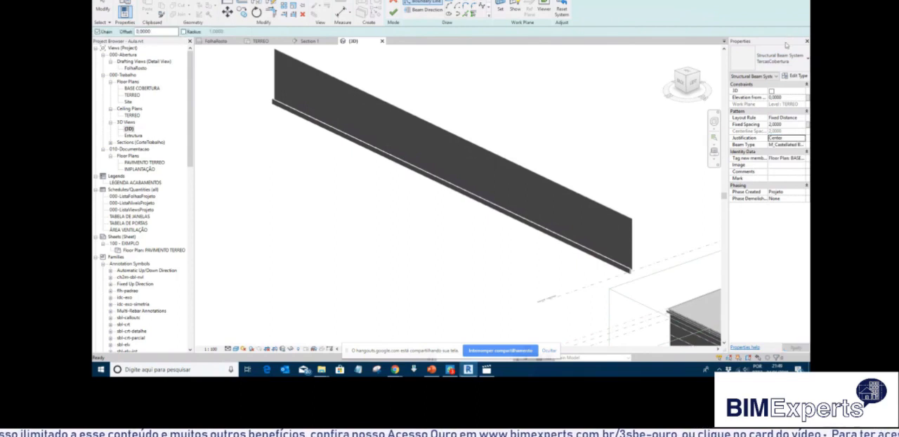
pyautogui.click(802, 139)
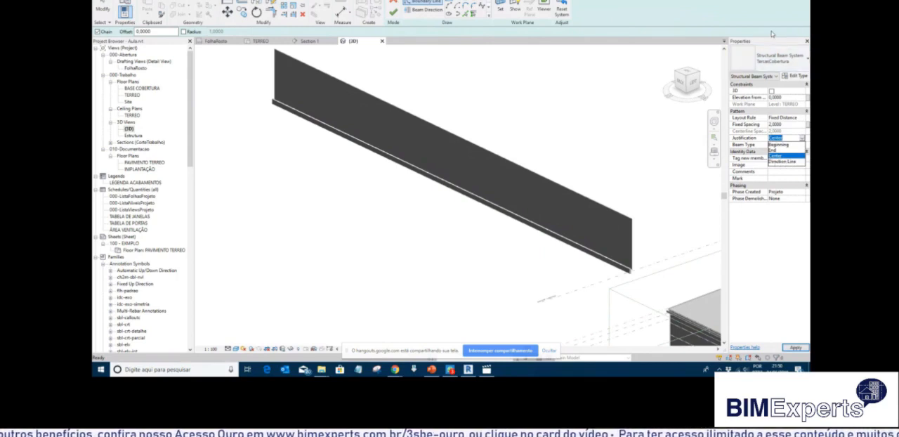
pyautogui.click(790, 39)
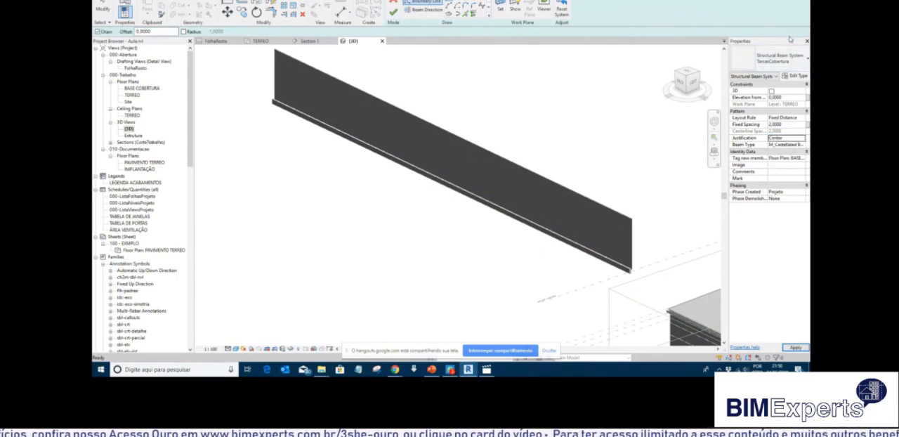
pyautogui.click(802, 145)
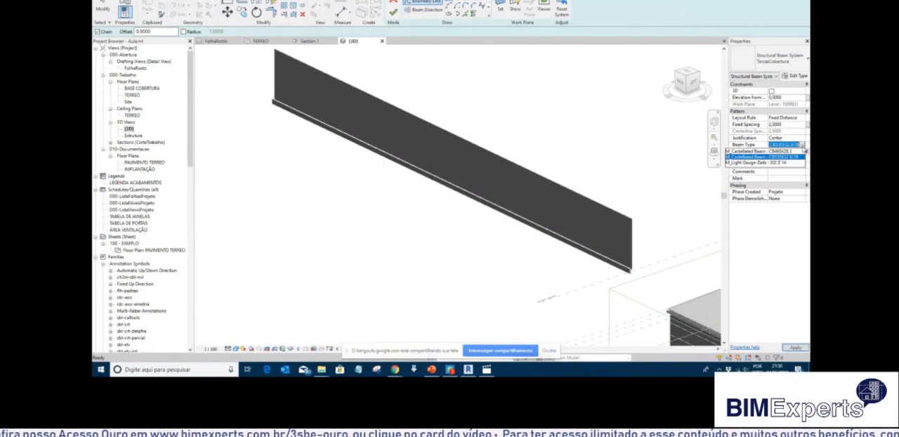
pyautogui.click(777, 162)
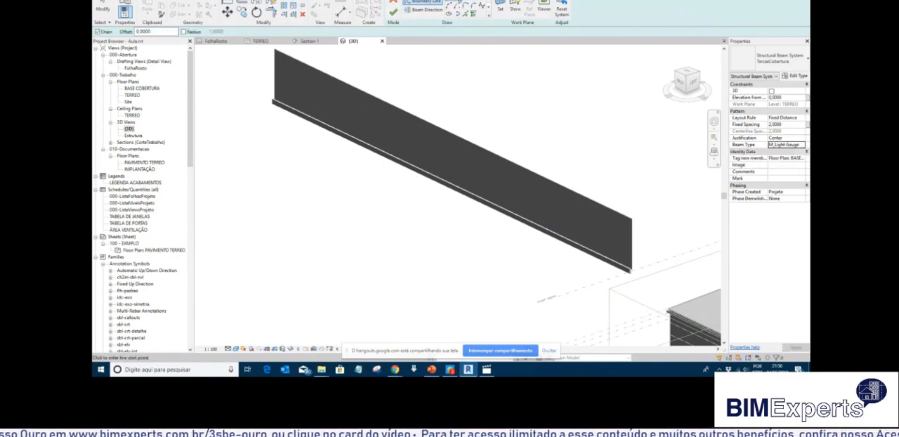
# Sketch a rectangular beam system boundary about 80 m long beside the sample walls, with beams parallel to its long side, and finish it.
pyautogui.scroll(-2, 266, 136)
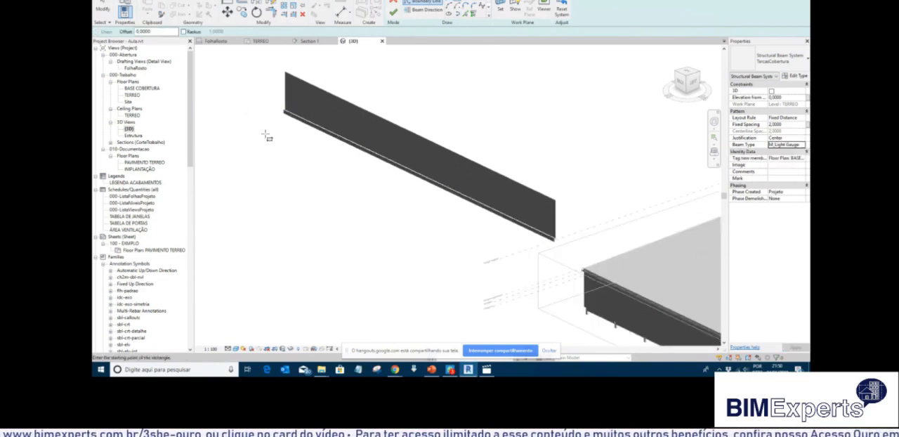
pyautogui.click(235, 119)
pyautogui.click(439, 260)
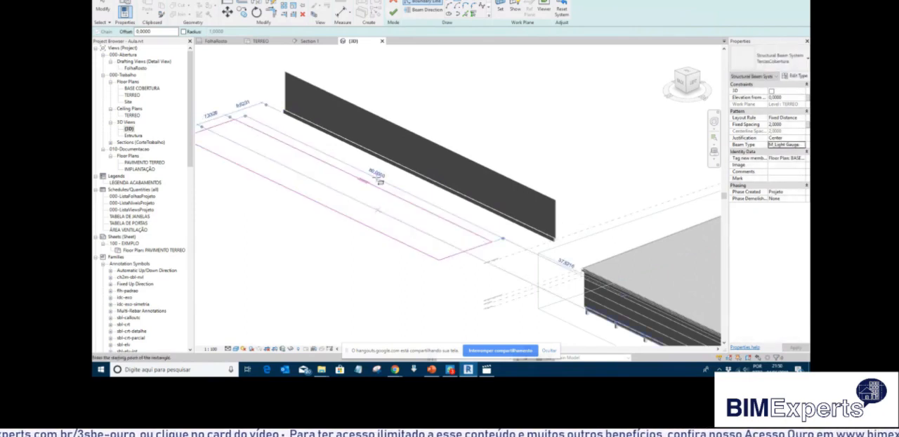
pyautogui.click(425, 10)
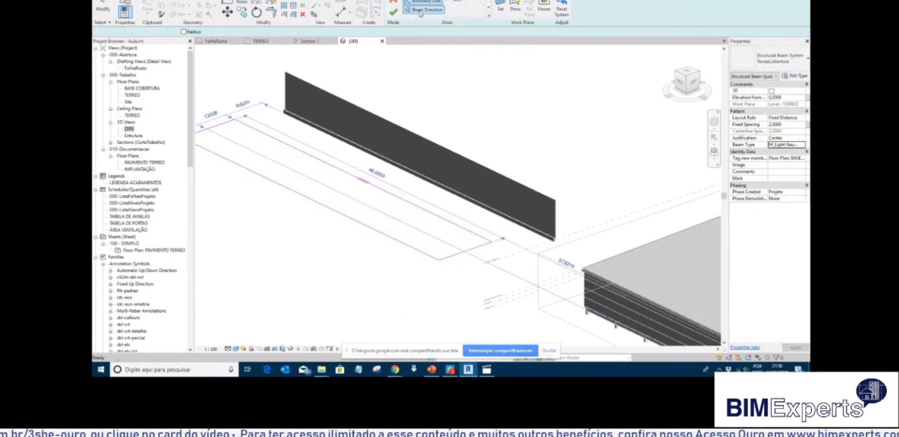
pyautogui.click(403, 200)
pyautogui.click(392, 12)
# Rehost the new beam system onto the vertical face of the Telha-040 wall as its work plane.
pyautogui.scroll(5, 536, 256)
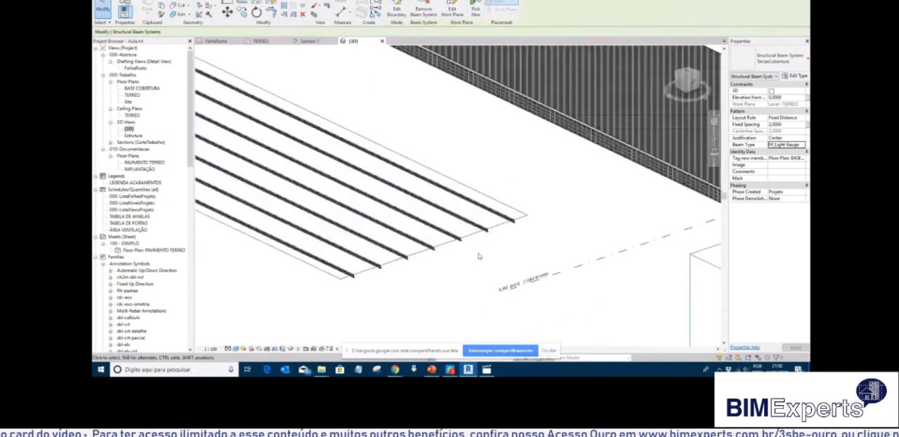
pyautogui.scroll(4, 467, 249)
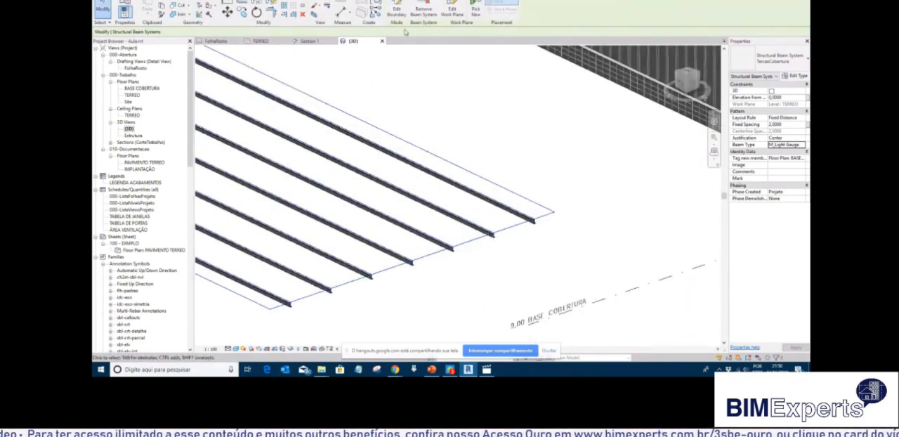
pyautogui.click(475, 11)
pyautogui.scroll(-3, 419, 202)
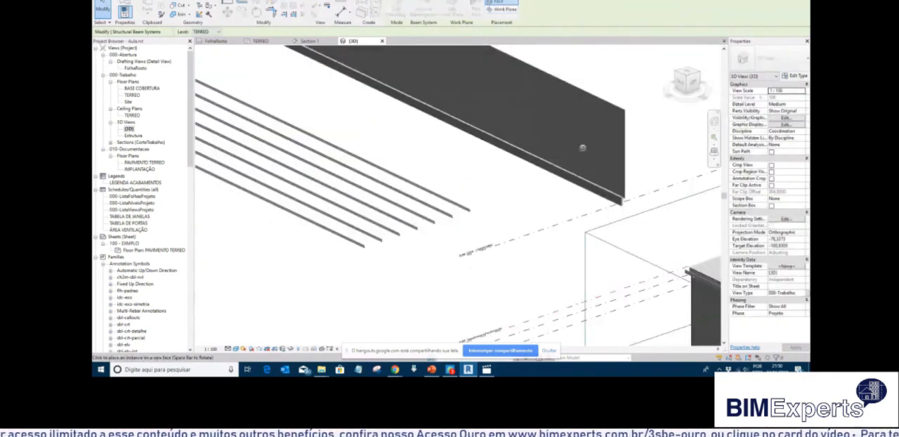
pyautogui.scroll(5, 622, 102)
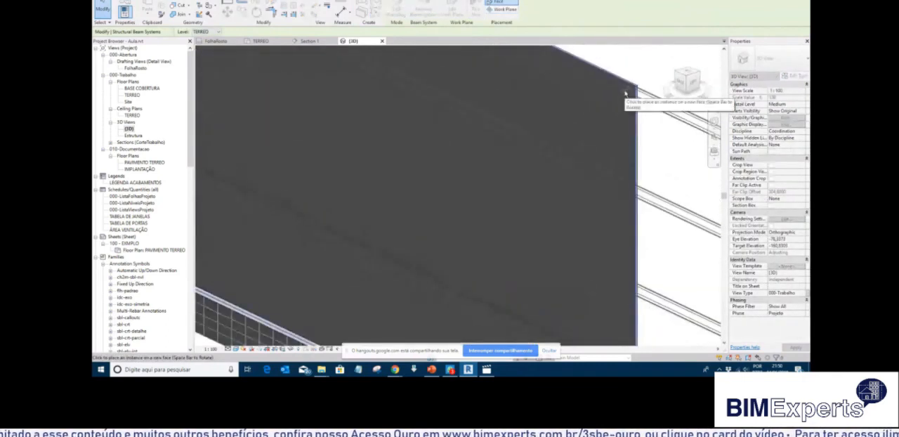
pyautogui.click(625, 93)
pyautogui.scroll(-5, 555, 166)
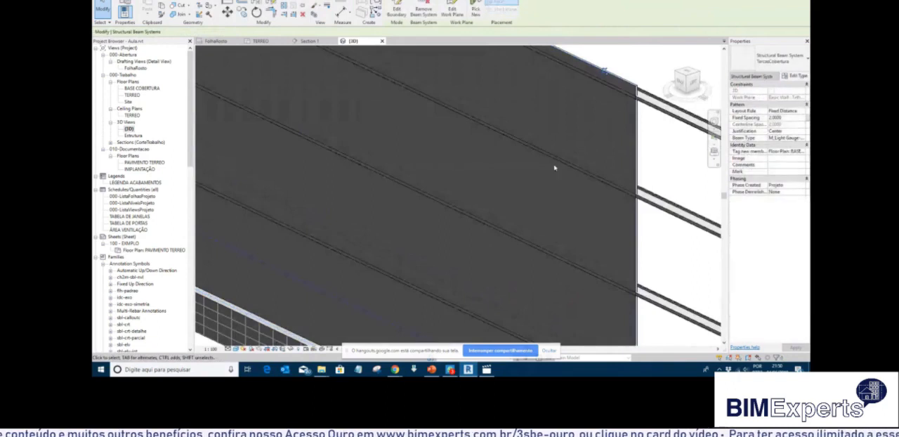
pyautogui.scroll(-3, 561, 165)
# Edit the beam system boundary and align its far end and top lines to the matching edges of the Telha-040 wall.
pyautogui.click(396, 11)
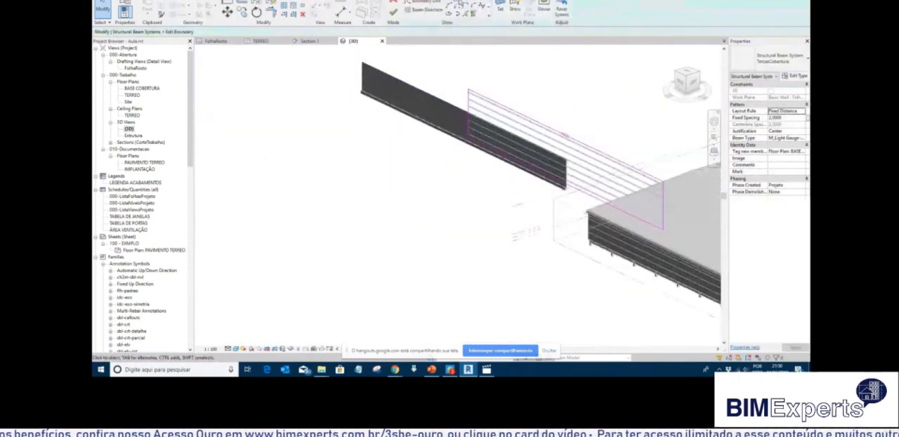
pyautogui.click(227, 3)
pyautogui.scroll(4, 357, 82)
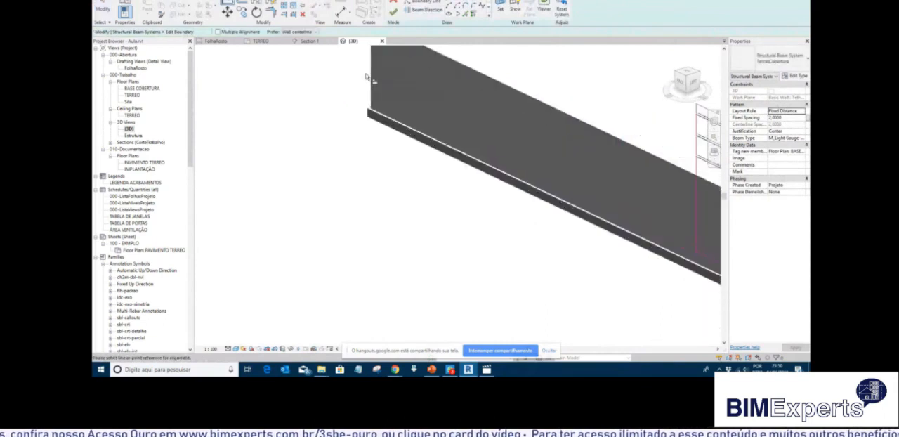
pyautogui.scroll(5, 367, 77)
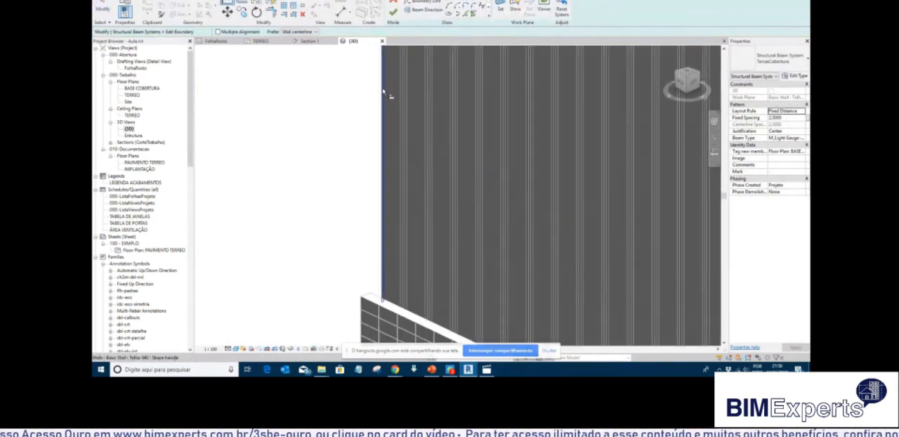
pyautogui.scroll(-5, 357, 147)
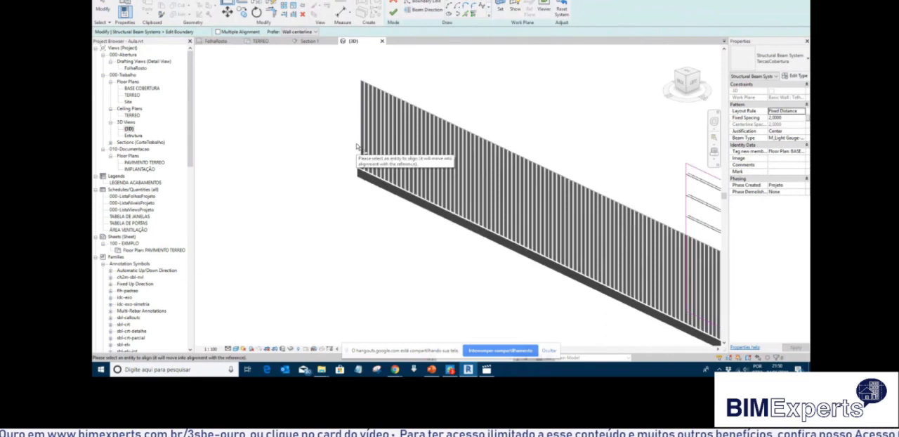
pyautogui.scroll(2, 311, 90)
pyautogui.scroll(3, 365, 141)
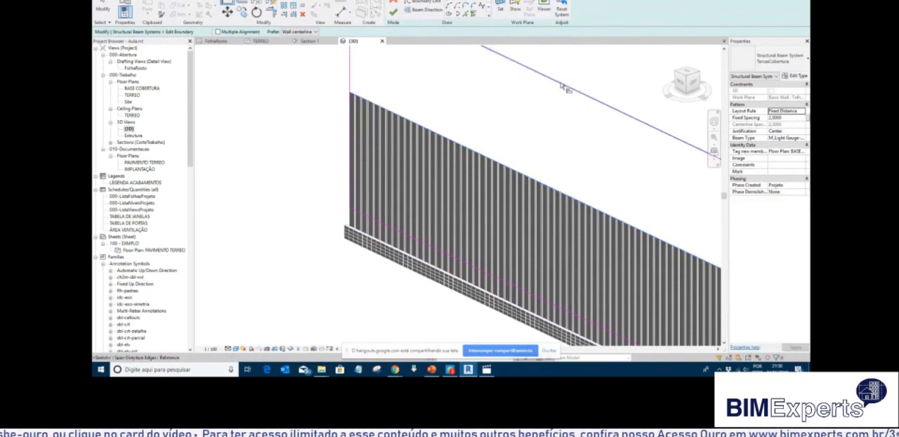
pyautogui.scroll(-5, 491, 112)
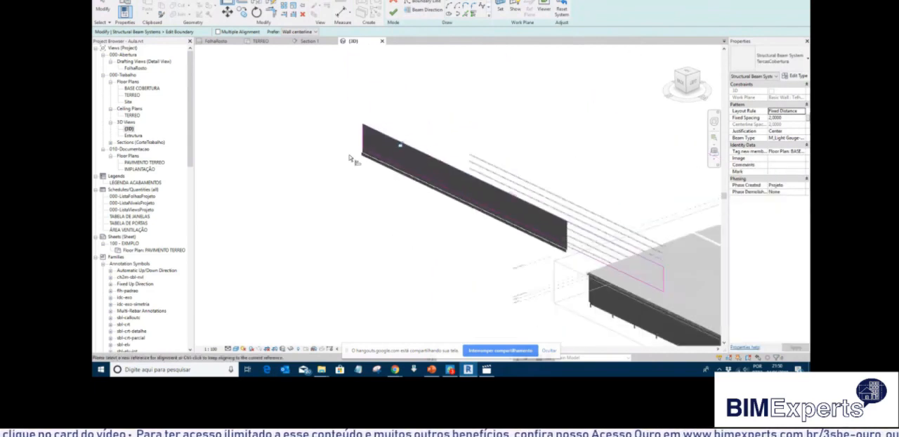
# Align the boundary's bottom line and remaining end line to the Telha-040 wall's edges, and finish the boundary edit.
pyautogui.scroll(-2, 349, 158)
pyautogui.keyDown('shift'); pyautogui.moveTo(483, 241); pyautogui.dragTo(305, 235, button='middle'); pyautogui.keyUp('shift')
pyautogui.scroll(5, 413, 223)
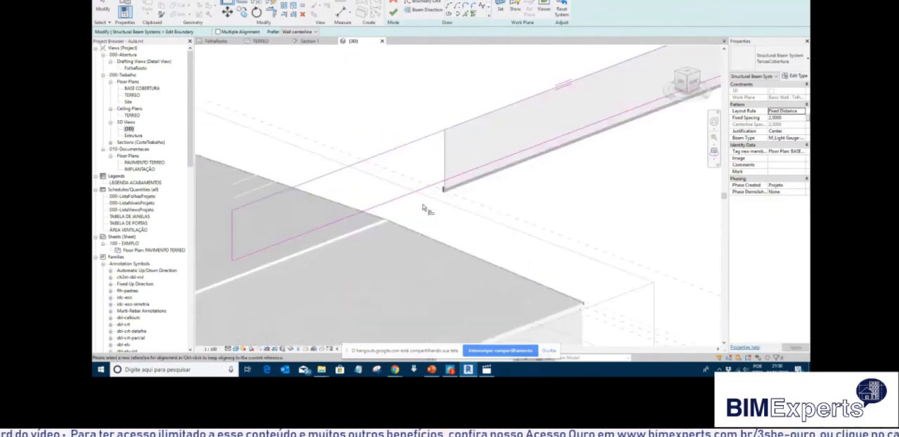
pyautogui.scroll(3, 424, 209)
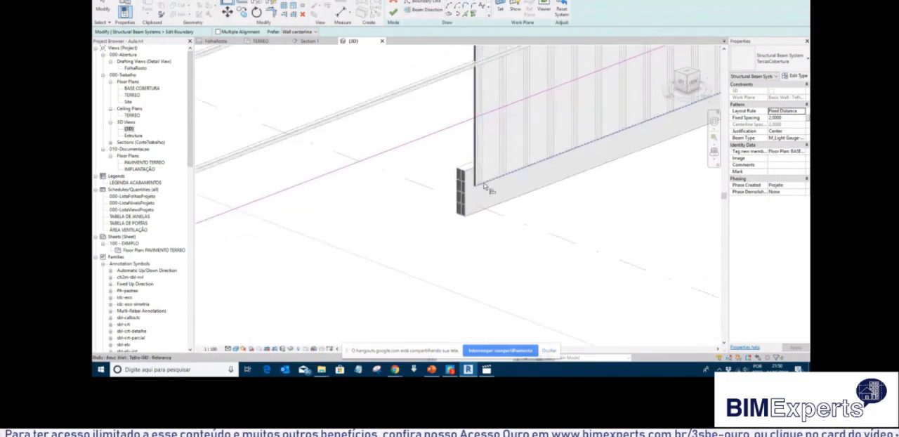
pyautogui.click(484, 186)
pyautogui.click(462, 129)
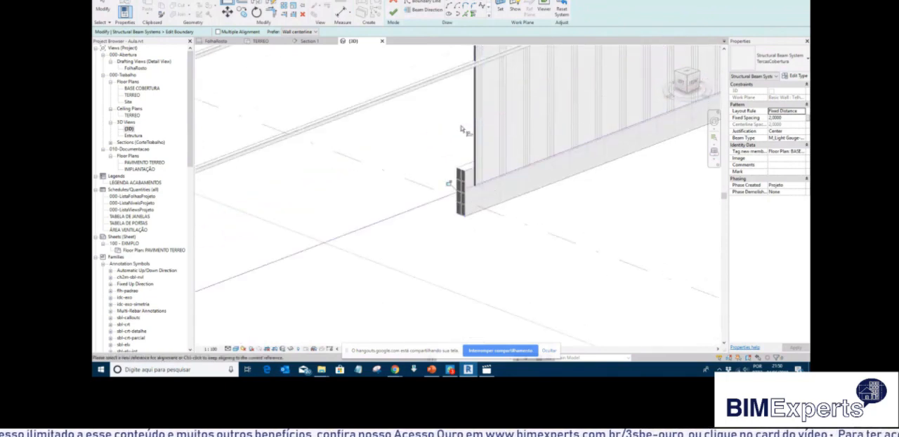
pyautogui.scroll(-3, 511, 191)
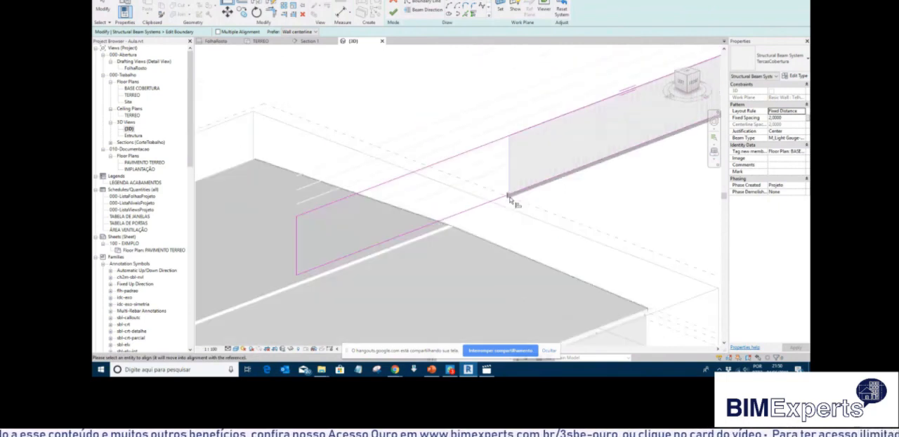
pyautogui.click(298, 227)
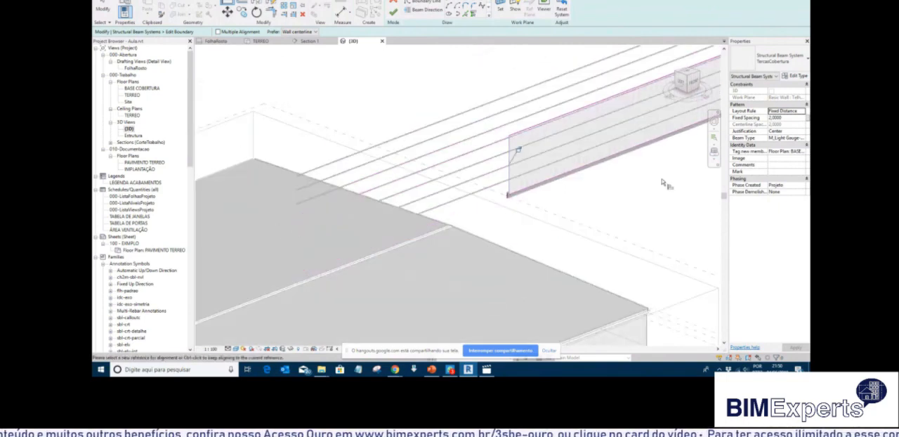
pyautogui.click(392, 13)
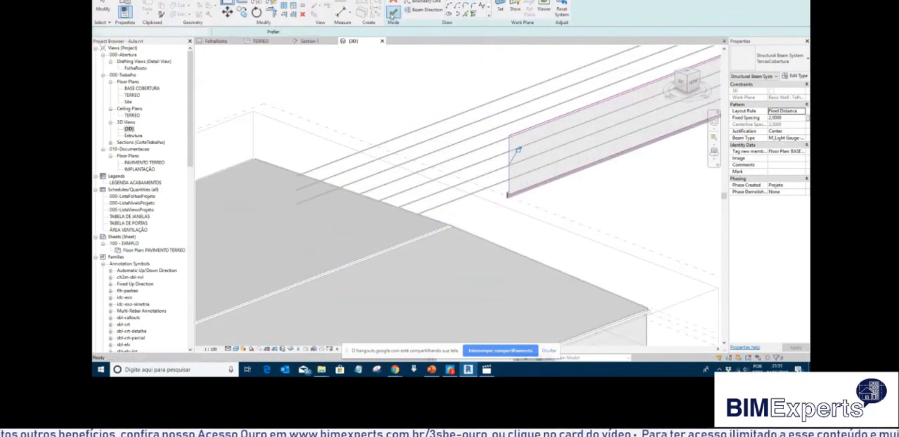
pyautogui.keyDown('shift'); pyautogui.moveTo(512, 229); pyautogui.dragTo(651, 238, button='middle'); pyautogui.keyUp('shift')
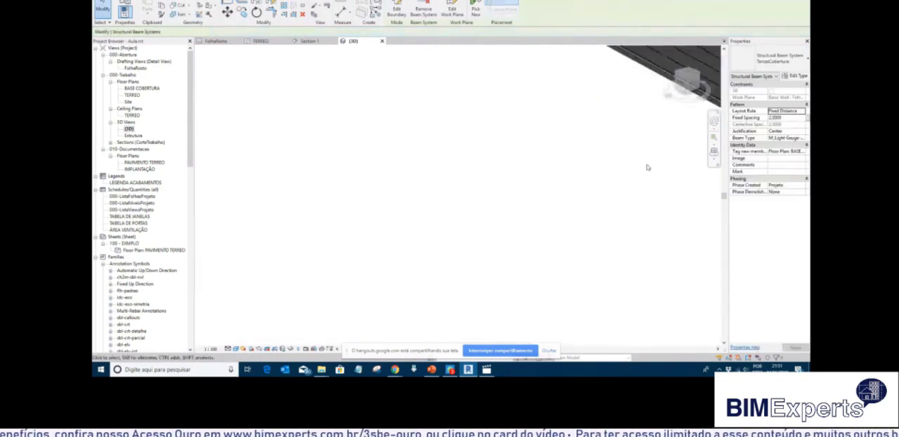
pyautogui.moveTo(646, 166); pyautogui.dragTo(306, 241, button='middle')
pyautogui.scroll(4, 606, 259)
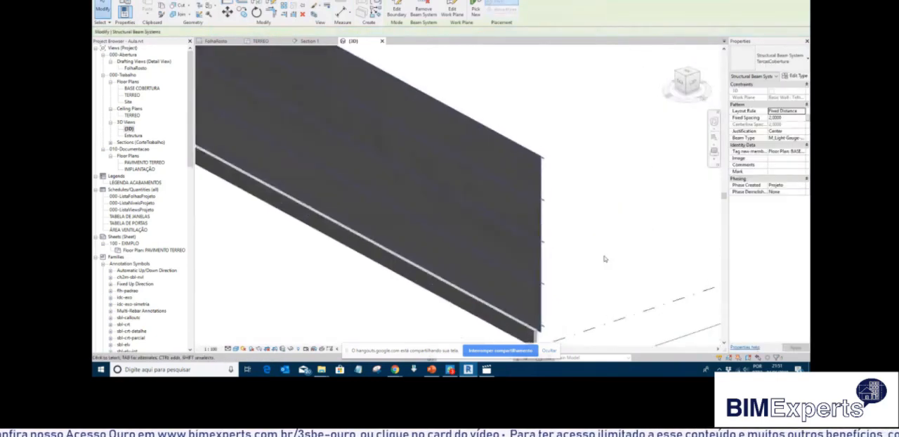
pyautogui.click(599, 253)
pyautogui.moveTo(597, 251); pyautogui.dragTo(606, 176, button='middle')
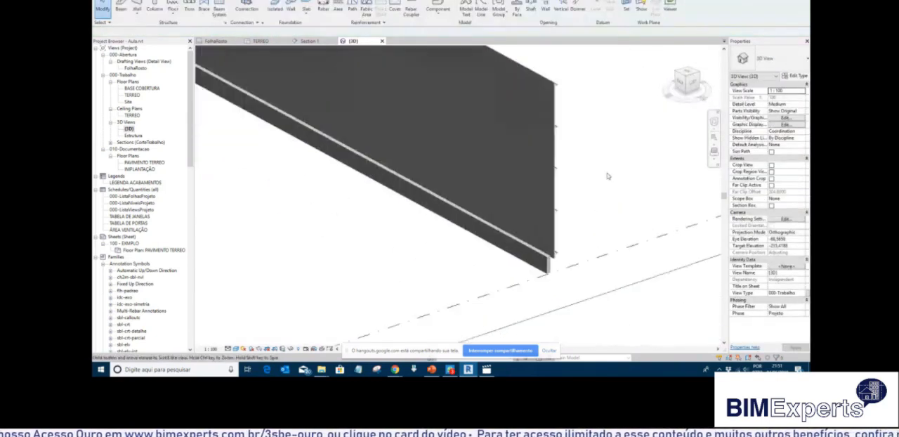
# Try to select all matching purlin beams in the project and exclude those in the warehouse from the selection.
pyautogui.click(558, 88)
pyautogui.rightClick(559, 87)
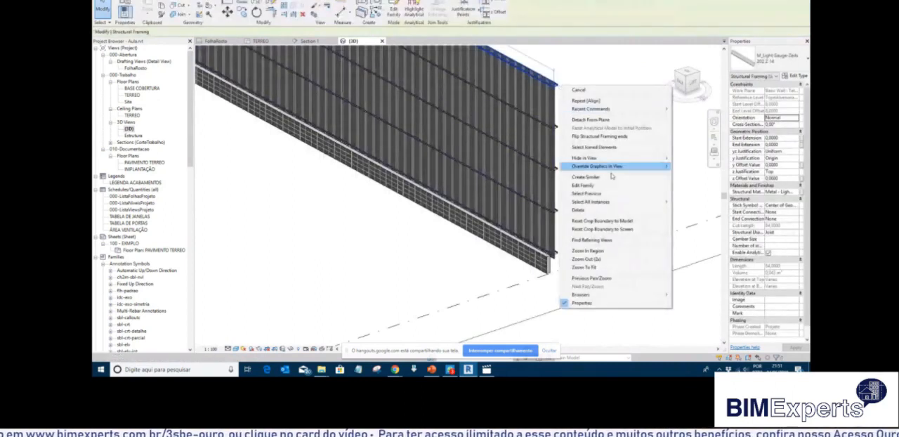
pyautogui.moveTo(631, 201)
pyautogui.click(695, 202)
pyautogui.scroll(-6, 491, 183)
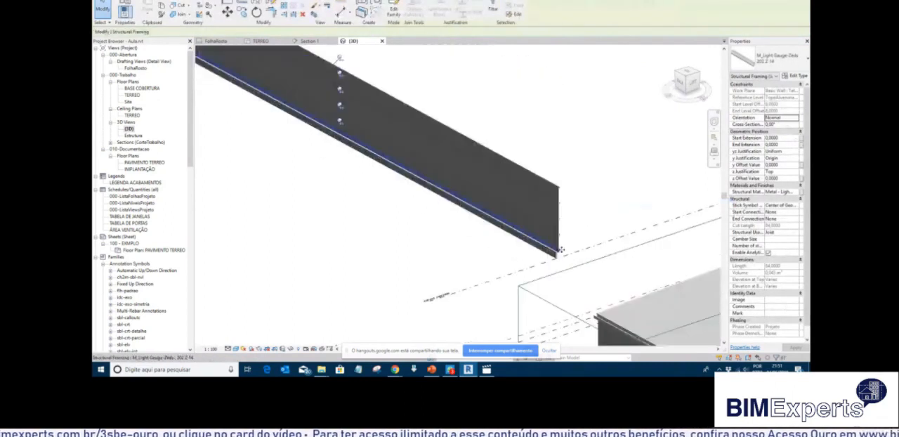
pyautogui.scroll(-5, 331, 143)
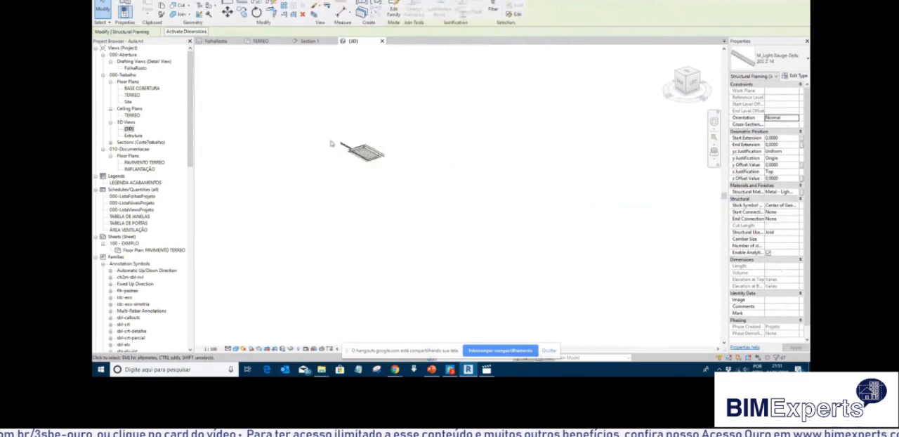
pyautogui.scroll(3, 330, 144)
pyautogui.scroll(2, 340, 141)
pyautogui.moveTo(340, 218); pyautogui.dragTo(483, 119)
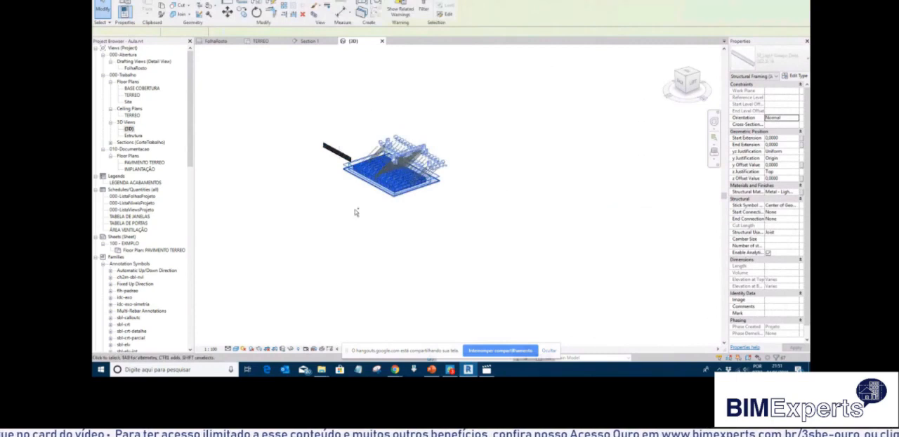
pyautogui.moveTo(341, 222); pyautogui.dragTo(448, 120)
pyautogui.scroll(5, 330, 149)
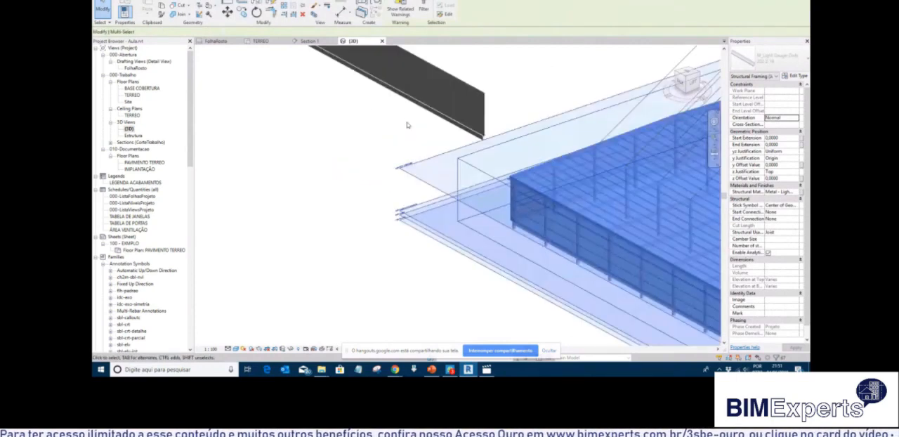
pyautogui.click(508, 65)
# Select the sample wall's purlin beams together and set their cross-section rotation to 180°.
pyautogui.scroll(2, 487, 108)
pyautogui.click(486, 107)
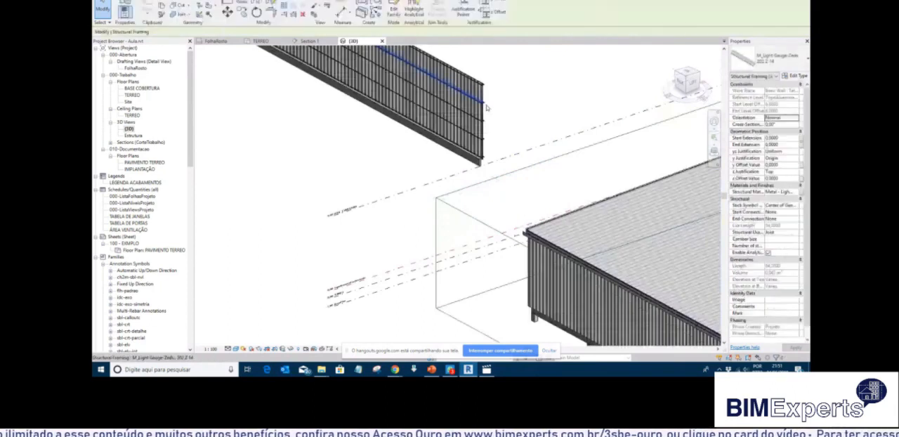
pyautogui.rightClick(485, 107)
pyautogui.click(496, 91)
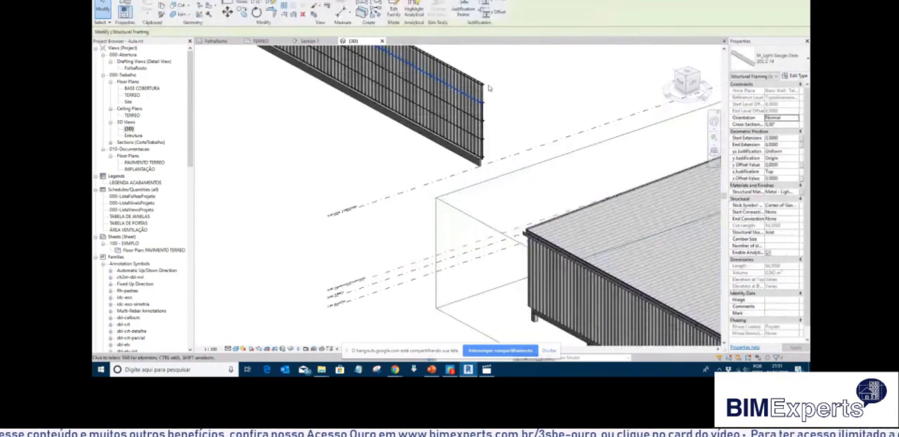
pyautogui.keyDown('ctrl'); pyautogui.click(487, 86); pyautogui.keyUp('ctrl')
pyautogui.keyDown('ctrl'); pyautogui.click(486, 124); pyautogui.keyUp('ctrl')
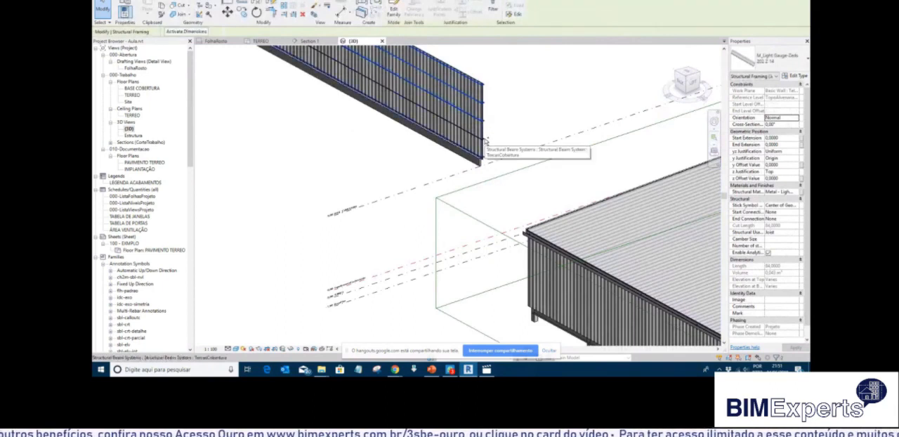
pyautogui.scroll(2, 485, 139)
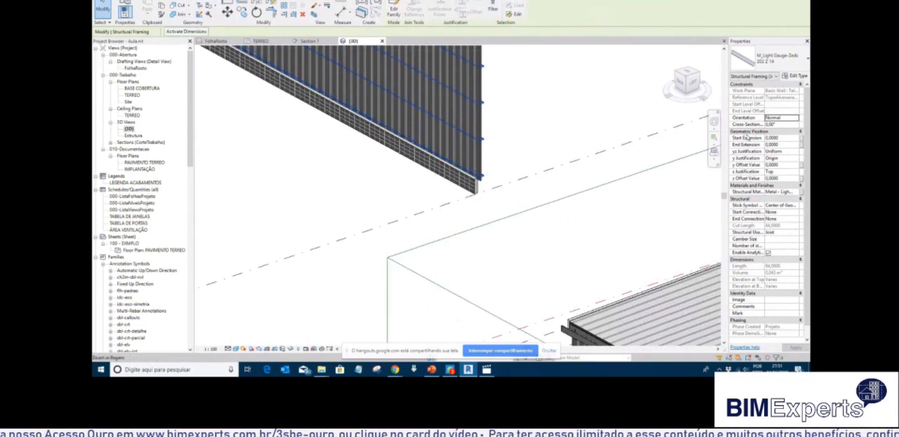
pyautogui.click(790, 124)
pyautogui.write('180')
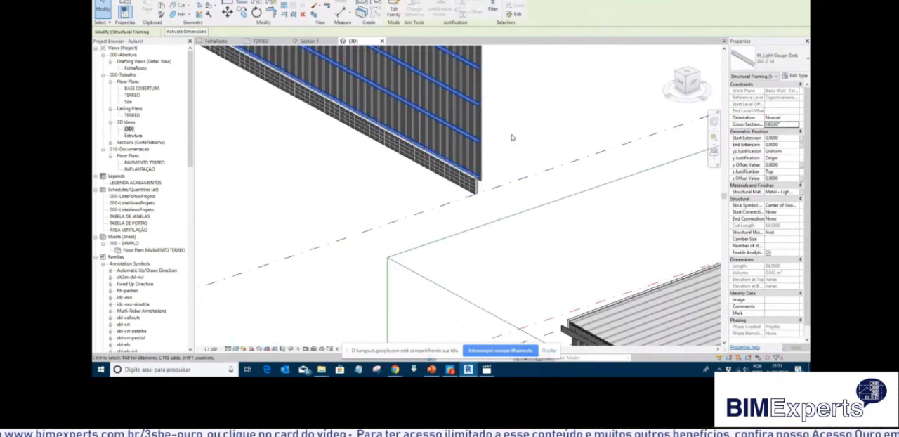
pyautogui.click(513, 139)
# Examine the orientation of the rotated purlins at the end of the cladding wall.
pyautogui.scroll(-5, 536, 180)
pyautogui.scroll(2, 537, 170)
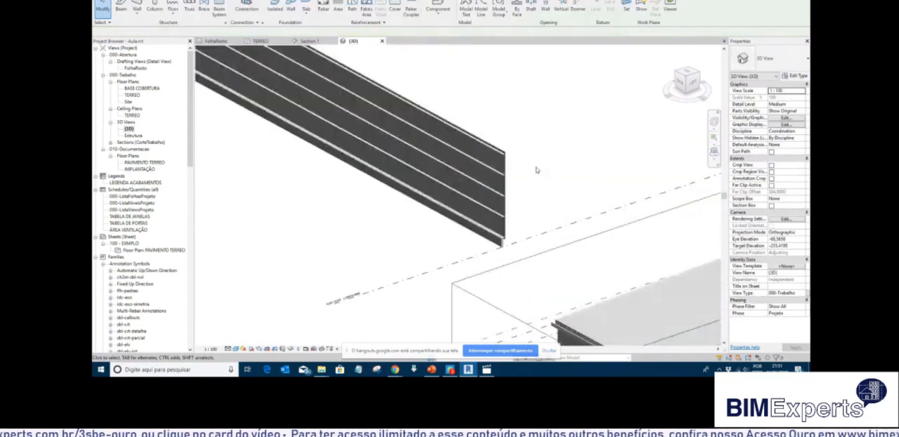
pyautogui.scroll(3, 523, 168)
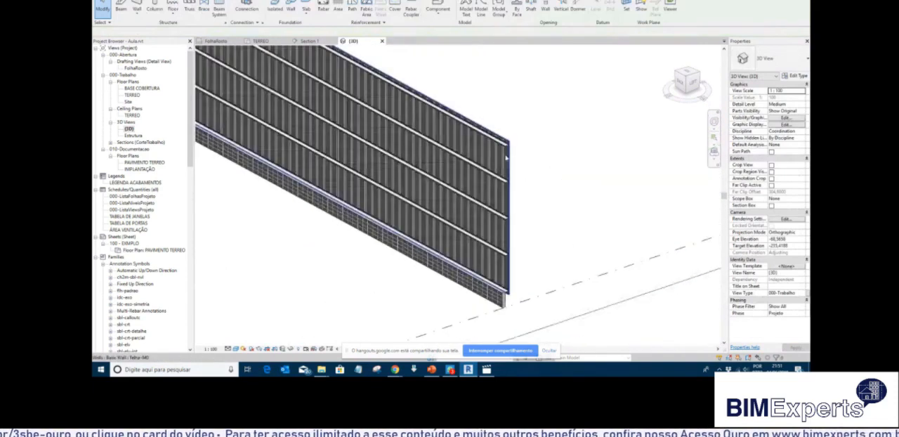
pyautogui.scroll(3, 502, 158)
pyautogui.scroll(-2, 507, 144)
pyautogui.click(510, 137)
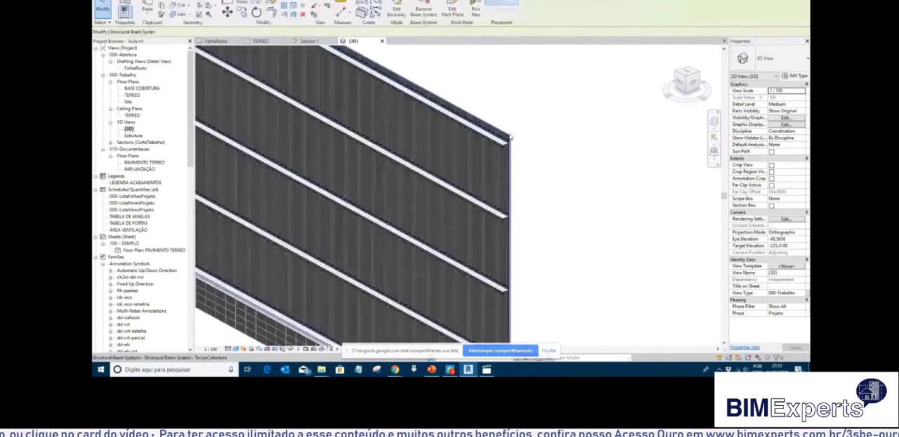
pyautogui.click(522, 167)
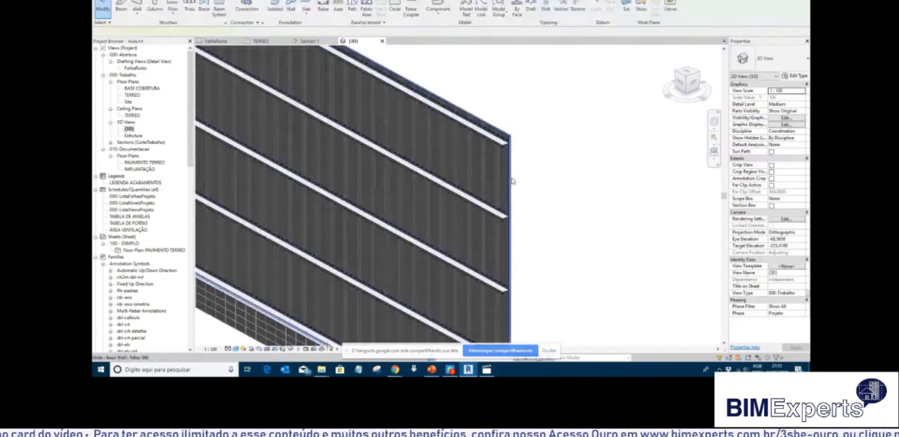
# Move the Telha-040 wall away from the block wall to test its hosted beam system, and undo the move.
pyautogui.click(512, 181)
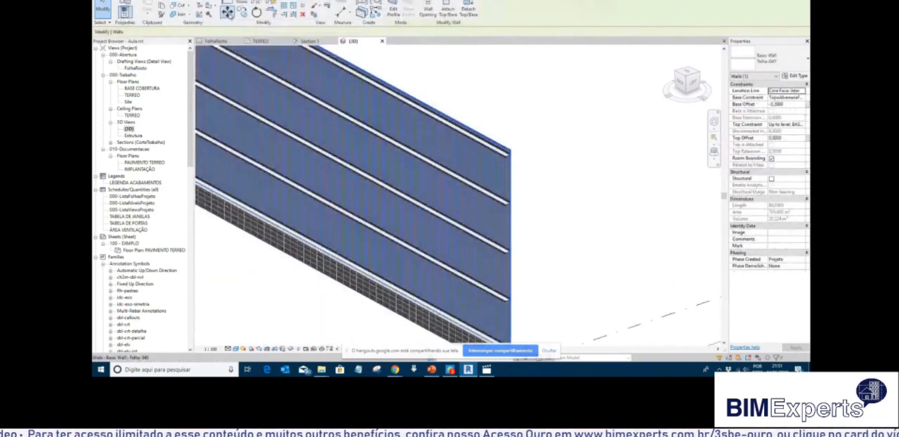
pyautogui.click(229, 14)
pyautogui.click(563, 230)
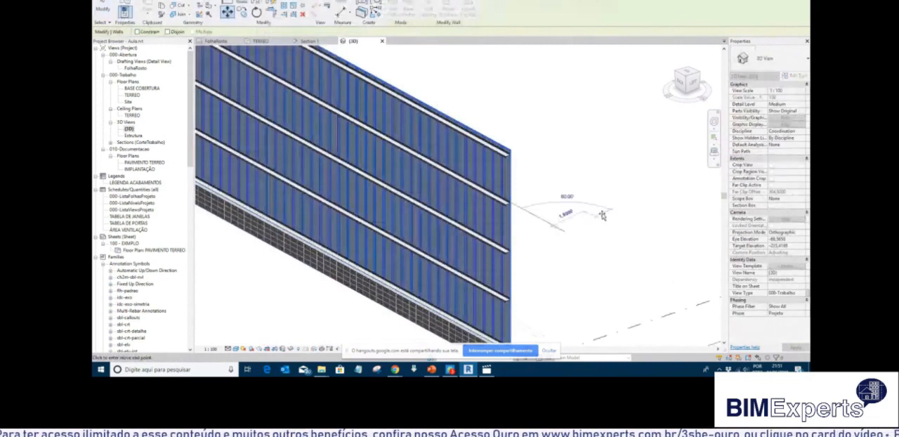
pyautogui.click(660, 199)
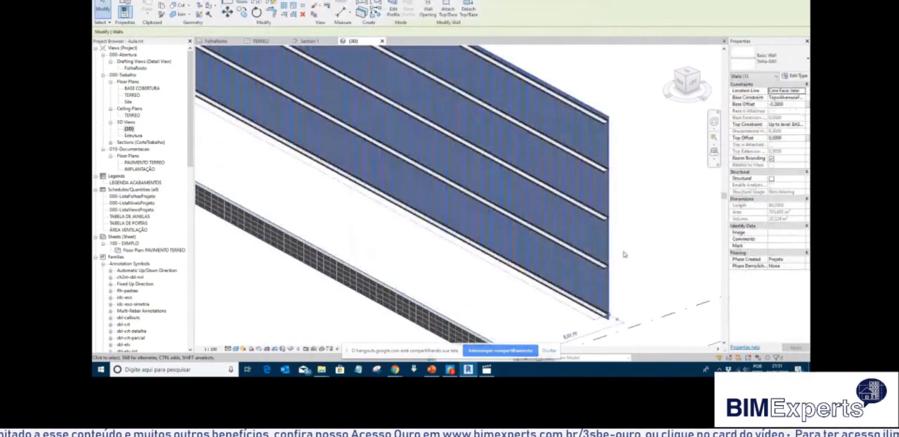
pyautogui.scroll(-5, 624, 254)
pyautogui.scroll(3, 518, 198)
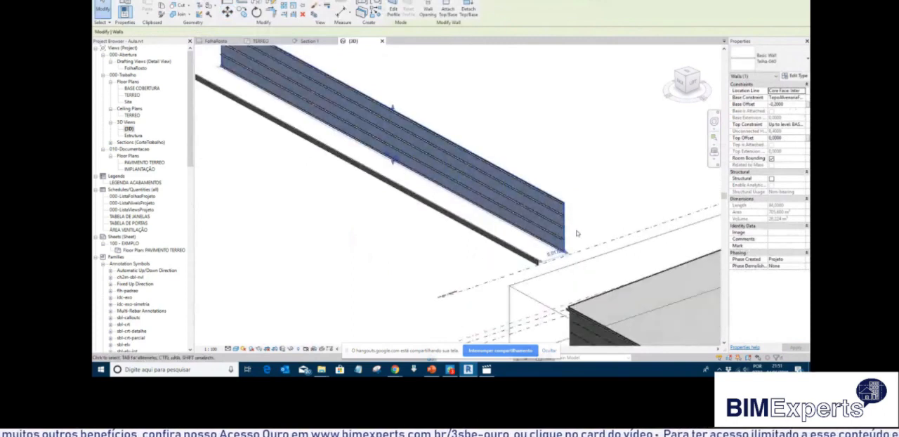
pyautogui.scroll(3, 576, 233)
pyautogui.click(547, 263)
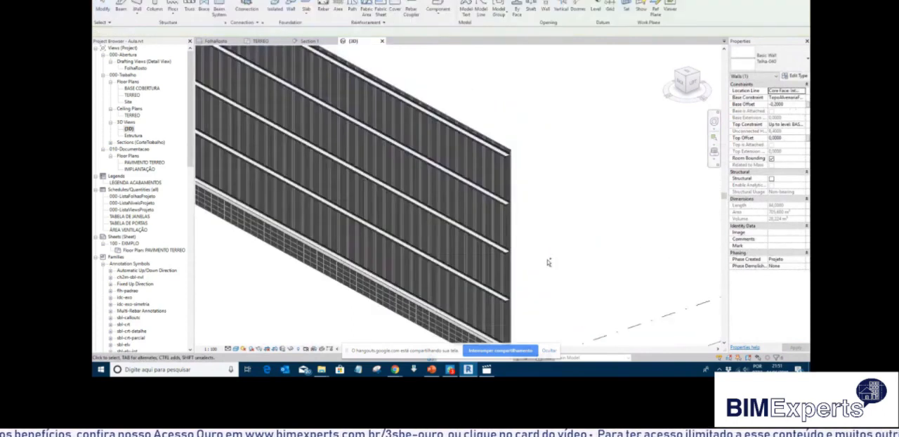
pyautogui.scroll(-2, 565, 191)
pyautogui.scroll(-1, 566, 190)
pyautogui.scroll(3, 560, 189)
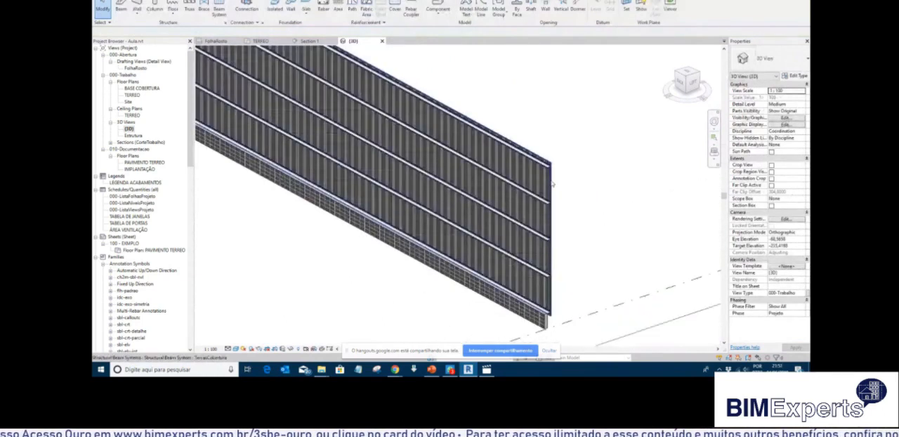
# Delete the complete sample wall beside the warehouse, including its block base, metal cladding and purlin beam system.
pyautogui.scroll(3, 551, 184)
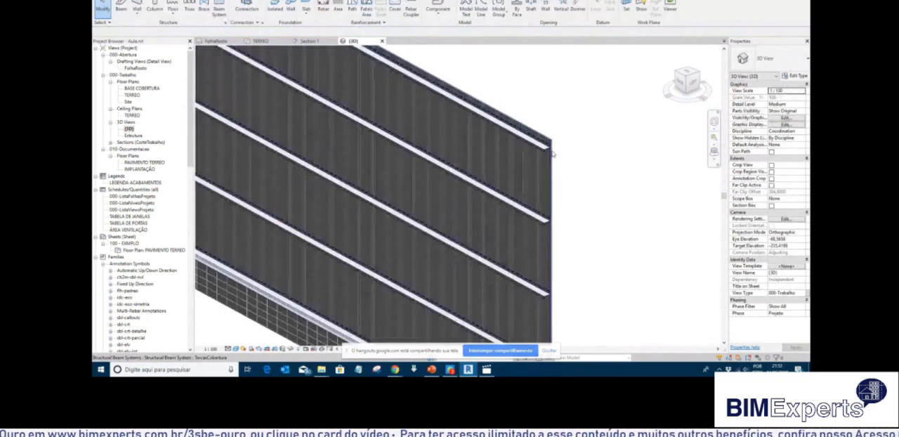
pyautogui.scroll(2, 552, 152)
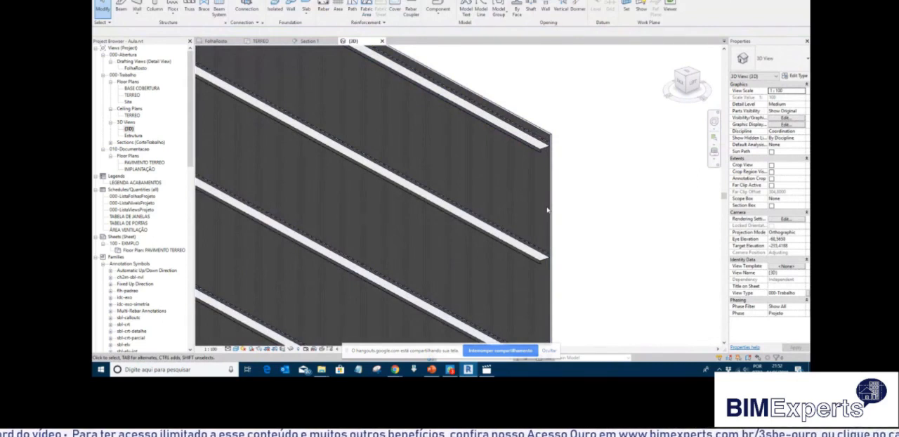
pyautogui.scroll(-6, 547, 202)
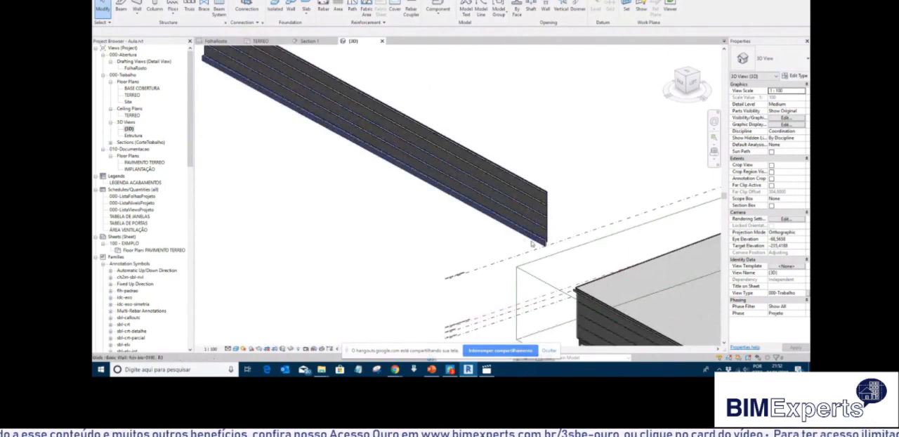
pyautogui.scroll(3, 532, 244)
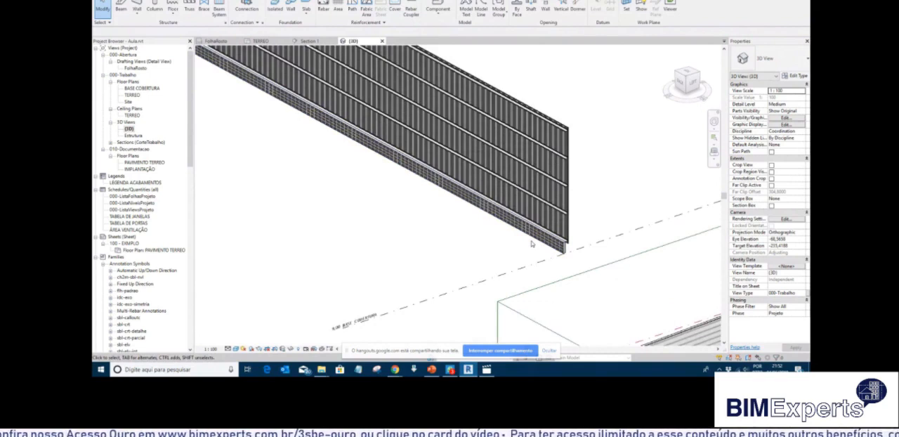
pyautogui.scroll(-3, 531, 244)
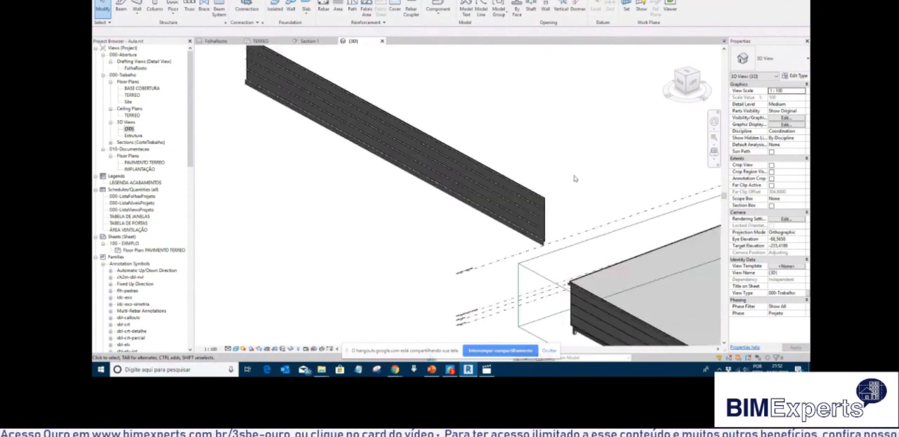
pyautogui.moveTo(614, 178); pyautogui.dragTo(501, 141, button='middle')
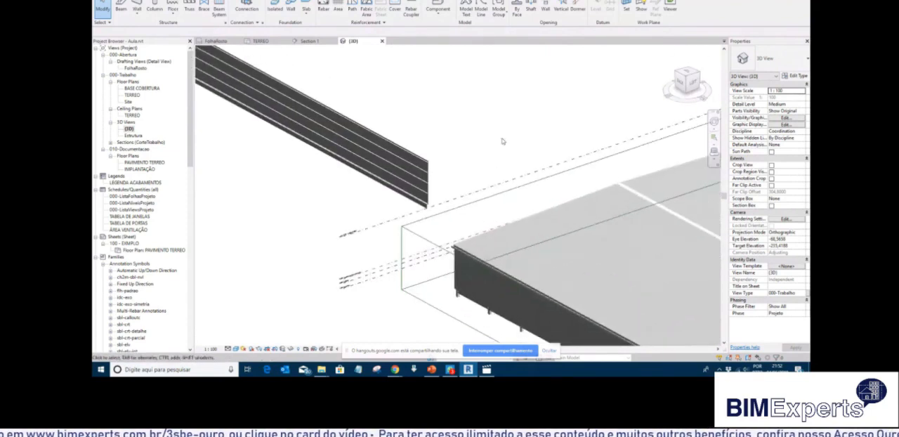
pyautogui.scroll(-3, 475, 146)
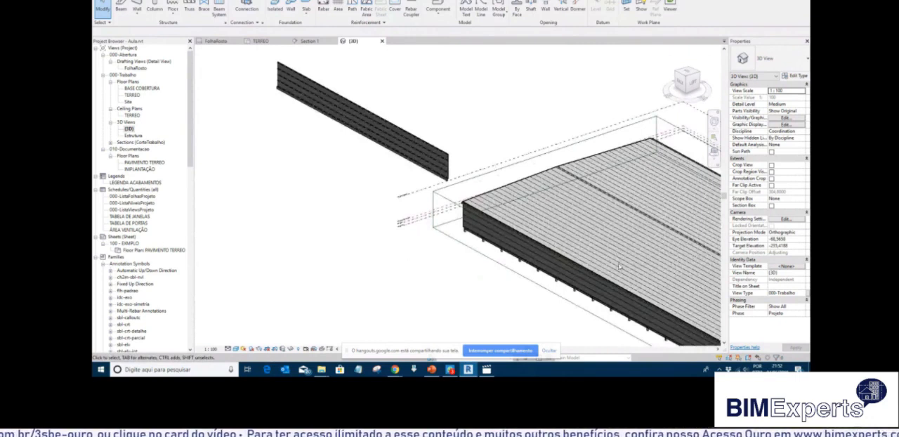
pyautogui.moveTo(624, 272); pyautogui.dragTo(513, 219, button='middle')
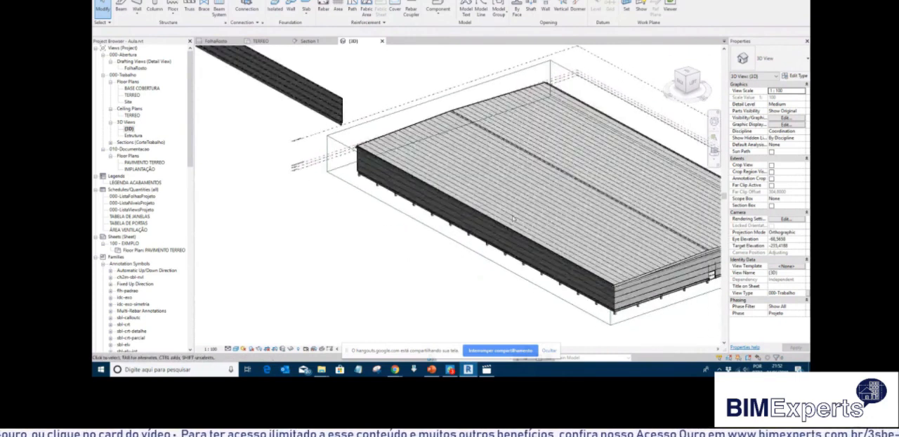
pyautogui.scroll(-3, 397, 206)
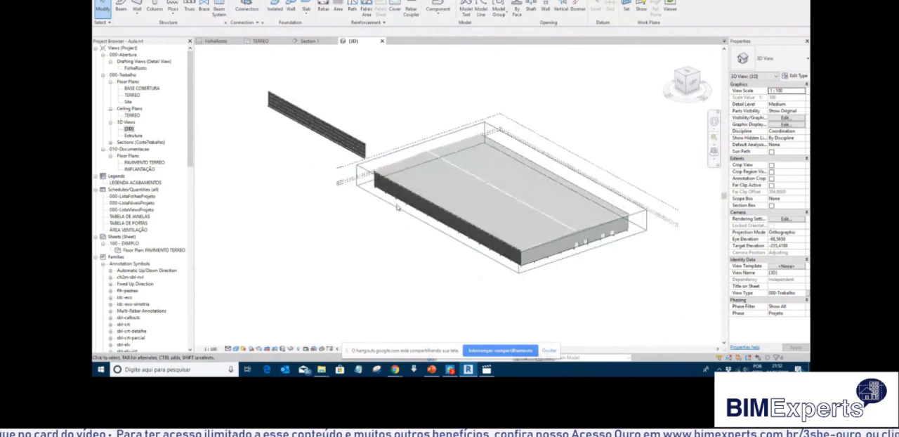
pyautogui.moveTo(437, 258); pyautogui.dragTo(413, 263, button='middle')
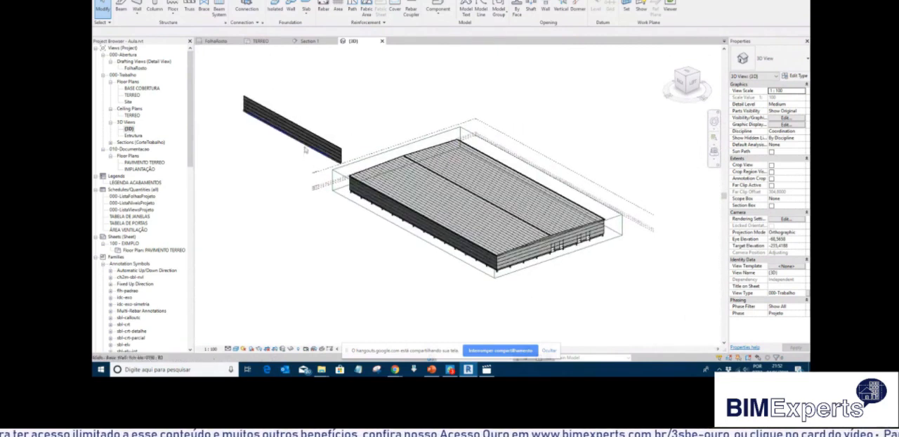
pyautogui.moveTo(232, 80); pyautogui.dragTo(349, 172)
pyautogui.press('Delete')
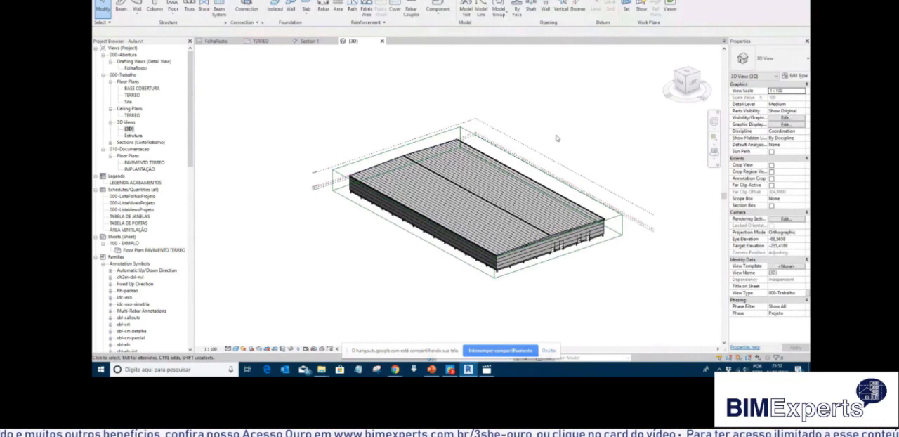
# Create a new design option set and rename it Telhado.
pyautogui.moveTo(584, 126); pyautogui.dragTo(535, 117, button='middle')
pyautogui.scroll(2, 333, 139)
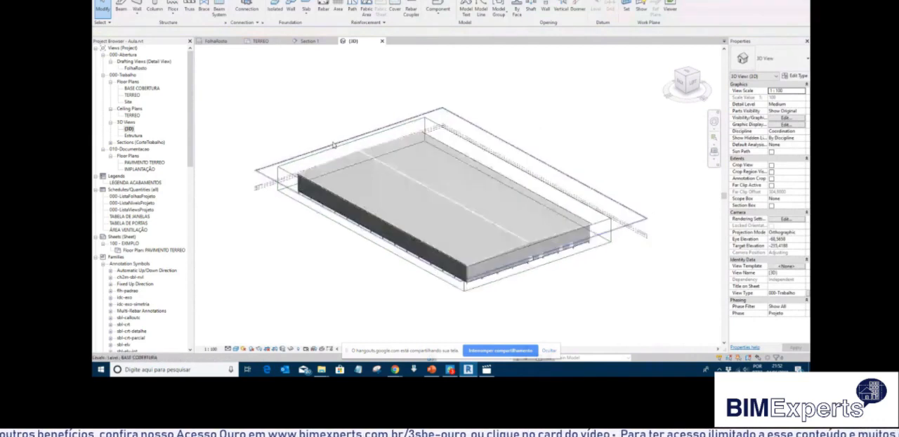
pyautogui.scroll(2, 363, 153)
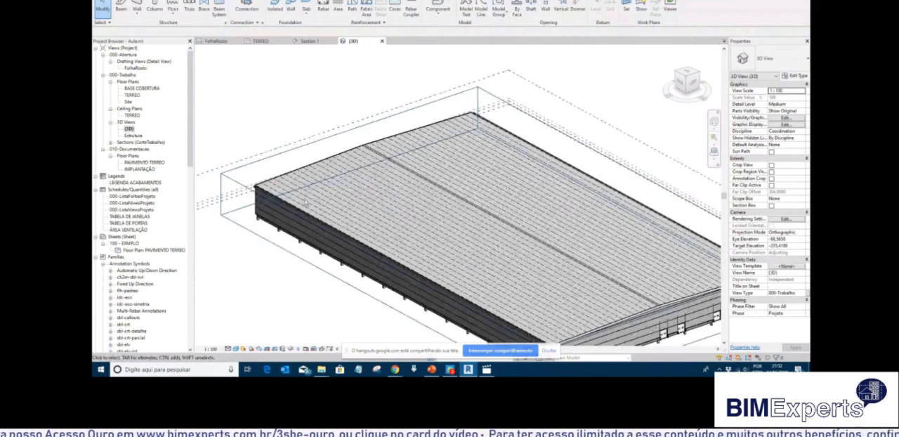
pyautogui.scroll(3, 303, 203)
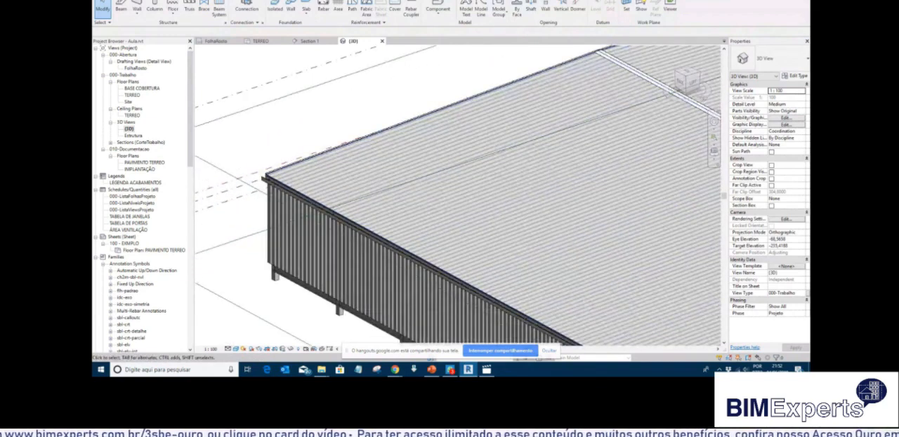
pyautogui.click(407, 0)
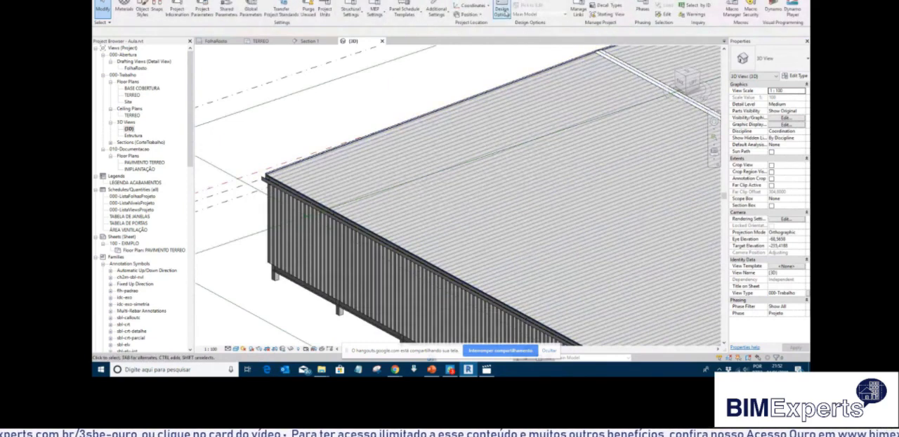
pyautogui.click(502, 12)
pyautogui.click(759, 232)
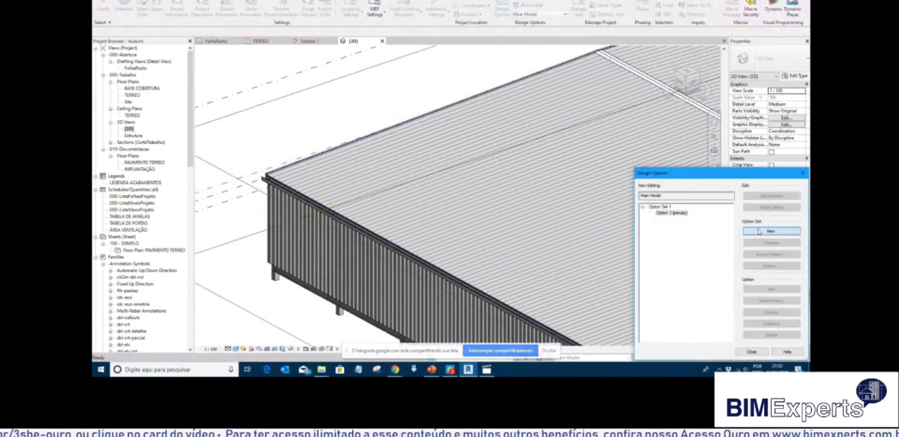
pyautogui.click(664, 207)
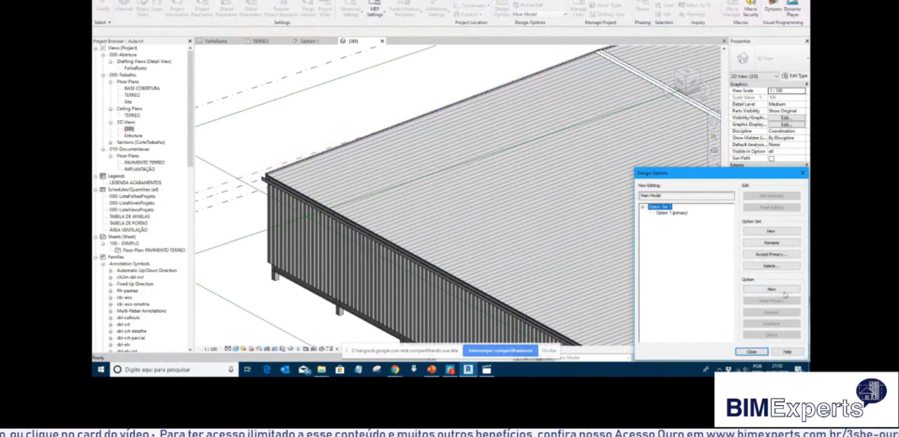
pyautogui.click(773, 244)
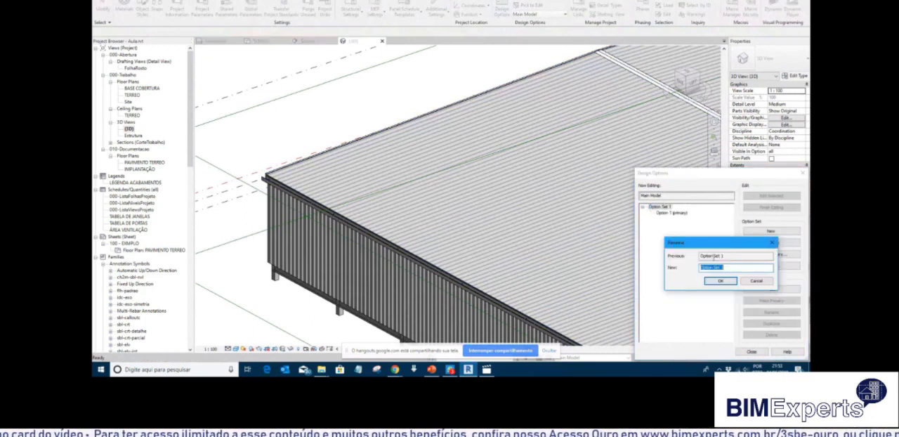
pyautogui.write('Telhado')
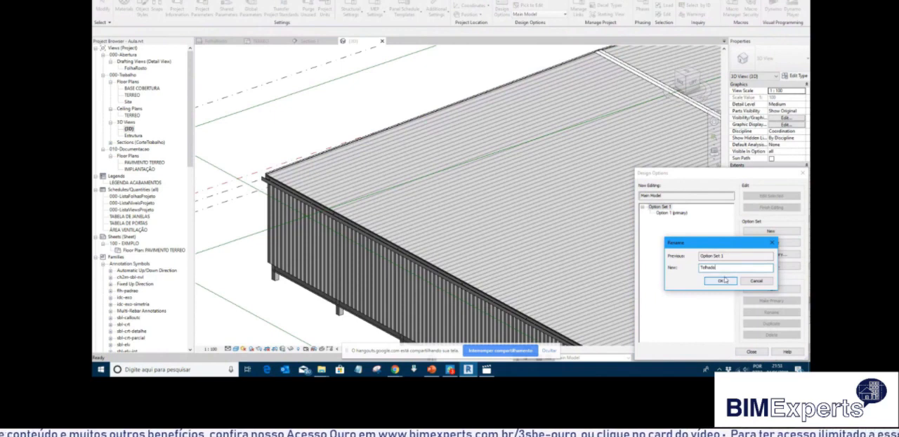
pyautogui.click(721, 281)
# Rename the primary option of the Telhado set as 3% and close the design options.
pyautogui.click(674, 212)
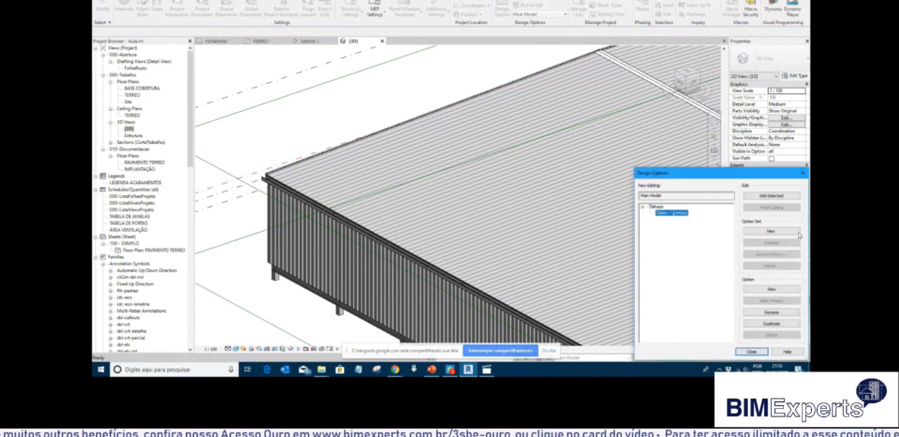
pyautogui.click(775, 313)
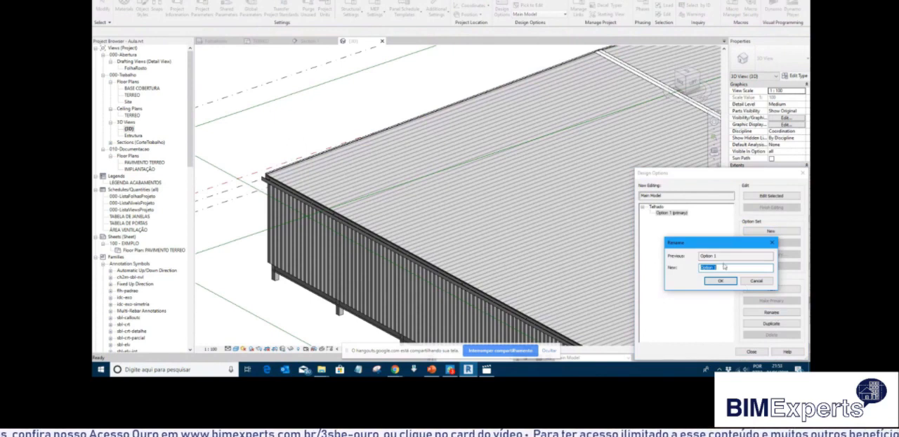
pyautogui.write('S')
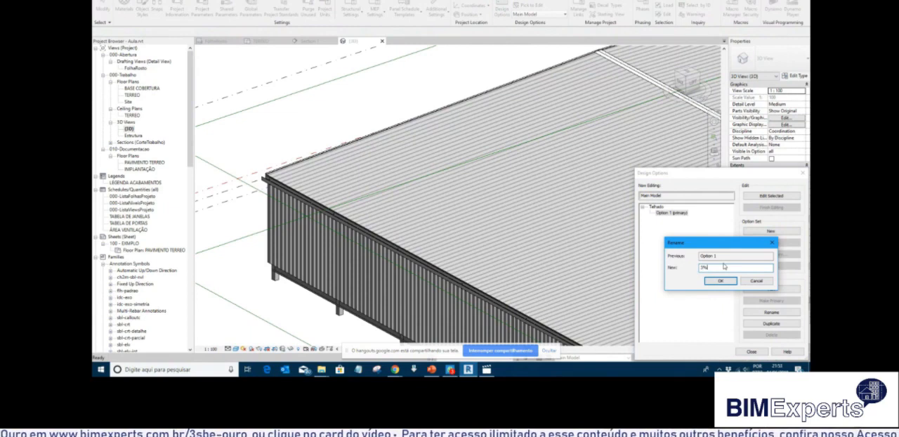
pyautogui.write('%')
pyautogui.click(720, 280)
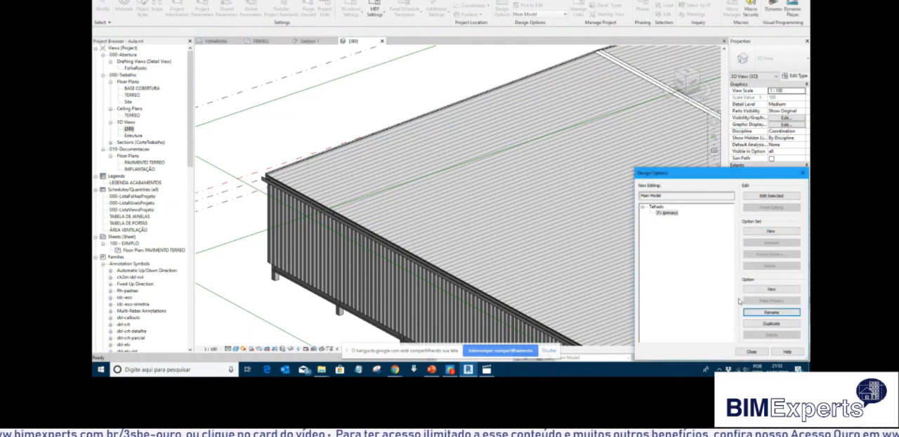
pyautogui.click(751, 352)
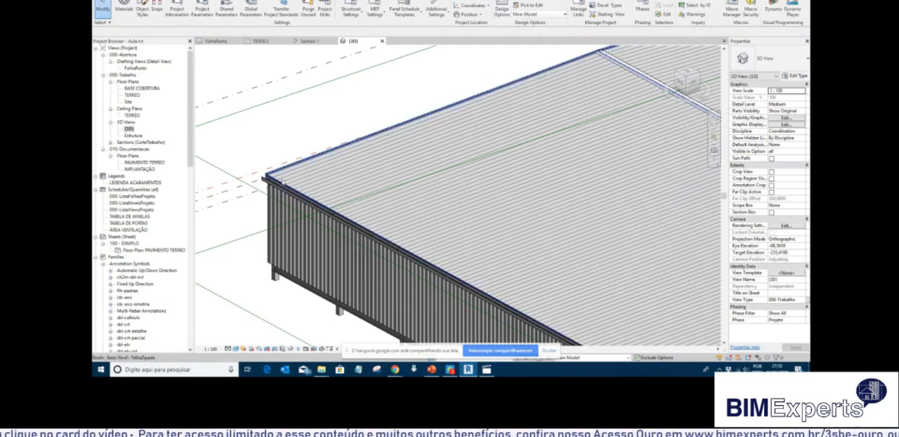
pyautogui.click(280, 182)
pyautogui.keyDown('ctrl'); pyautogui.click(275, 171); pyautogui.keyUp('ctrl')
pyautogui.scroll(-6, 275, 170)
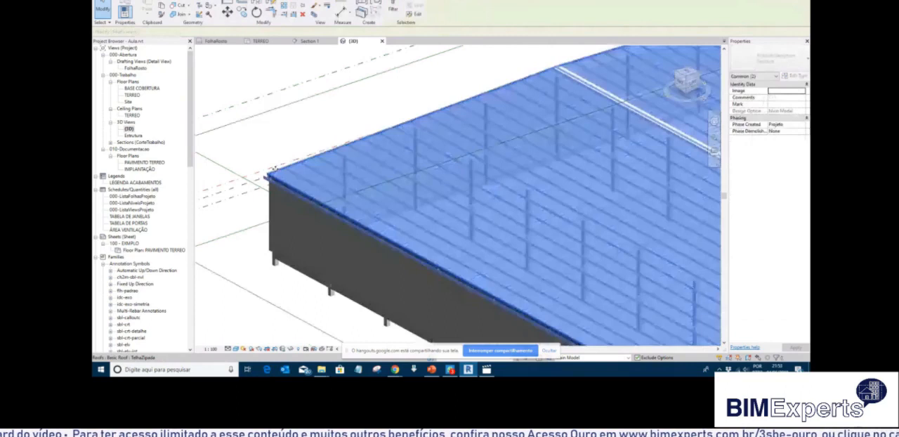
# Select the roof and its supporting beams together from the left side view and add them to the 3% option of the Telhado set.
pyautogui.click(699, 84)
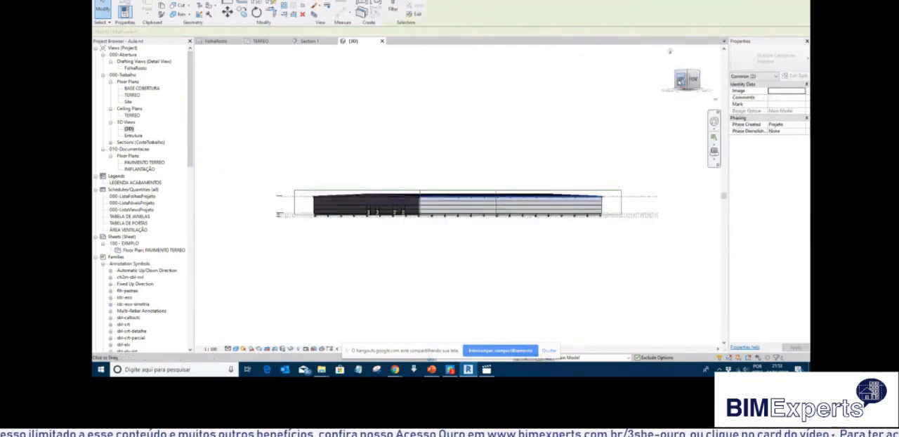
pyautogui.moveTo(368, 170); pyautogui.dragTo(556, 203)
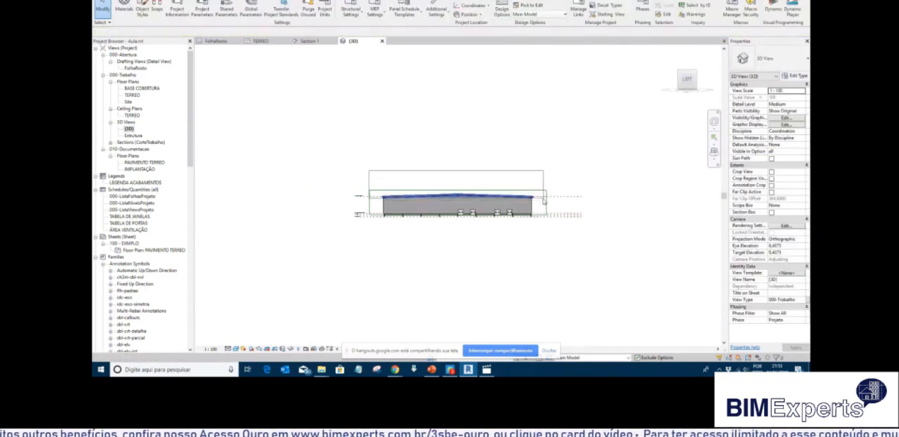
pyautogui.scroll(1, 543, 203)
pyautogui.scroll(3, 542, 203)
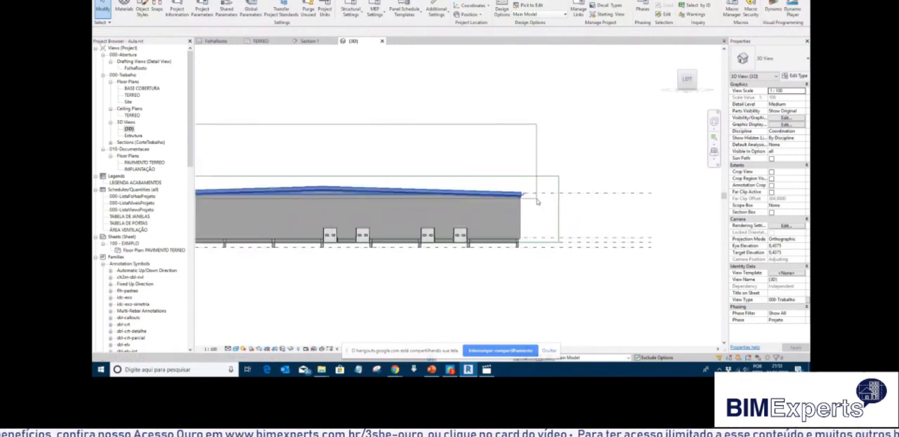
pyautogui.moveTo(537, 200); pyautogui.dragTo(538, 202)
pyautogui.scroll(-2, 539, 202)
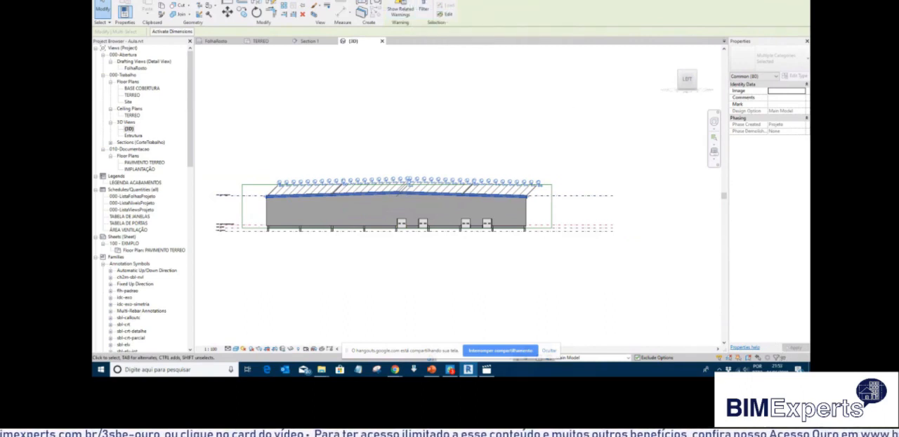
pyautogui.click(344, 0)
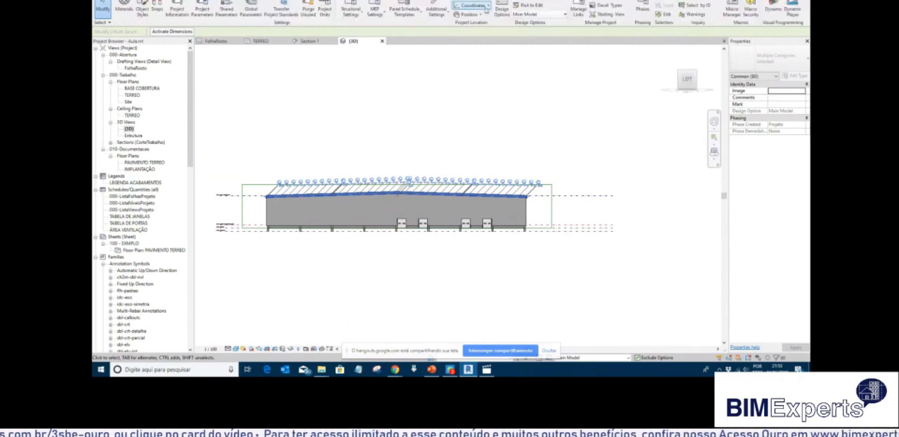
pyautogui.click(536, 2)
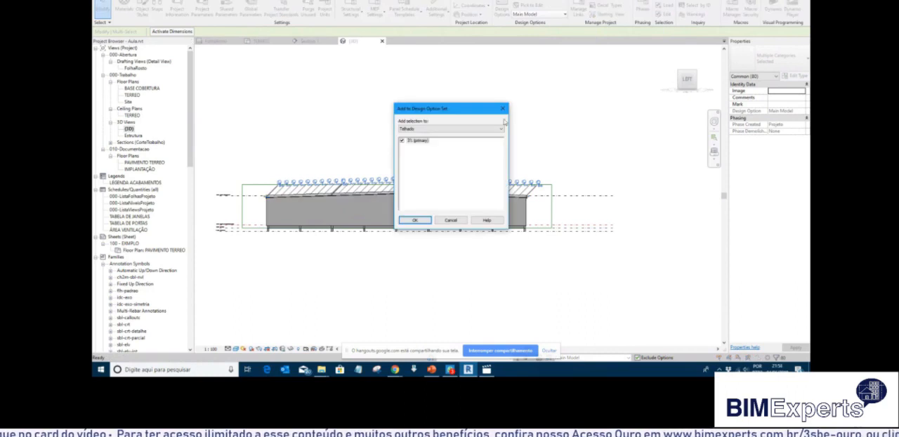
pyautogui.click(425, 219)
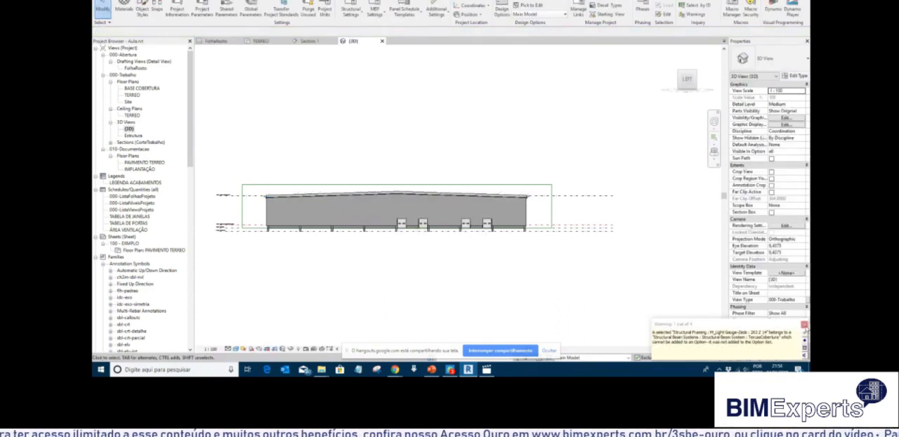
pyautogui.click(805, 324)
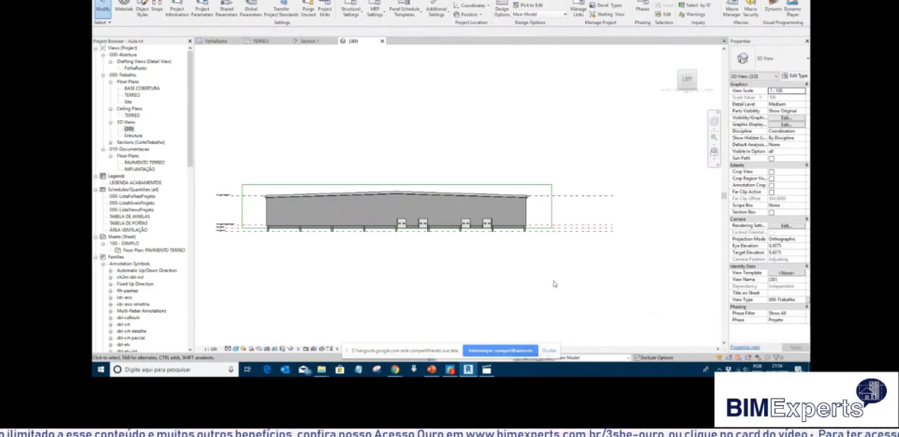
# Duplicate the 3% option of the Telhado set, removing the coping flagged during the copy.
pyautogui.keyDown('shift'); pyautogui.moveTo(630, 242); pyautogui.dragTo(599, 307, button='middle'); pyautogui.keyUp('shift')
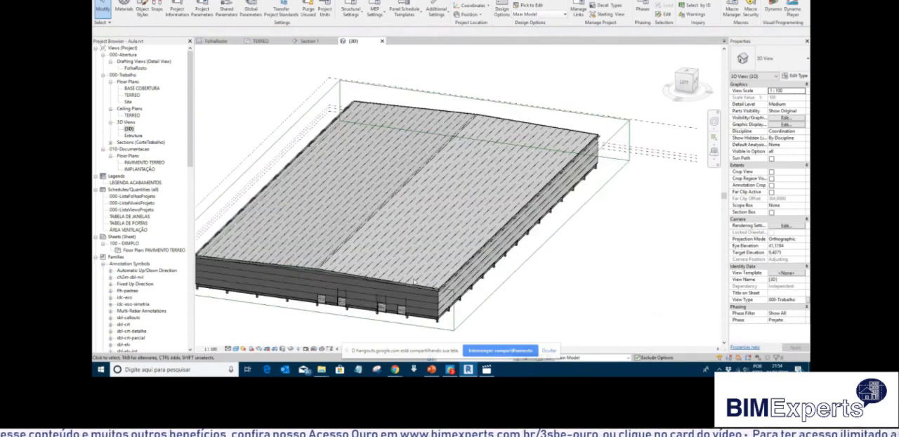
pyautogui.click(328, 263)
pyautogui.scroll(6, 322, 266)
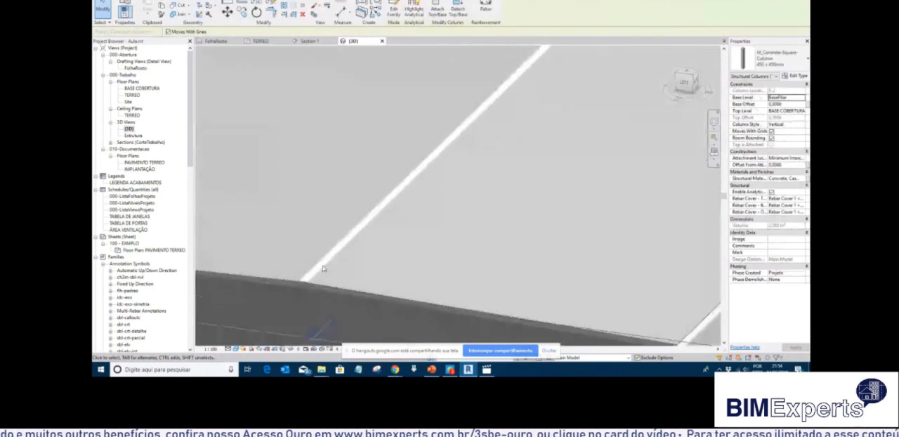
pyautogui.press('Escape')
pyautogui.scroll(-5, 323, 266)
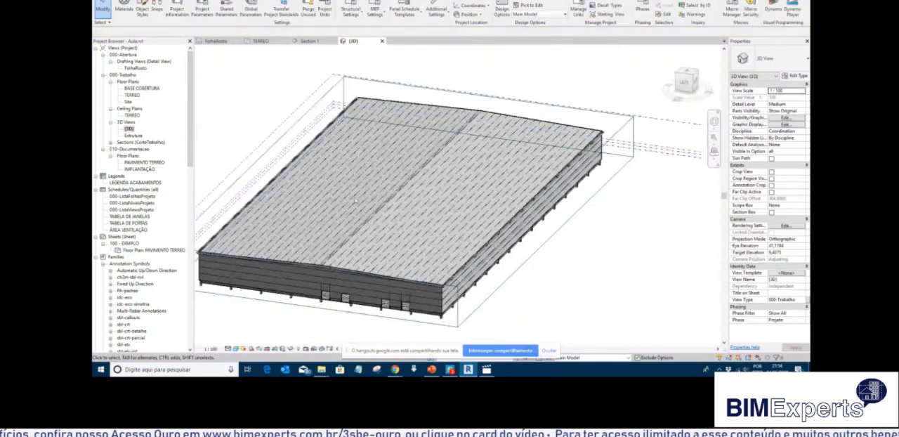
pyautogui.moveTo(357, 197); pyautogui.dragTo(395, 186, button='middle')
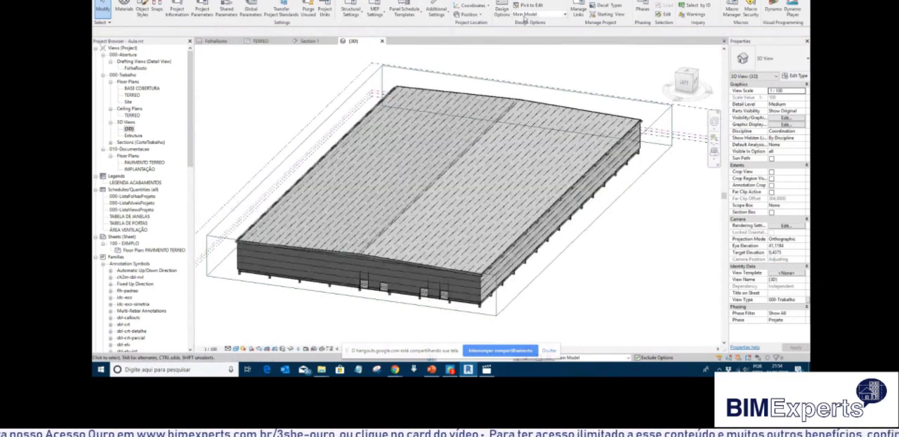
pyautogui.click(502, 7)
pyautogui.click(669, 213)
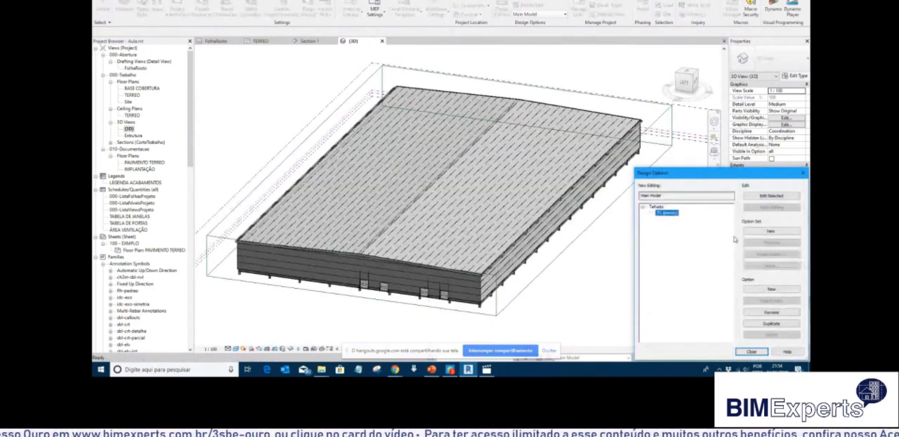
pyautogui.click(774, 323)
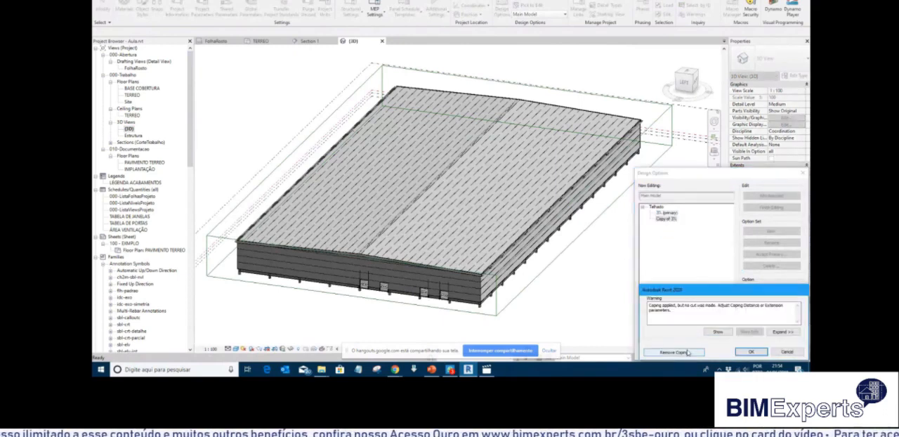
pyautogui.click(686, 353)
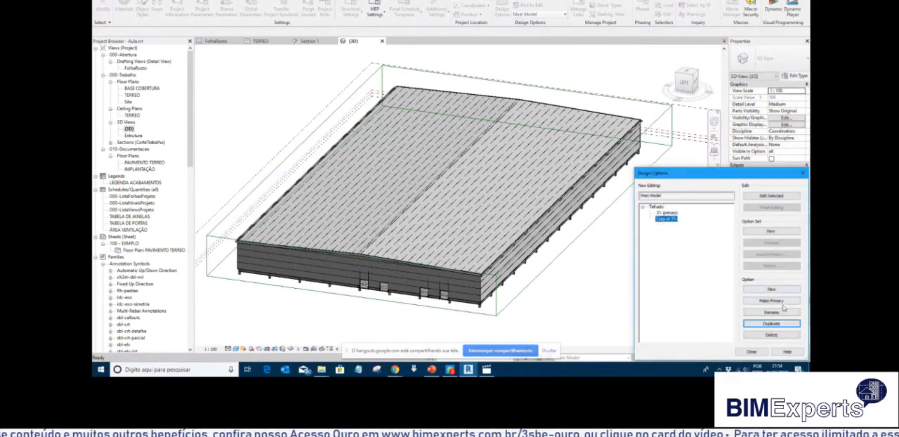
# Rename the duplicated Telhado option as 5% and close the design options.
pyautogui.click(779, 312)
pyautogui.write('5')
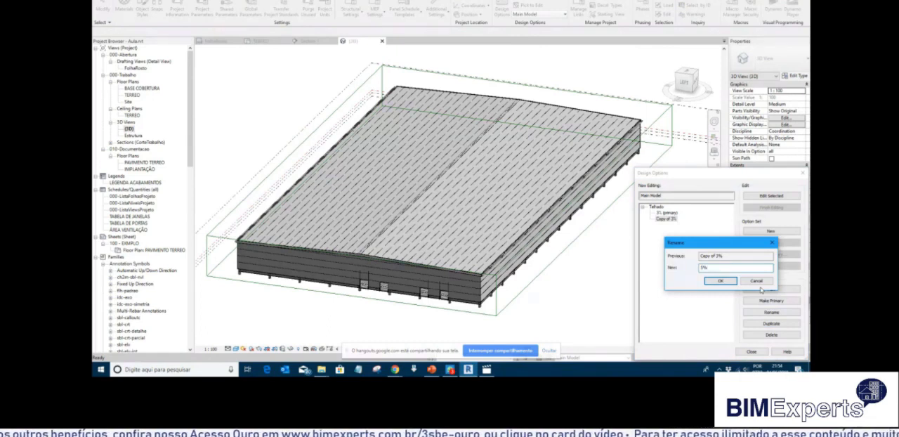
pyautogui.click(730, 281)
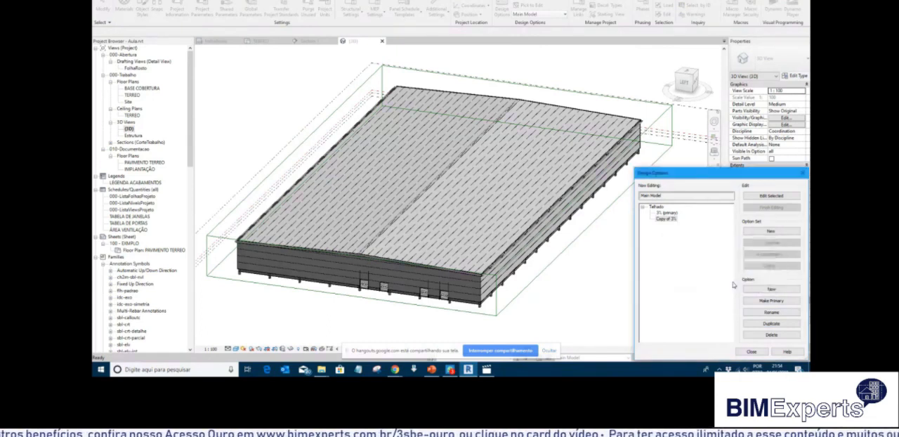
pyautogui.click(752, 349)
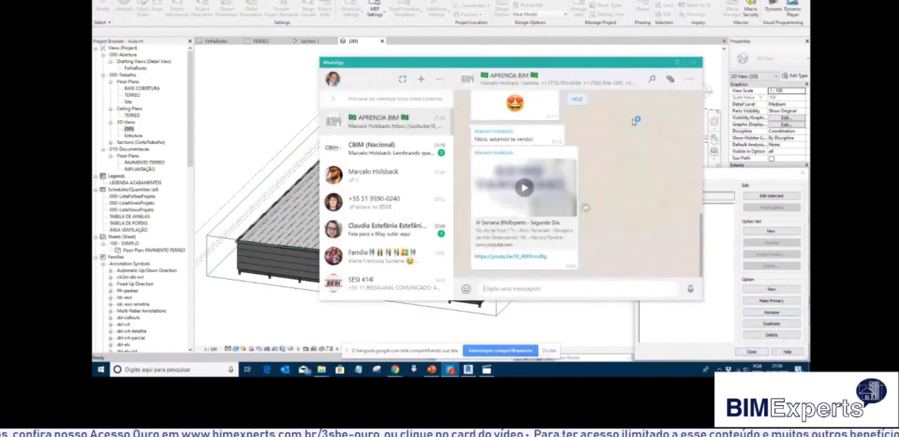
pyautogui.click(658, 63)
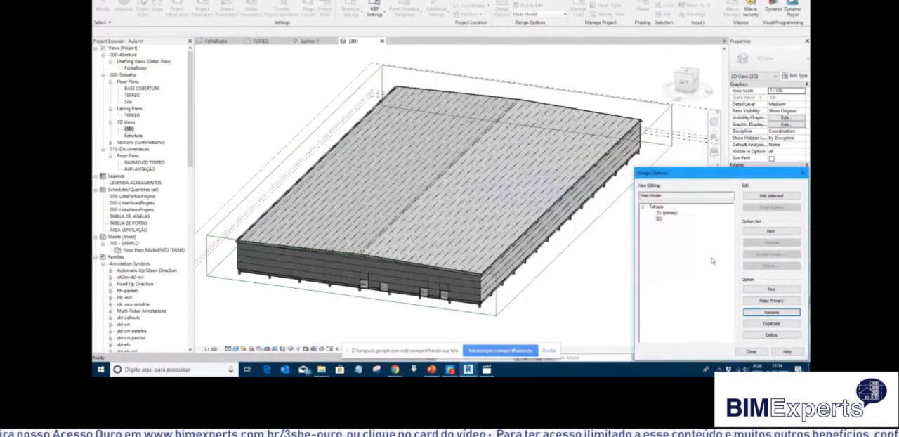
pyautogui.click(752, 351)
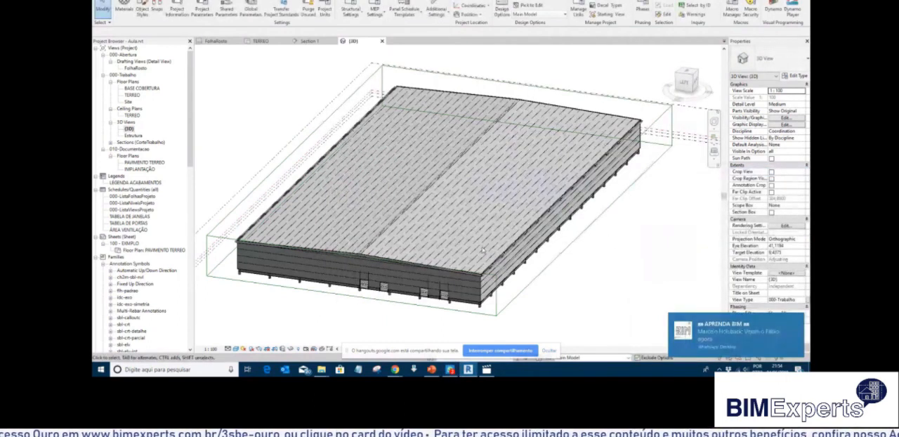
# Make the 5% option of the Telhado set active for editing.
pyautogui.scroll(3, 374, 267)
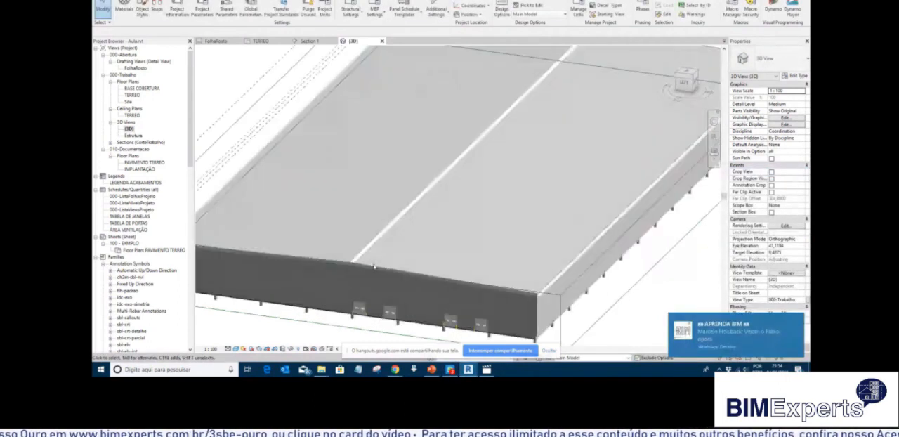
pyautogui.click(584, 357)
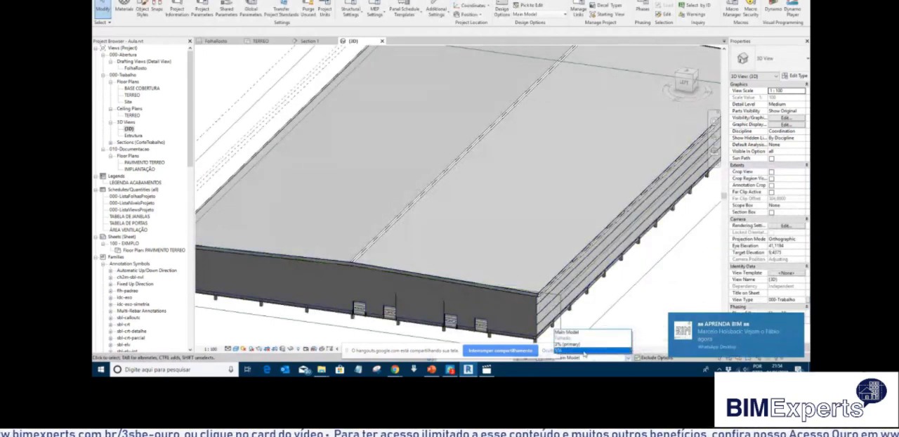
pyautogui.click(585, 351)
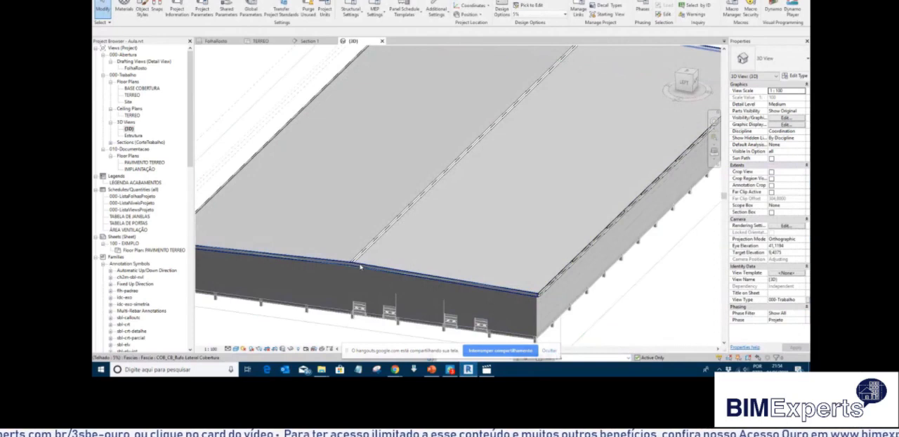
# Select the roof in the 5% option and set its slope to 5%.
pyautogui.scroll(5, 363, 264)
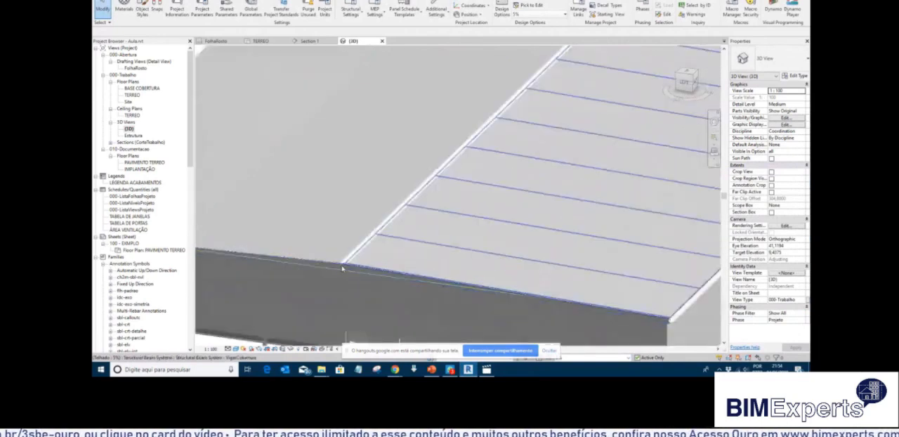
pyautogui.scroll(-5, 347, 252)
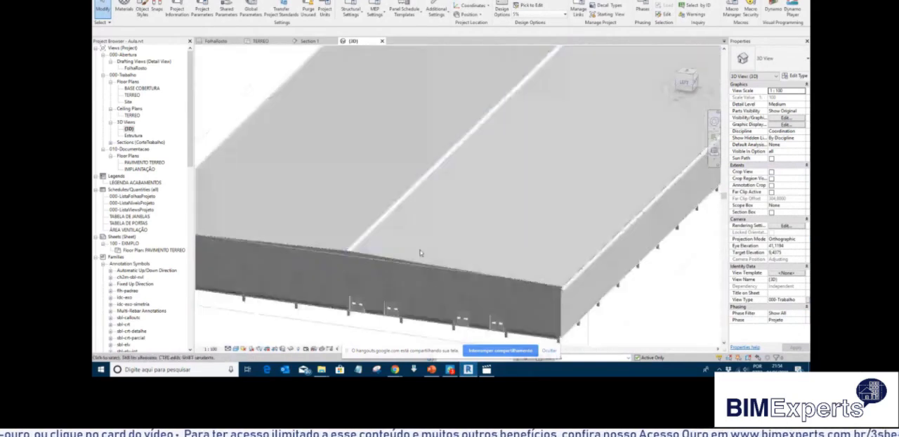
pyautogui.scroll(6, 211, 242)
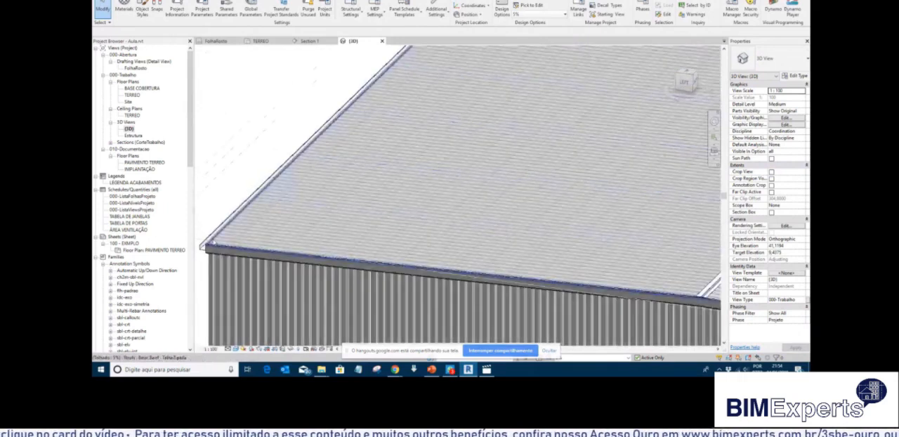
pyautogui.click(205, 244)
pyautogui.click(790, 165)
pyautogui.write('5')
pyautogui.press('Return')
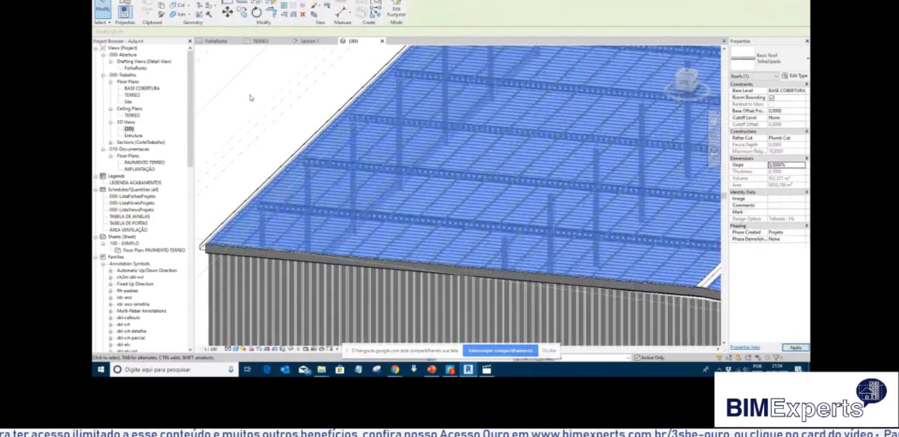
pyautogui.click(251, 96)
pyautogui.scroll(-3, 283, 129)
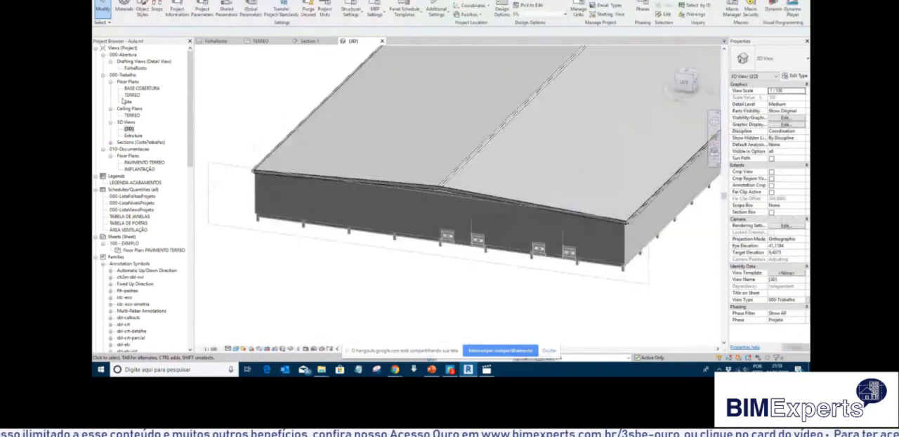
# Open the Section 1 view and examine the roof ridge and castellated beams above the central column.
pyautogui.doubleClick(129, 95)
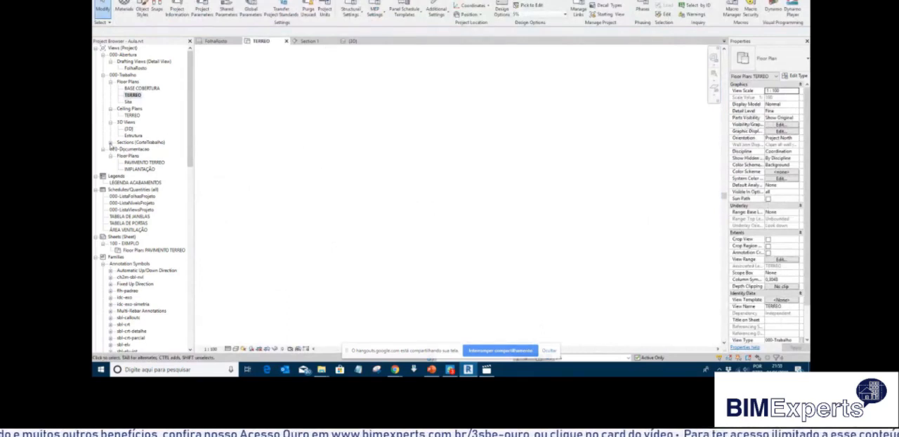
pyautogui.click(110, 142)
pyautogui.doubleClick(132, 149)
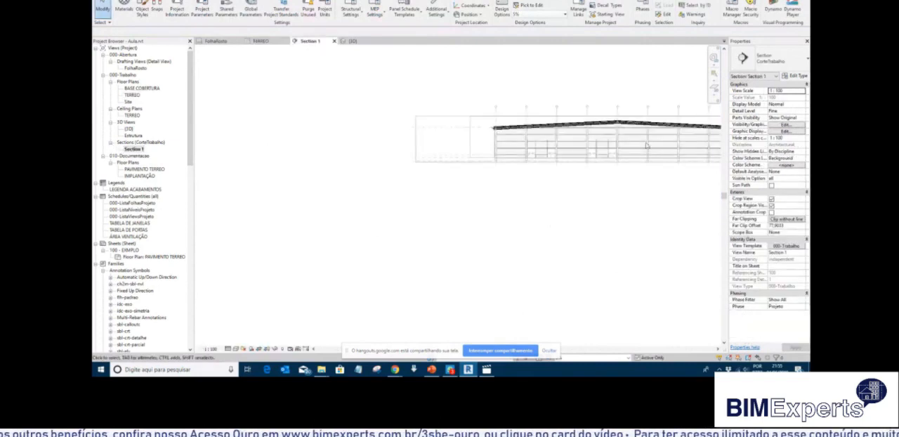
pyautogui.scroll(5, 647, 145)
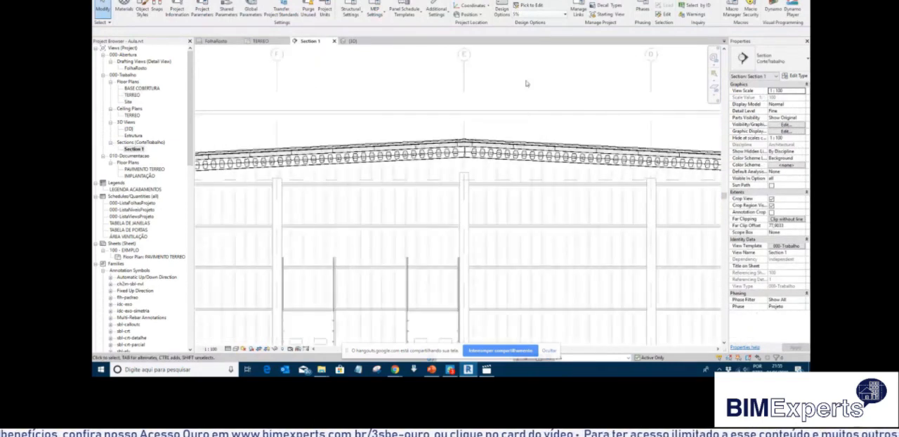
pyautogui.moveTo(527, 105); pyautogui.dragTo(479, 106, button='middle')
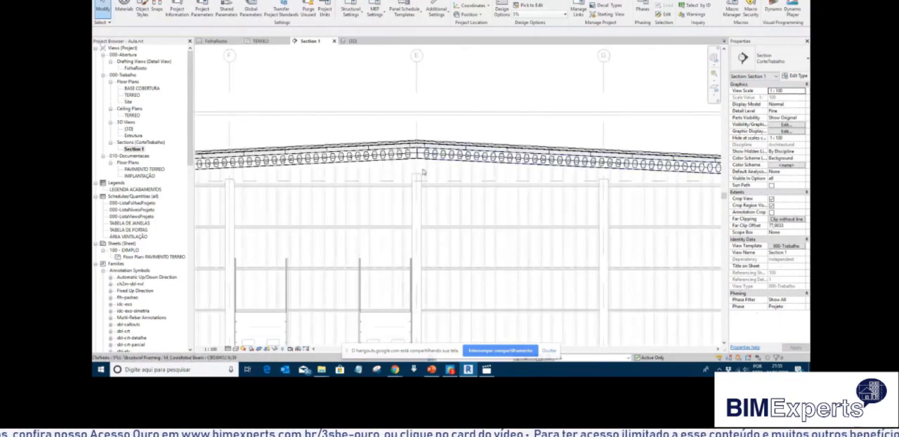
pyautogui.scroll(2, 422, 171)
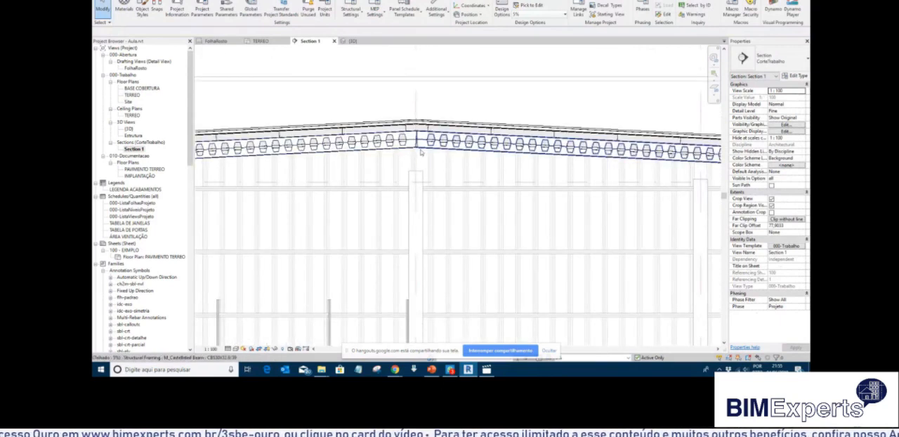
pyautogui.scroll(-2, 422, 153)
pyautogui.scroll(2, 425, 136)
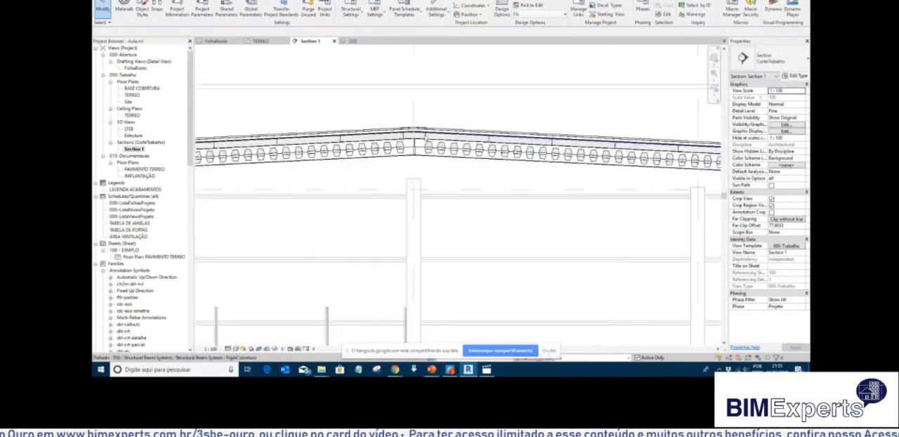
# Compare the roof slopes in Section 1 by activating the 3% primary option and returning to the 5% option.
pyautogui.click(627, 357)
pyautogui.click(608, 345)
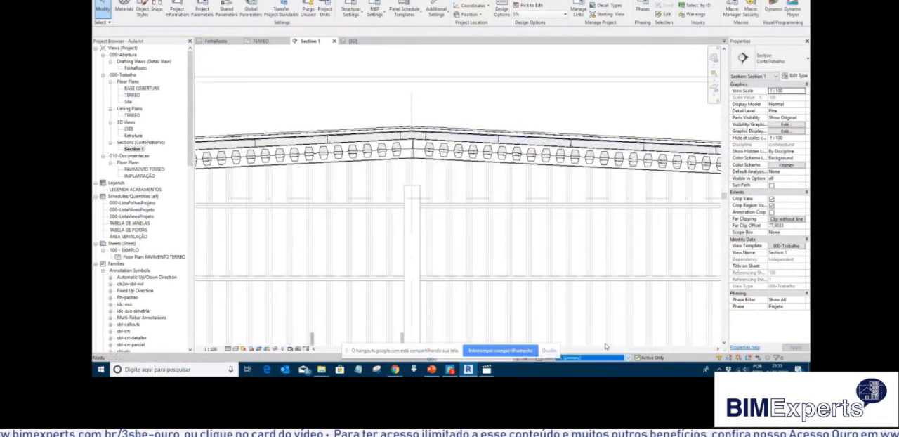
pyautogui.click(627, 358)
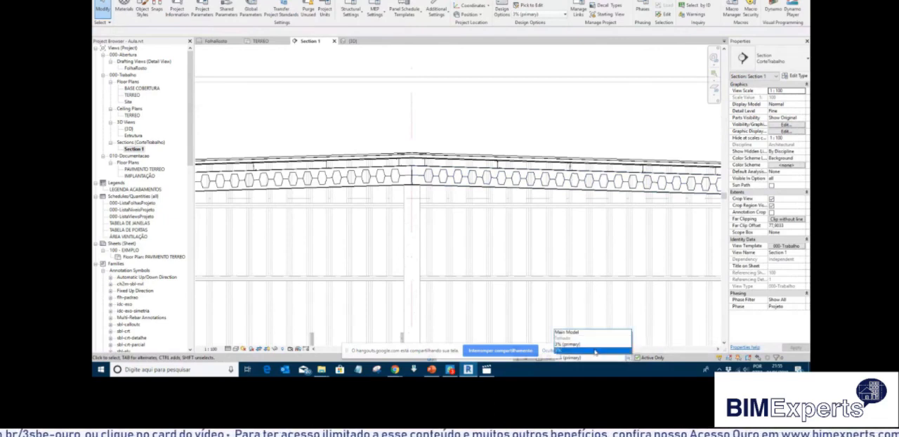
pyautogui.click(595, 351)
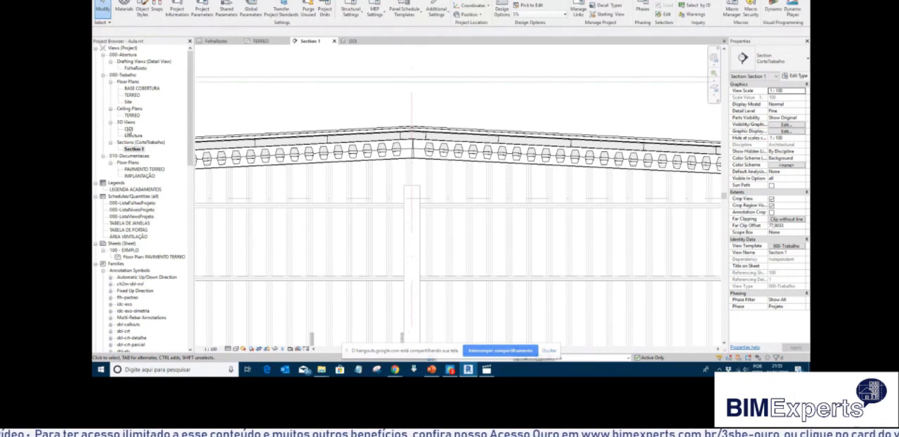
# Duplicate the Section 1 view with detailing.
pyautogui.rightClick(133, 149)
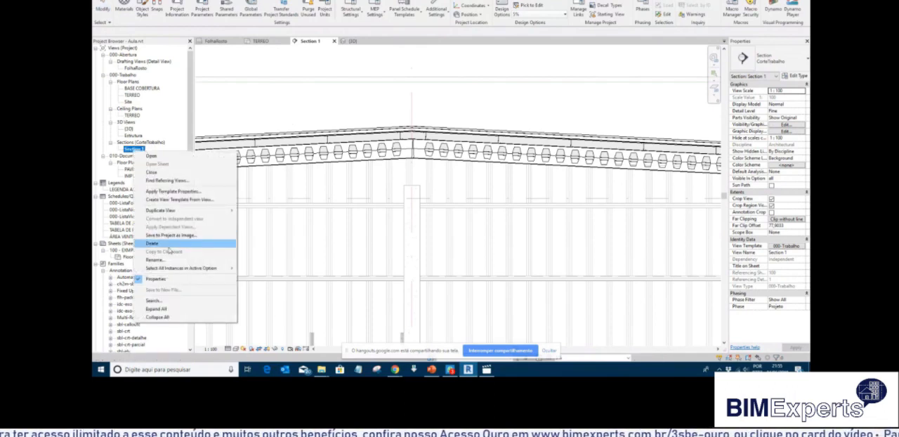
pyautogui.moveTo(204, 210)
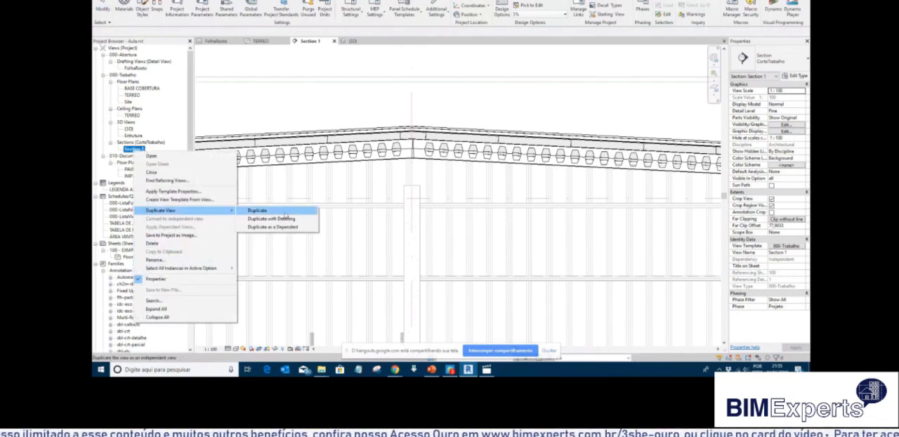
pyautogui.click(282, 218)
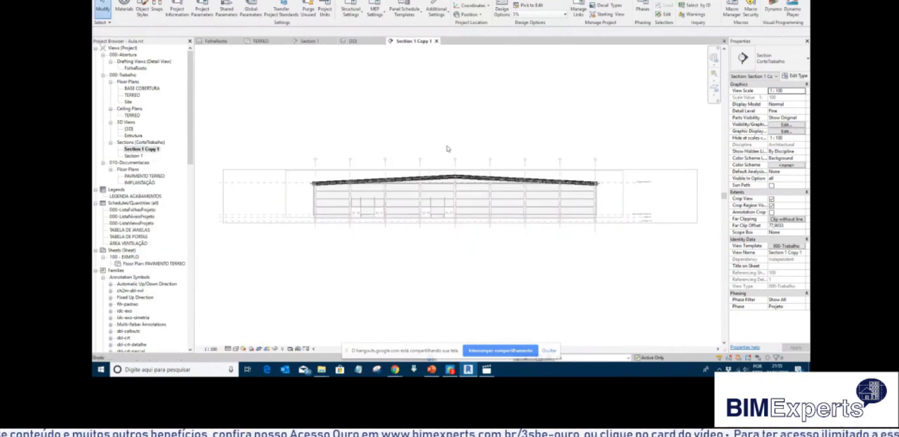
# Check the Telhado design option setting in the duplicated section's visibility and graphic overrides, then cancel.
pyautogui.press('v')
pyautogui.press('g')
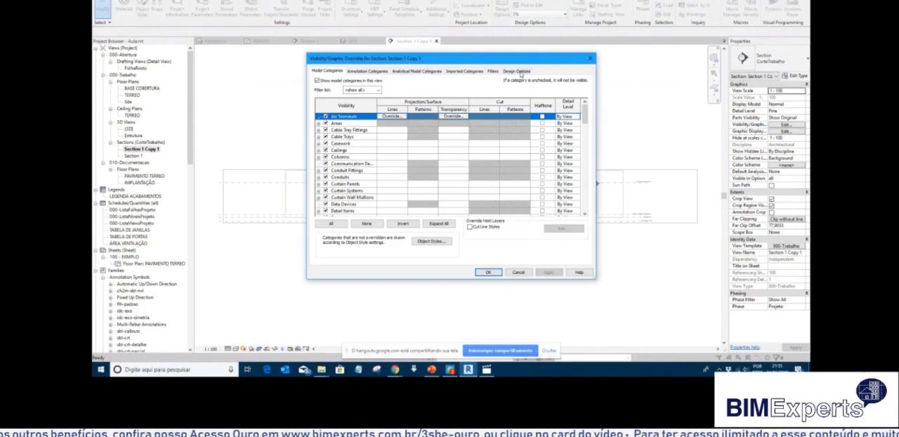
pyautogui.click(518, 70)
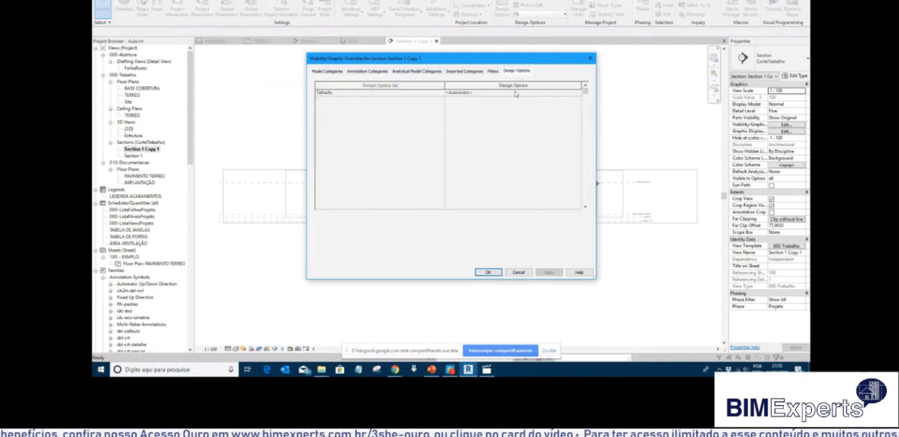
pyautogui.click(518, 273)
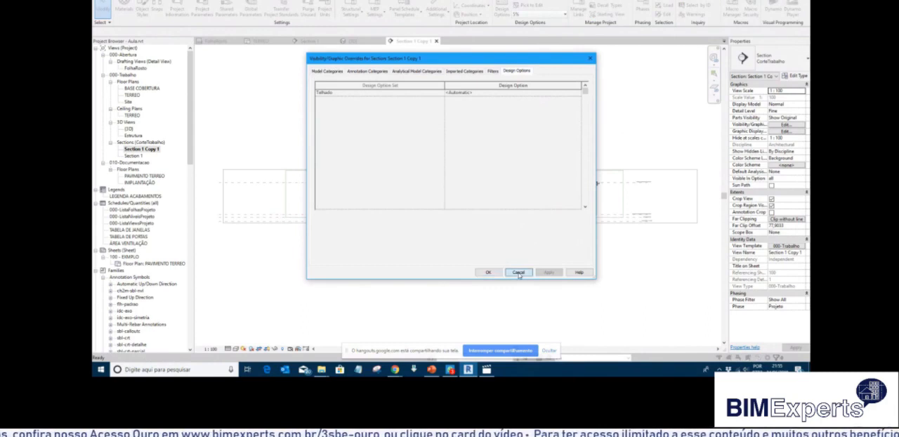
# Remove the view template from Section 1 Copy 1 by assigning <None>.
pyautogui.click(786, 245)
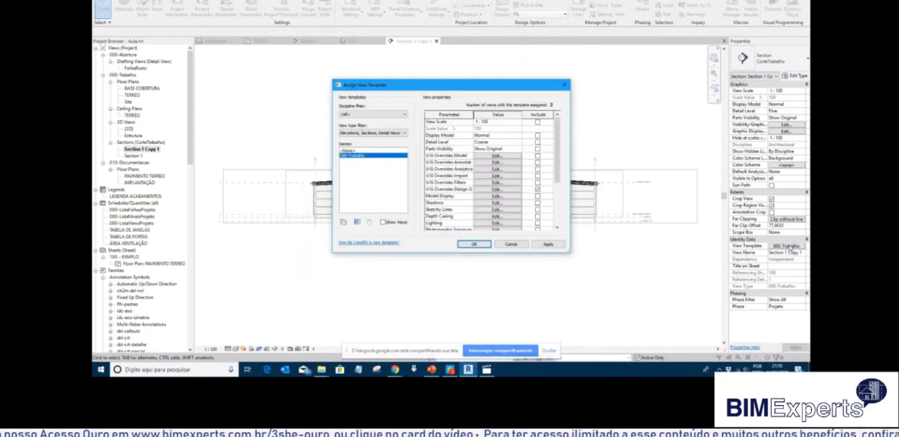
pyautogui.click(368, 151)
pyautogui.click(474, 244)
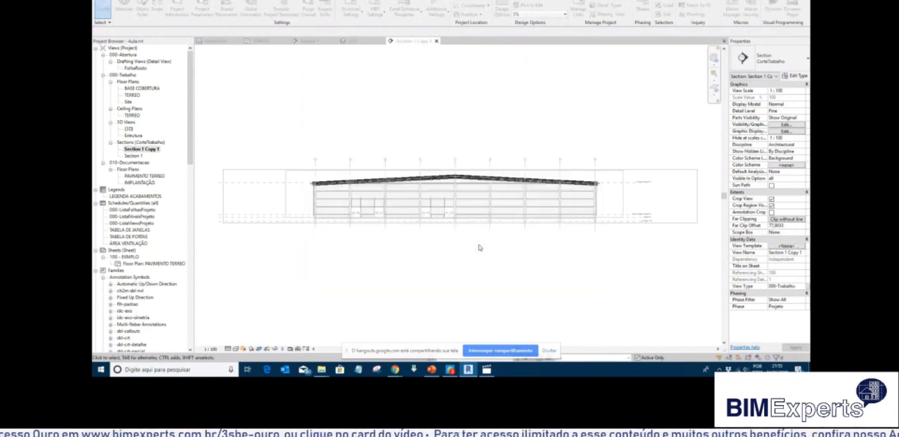
# Set the Telhado design option to 3% (primary) in the visibility and graphic overrides of Section 1 Copy 1.
pyautogui.press('v')
pyautogui.press('v')
pyautogui.click(517, 71)
pyautogui.click(503, 94)
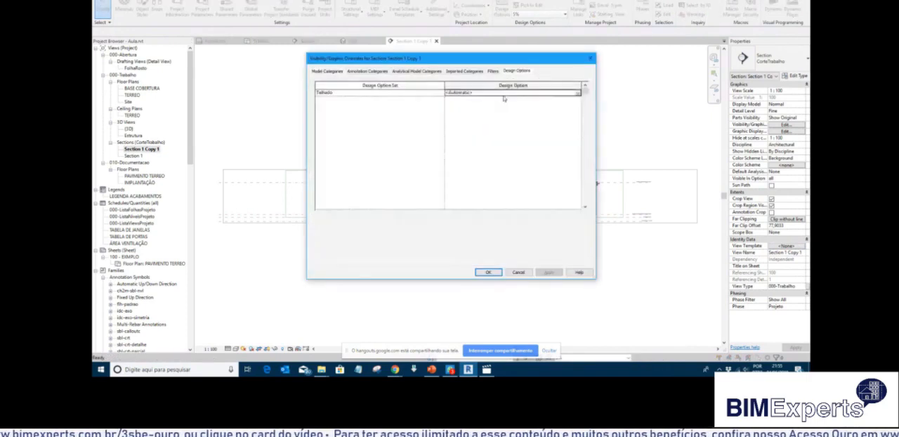
pyautogui.click(578, 94)
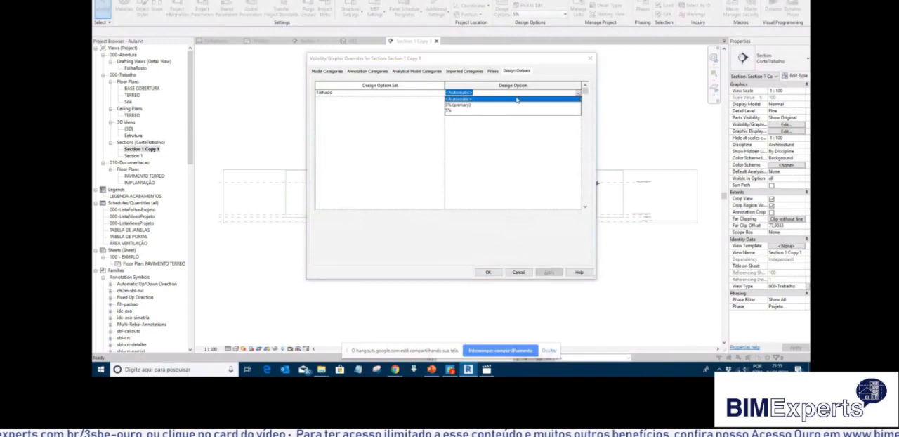
pyautogui.click(461, 105)
pyautogui.click(499, 271)
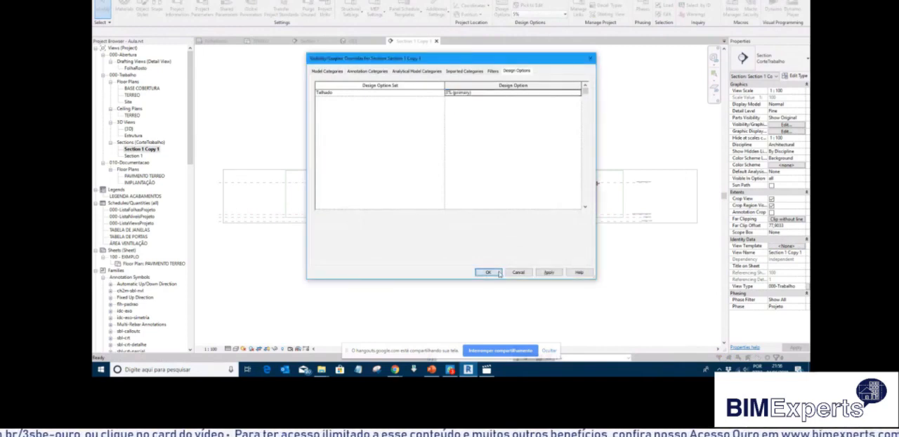
# Open the Section 1 view and set its view template to <None>.
pyautogui.doubleClick(134, 156)
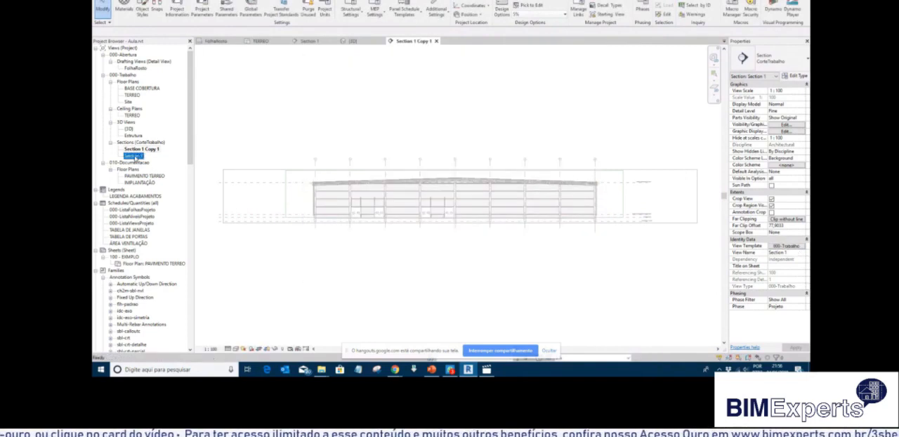
pyautogui.click(785, 246)
pyautogui.click(351, 150)
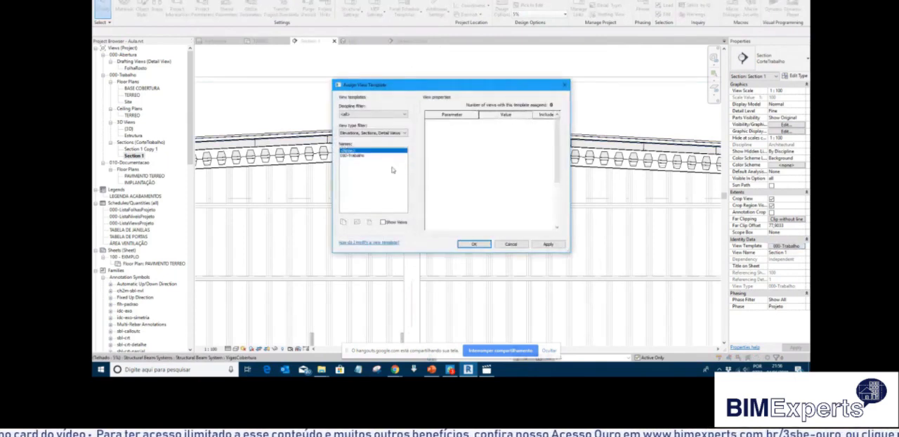
pyautogui.click(476, 244)
# Set the Telhado design option to 5% in the visibility and graphic overrides of Section 1.
pyautogui.press('v')
pyautogui.press('v')
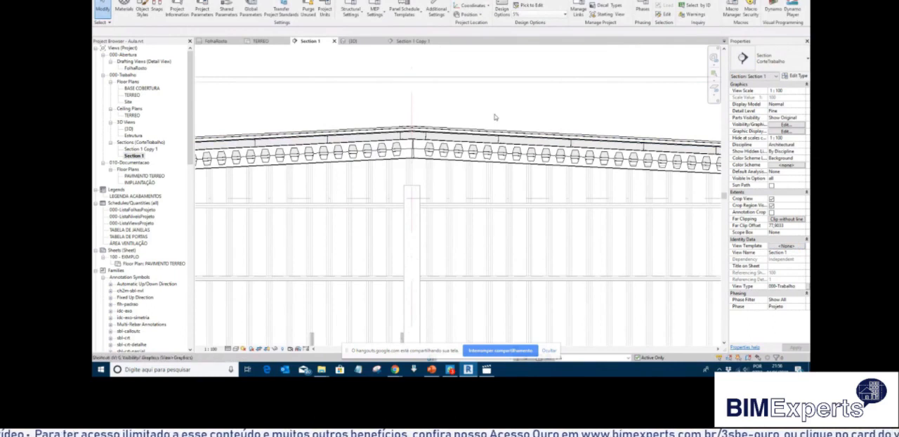
pyautogui.click(525, 72)
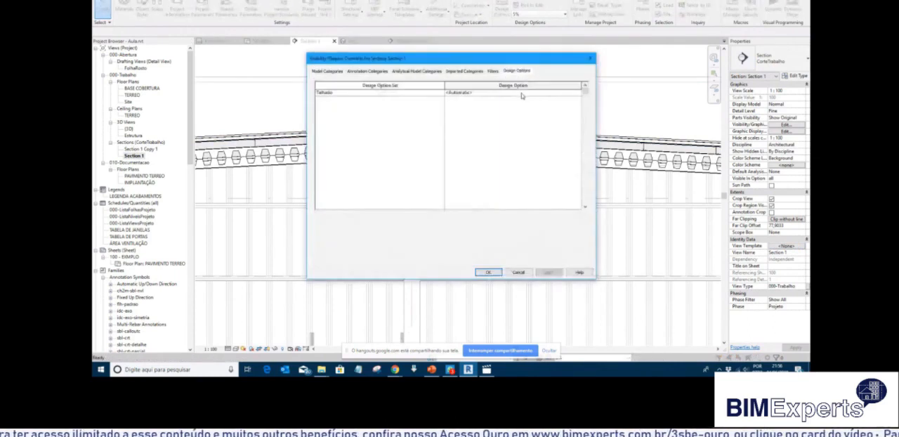
pyautogui.click(522, 94)
pyautogui.click(577, 94)
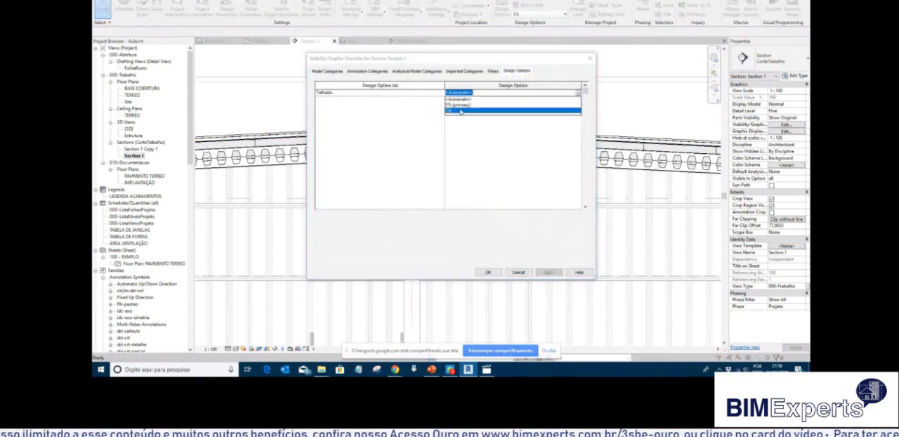
pyautogui.click(465, 110)
pyautogui.click(488, 273)
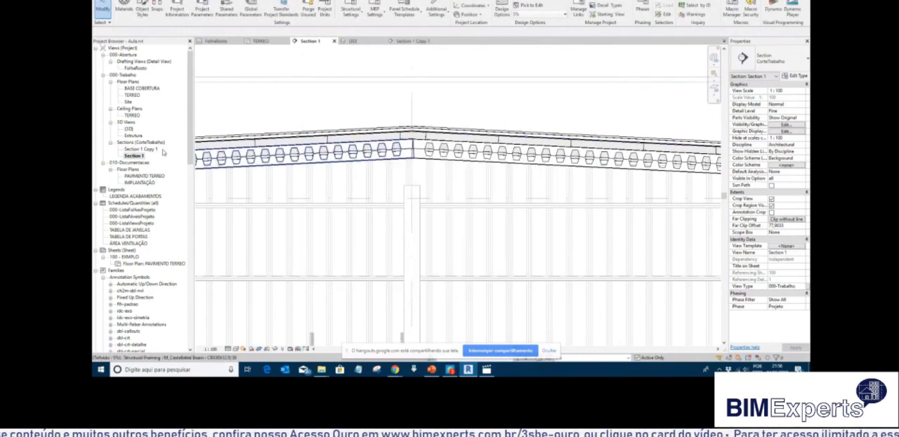
# Make the Main Model active and examine the roof ridge and castellated beams in Section 1 Copy 1.
pyautogui.click(630, 357)
pyautogui.click(587, 335)
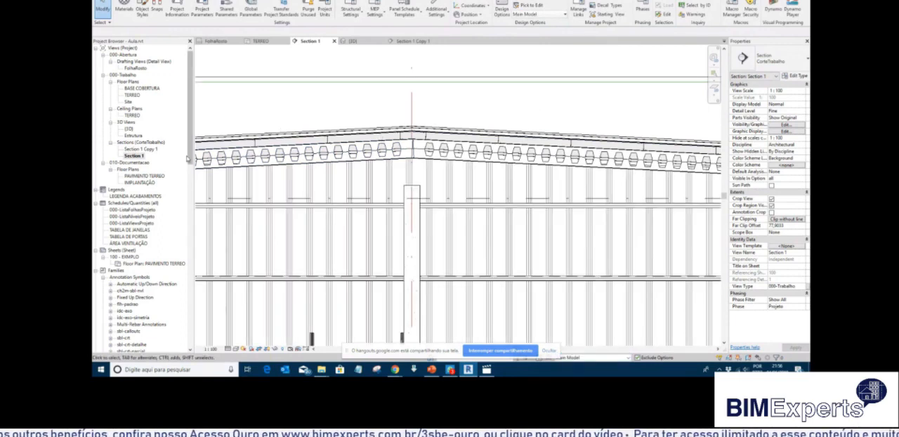
pyautogui.doubleClick(150, 150)
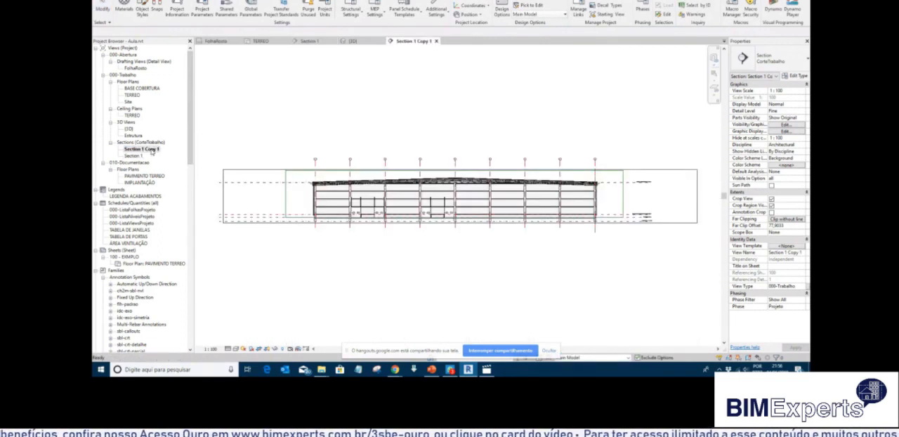
pyautogui.scroll(8, 458, 185)
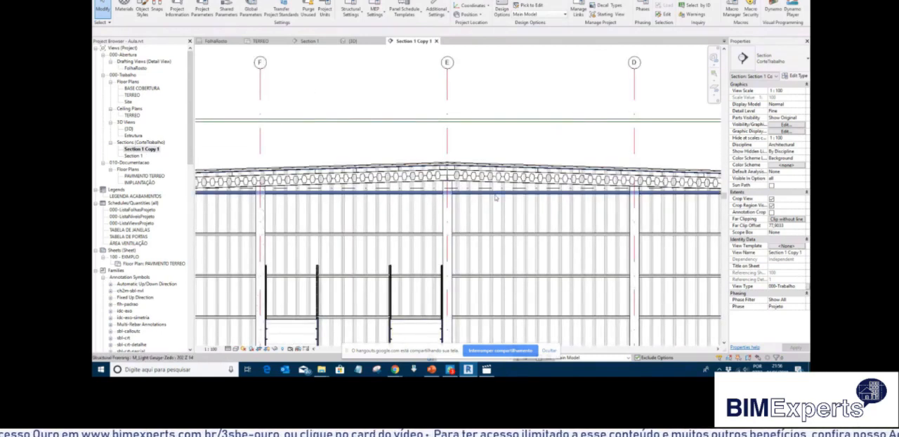
pyautogui.scroll(4, 448, 180)
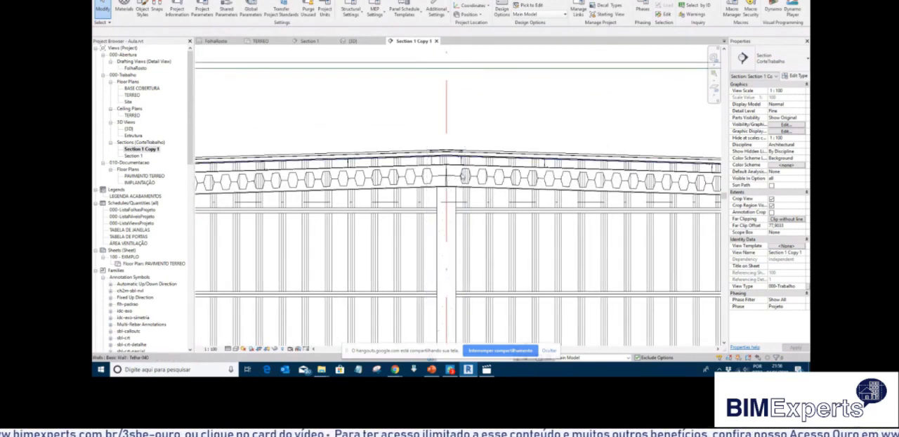
pyautogui.scroll(-4, 452, 177)
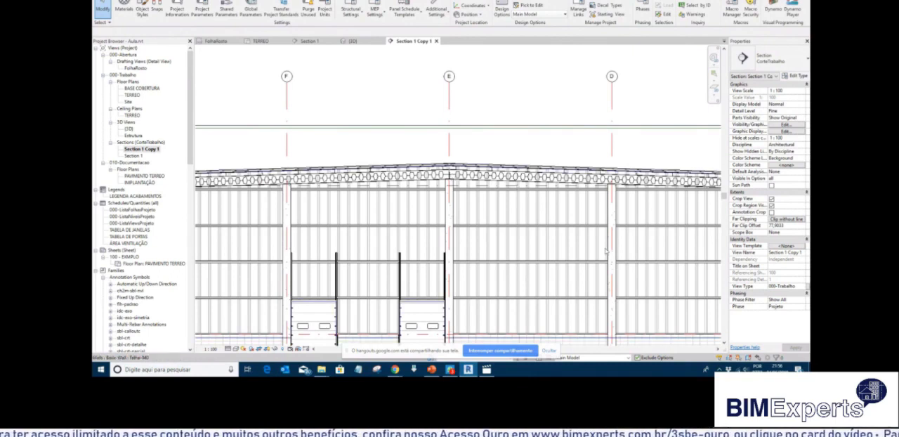
pyautogui.click(549, 350)
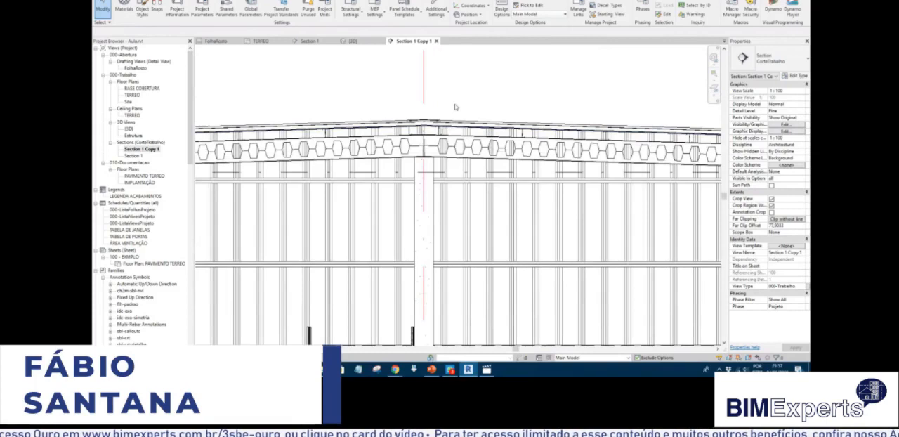
pyautogui.scroll(-5, 455, 106)
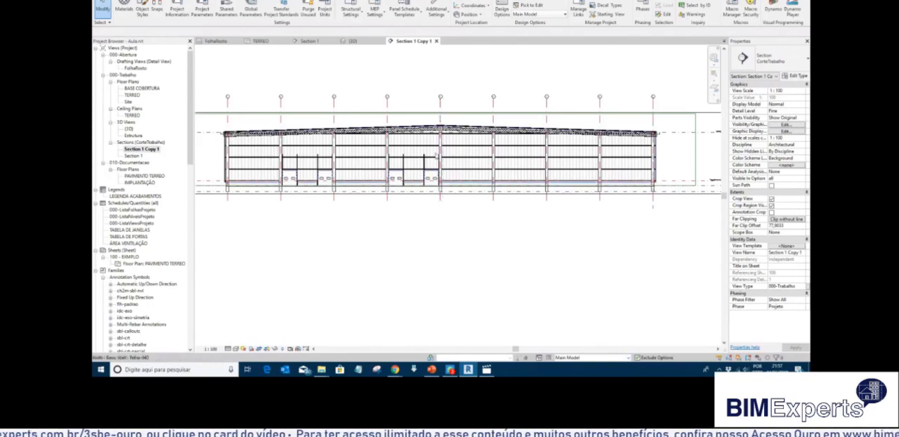
pyautogui.scroll(4, 450, 123)
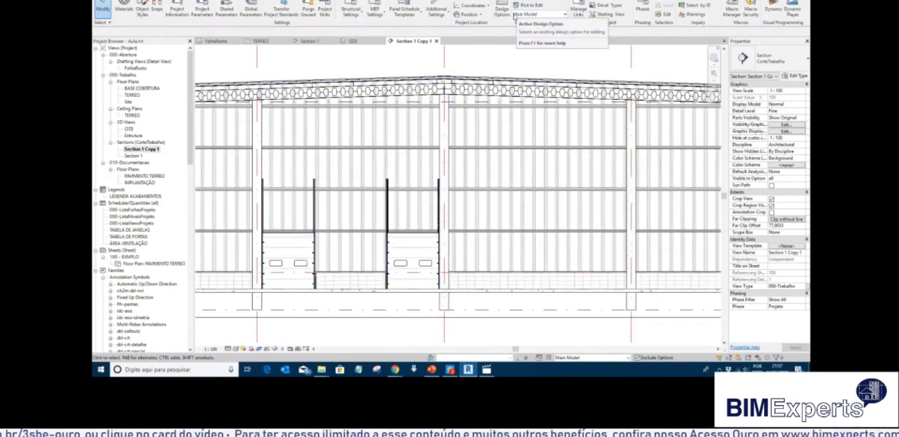
# Duplicate the 5% option in the Telhado design option set.
pyautogui.click(504, 12)
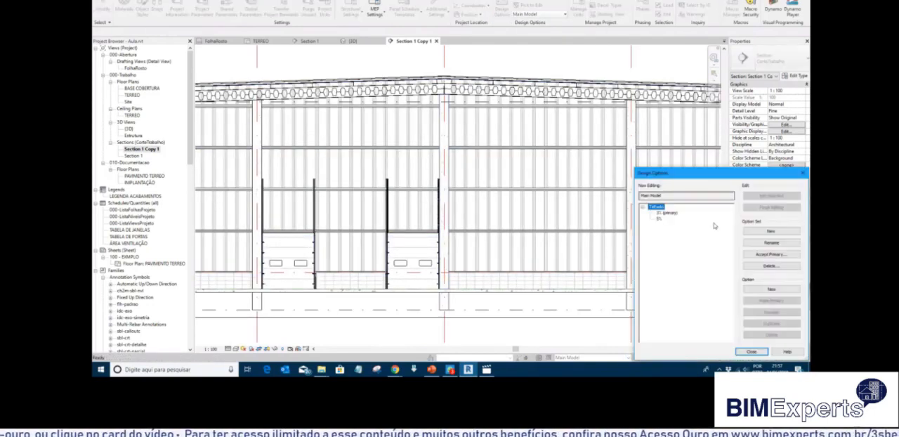
pyautogui.click(663, 212)
pyautogui.click(658, 218)
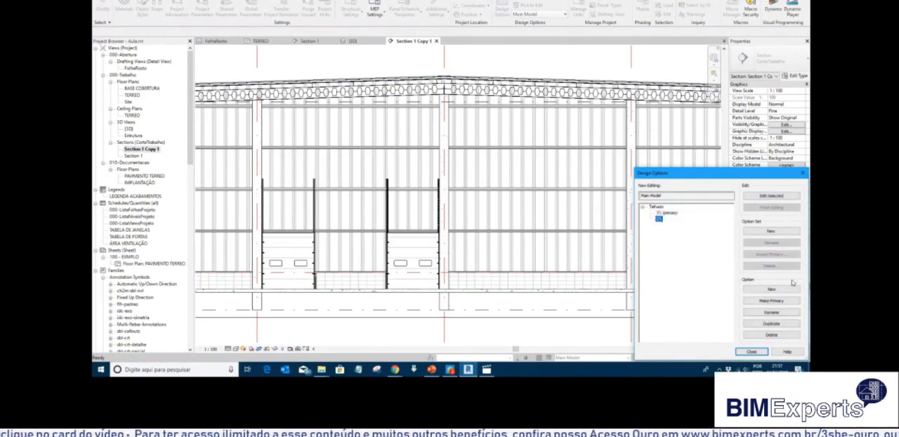
pyautogui.click(778, 323)
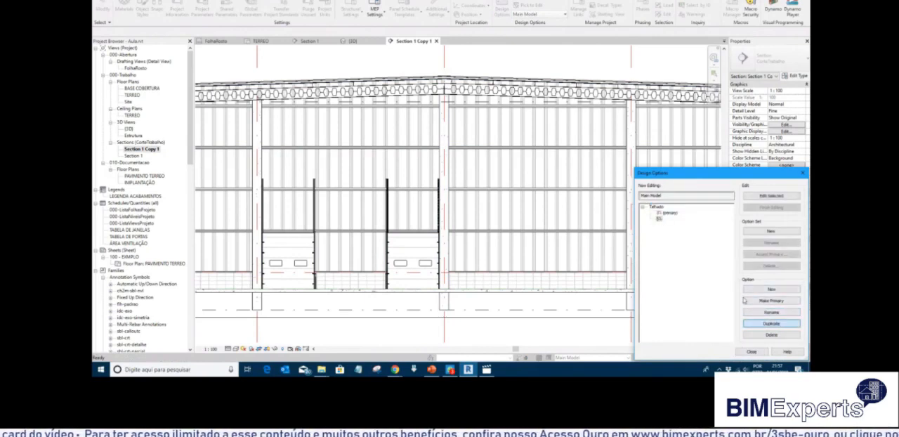
pyautogui.click(664, 225)
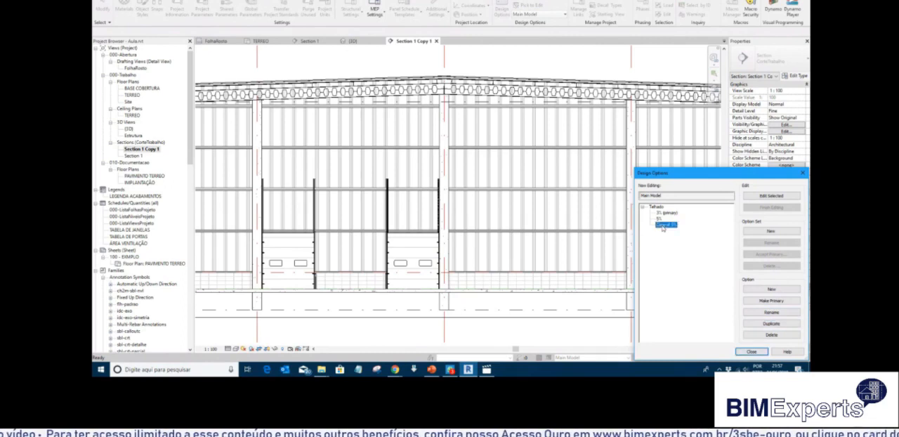
pyautogui.click(748, 351)
# Activate the Copy of 5% option and open its roof footprint for editing from the {3D} view.
pyautogui.click(627, 358)
pyautogui.click(568, 350)
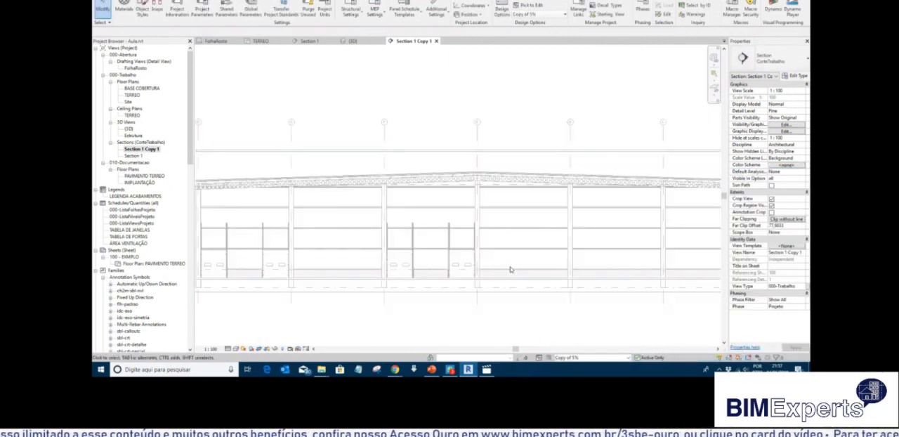
pyautogui.doubleClick(129, 129)
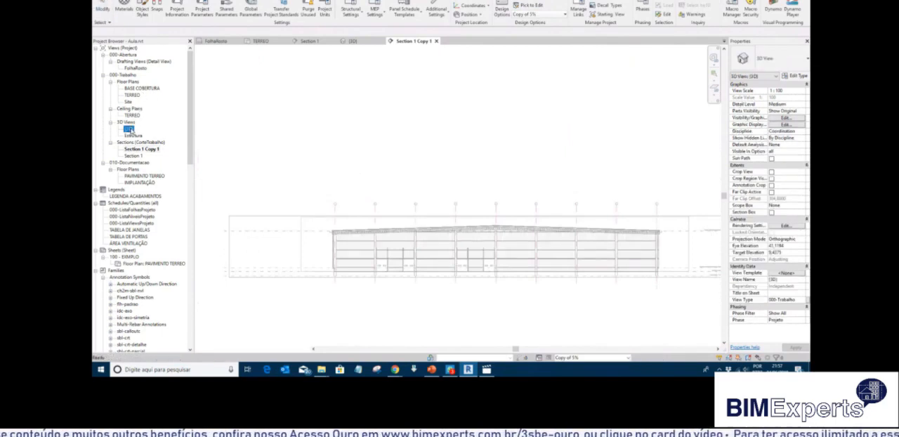
pyautogui.scroll(4, 259, 167)
pyautogui.scroll(2, 259, 166)
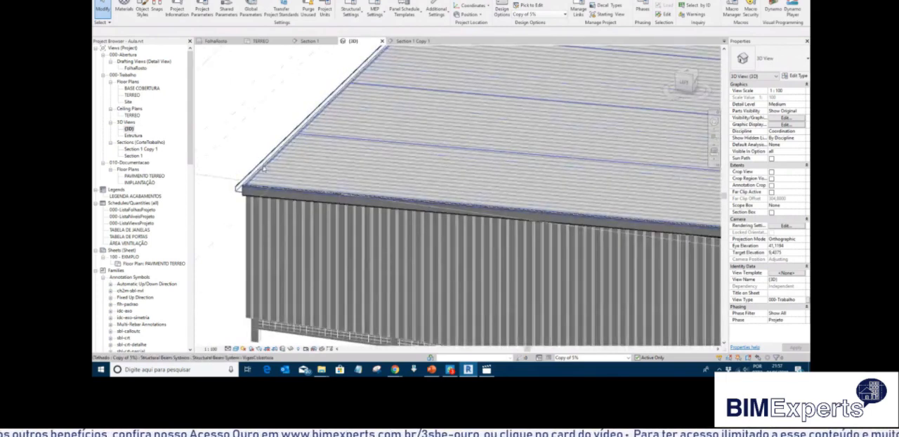
pyautogui.scroll(3, 264, 169)
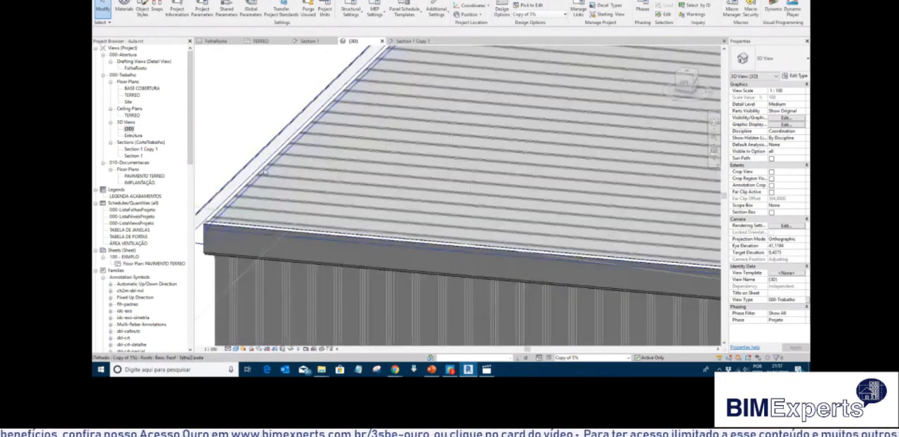
pyautogui.click(257, 183)
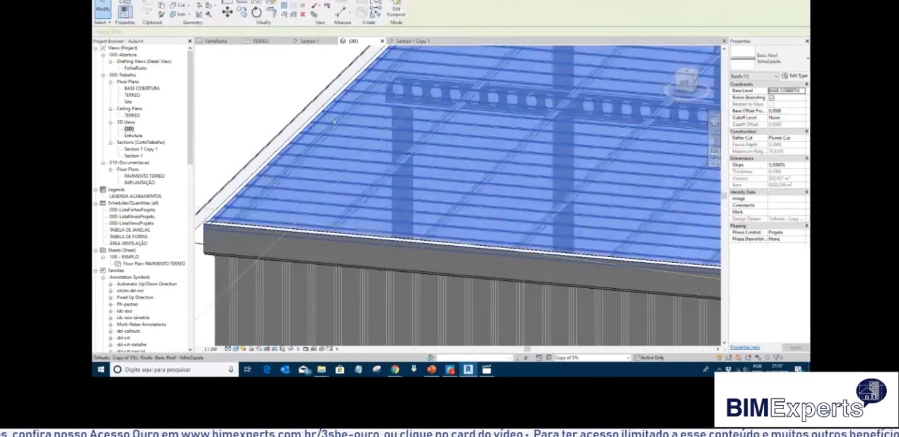
pyautogui.scroll(-3, 334, 123)
pyautogui.click(396, 9)
# Delete the slope-defining boundary line along one long eave of the roof footprint.
pyautogui.scroll(-3, 414, 240)
pyautogui.scroll(-5, 397, 251)
pyautogui.scroll(2, 421, 191)
pyautogui.click(422, 190)
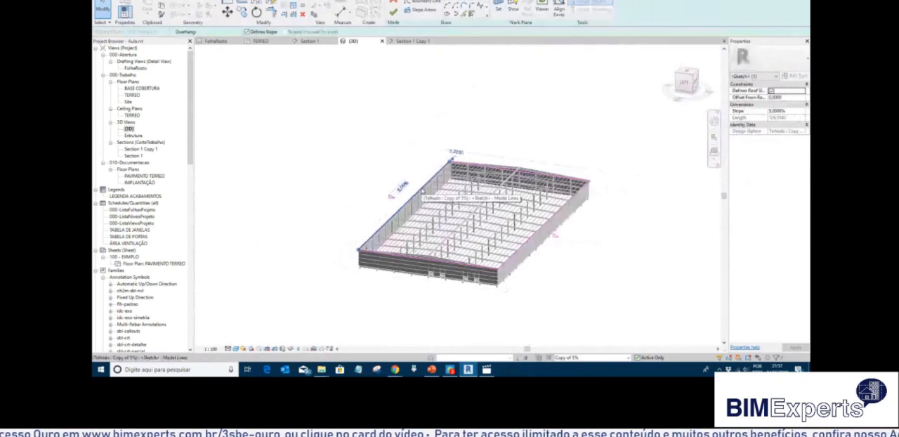
pyautogui.press('Escape')
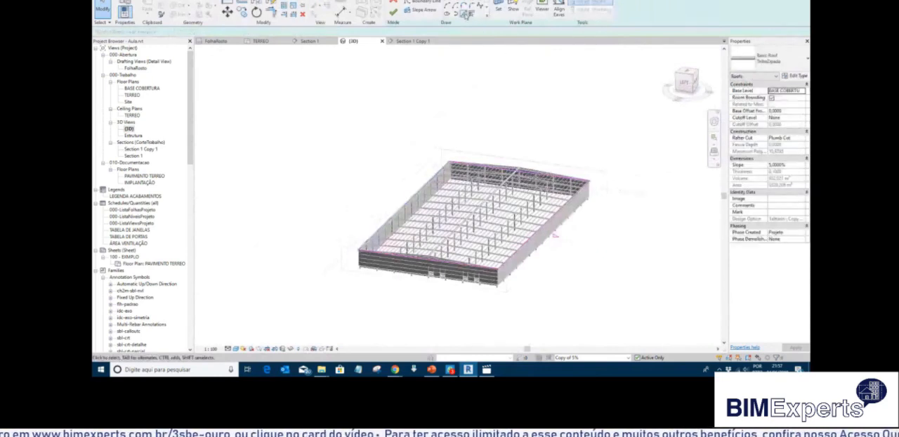
# Open the BASE COBERTURA plan and add a roof boundary line by picking the central lengthwise grid line.
pyautogui.doubleClick(135, 88)
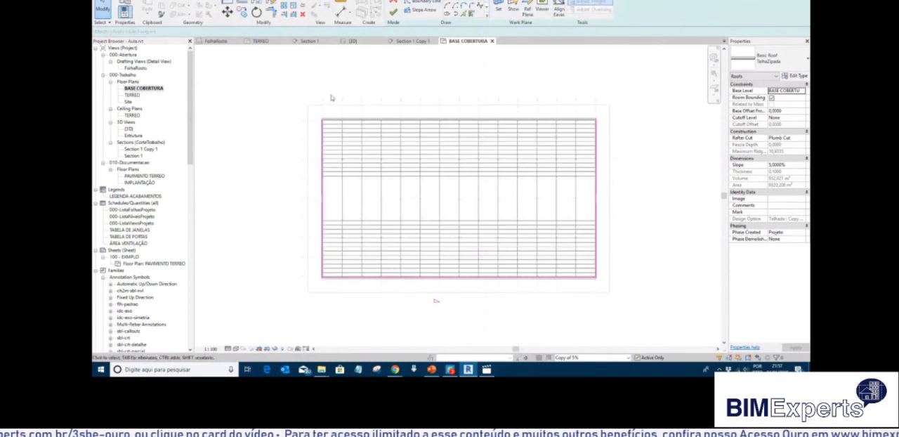
pyautogui.click(464, 14)
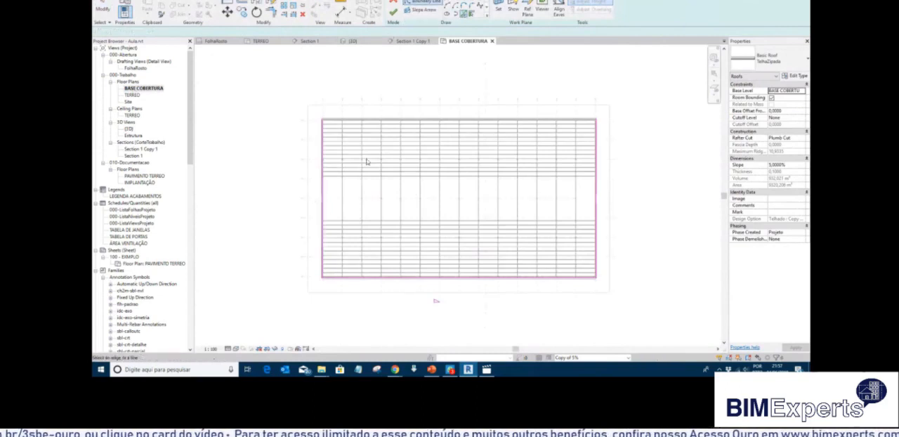
pyautogui.click(310, 199)
# Trim both side boundaries and the central line into corners, closing the roof footprint over the lower half of the building.
pyautogui.press('t')
pyautogui.press('r')
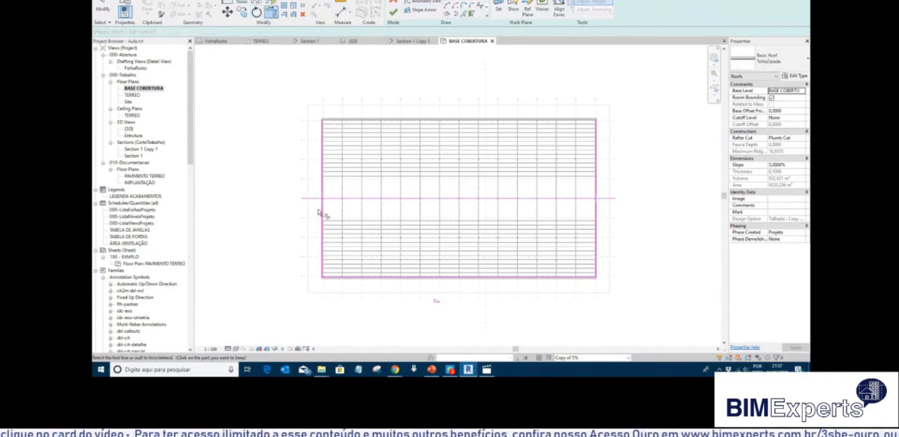
pyautogui.click(323, 208)
pyautogui.click(328, 198)
pyautogui.click(588, 199)
pyautogui.click(596, 203)
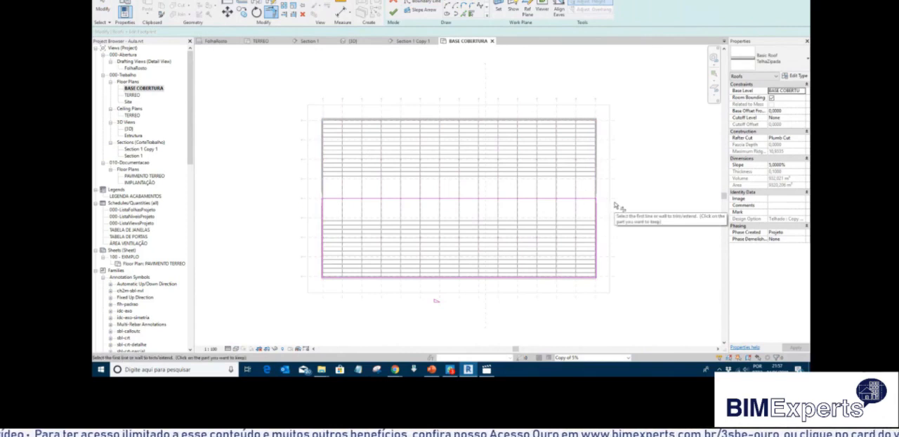
pyautogui.scroll(2, 615, 205)
pyautogui.scroll(-3, 529, 188)
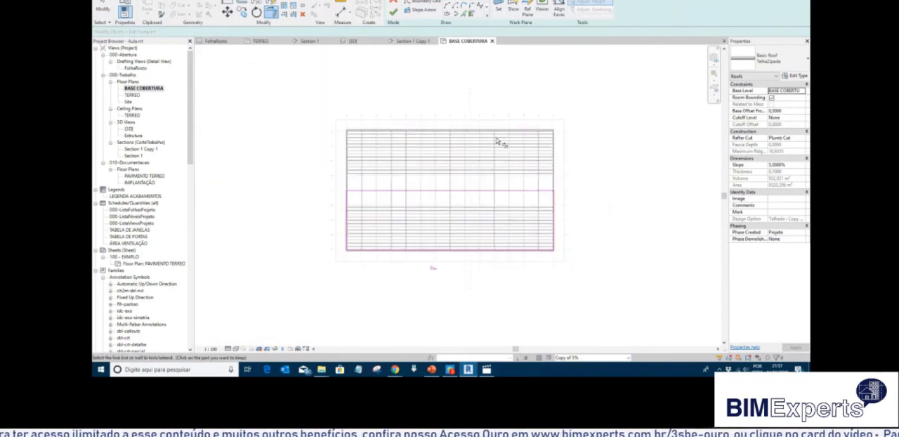
# Finish the half-roof footprint edit and delete the fascia elements that can no longer be created.
pyautogui.click(392, 12)
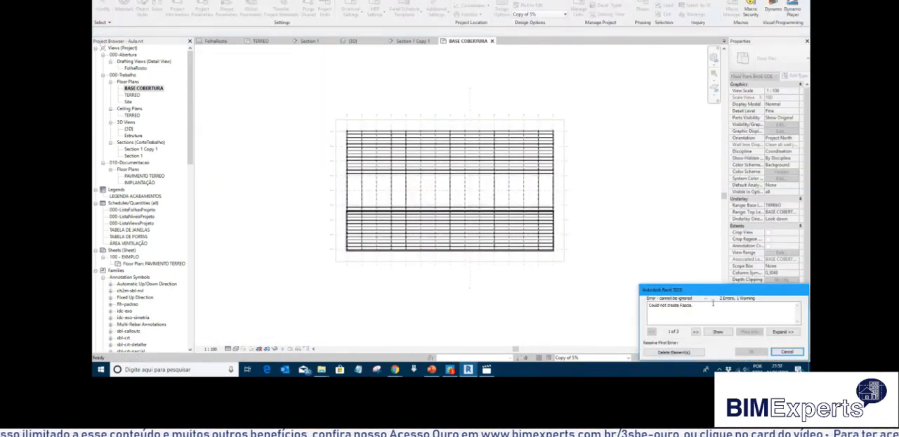
pyautogui.click(673, 352)
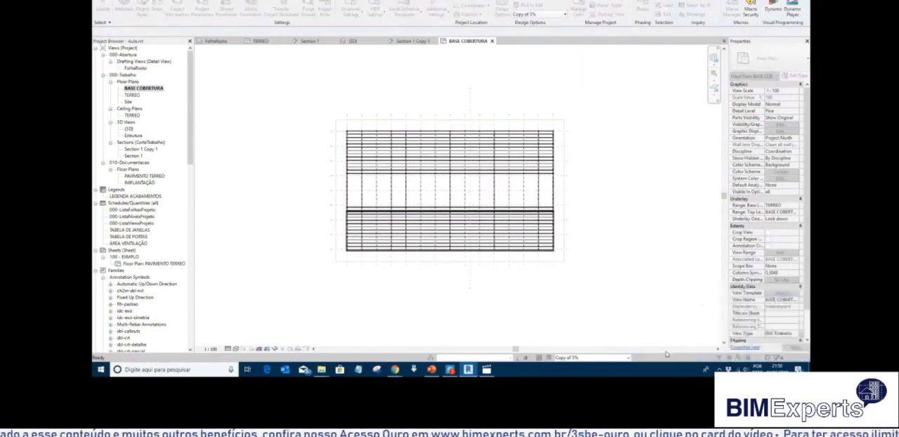
pyautogui.scroll(3, 365, 156)
pyautogui.scroll(4, 288, 282)
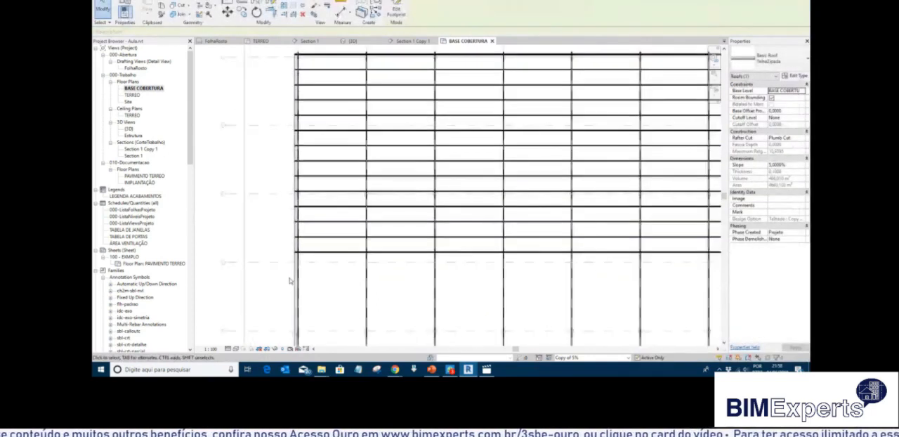
pyautogui.scroll(-3, 304, 245)
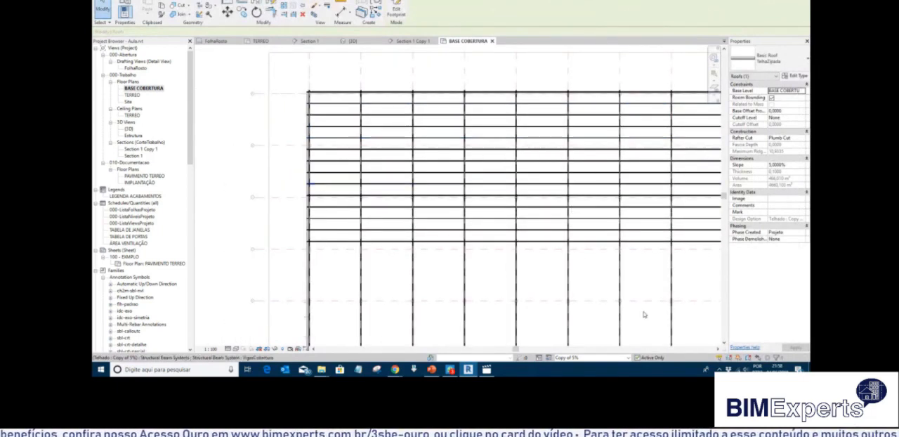
# Open the {3D} view to inspect the half roof of the Copy of 5% option.
pyautogui.click(628, 357)
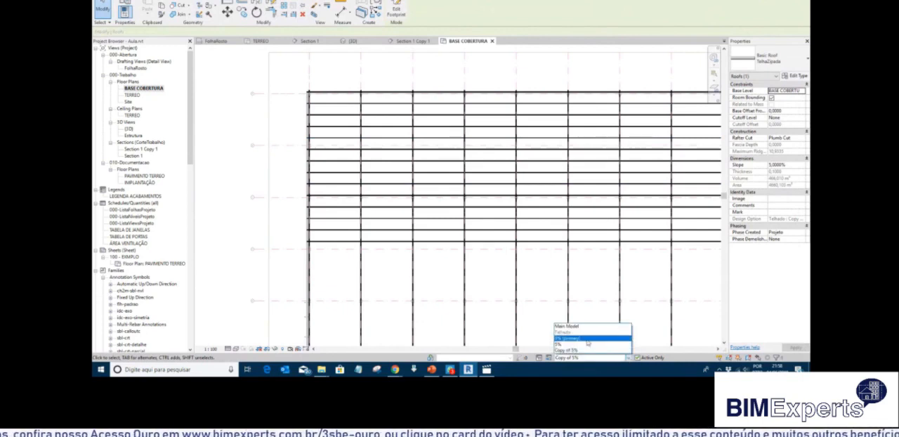
pyautogui.click(511, 295)
pyautogui.scroll(-4, 439, 254)
pyautogui.scroll(-2, 439, 255)
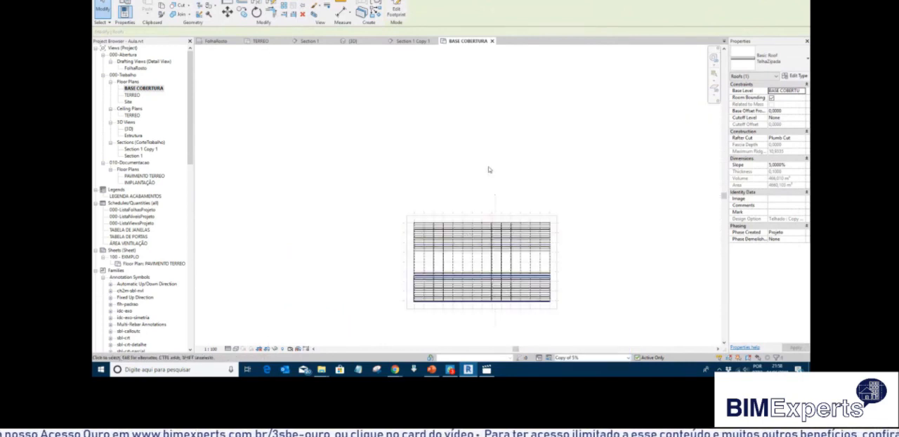
pyautogui.click(129, 129)
pyautogui.doubleClick(130, 130)
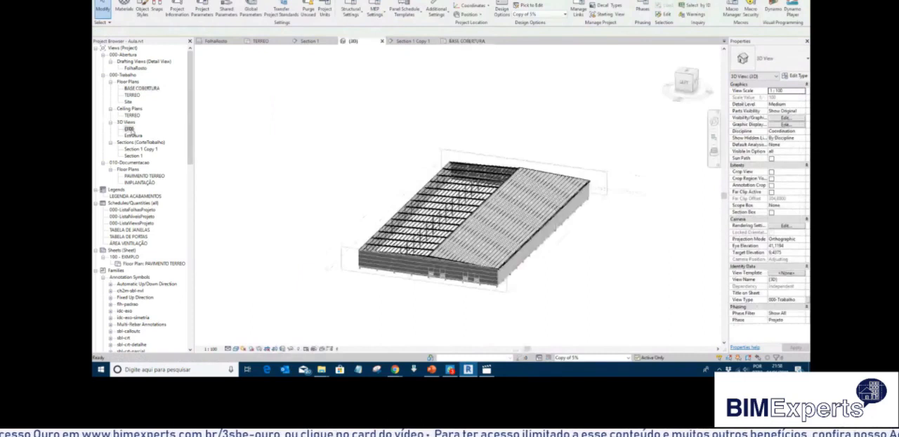
# Activate the 3% (primary) option and the 5% option in turn to compare their roofs in the 3D view.
pyautogui.click(627, 359)
pyautogui.click(582, 340)
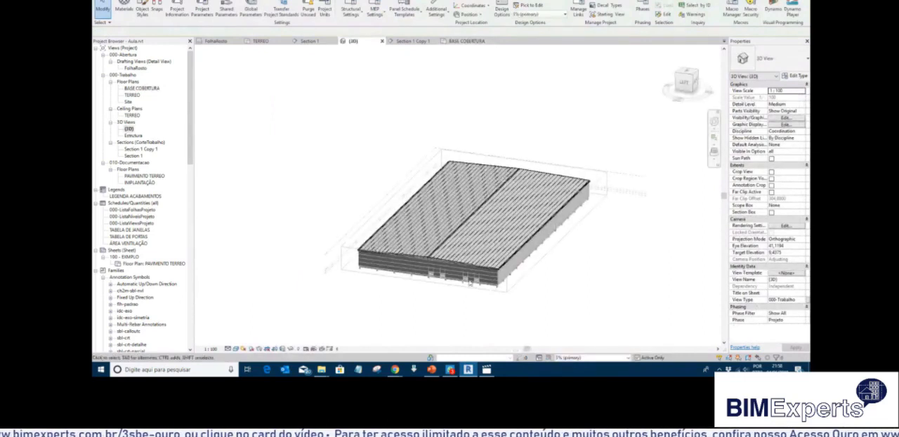
pyautogui.click(629, 359)
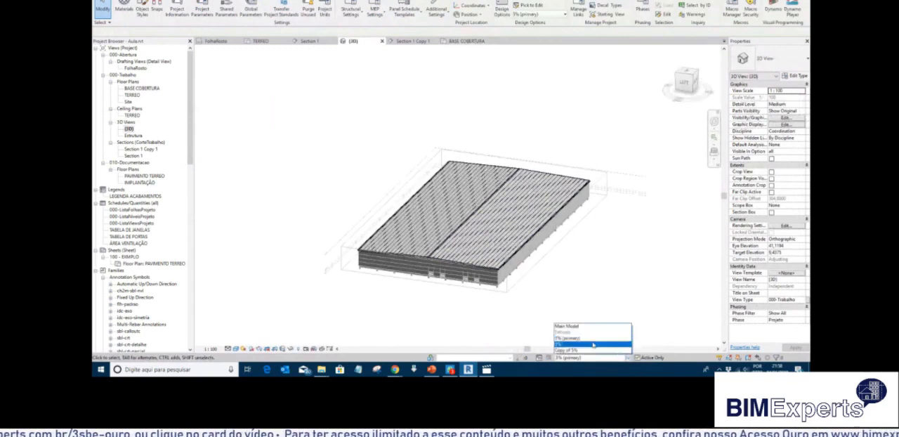
pyautogui.click(567, 349)
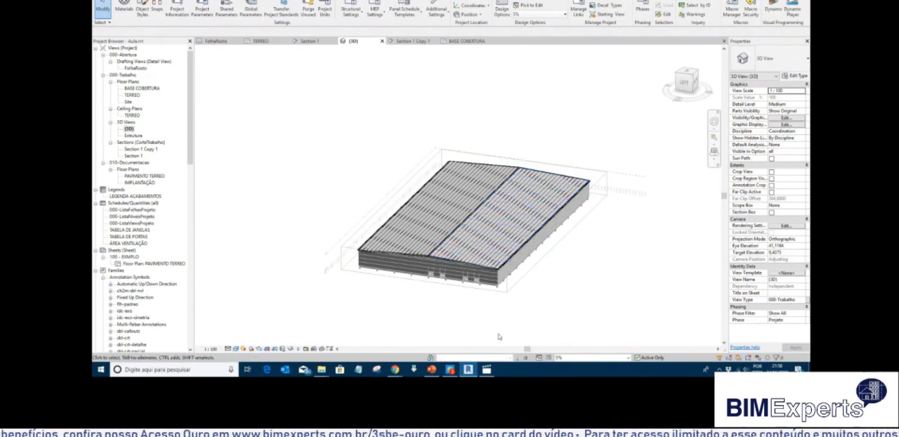
pyautogui.scroll(8, 264, 254)
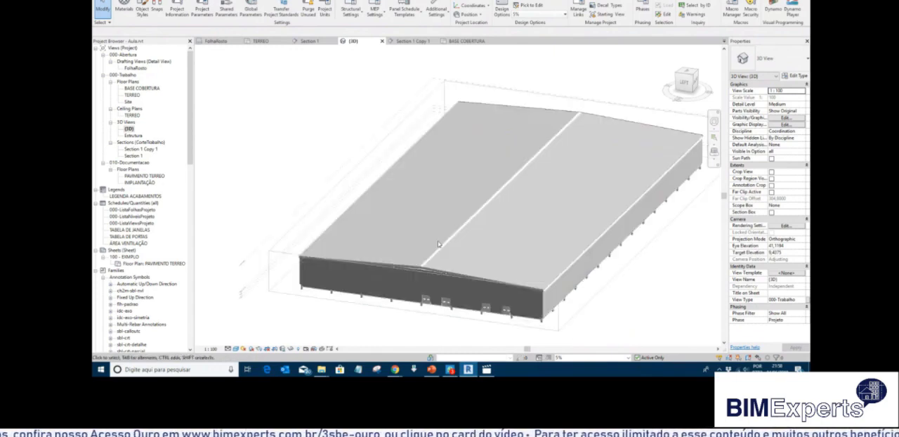
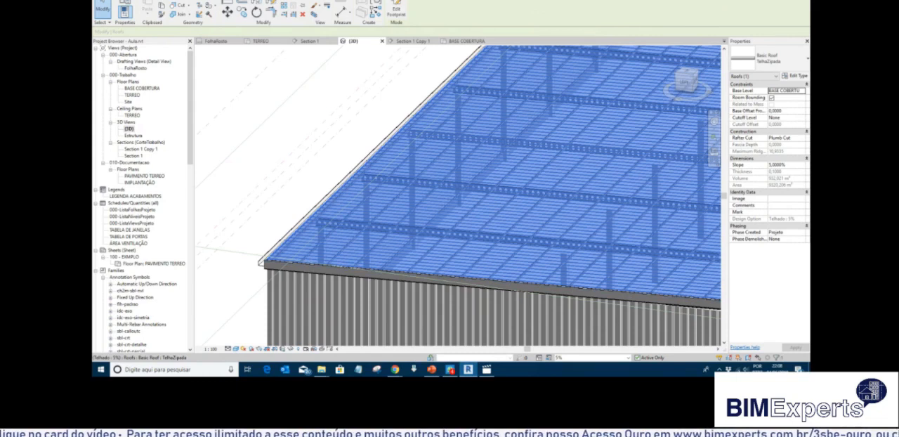
pyautogui.click(421, 0)
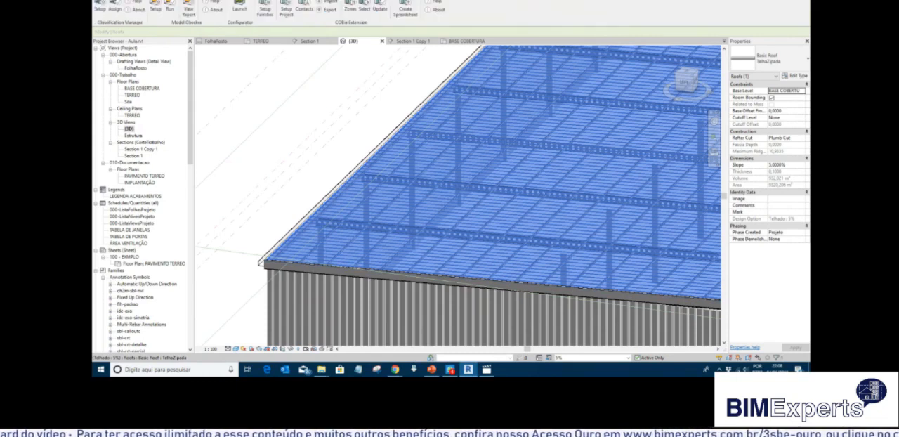